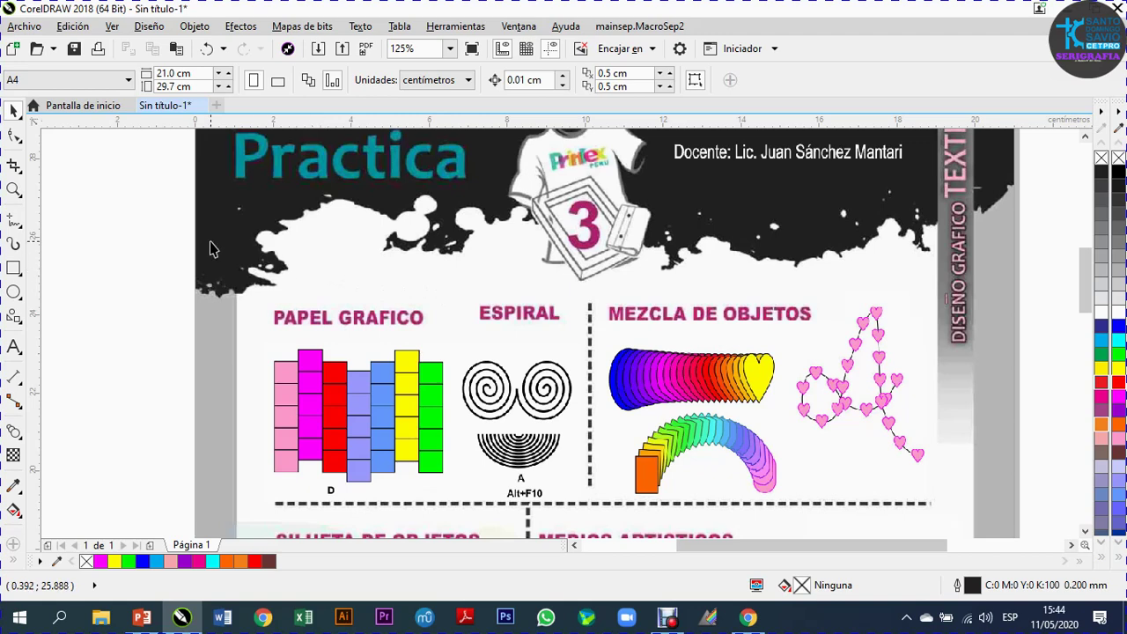
Import the image diseño tres at its original size beside the page and delete this copy
left_click(25, 26)
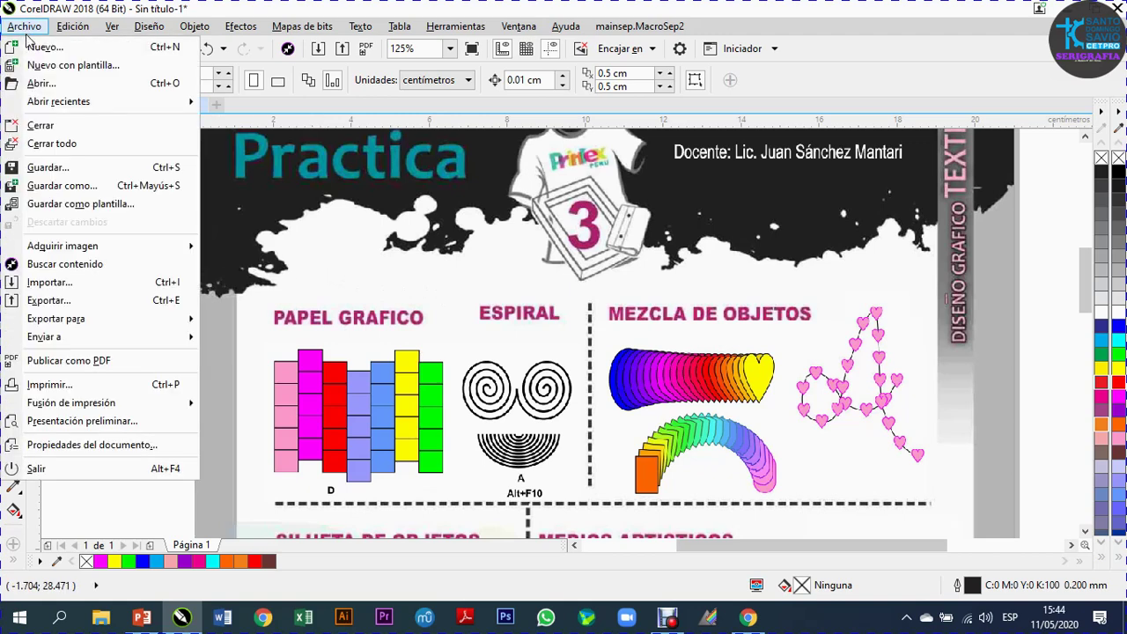
left_click(57, 290)
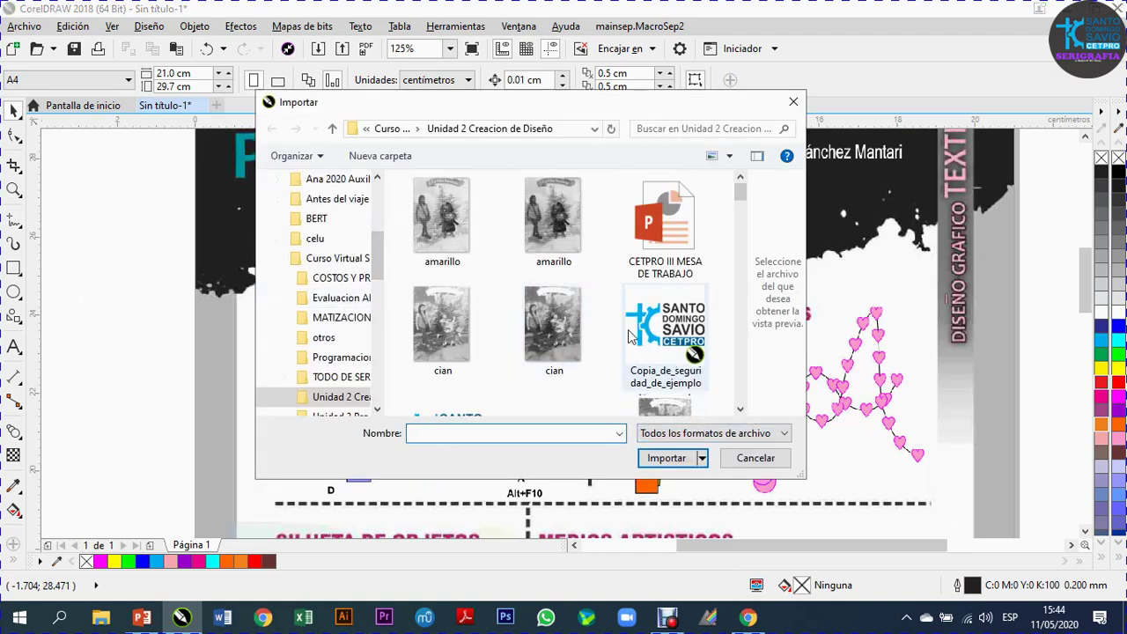
scroll(617, 335, "down", 2)
scroll(605, 341, "down", 1)
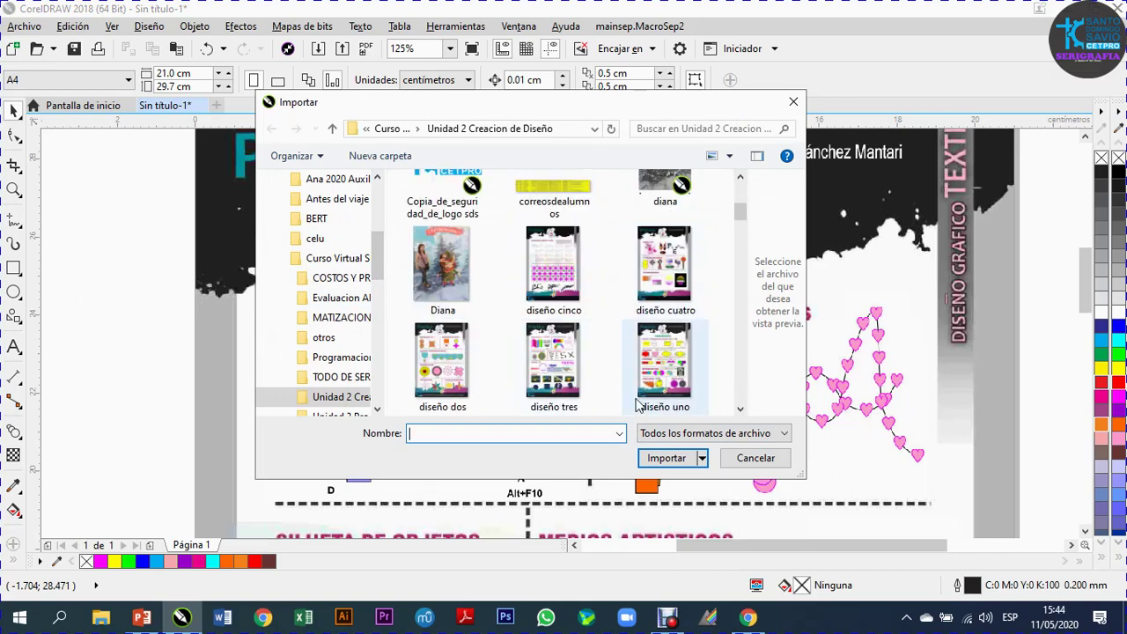
left_click(561, 380)
left_click(666, 458)
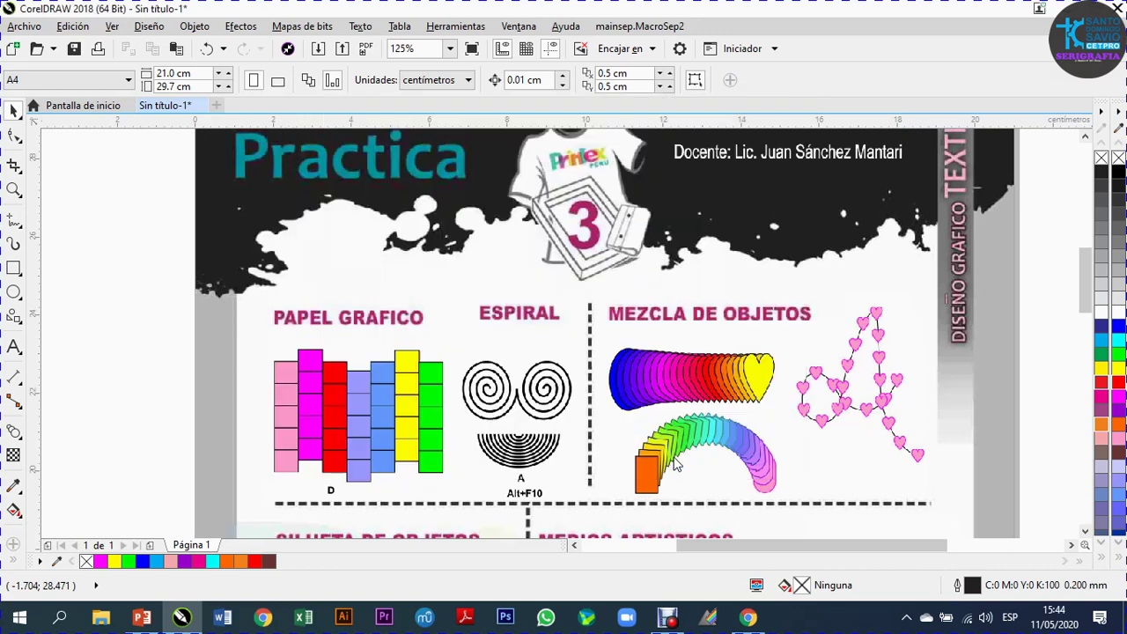
scroll(493, 340, "down", 5)
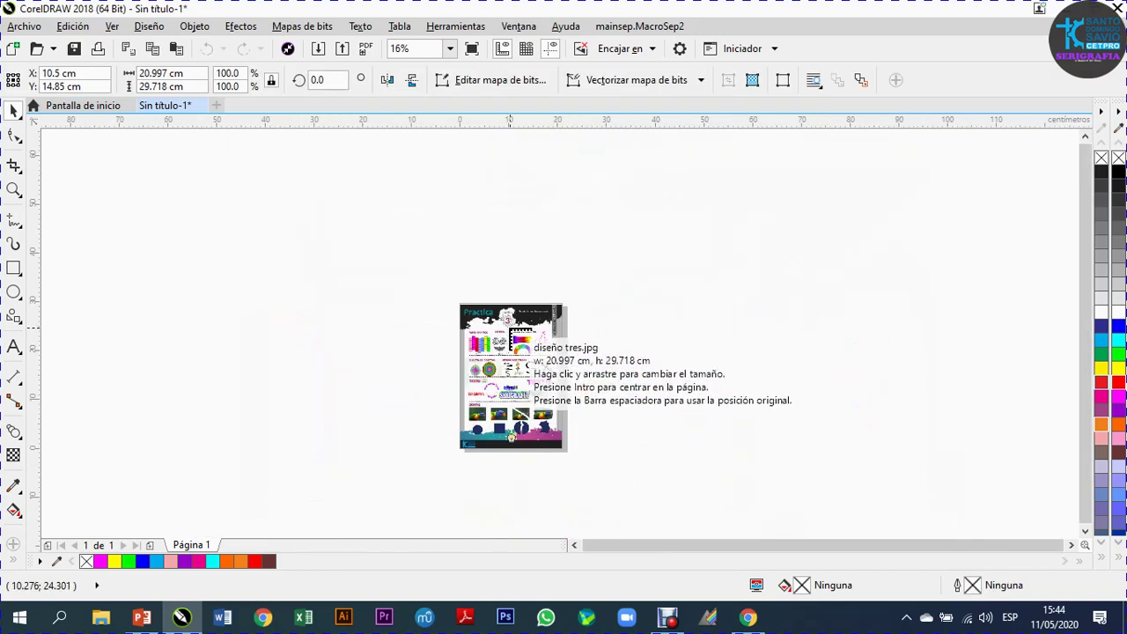
left_click(293, 288)
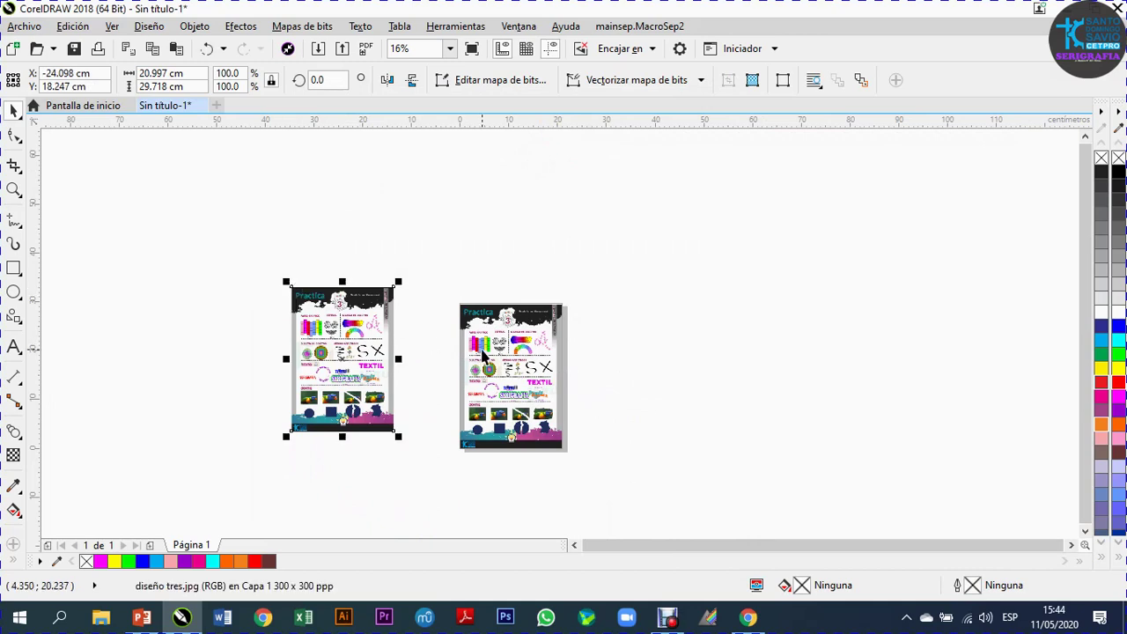
key("Delete")
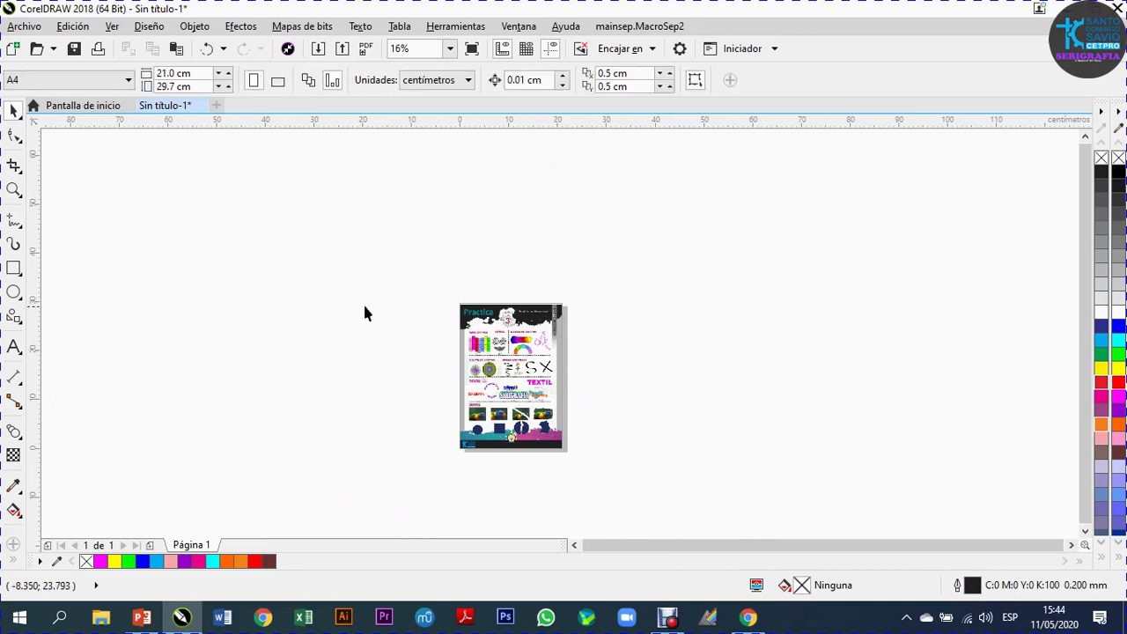
Examine the exercises on the locked practice sheet, focusing on the Papel Grafico and Espiral sections
scroll(346, 300, "down", 2)
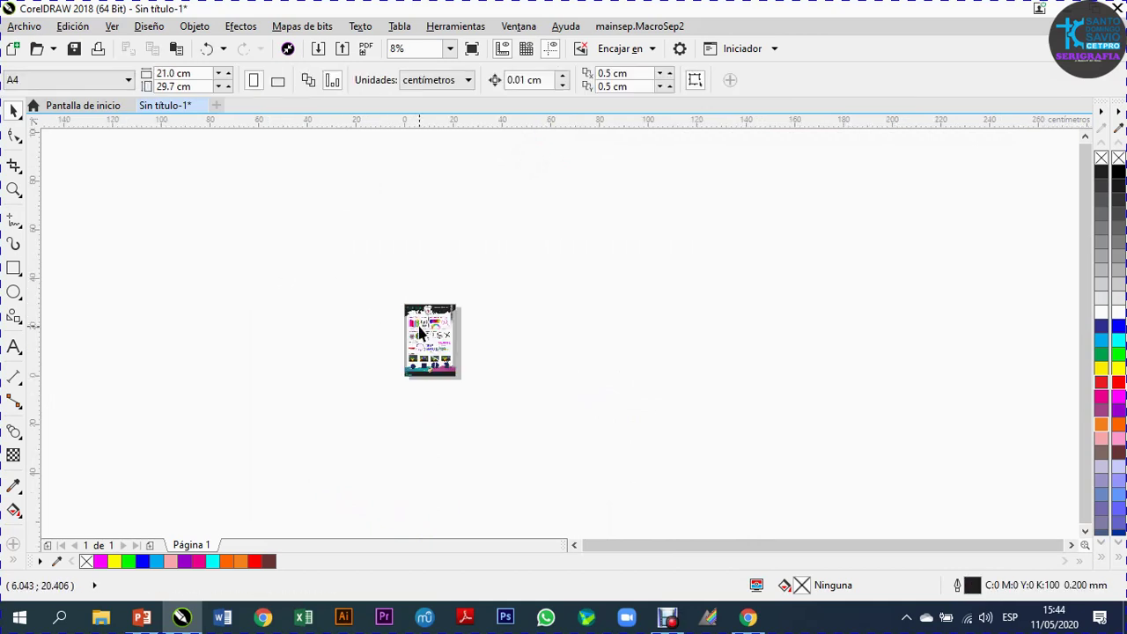
key("shift+F4")
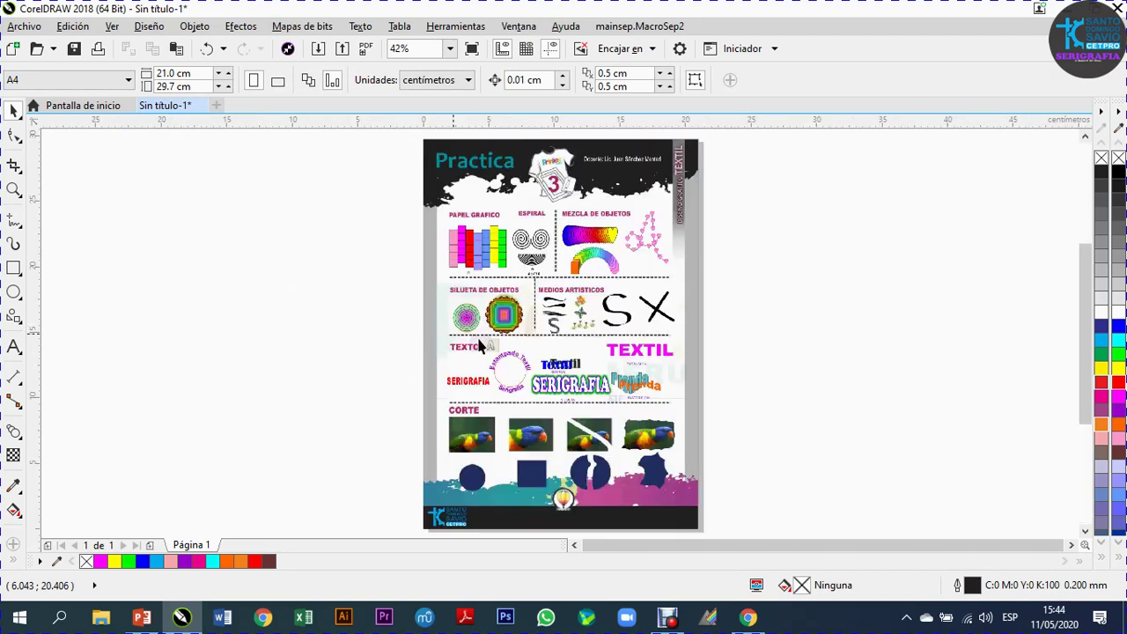
right_click(535, 323)
key("Escape")
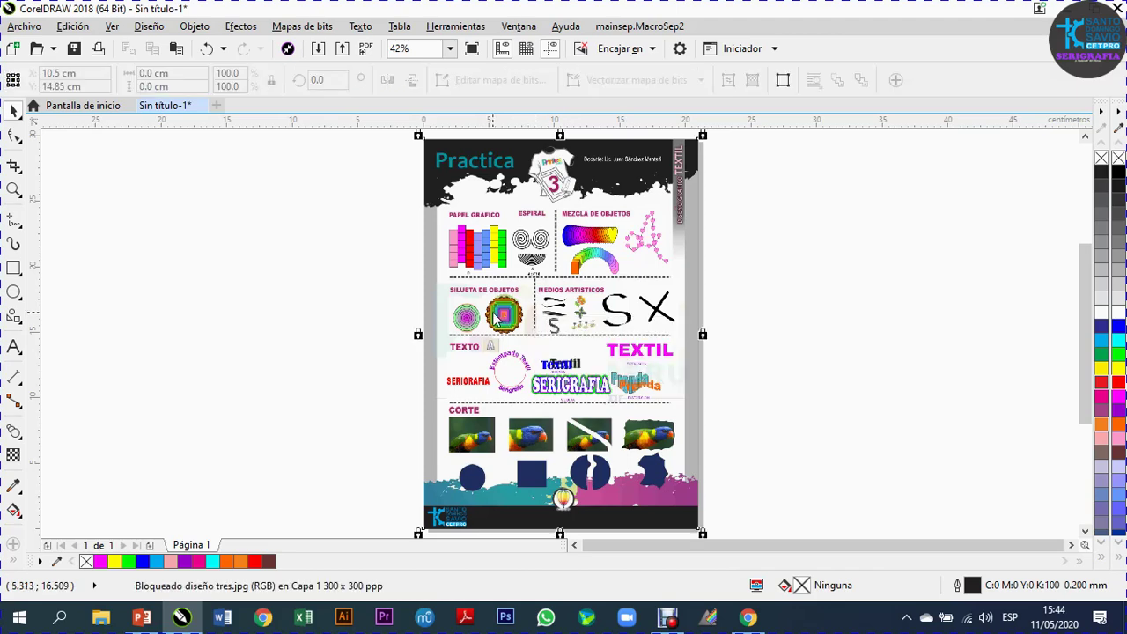
key("Escape")
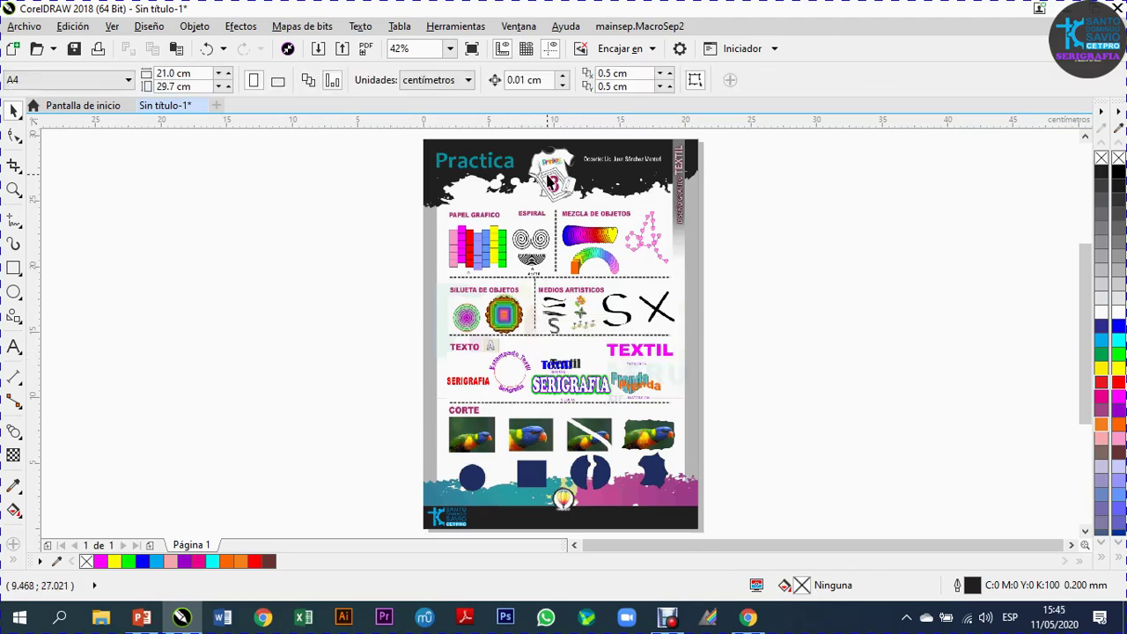
scroll(555, 181, "up", 4)
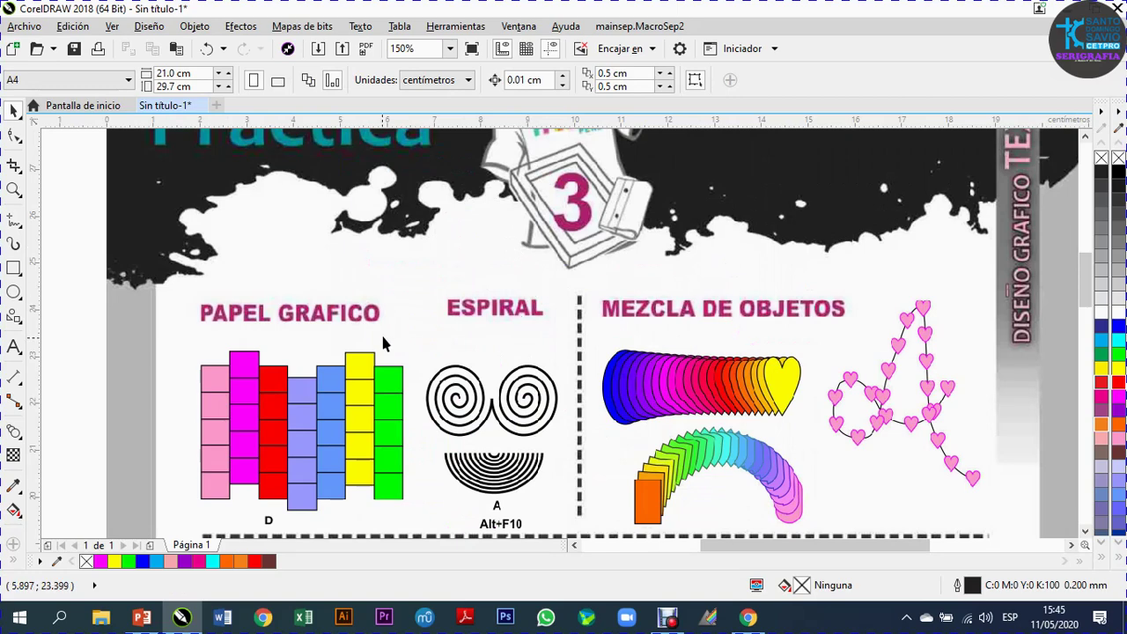
scroll(431, 274, "down", 2)
scroll(351, 280, "up", 2)
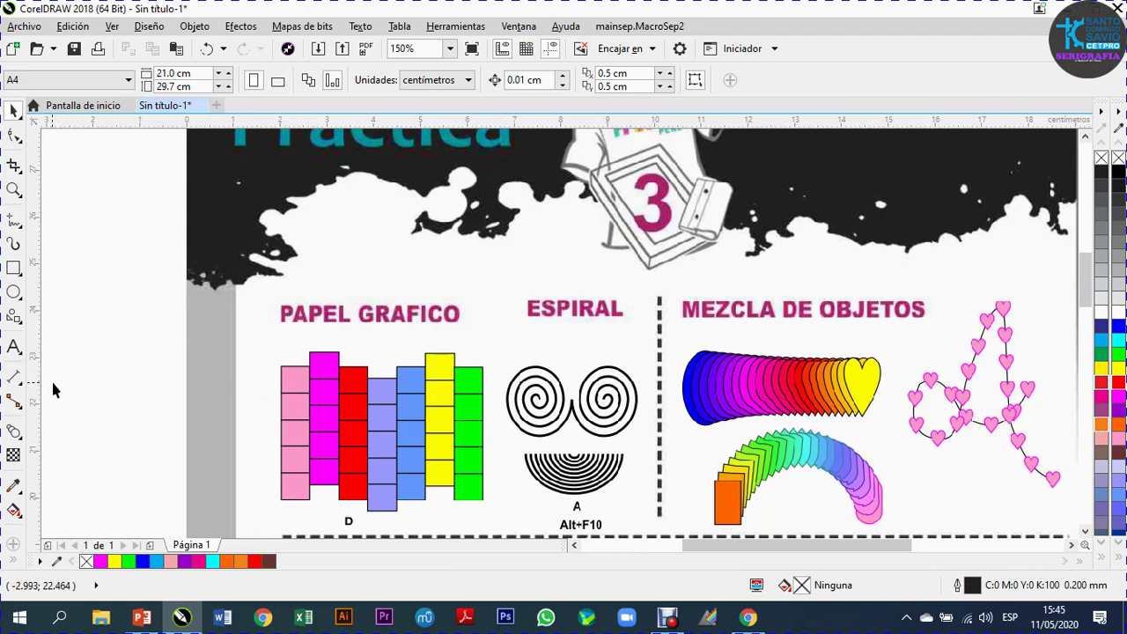
Create a trial graph paper grid of 7 columns and 5 rows beside the page and delete it
left_click(22, 324)
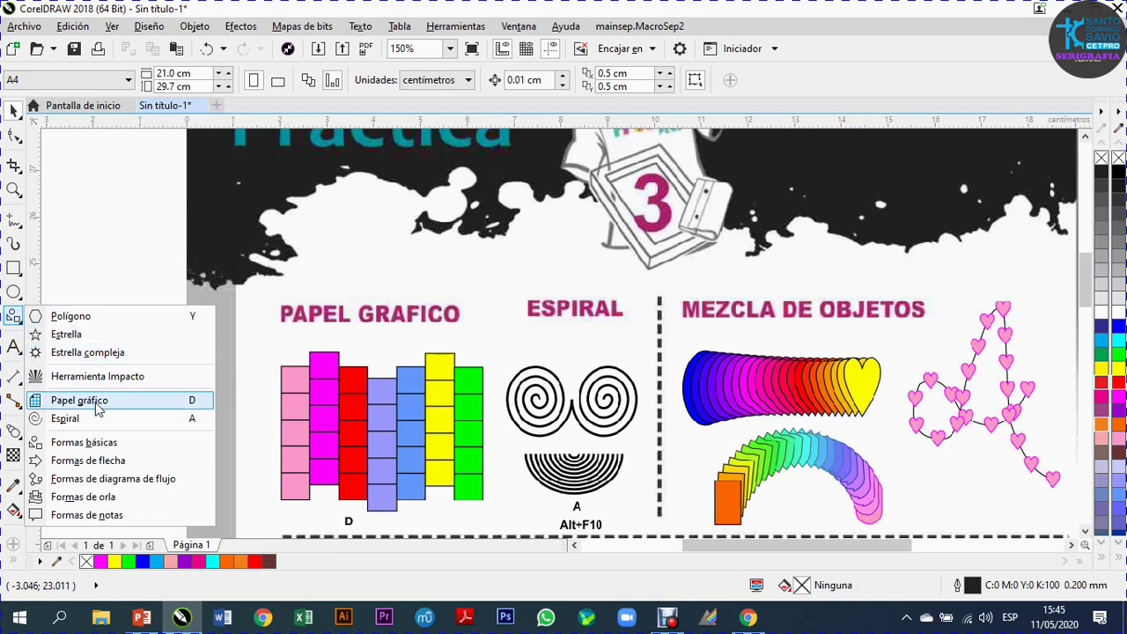
left_click(96, 402)
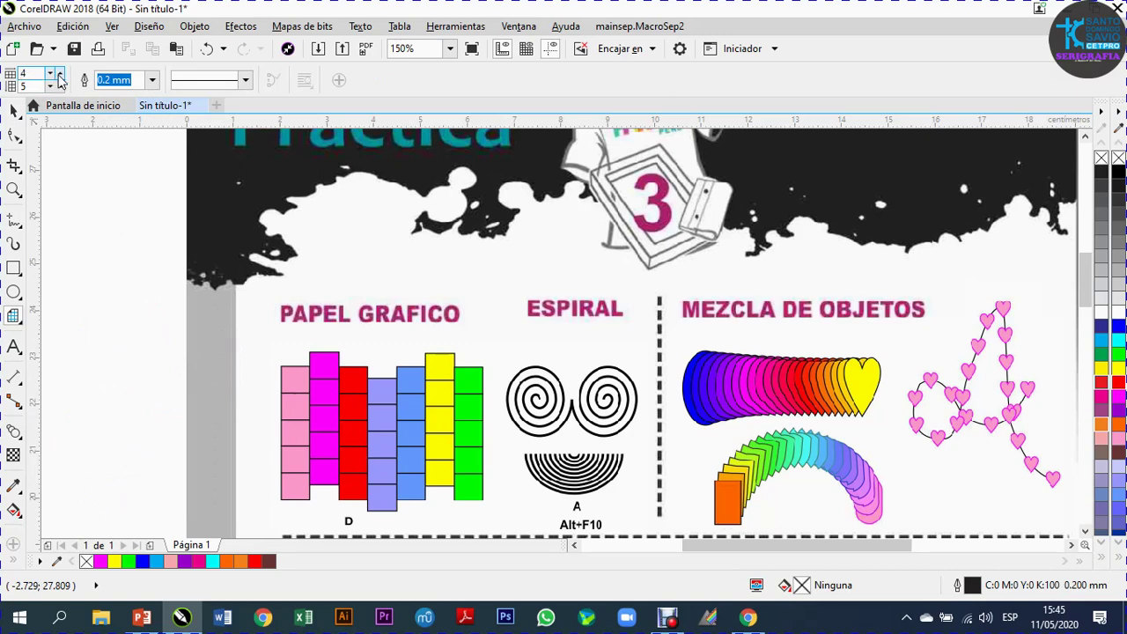
left_click_drag(84, 298, 187, 435)
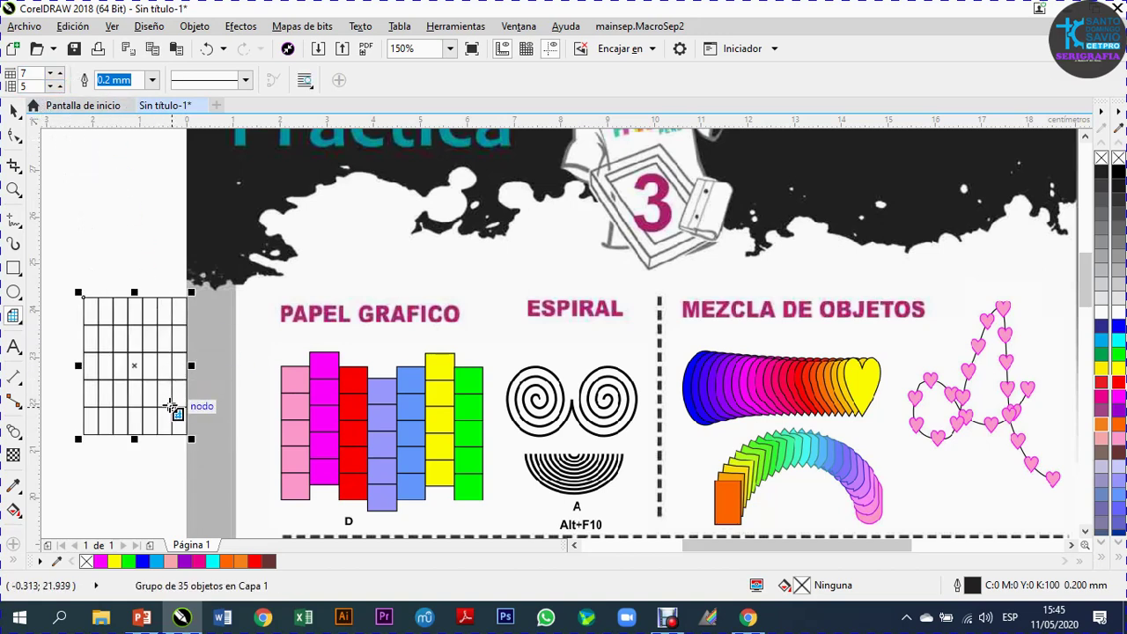
left_click_drag(190, 364, 222, 372)
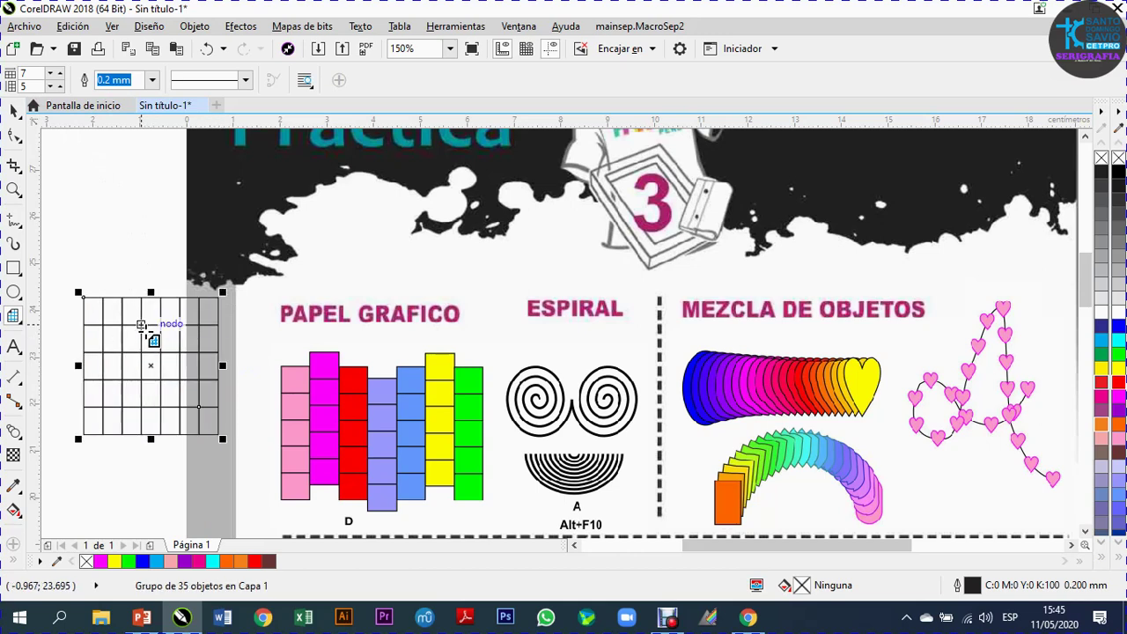
key("Delete")
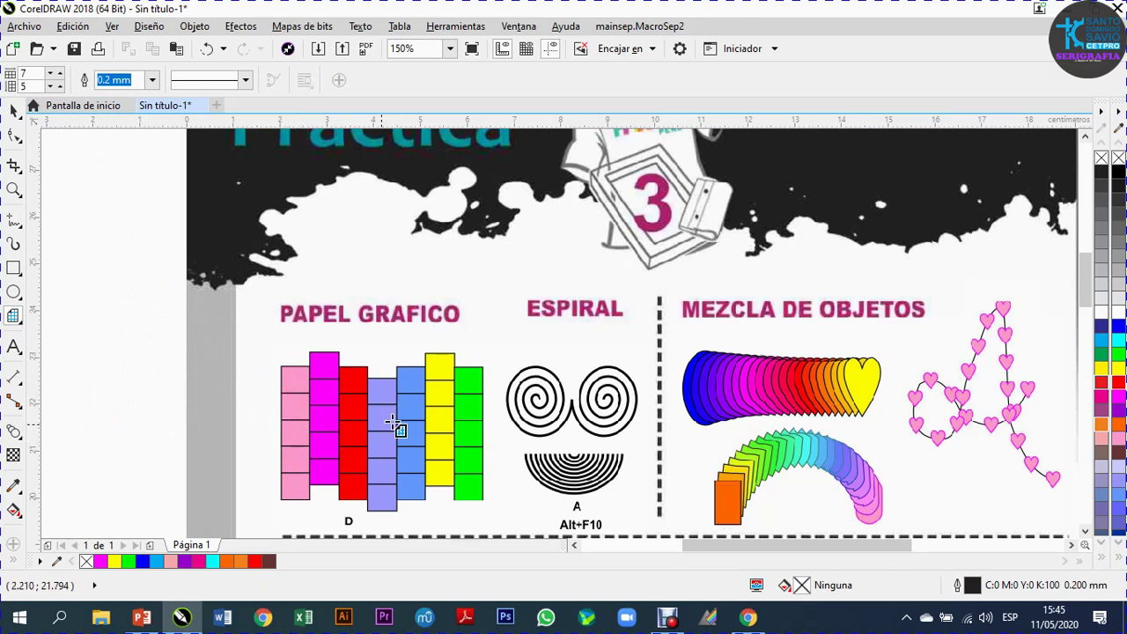
Create a graph paper grid of 1 column and 5 rows over the pink column in the Papel Grafico example
left_click(55, 78)
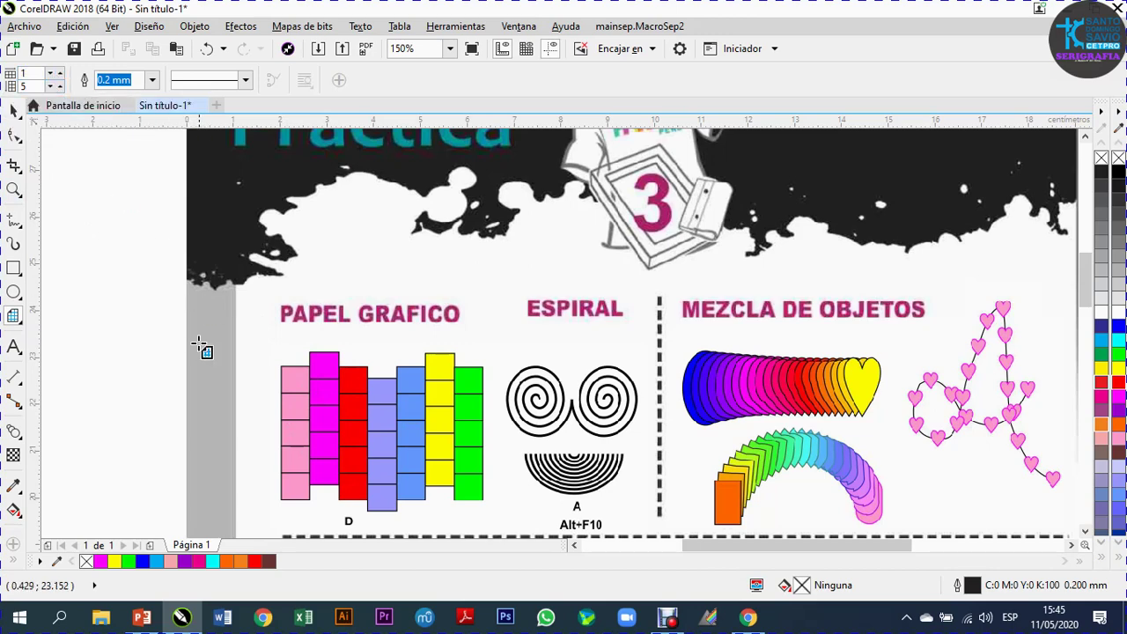
scroll(211, 352, "down", 1)
scroll(249, 339, "up", 2)
scroll(264, 297, "down", 2)
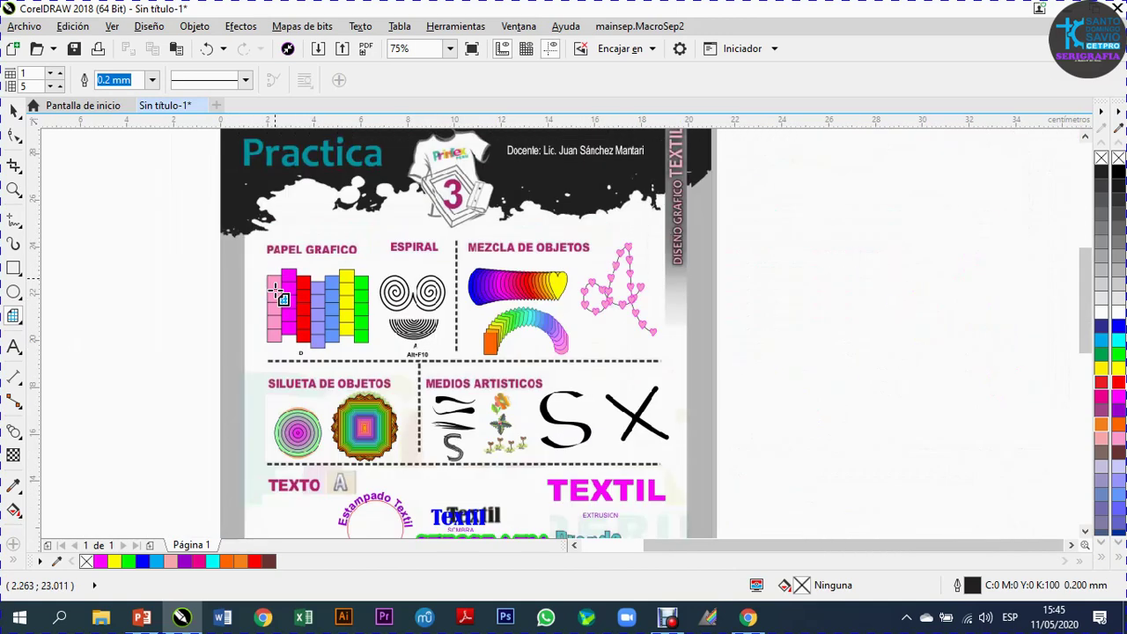
scroll(281, 322, "up", 2)
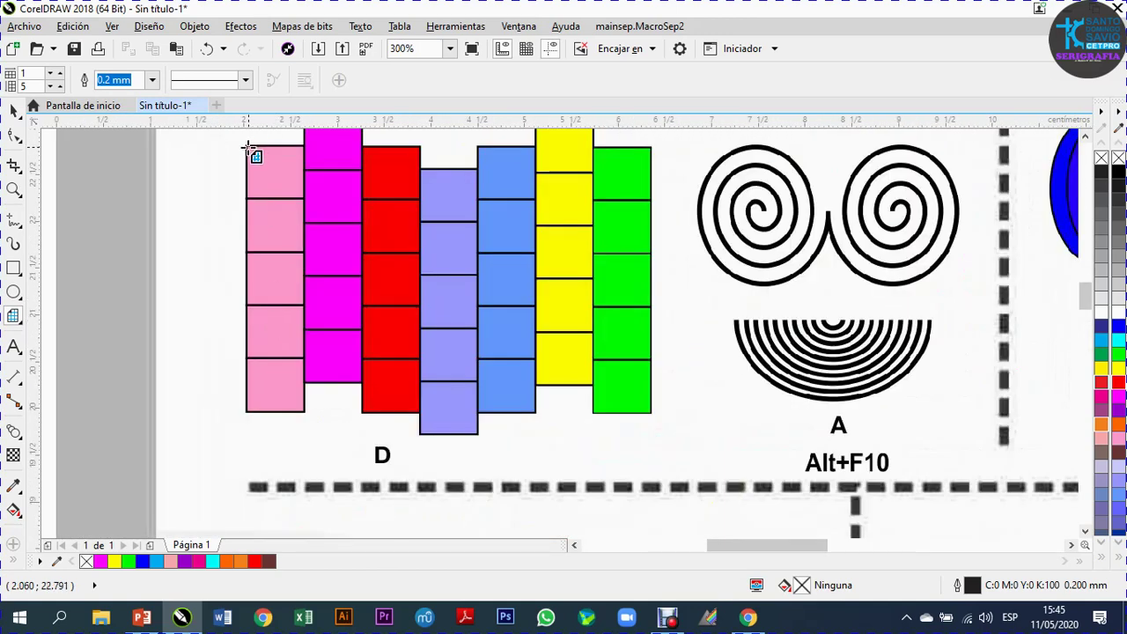
left_click_drag(249, 144, 309, 411)
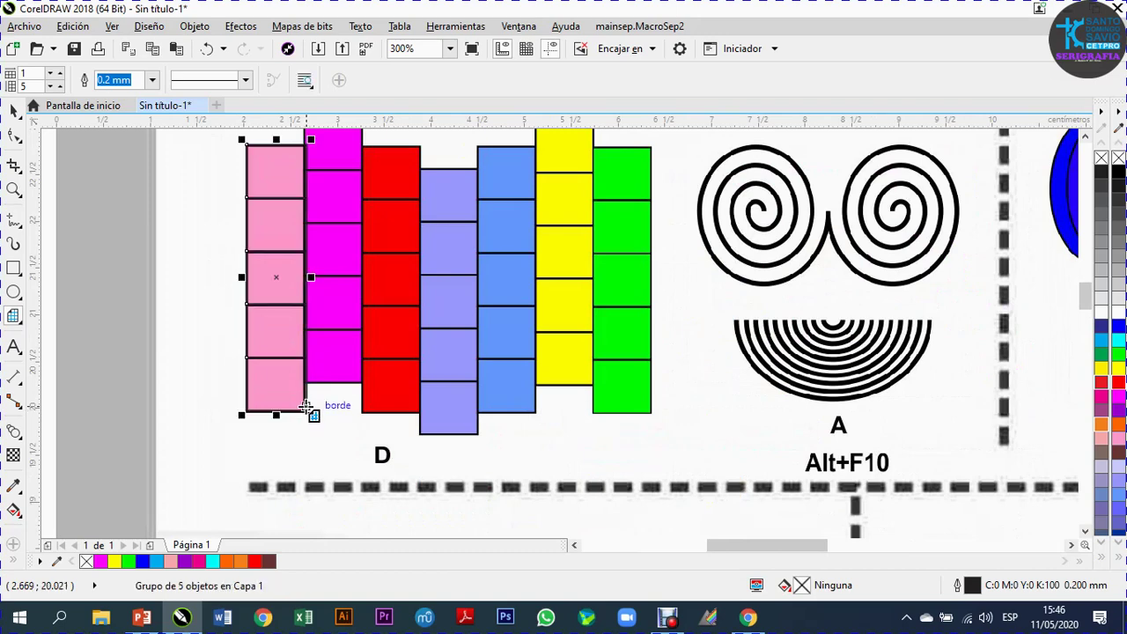
Narrow the one-column grid slightly so its right side matches the pink column's edge, and deselect it
scroll(285, 296, "up", 2)
left_click_drag(392, 238, 385, 242)
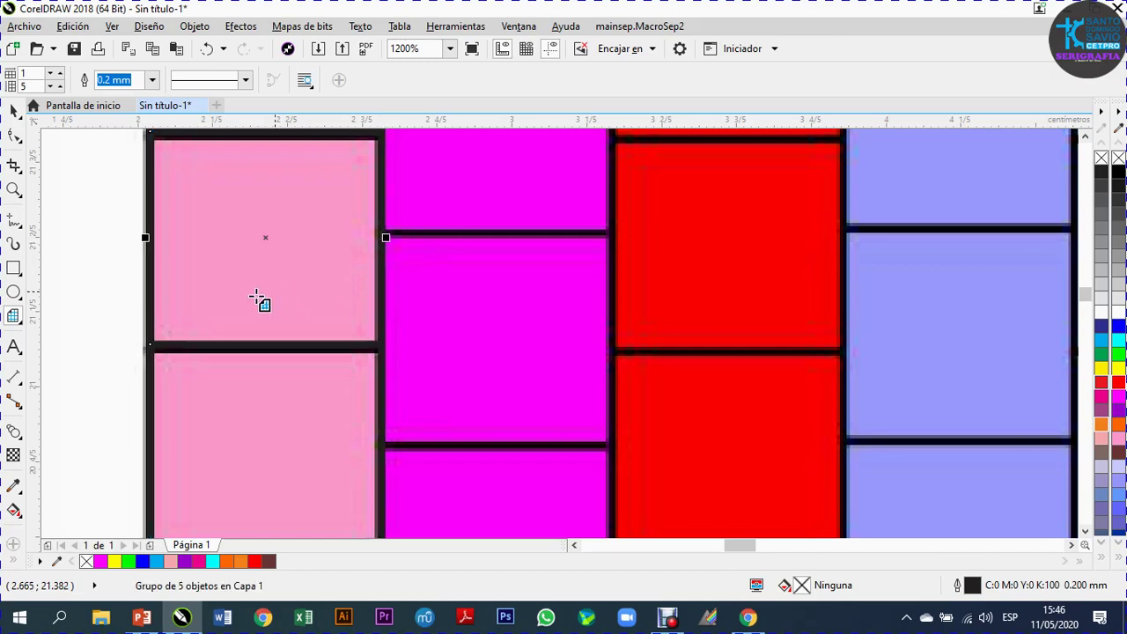
scroll(204, 297, "down", 2)
scroll(208, 290, "down", 1)
scroll(161, 226, "up", 1)
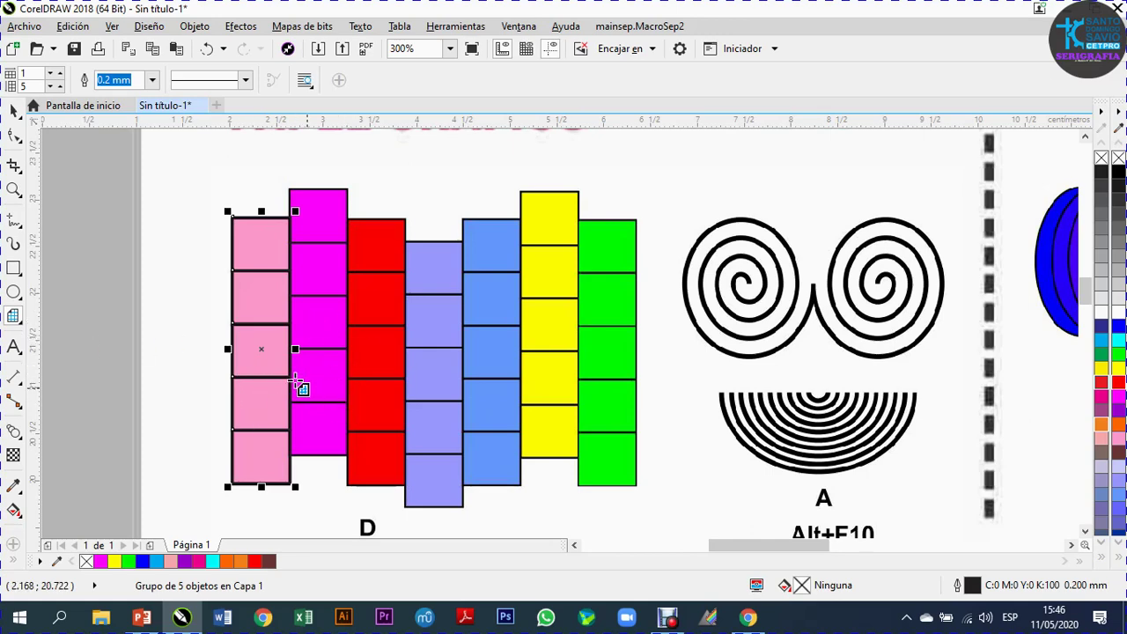
scroll(372, 349, "down", 1)
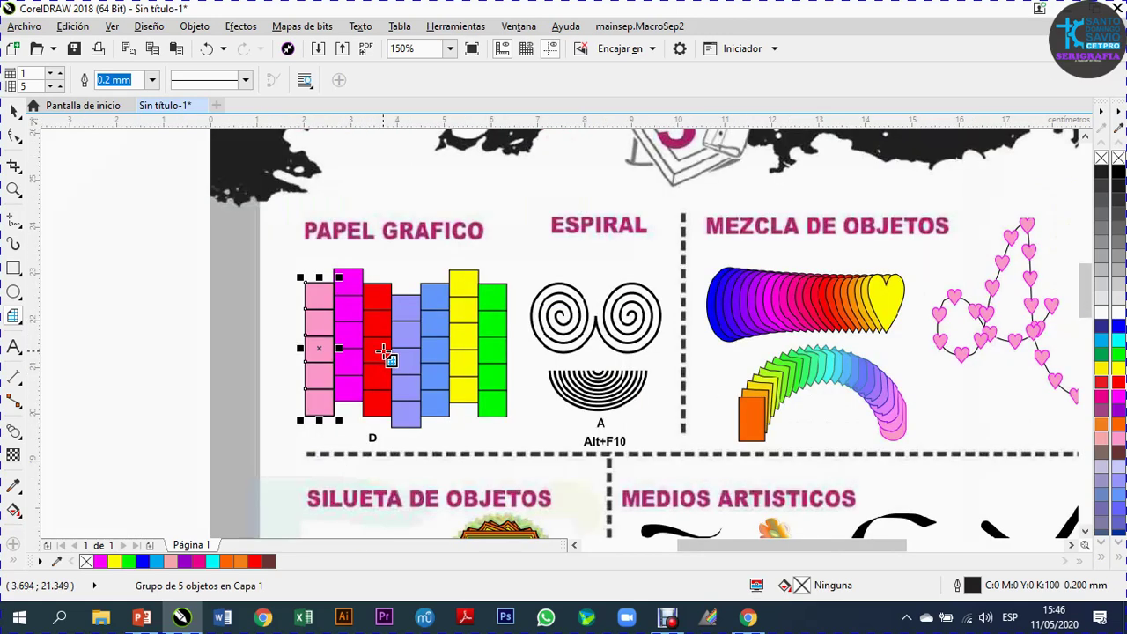
scroll(382, 352, "down", 1)
scroll(285, 360, "up", 1)
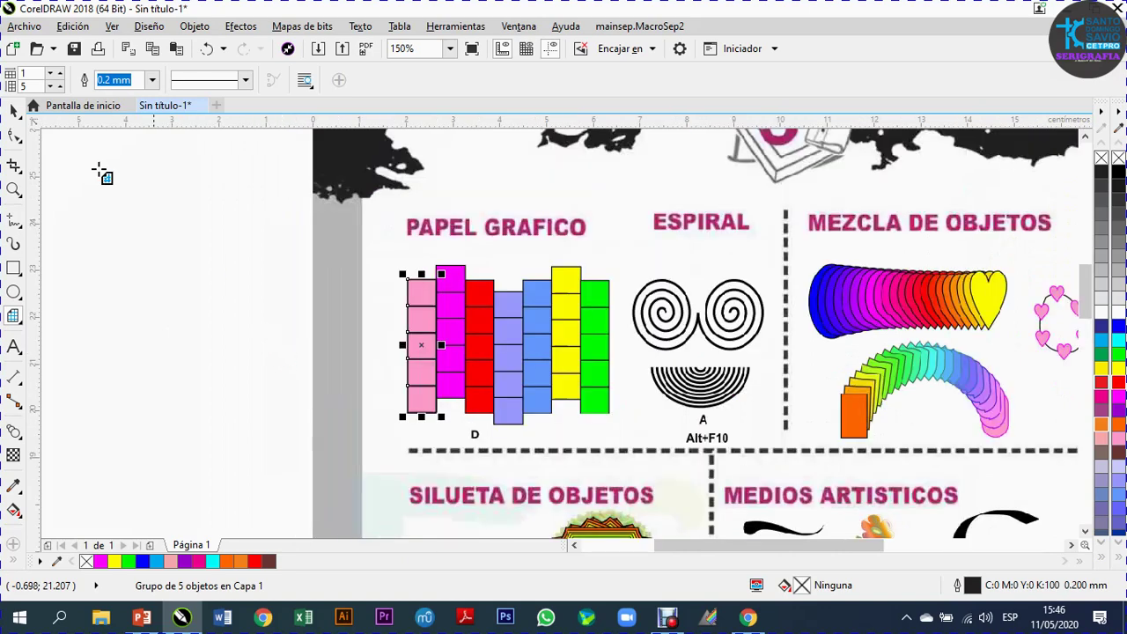
left_click(14, 112)
left_click(123, 233)
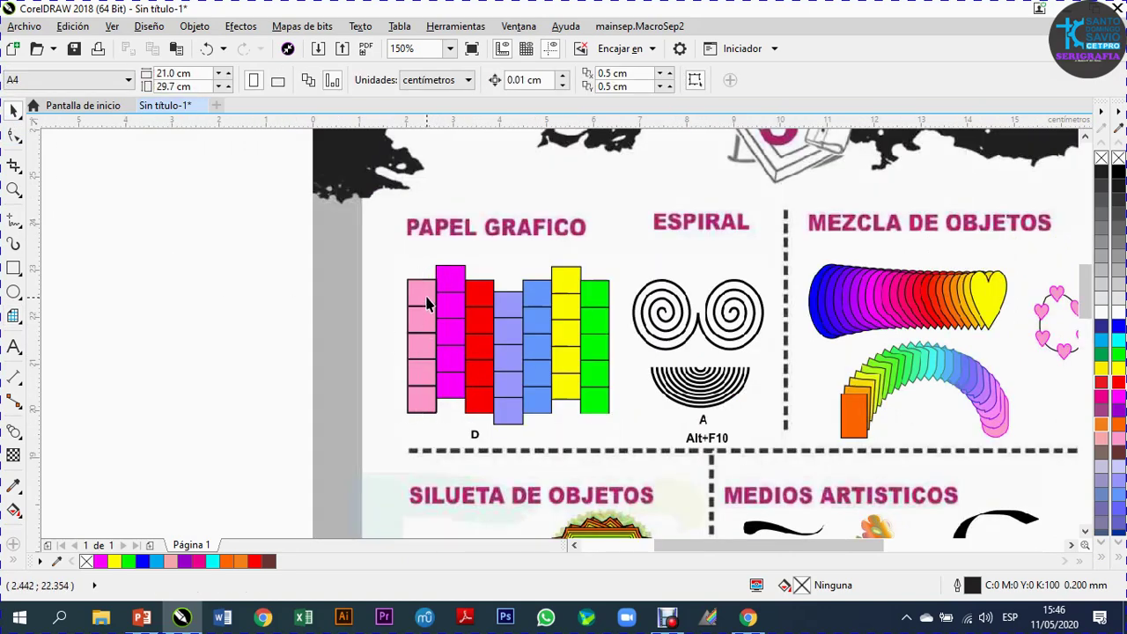
Draw a square of about 0.635 cm per side in the empty area beside the page
left_click(13, 268)
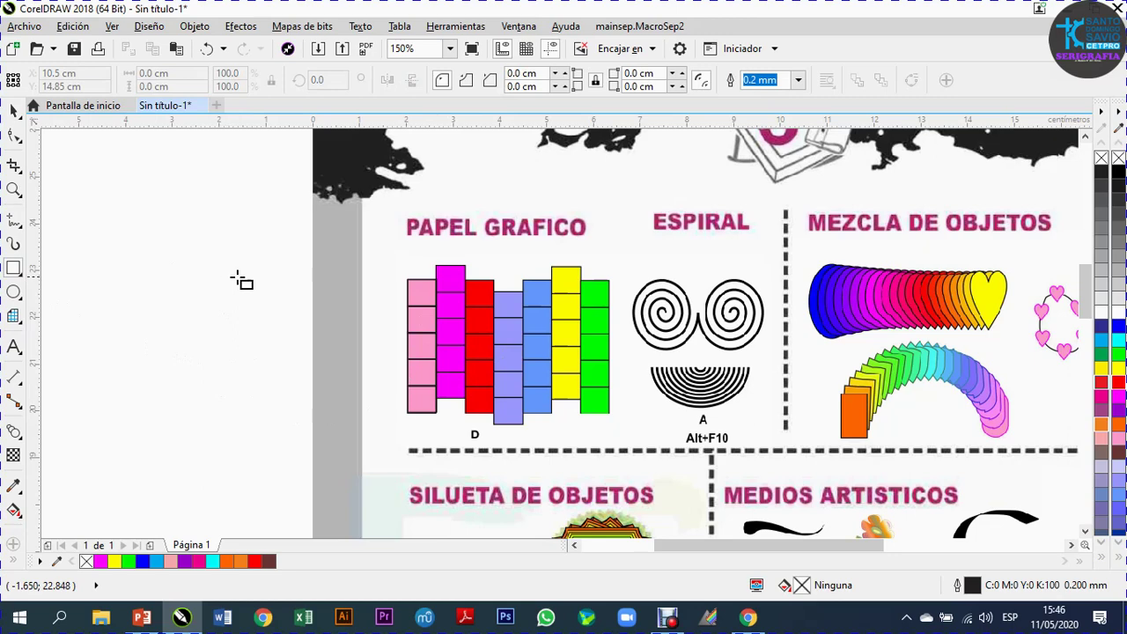
left_click_drag(247, 271, 276, 299)
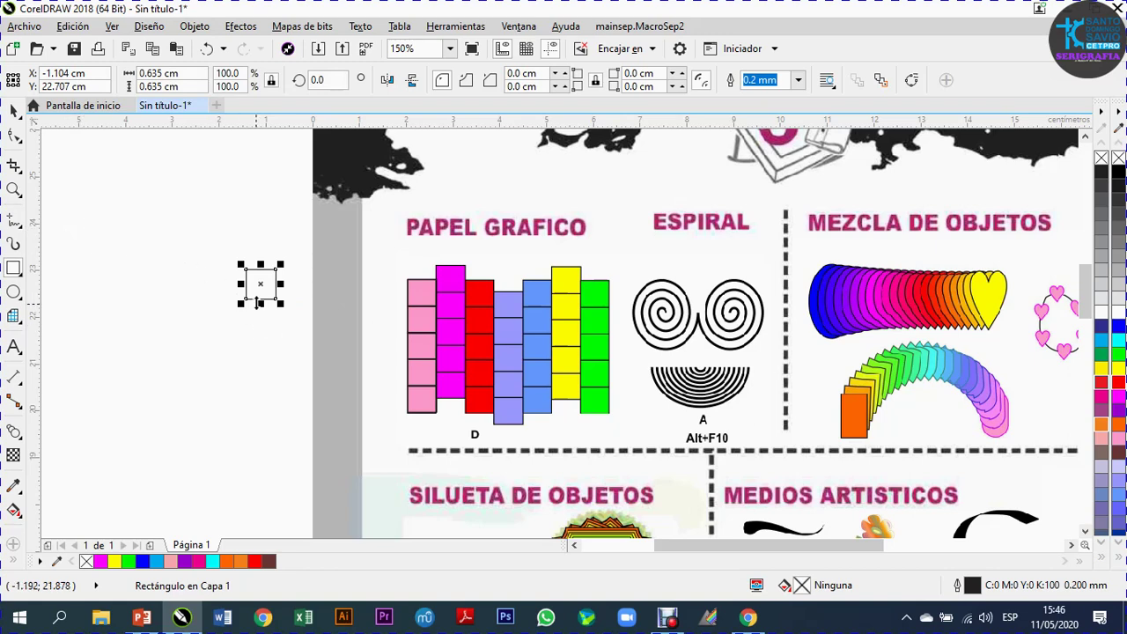
scroll(259, 303, "up", 2)
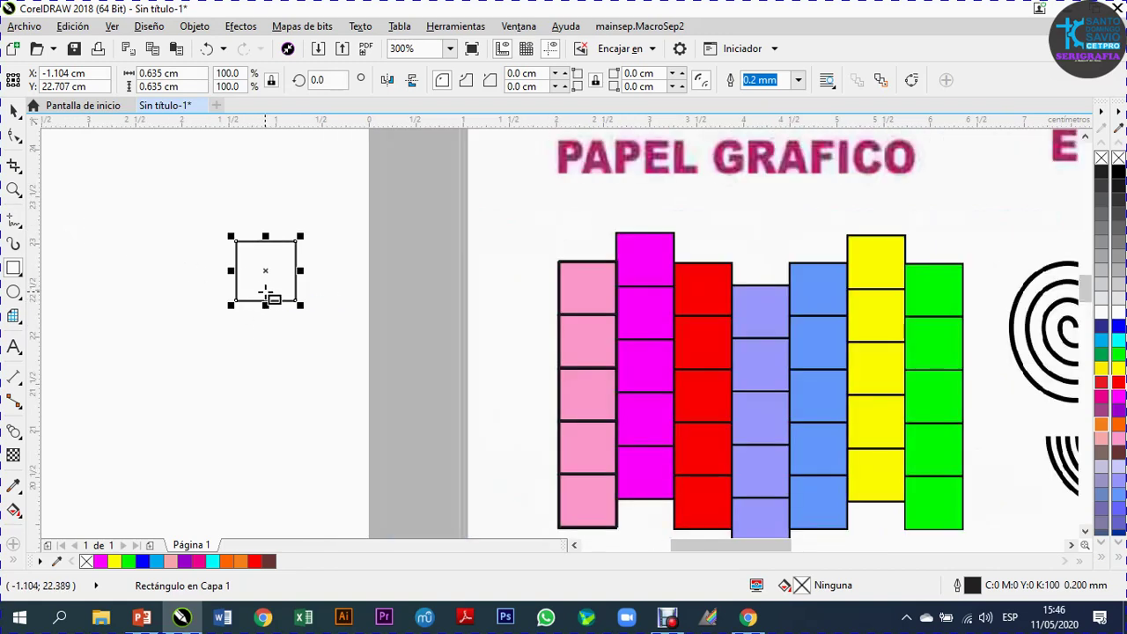
Try to place the square directly below its starting position, and undo the move
left_click(13, 110)
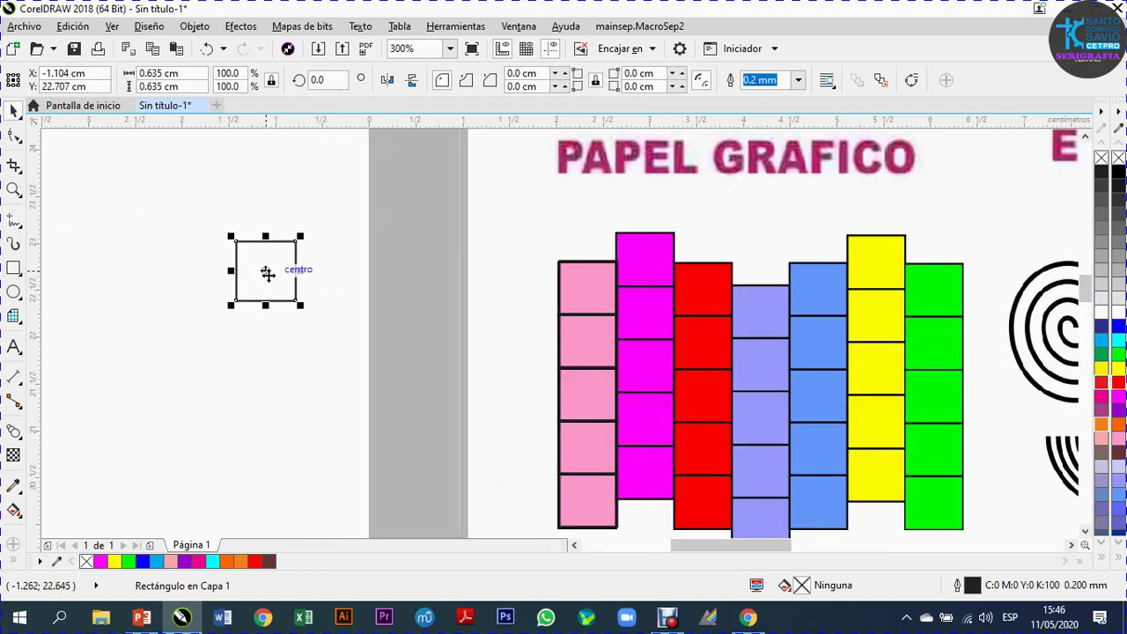
left_click(266, 306)
left_click_drag(266, 307, 268, 337)
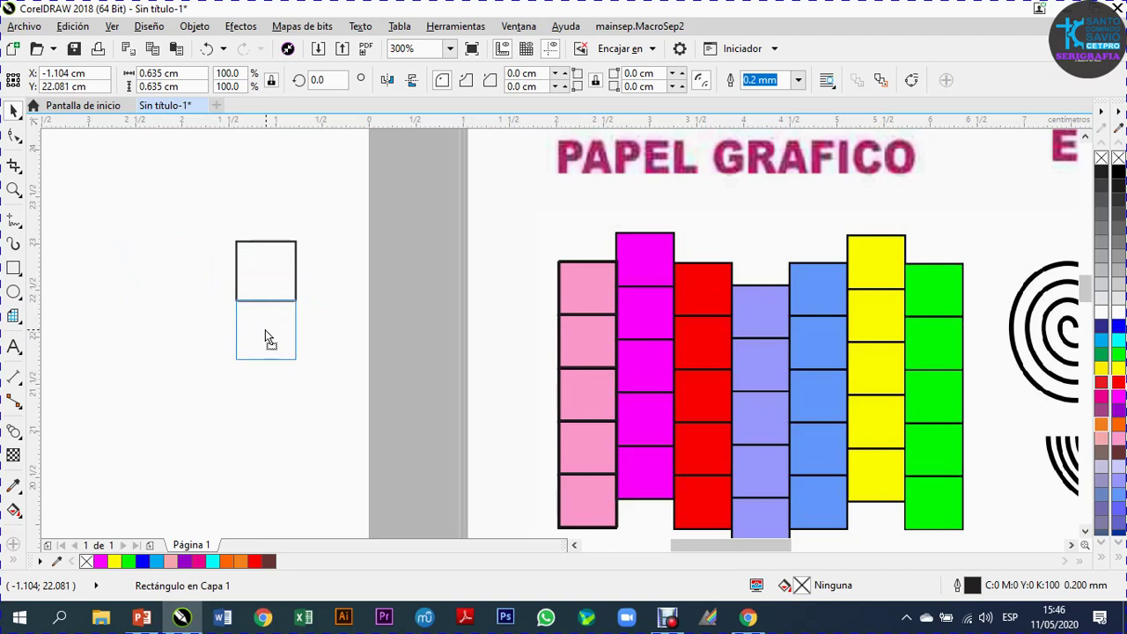
left_click_drag(266, 332, 265, 330)
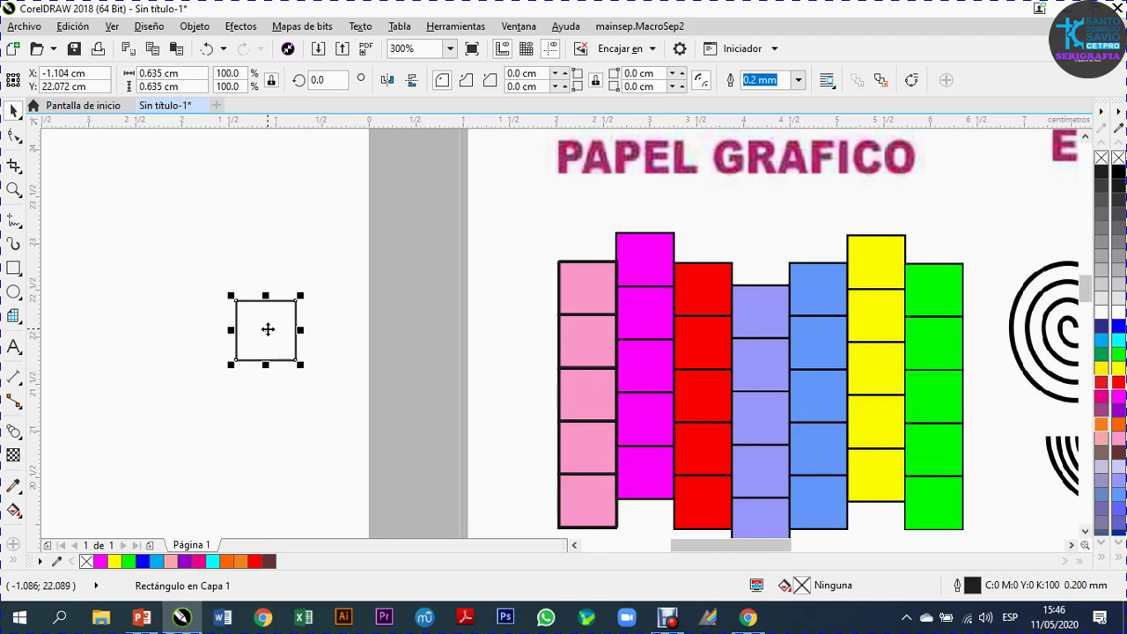
key("ctrl+z")
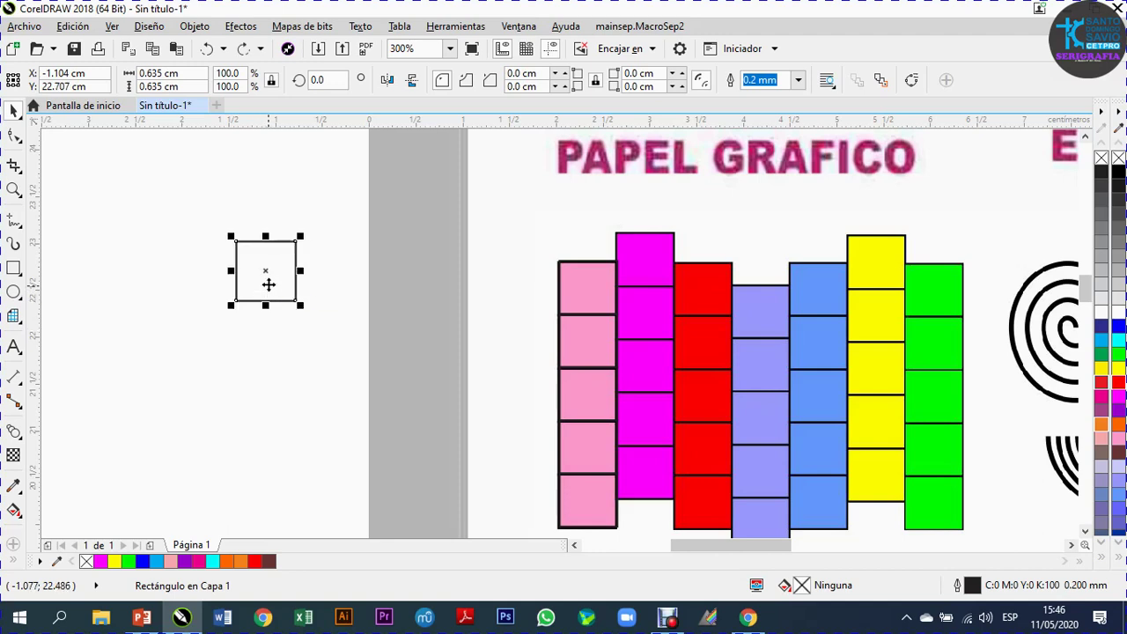
Copy the square directly beneath itself and repeat the duplication until a vertical column of six adjoining squares is built
left_click_drag(265, 272, 271, 330)
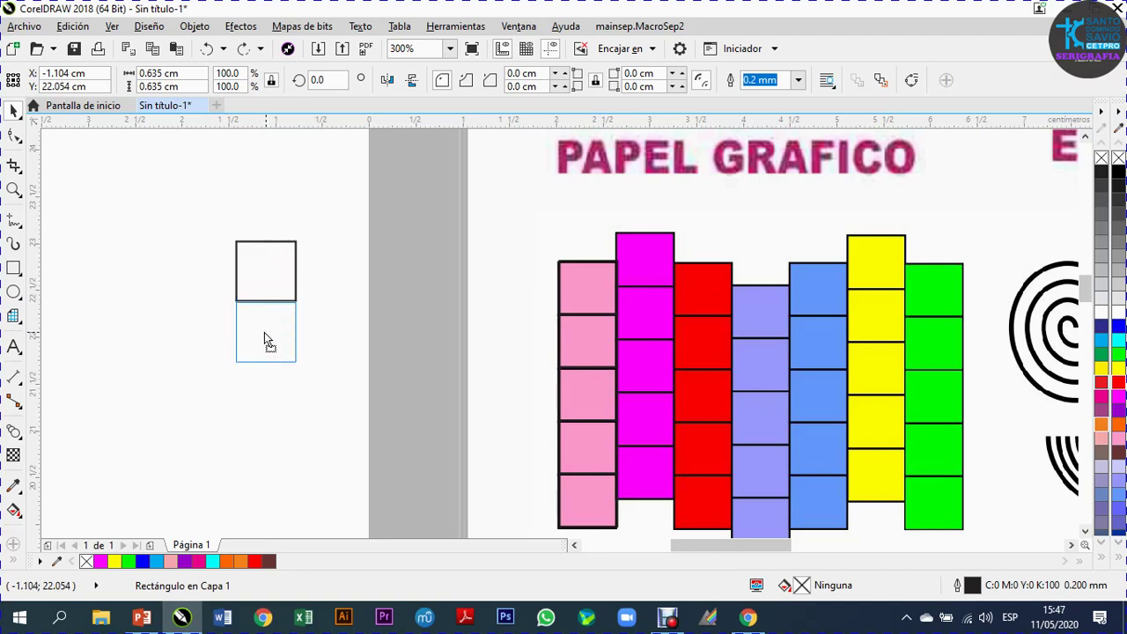
left_click_drag(264, 330, 265, 330)
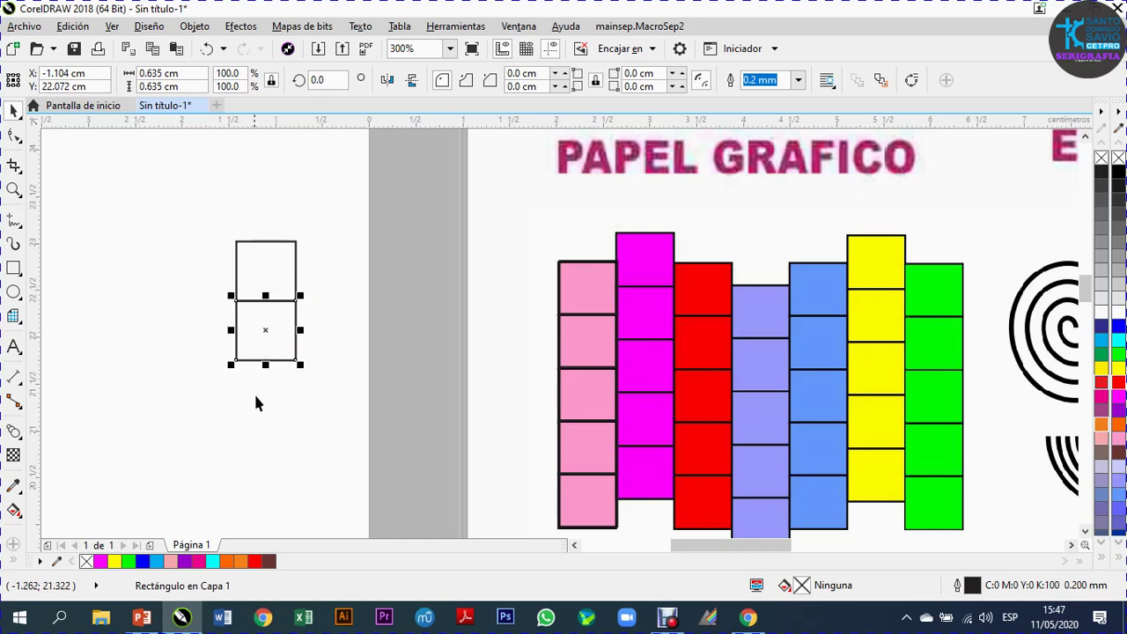
scroll(291, 265, "down", 2)
scroll(279, 326, "up", 2)
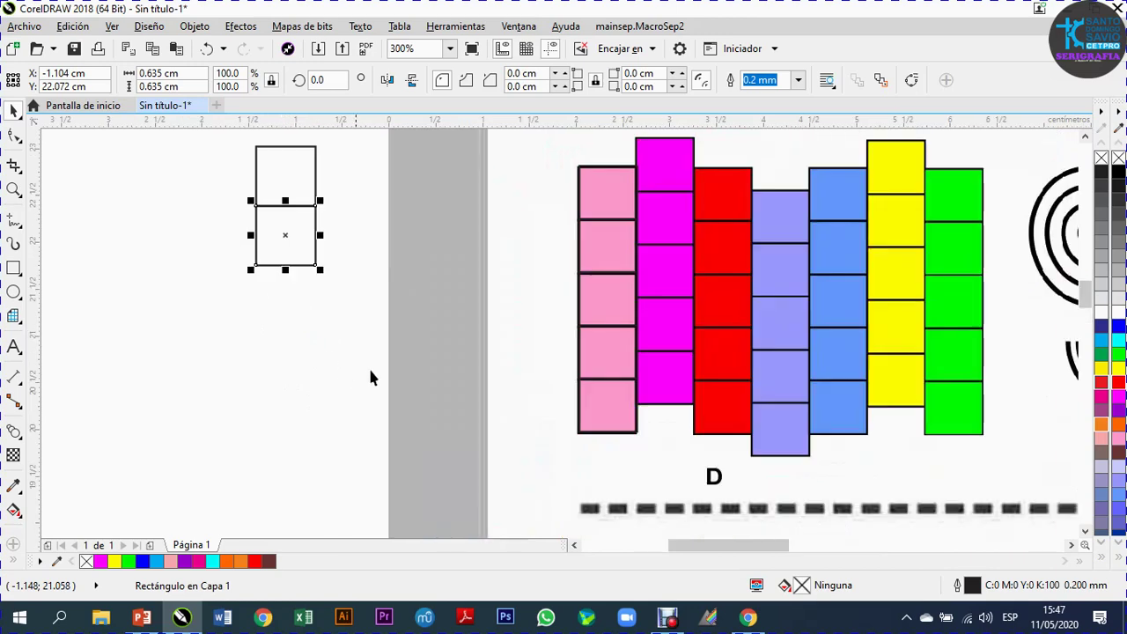
key("ctrl+r")
key("ctrl+r")
key("ctrl+r")
key("ctrl+r")
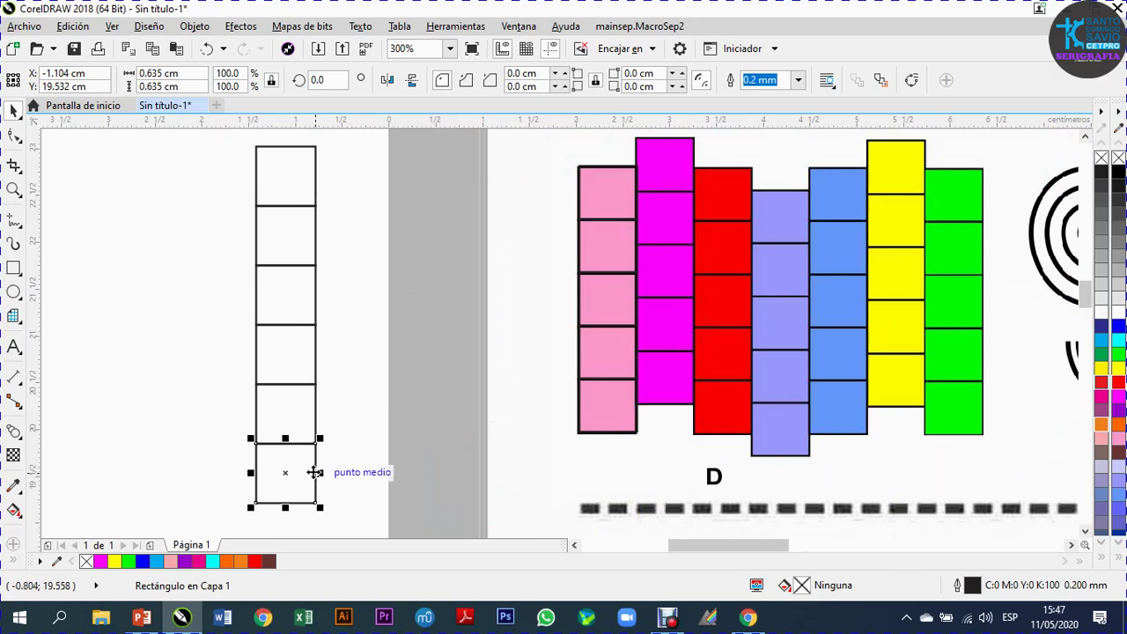
Copy the column's lowest square to its left and repeat the duplication to form a bottom row of seven adjoining squares
left_click_drag(289, 473, 226, 477)
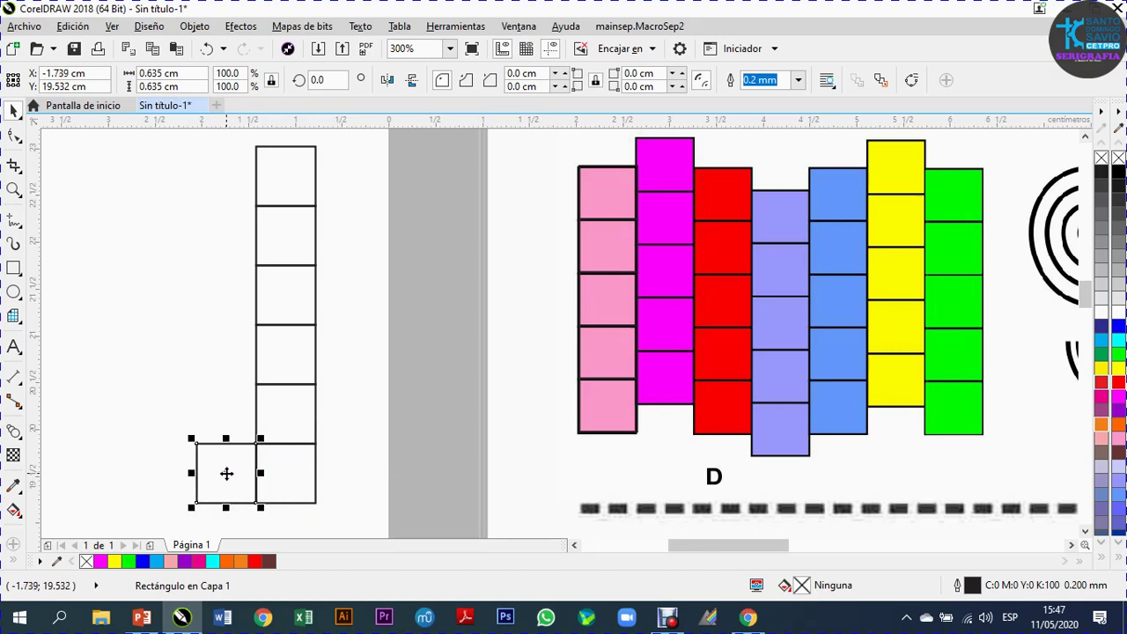
scroll(239, 282, "down", 1)
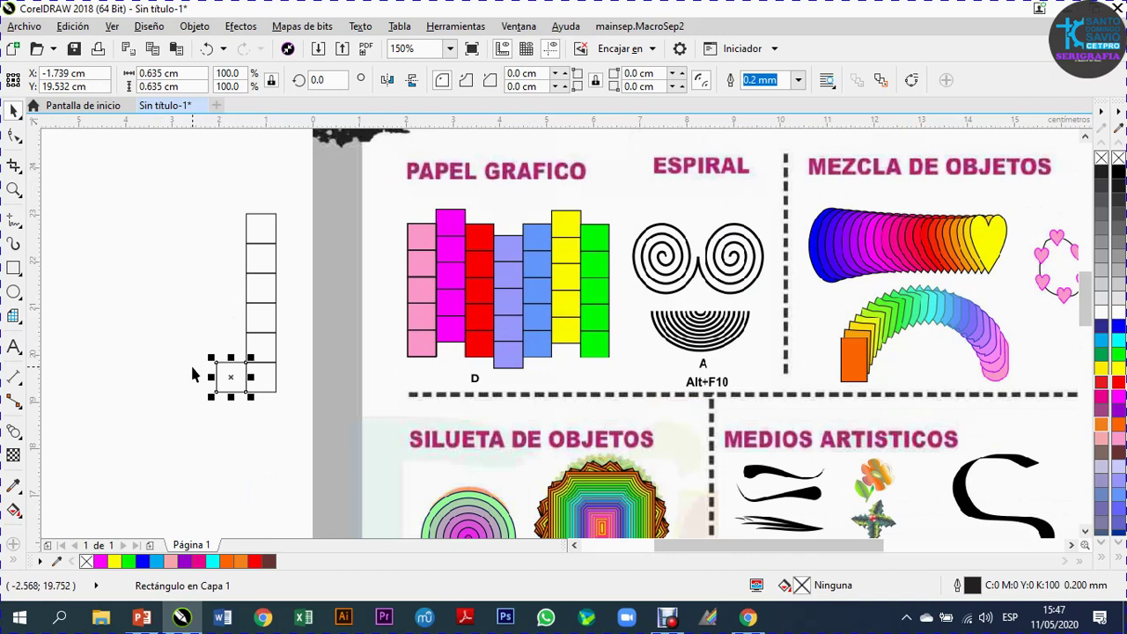
scroll(195, 367, "up", 1)
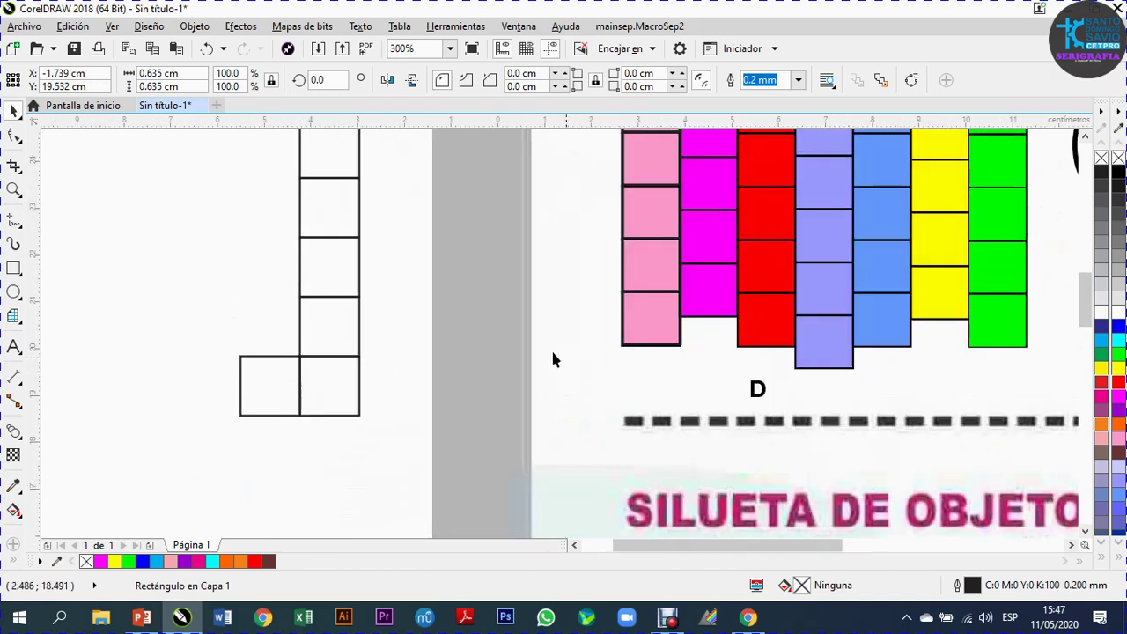
scroll(557, 352, "down", 1)
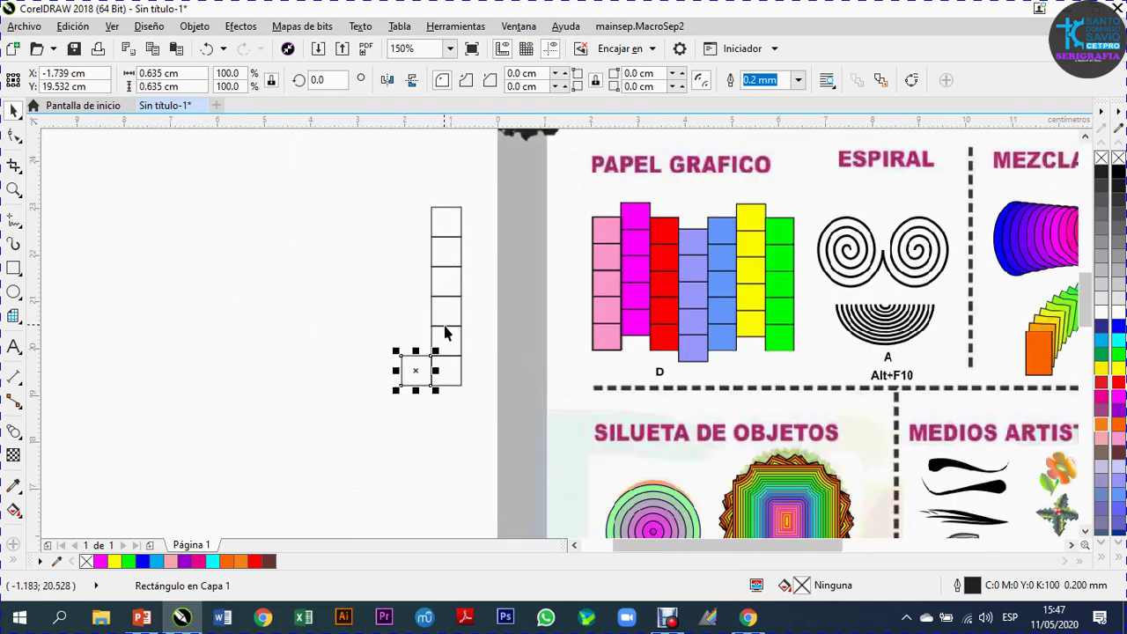
key("ctrl+d")
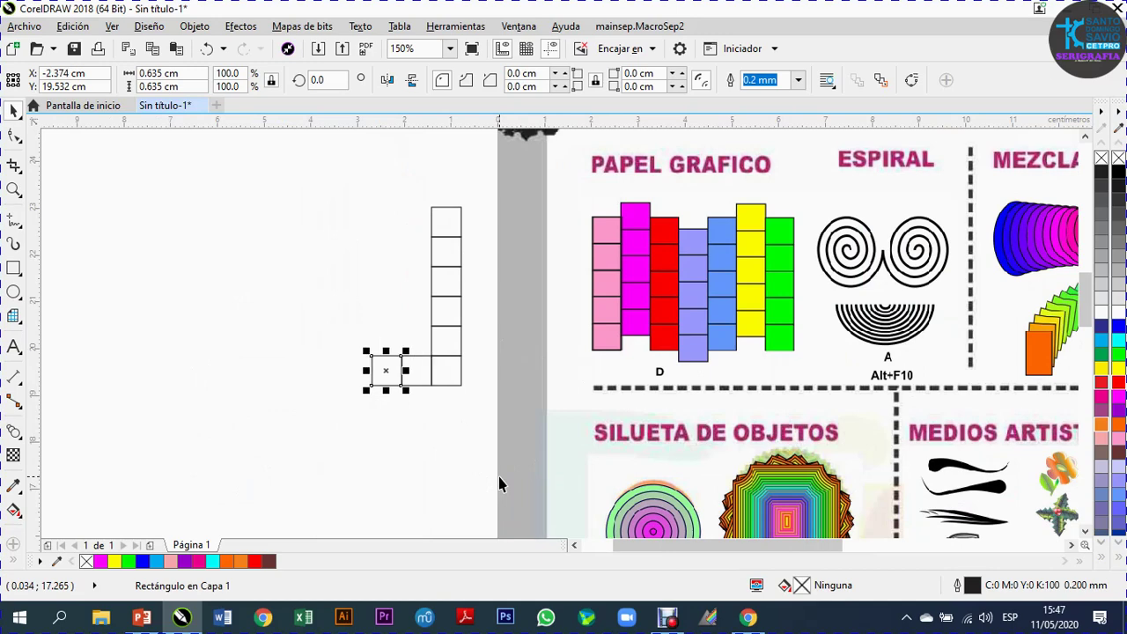
key("ctrl+d")
key("ctrl+d")
key("ctrl+d")
key("ctrl+d")
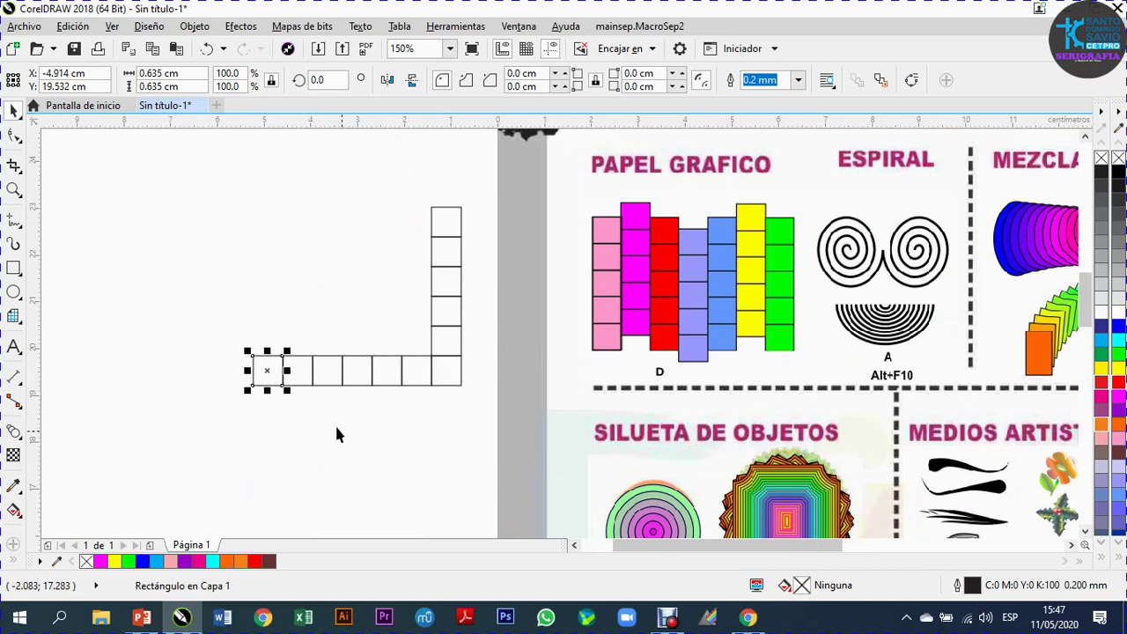
Copy the bottom row's leftmost square upward and repeat the duplication to build the frame's left column of six squares
left_click_drag(267, 372, 269, 347)
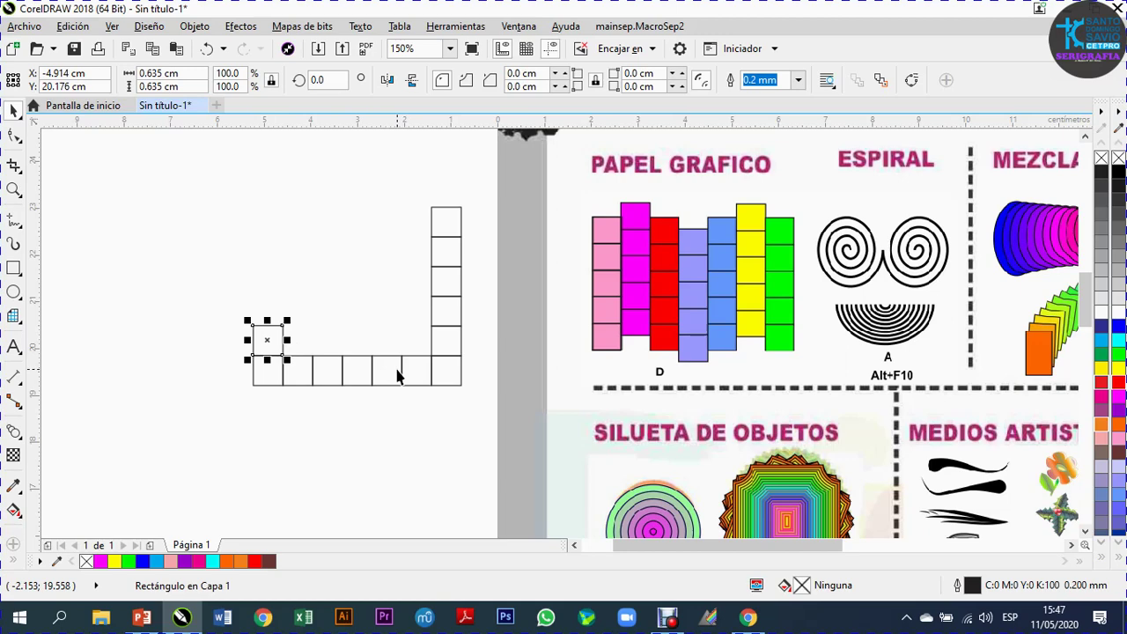
key("ctrl+r")
key("ctrl+r")
key("ctrl+r")
key("ctrl+r")
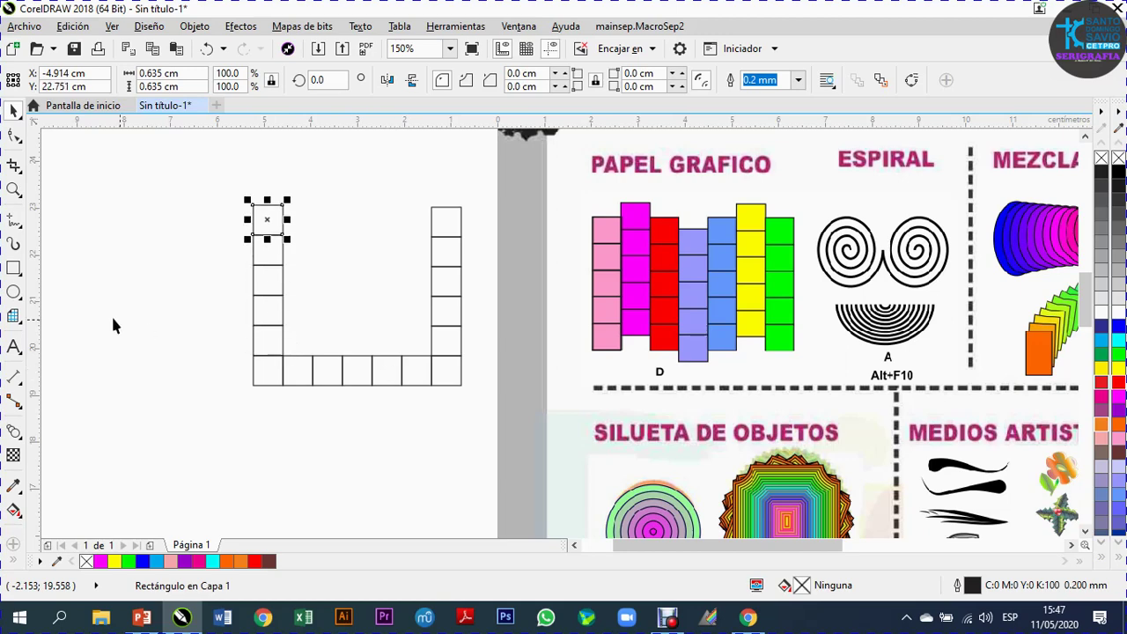
Copy the left column's uppermost square rightward, repeat until five copies form the frame's top row, and deselect
left_click_drag(268, 224, 298, 230)
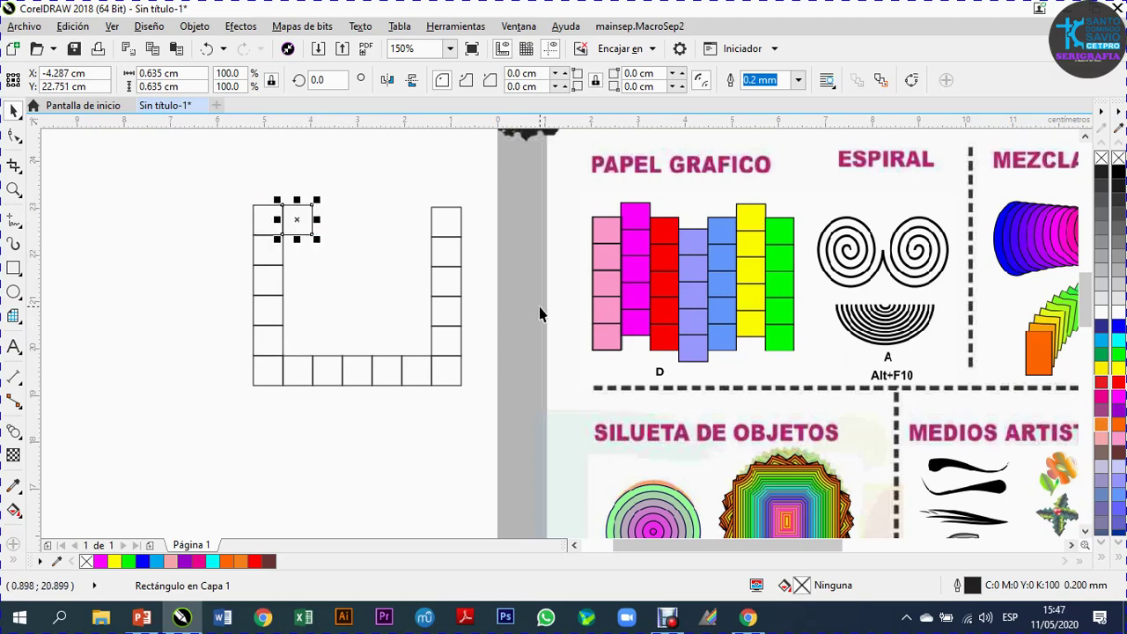
key("ctrl+r")
key("ctrl+r")
key("ctrl+r")
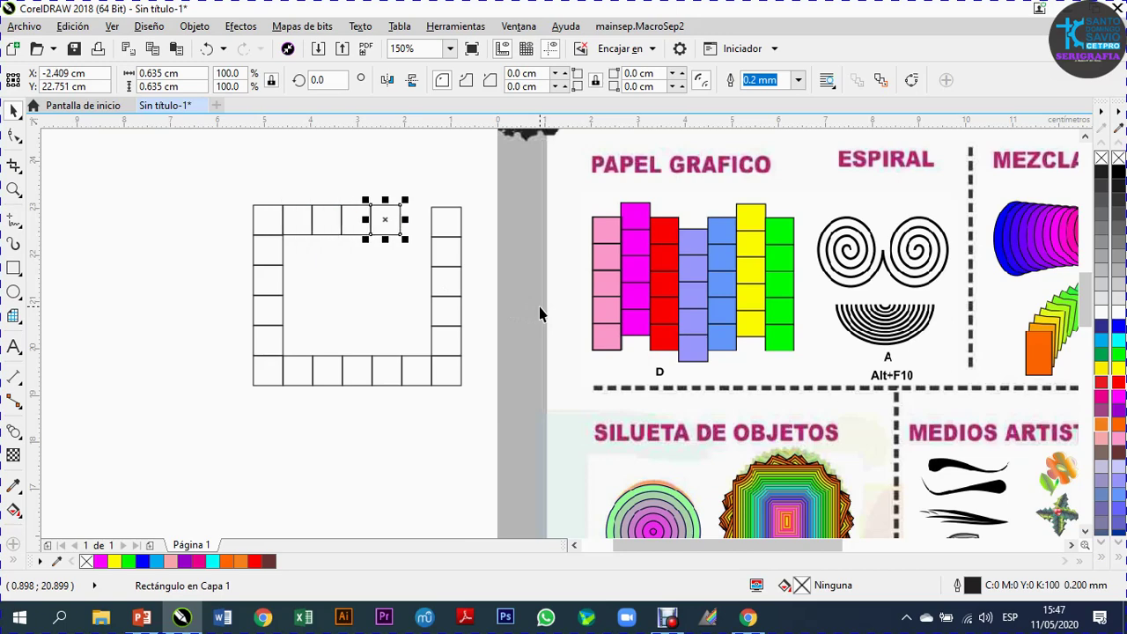
key("ctrl+r")
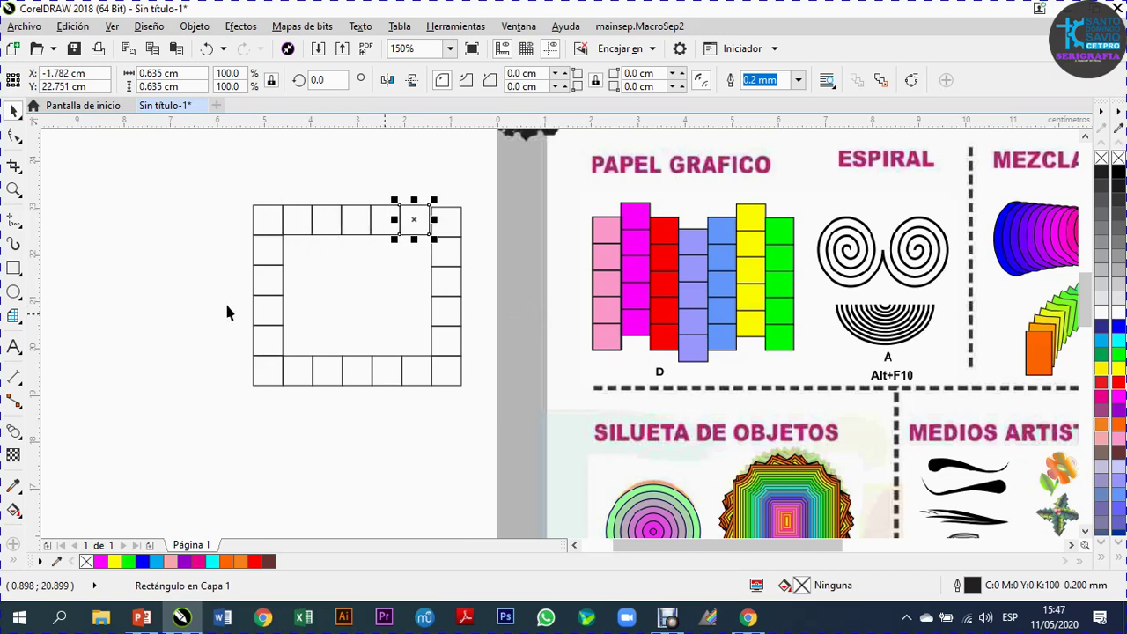
left_click(97, 201)
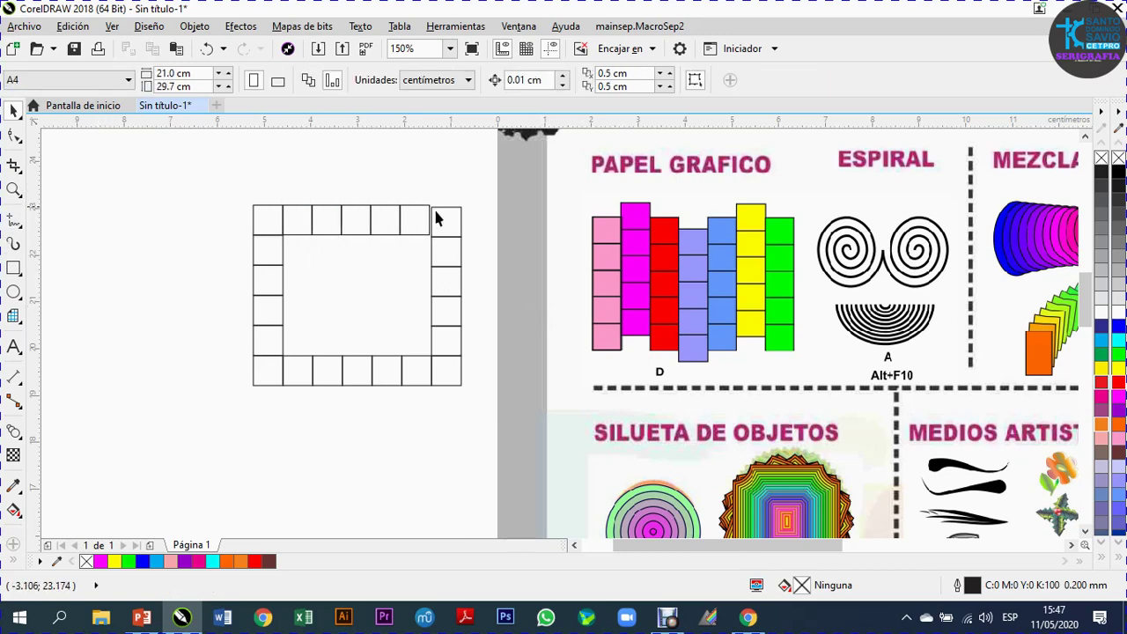
Select all seven squares of the frame's top row and align their bottom edges
scroll(436, 218, "up", 2)
scroll(432, 214, "down", 1)
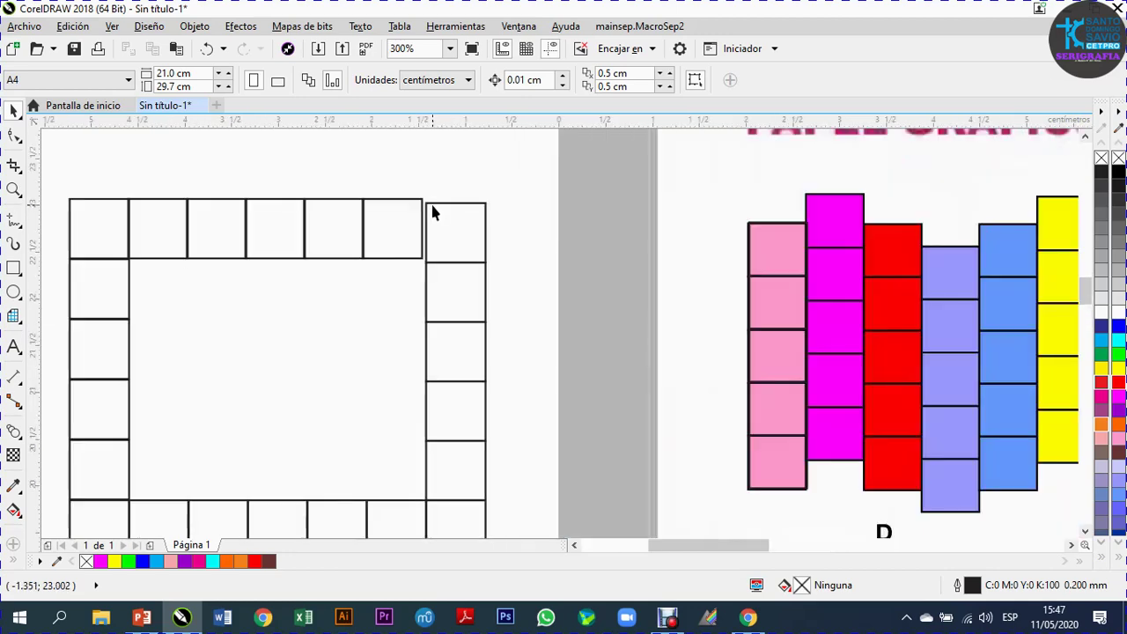
scroll(431, 214, "down", 1)
left_click_drag(226, 179, 480, 253)
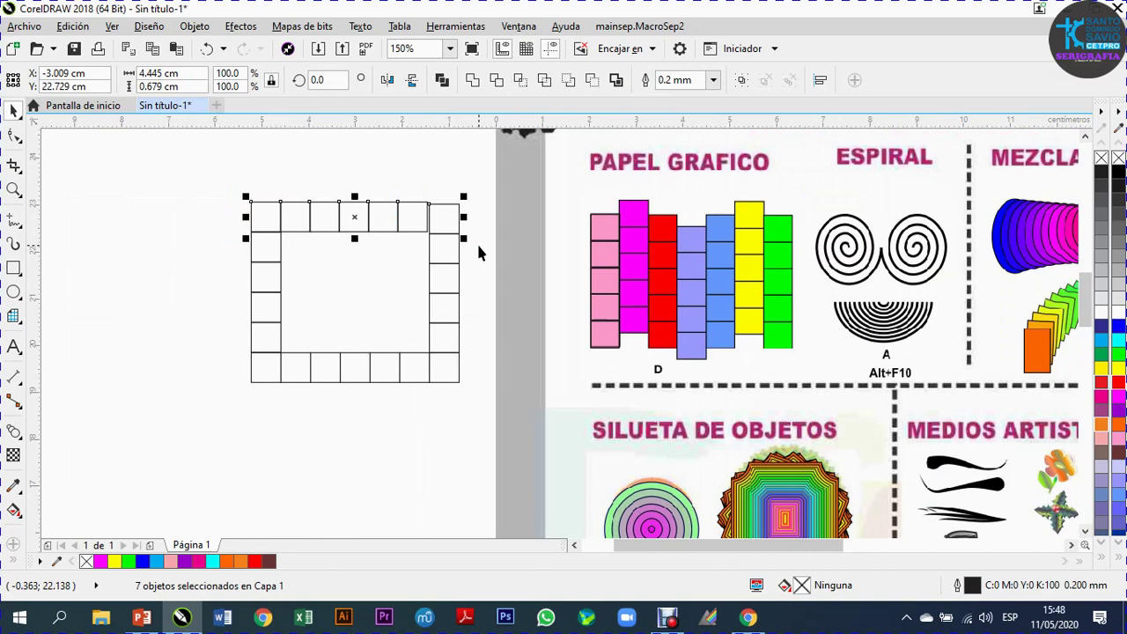
key("b")
Check the alignment of the frame's right column, left column, bottom row and top row by selecting each in turn
left_click_drag(419, 165, 475, 426)
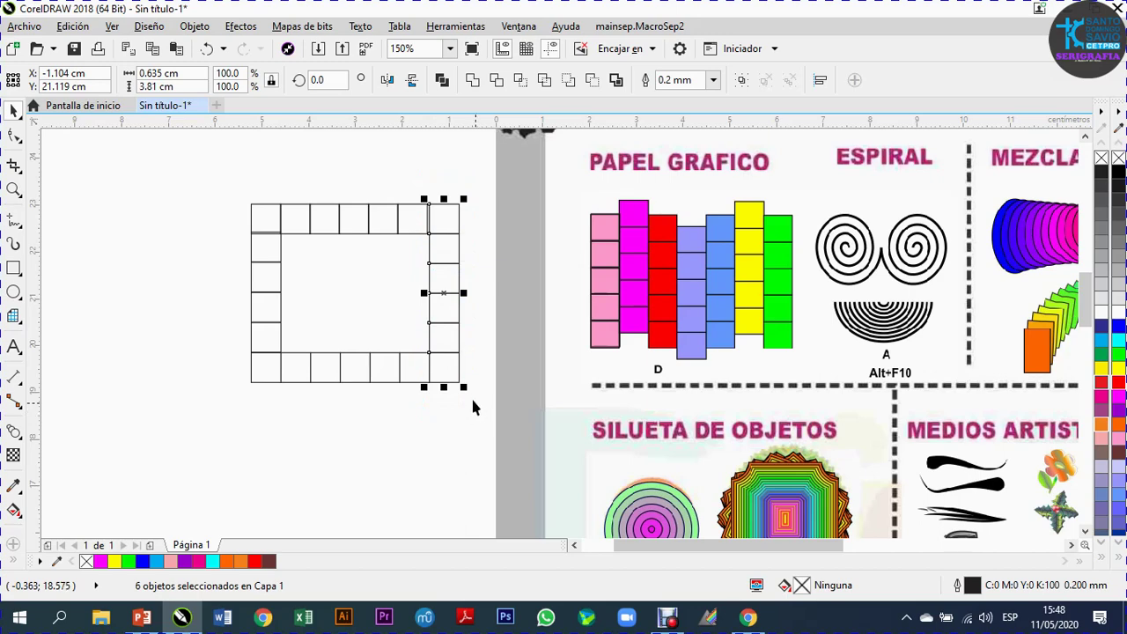
left_click_drag(231, 185, 296, 416)
left_click_drag(234, 341, 409, 387)
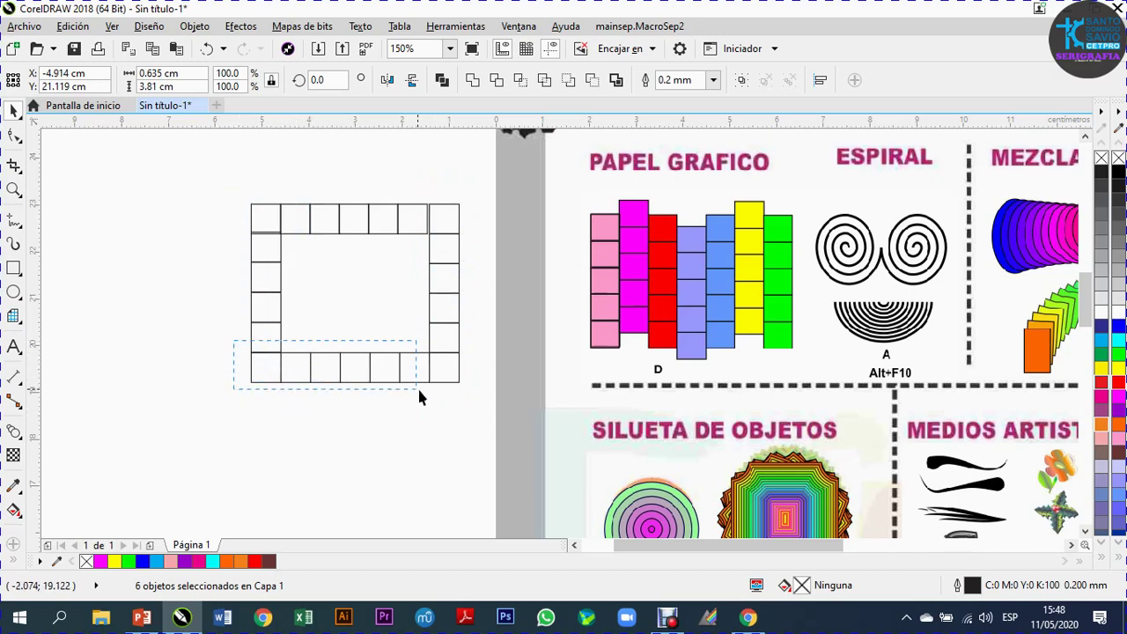
left_click_drag(476, 406, 476, 406)
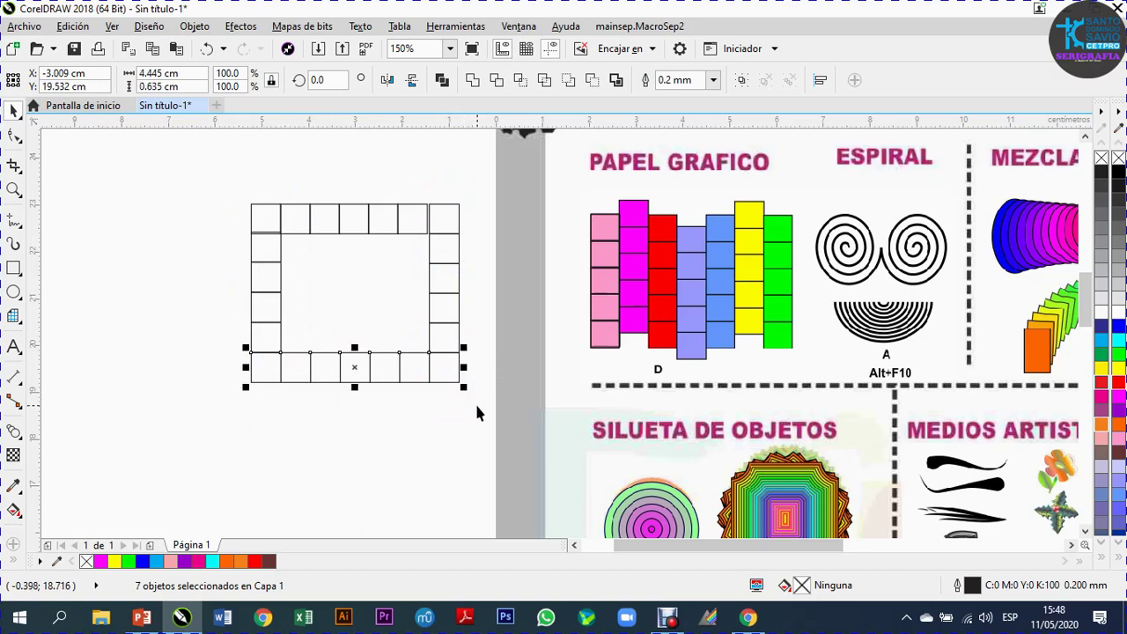
left_click_drag(215, 175, 471, 245)
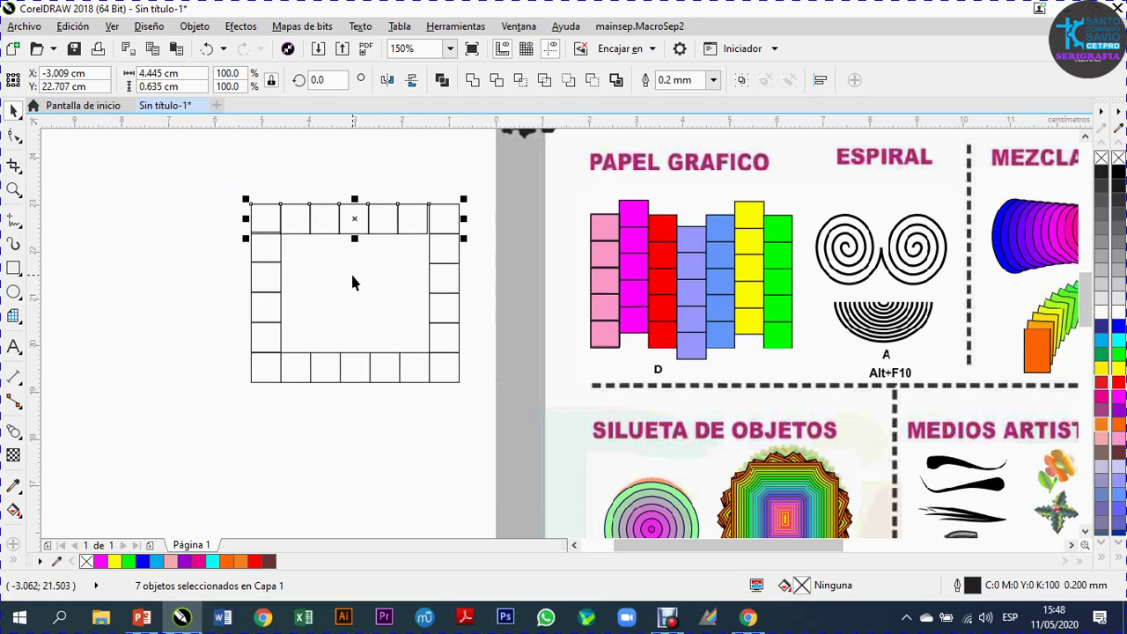
Nudge the frame's top-left corner square up by 0.03 cm so its lower edge meets the square beneath it
left_click(278, 224)
scroll(282, 227, "up", 4)
scroll(264, 229, "down", 4)
scroll(251, 242, "up", 4)
scroll(262, 244, "up", 4)
scroll(255, 238, "down", 4)
scroll(251, 236, "up", 4)
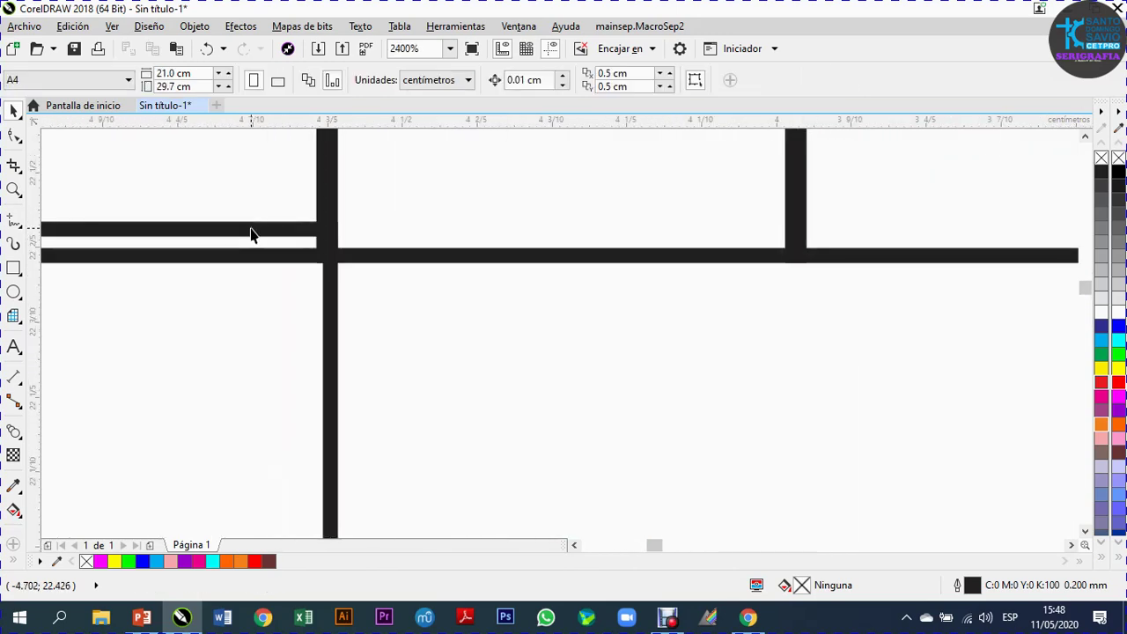
scroll(256, 222, "down", 4)
left_click(249, 209)
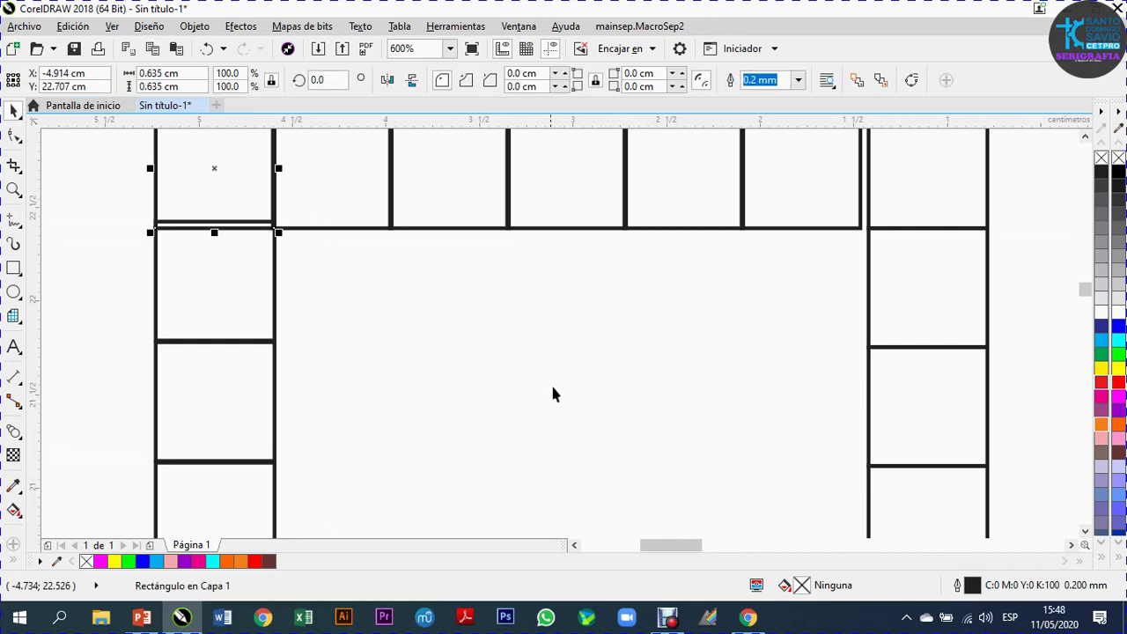
key("Down")
key("Up")
key("Up")
key("Up")
key("Up")
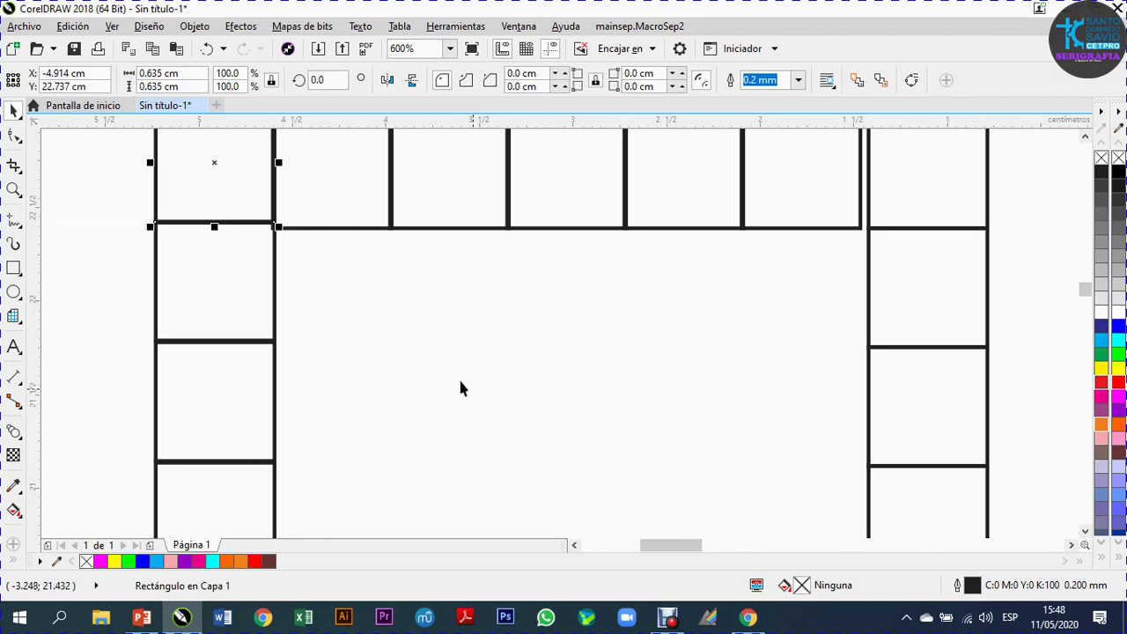
Nudge the third square of the frame's top row slightly right so its left edge meets the second square
scroll(314, 300, "down", 2)
scroll(477, 248, "up", 3)
scroll(445, 254, "down", 3)
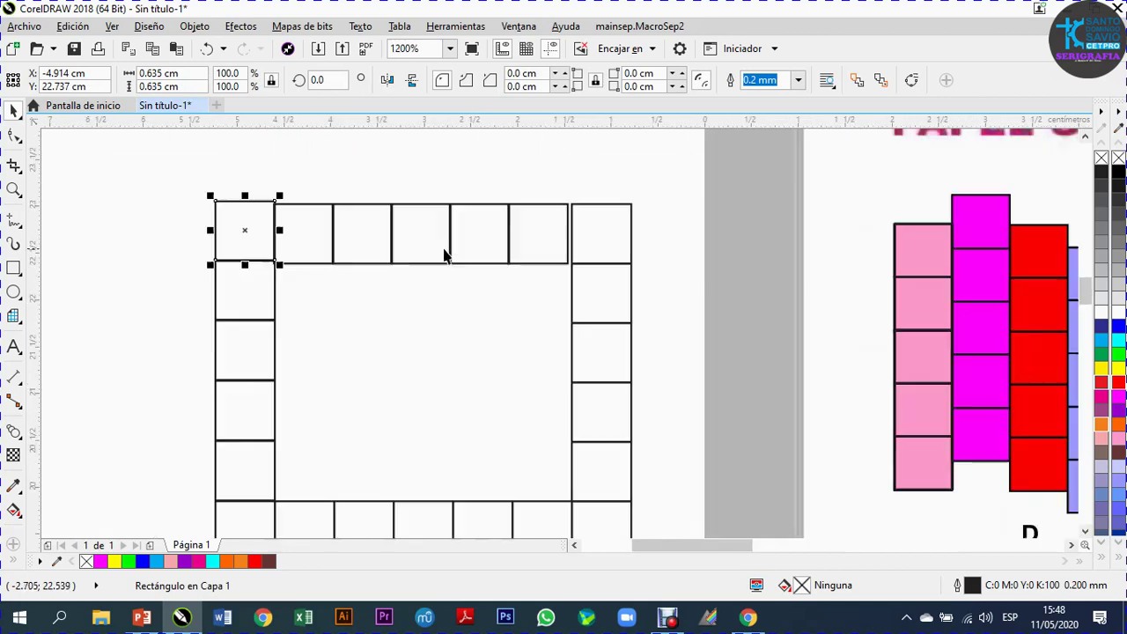
scroll(332, 247, "up", 2)
left_click(339, 244)
left_click(396, 255)
key("Right")
key("Right")
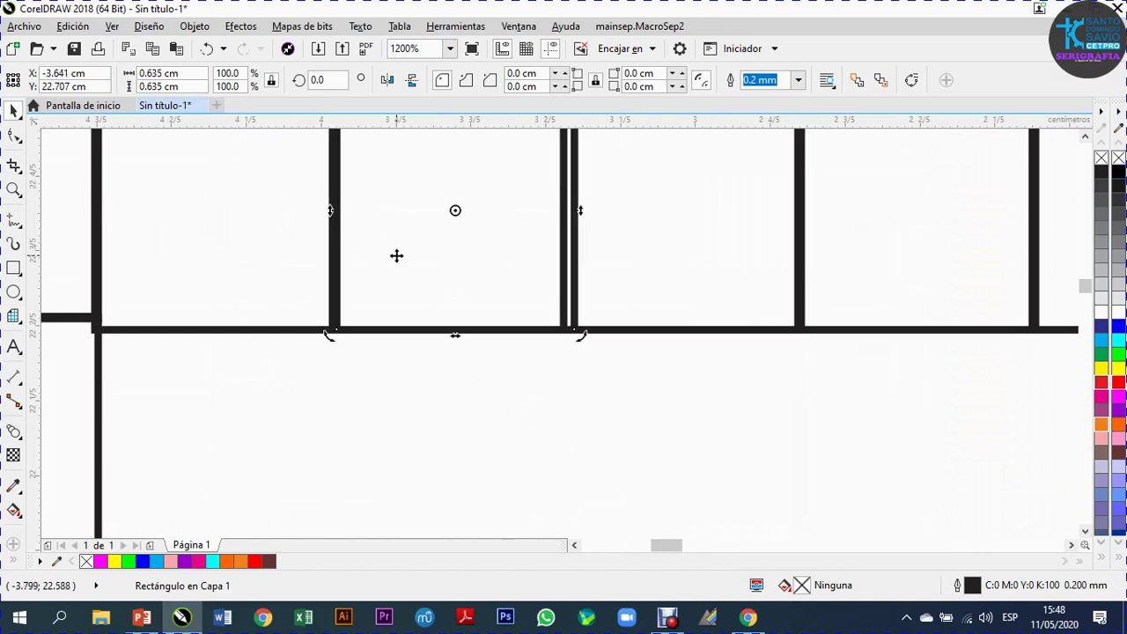
key("Left")
Nudge the top row's fourth square right by 0.02 cm and the fifth by 0.03 cm so each meets its left neighbour
left_click(624, 257)
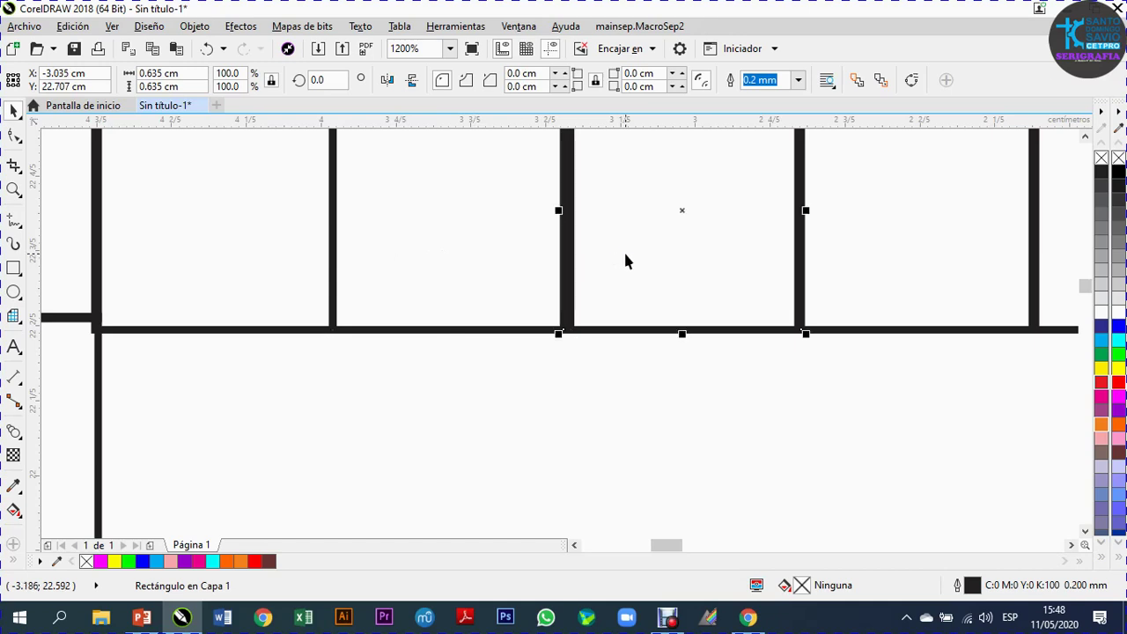
key("Right")
key("Right")
key("Right")
key("Left")
left_click_drag(711, 209, 967, 269)
key("Right")
key("Right")
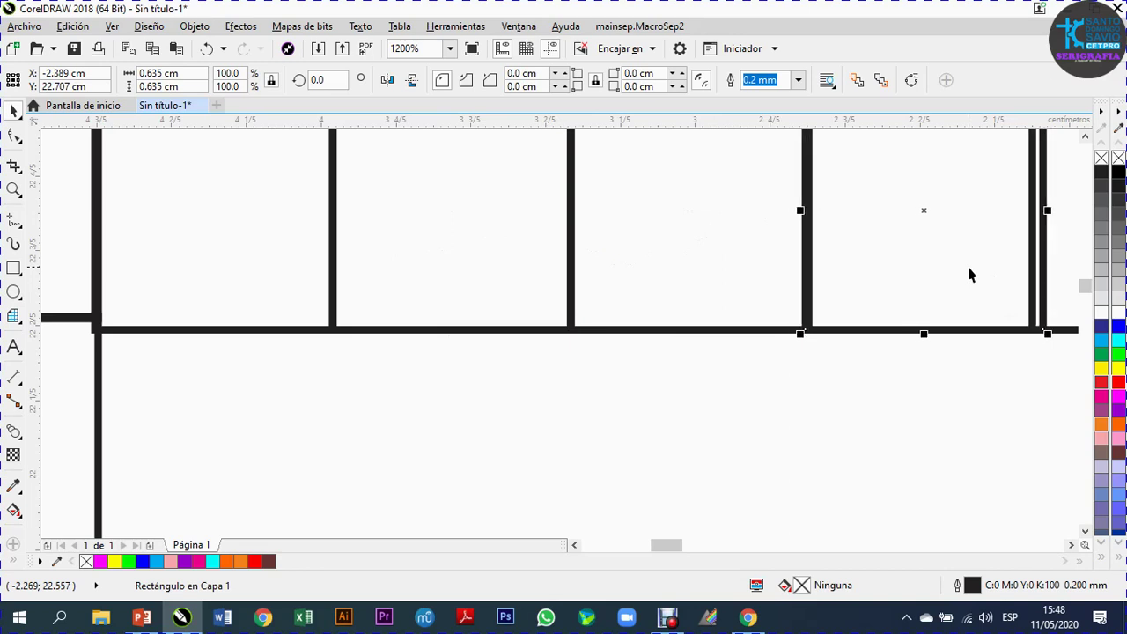
Nudge the sixth square of the top row right by 0.04 cm to close the gap to the right column, and deselect it
scroll(611, 222, "down", 3)
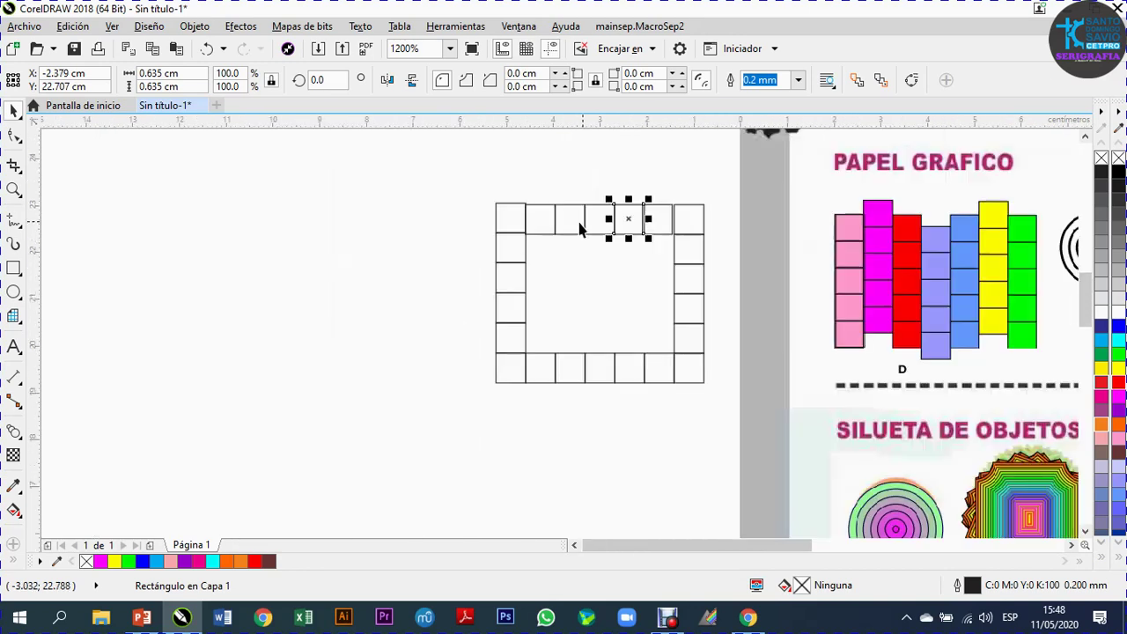
scroll(667, 216, "up", 2)
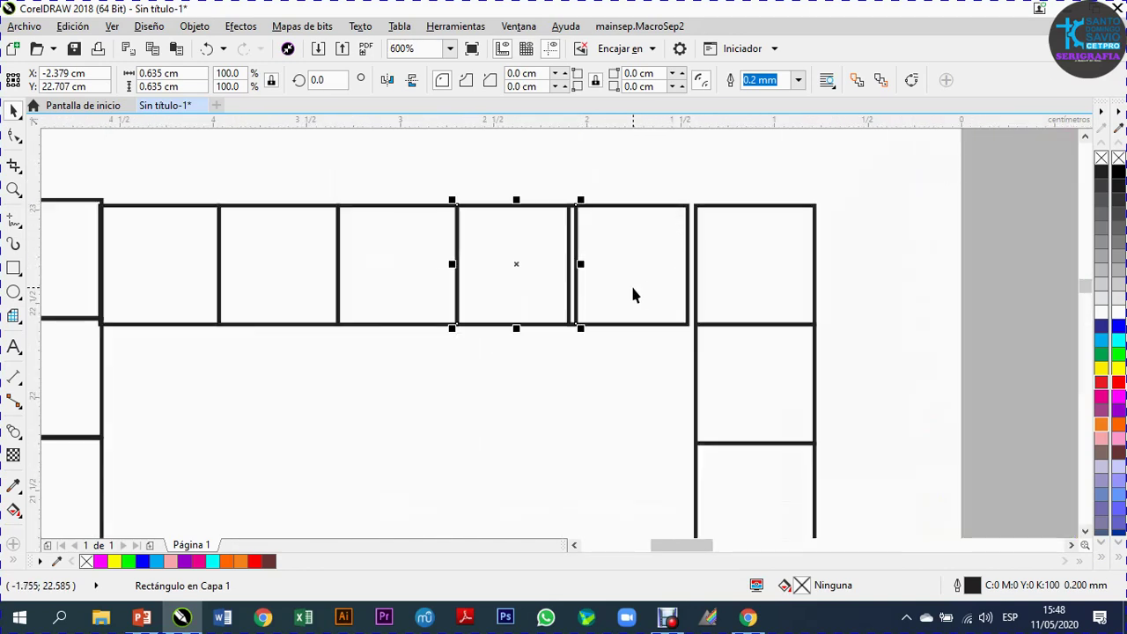
left_click(608, 285)
key("Right")
key("Right")
key("Right")
key("Right")
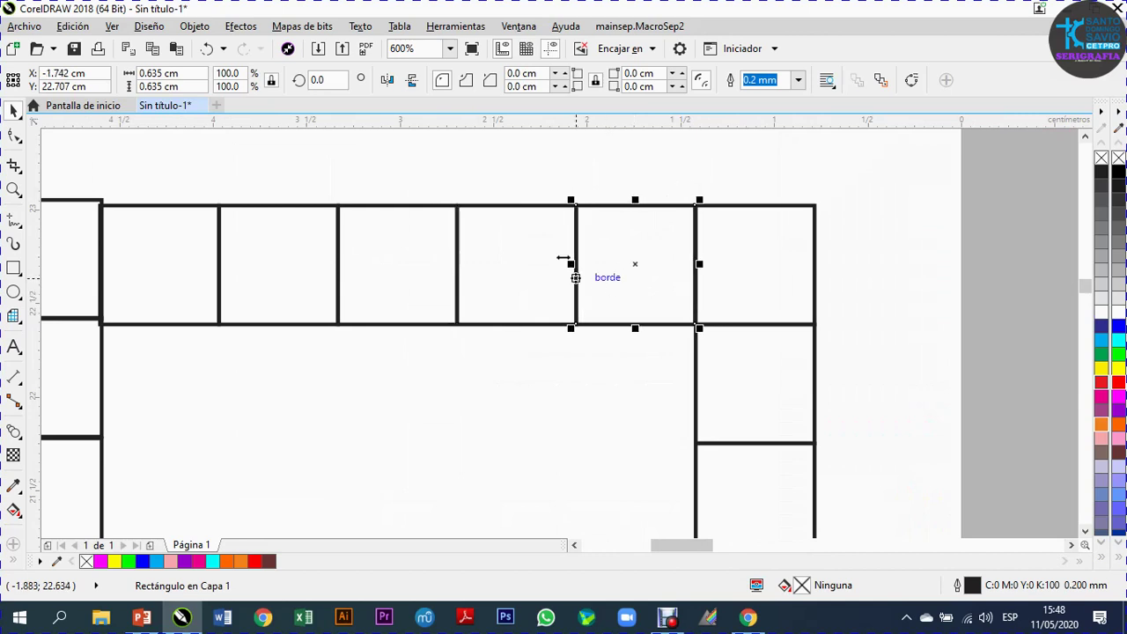
left_click(419, 156)
Select the middle square of the frame's top row
scroll(488, 217, "down", 1)
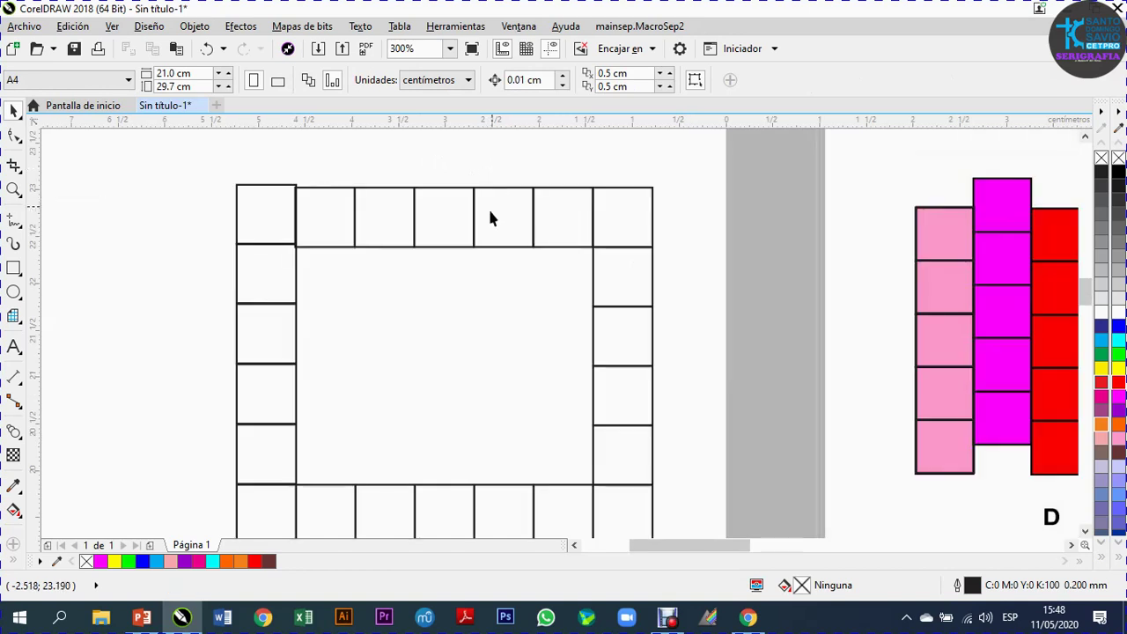
scroll(372, 177, "down", 1)
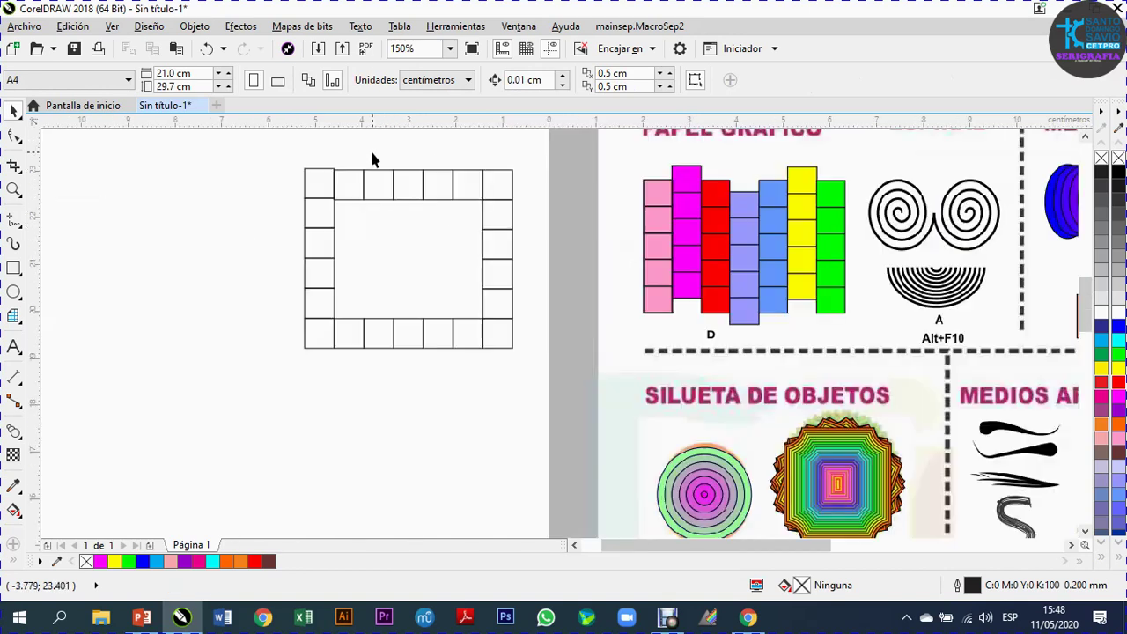
left_click(401, 190)
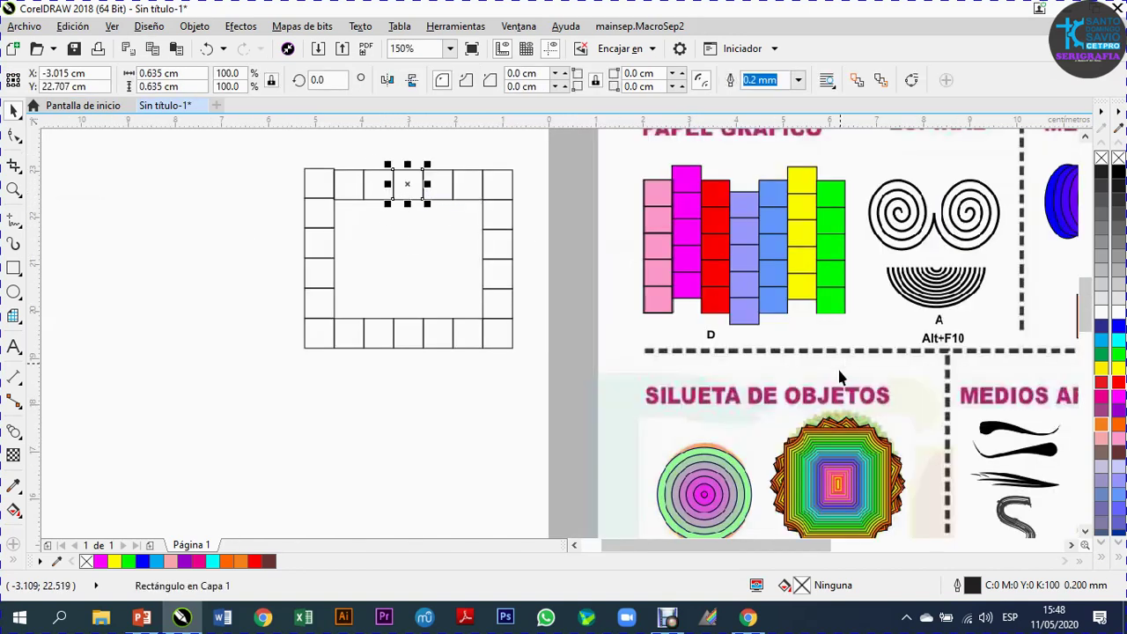
Fill the middle square of the frame's top row green and the bottom row's sixth square red
left_click(1116, 358)
left_click(468, 334)
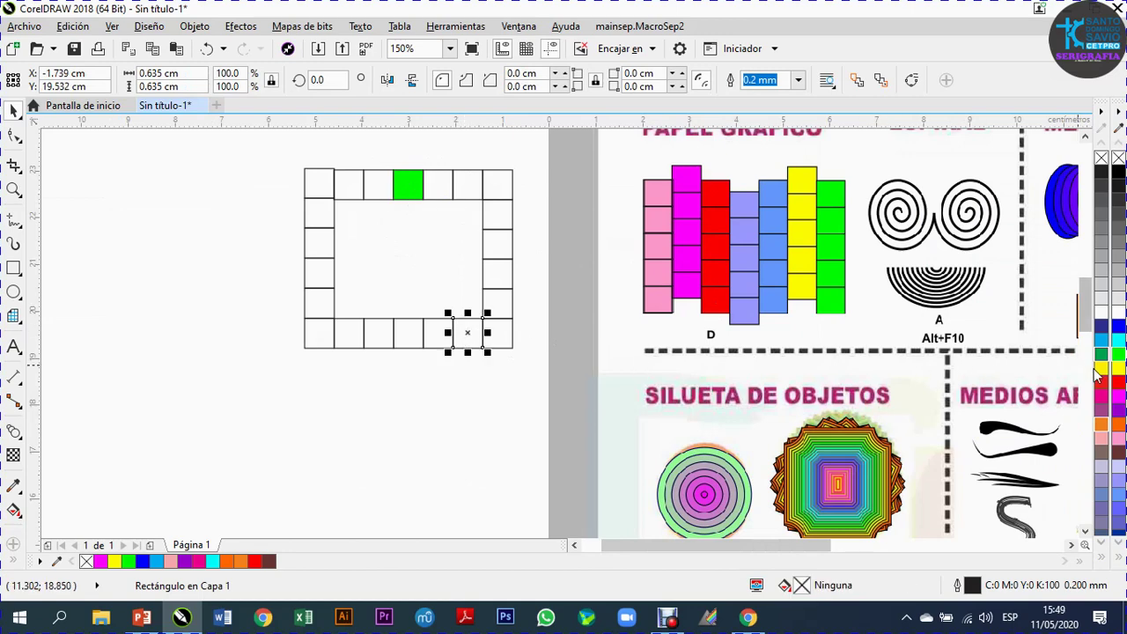
left_click(1117, 381)
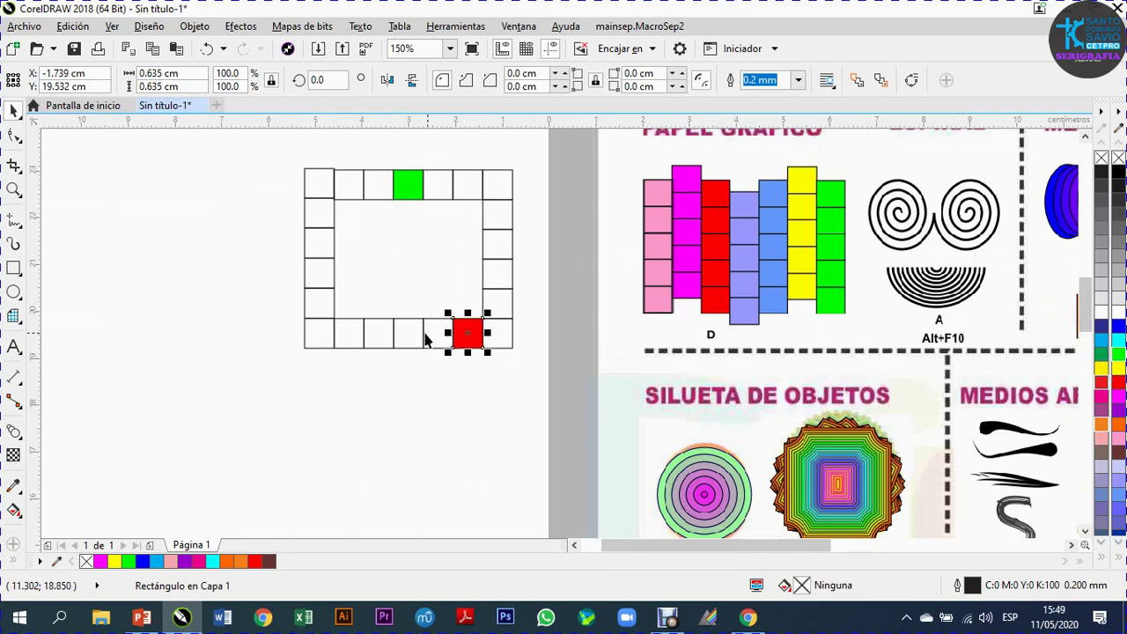
Fill the bottom row's second square orange and the fourth square down the frame's left column yellow
left_click(360, 340)
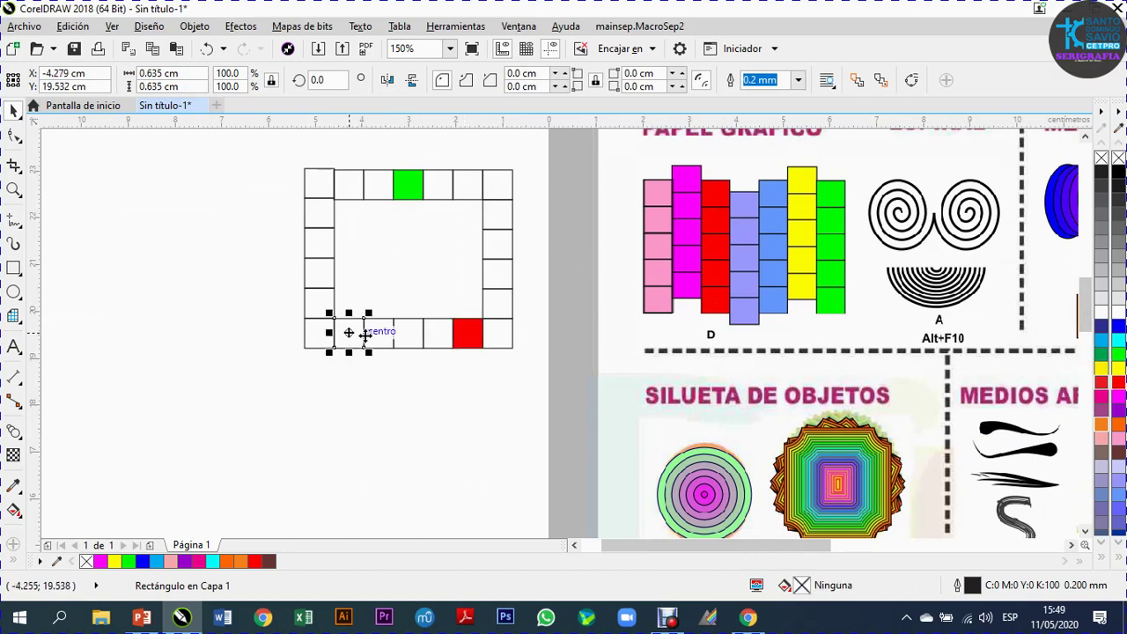
left_click(1101, 430)
left_click(320, 276)
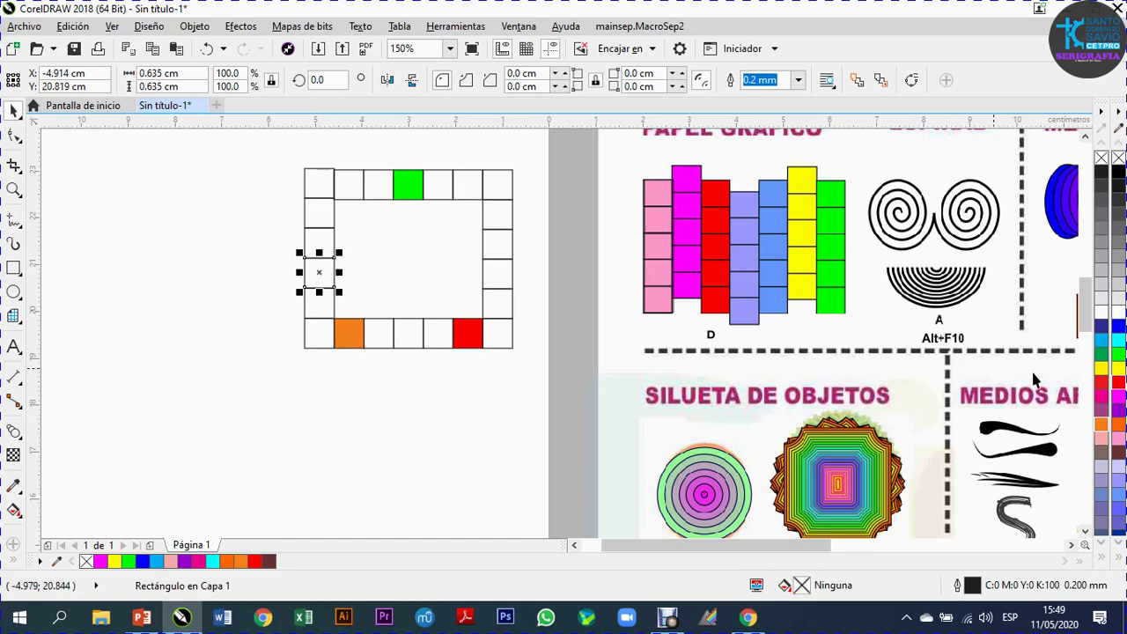
left_click(1116, 370)
Fill the third square down the frame's right column blue and its top-right corner square cyan
left_click(502, 245)
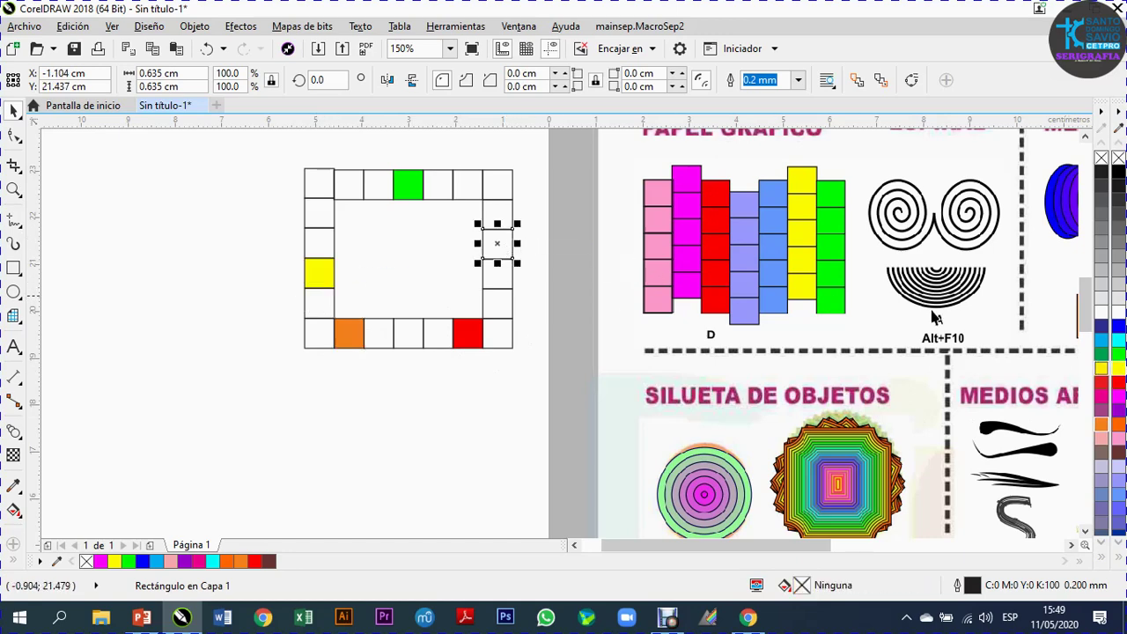
left_click(1101, 326)
left_click(501, 189)
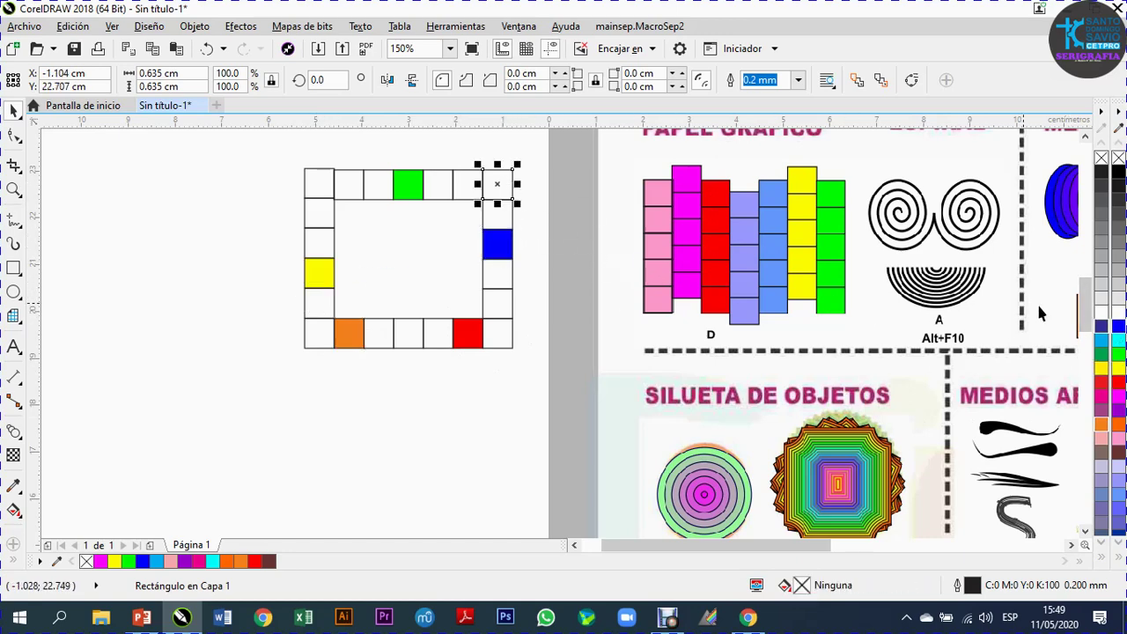
left_click(1117, 340)
scroll(352, 290, "down", 4)
scroll(383, 234, "up", 4)
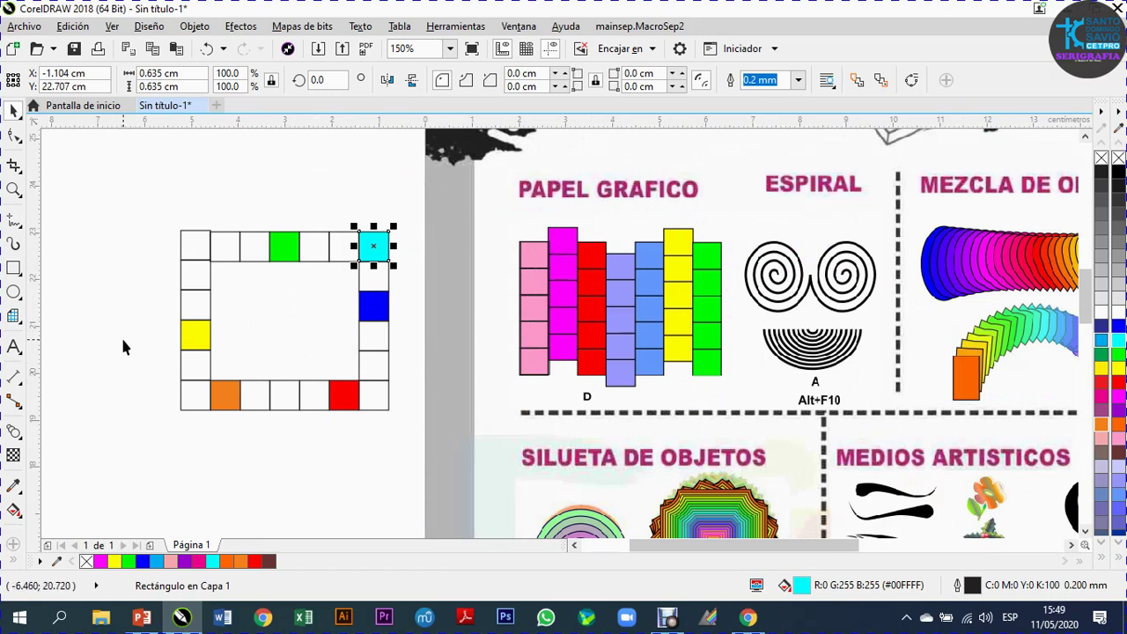
left_click(14, 269)
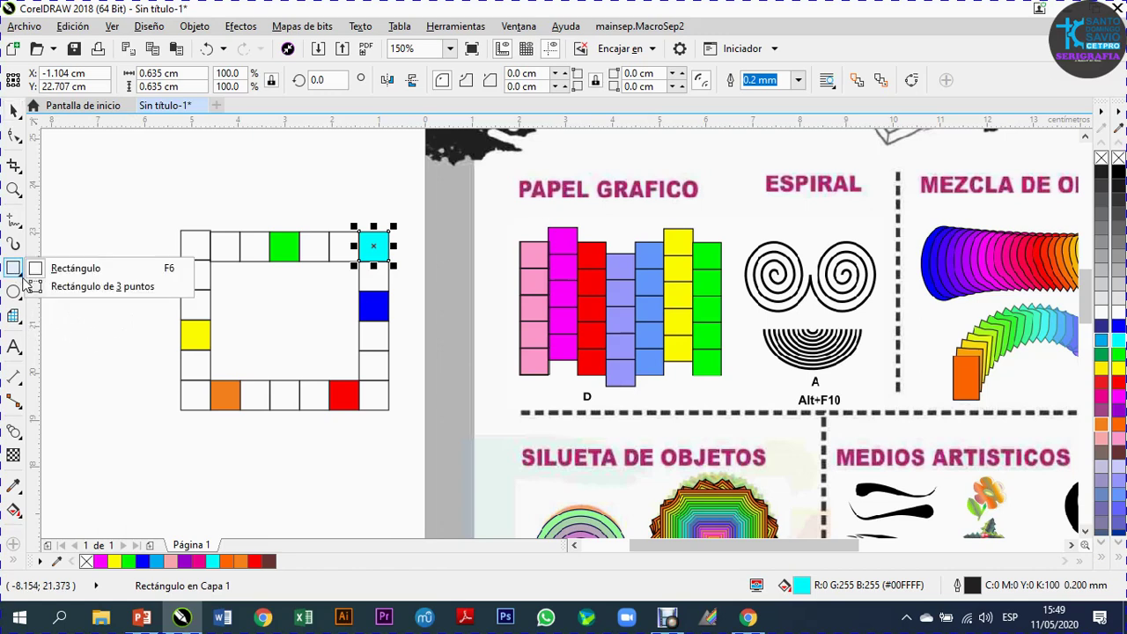
left_click(32, 270)
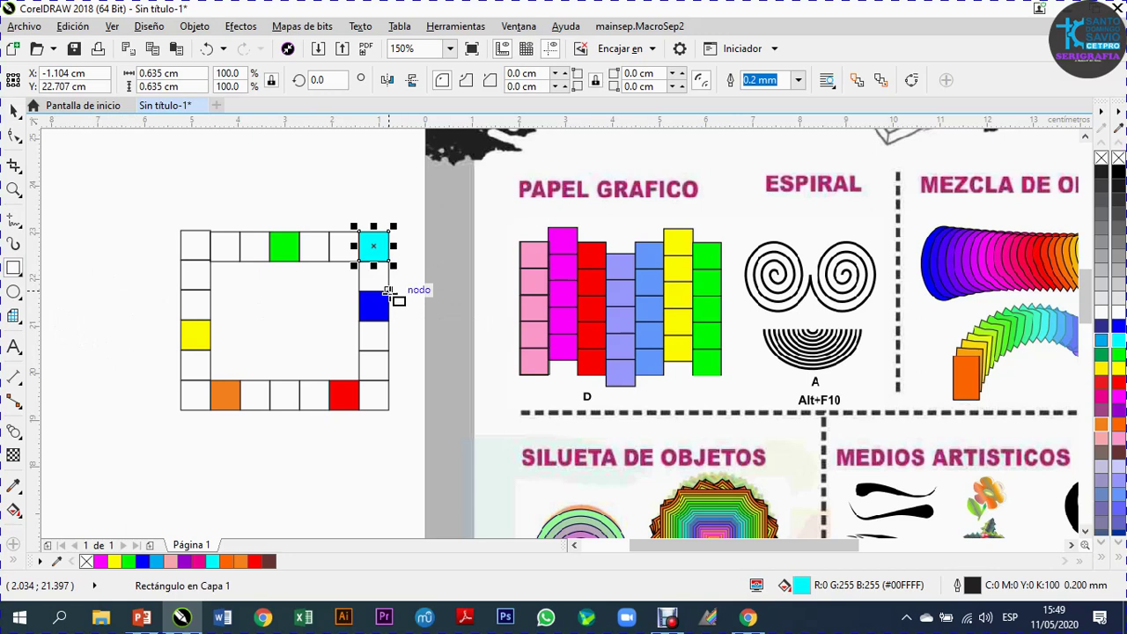
left_click(14, 112)
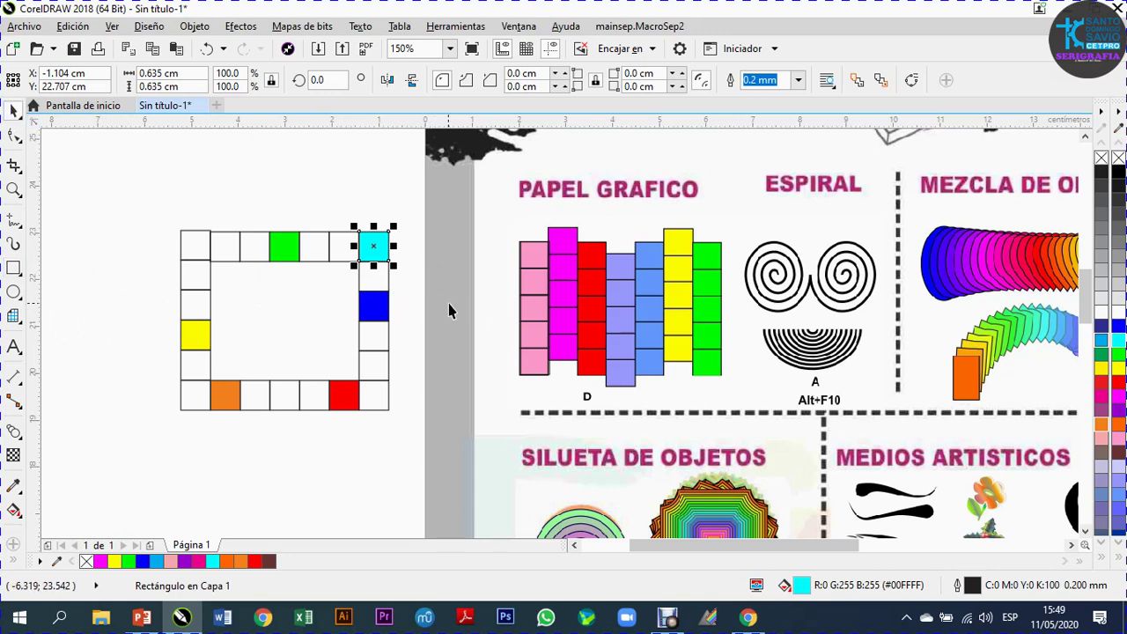
Select the five-cell group over the Papel Grafico's pink strip, pick its middle cell individually within the group, and deselect it
left_click(534, 302)
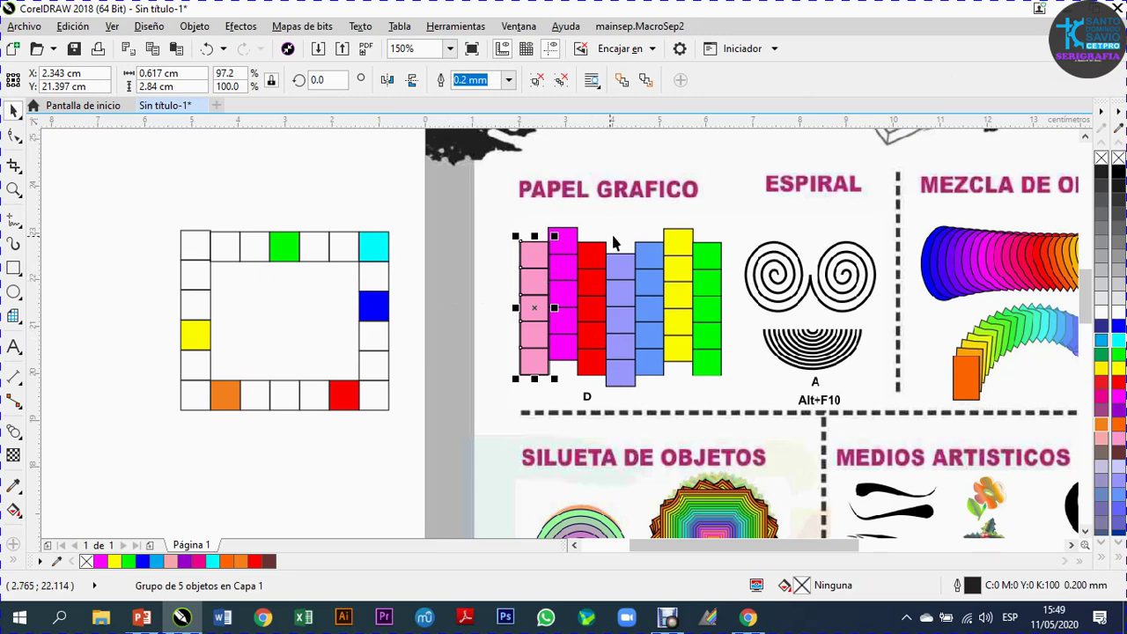
left_click(534, 310, "ctrl")
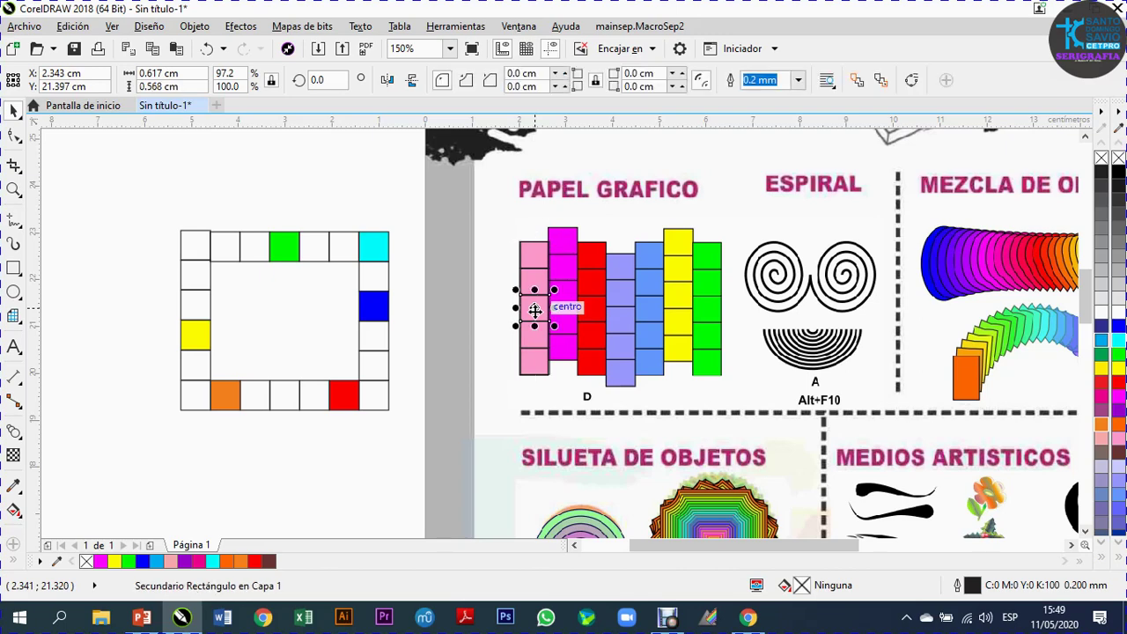
left_click(484, 310)
left_click(531, 307)
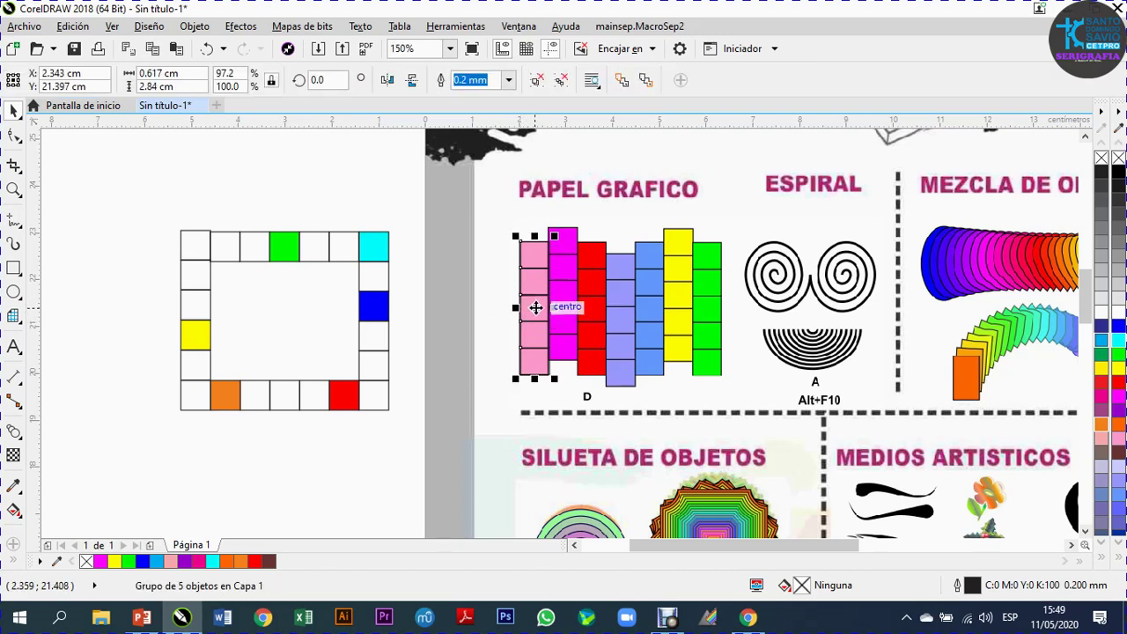
left_click(535, 307, "ctrl")
left_click(534, 307, "ctrl")
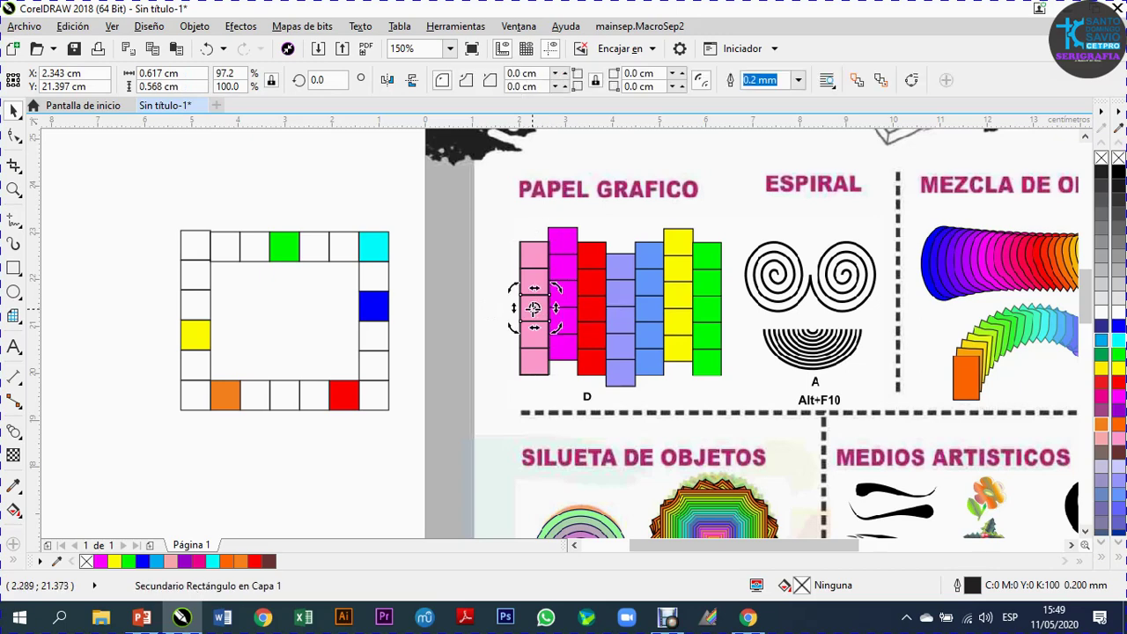
left_click(484, 269)
Duplicate the grouped five-cell column about 0.58 cm to the right and repeat the duplication until copies span all the coloured strips
left_click(535, 306)
left_click_drag(537, 306, 564, 311)
key("ctrl+r")
key("ctrl+r")
key("ctrl+r")
key("ctrl+r")
key("ctrl+r")
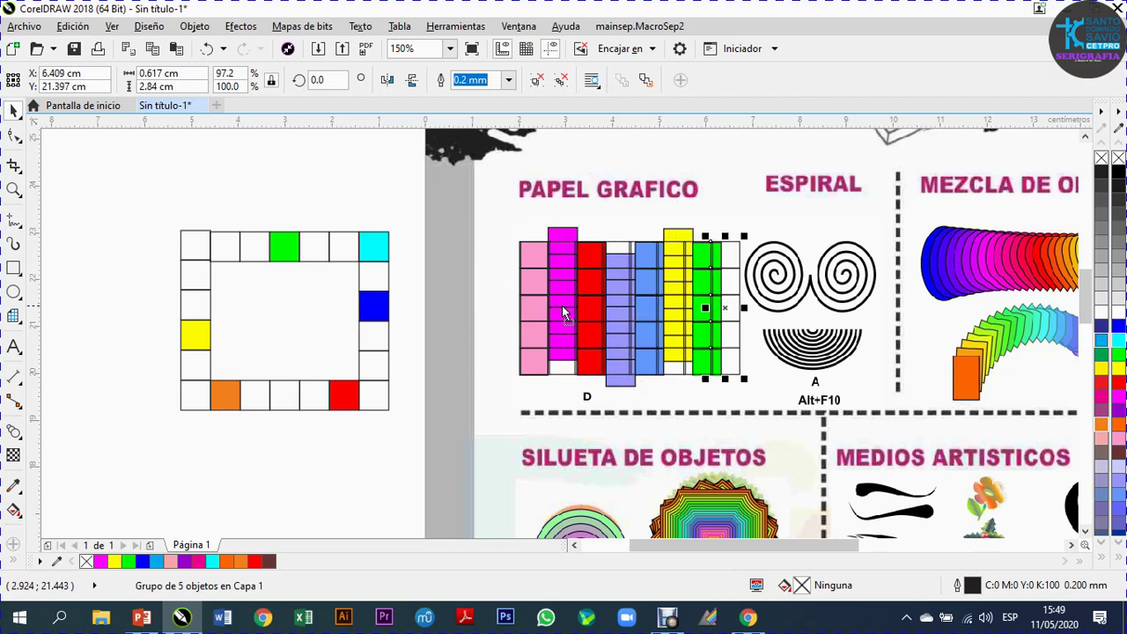
Fill the first five-cell column, over the pink strip, with green
left_click(560, 332)
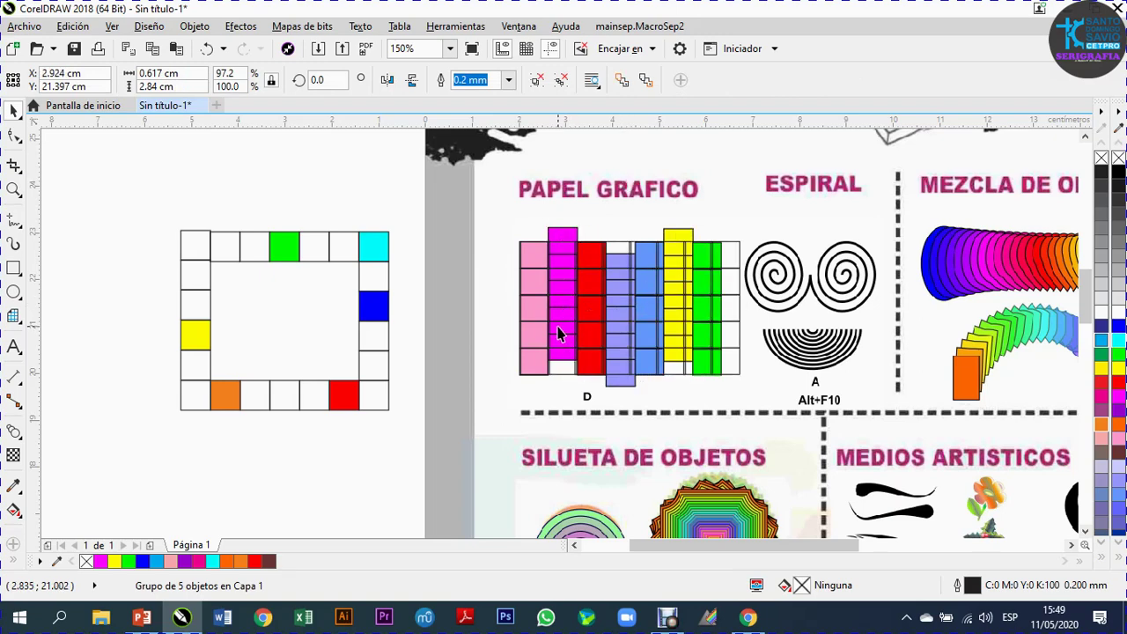
left_click(537, 337)
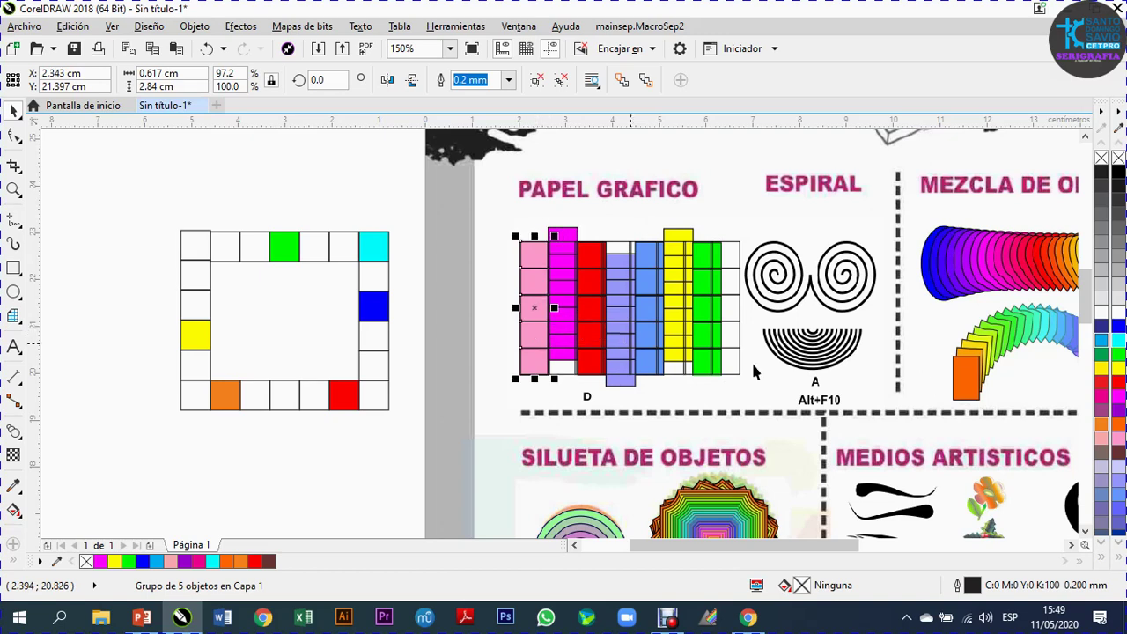
left_click(1118, 355)
Raise the second column by 0.3 cm to match the magenta strip and fill it red
left_click(564, 339)
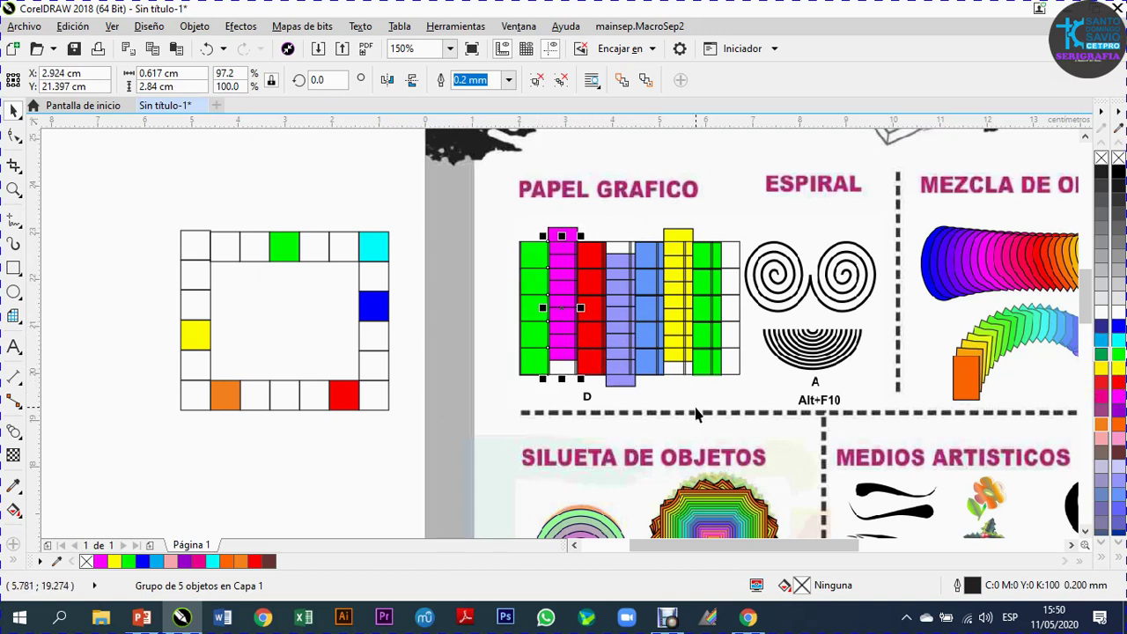
key("Up")
key("Up")
key("Up")
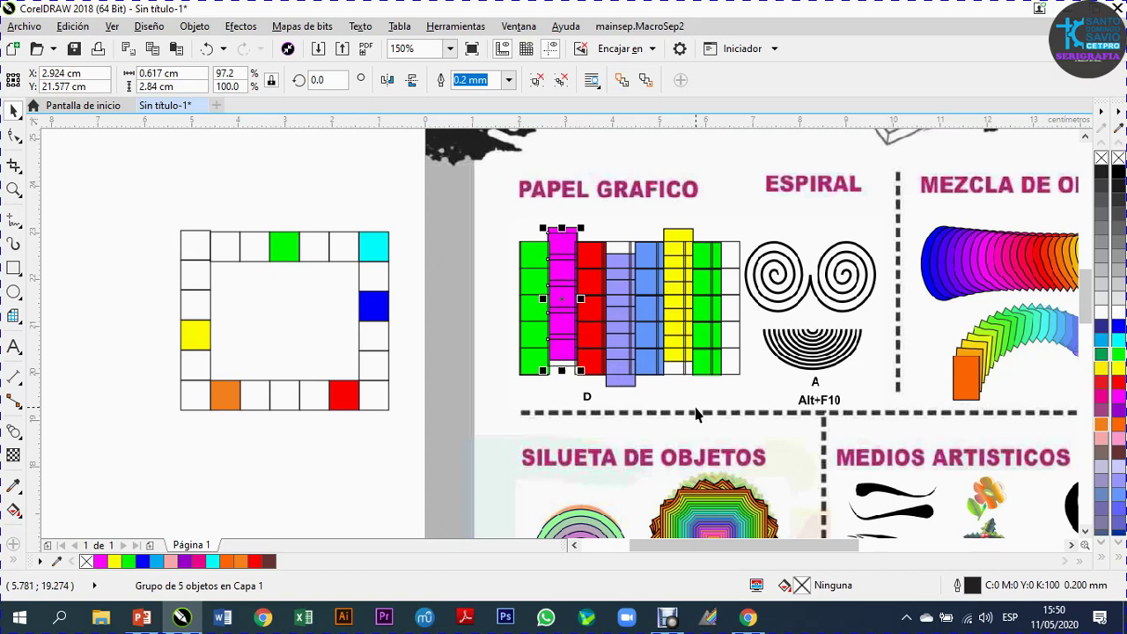
key("Up")
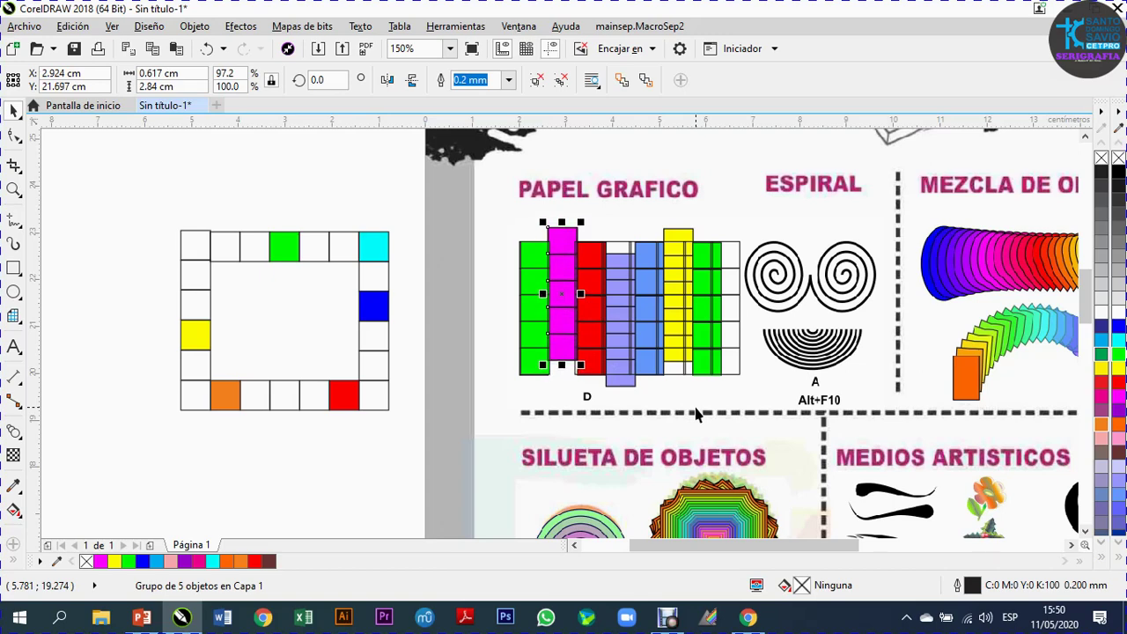
left_click(1101, 382)
Fill the third five-cell column orange and the fourth column blue
left_click(599, 333)
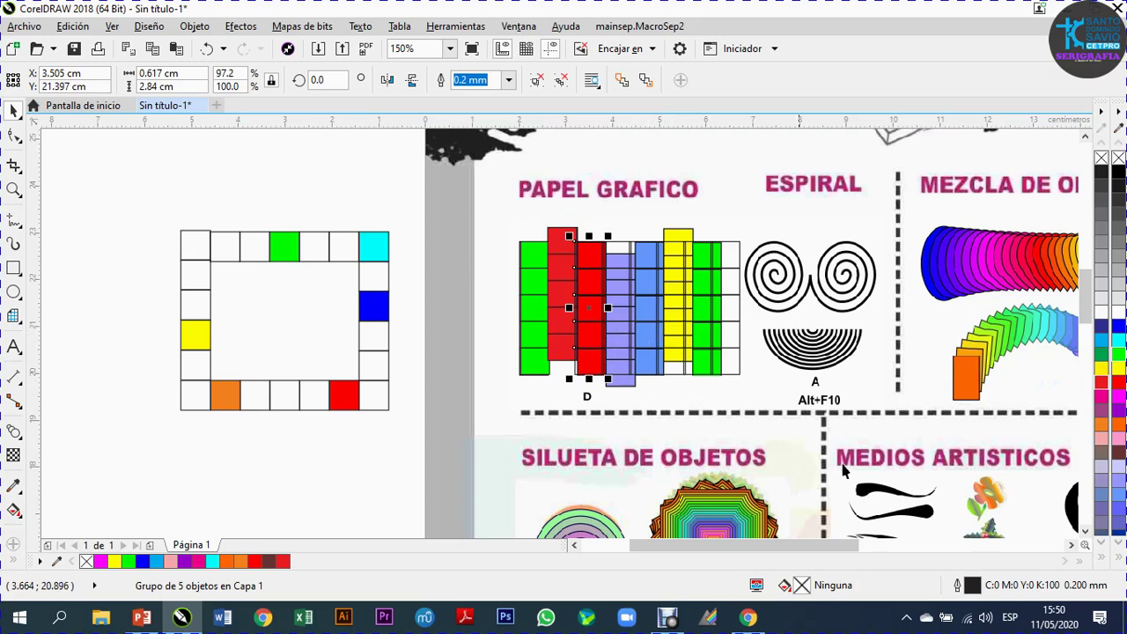
left_click(1102, 425)
left_click(617, 345)
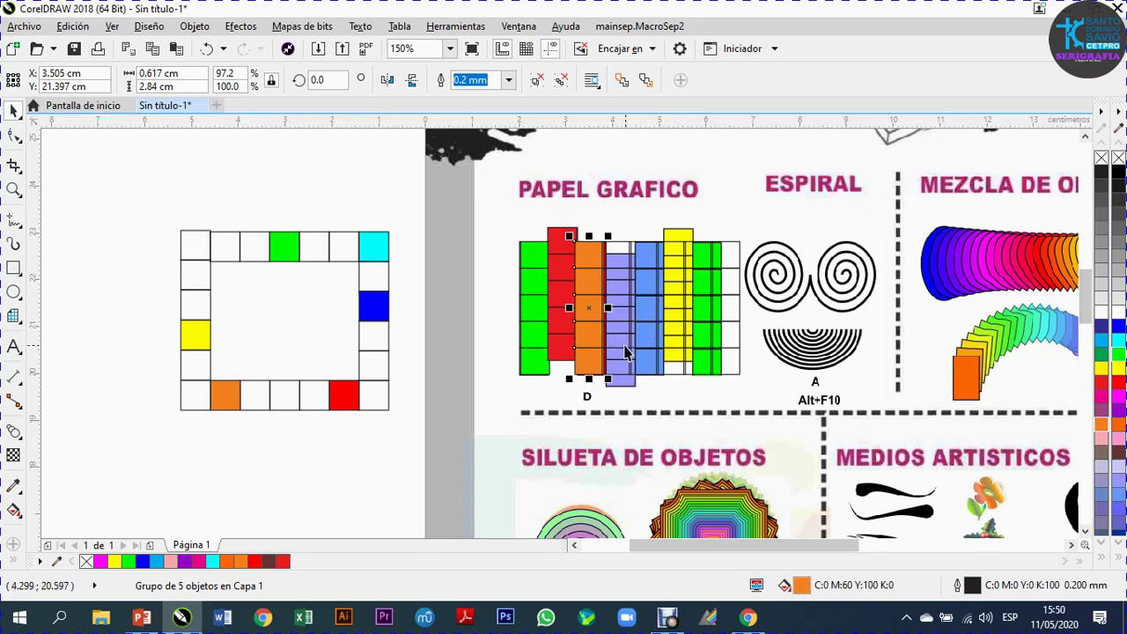
left_click(1118, 329)
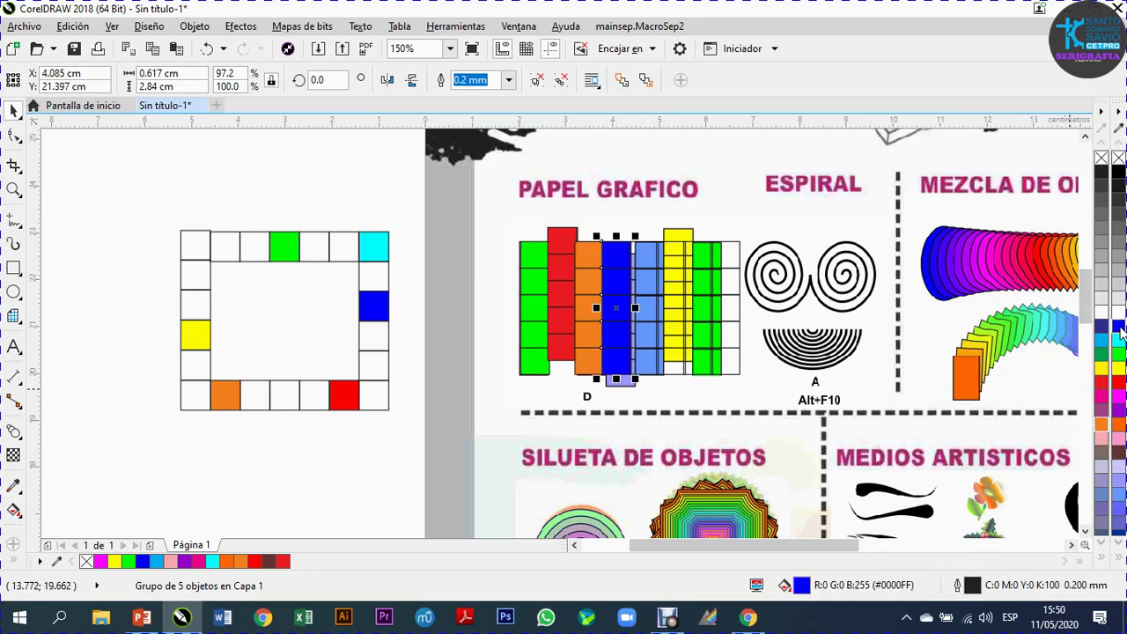
Nudge the blue column down by 0.22 cm and right by 0.06 cm to cover the lavender strip
key("Down")
key("Down")
key("Down")
key("Down")
key("Down")
key("Down")
key("Down")
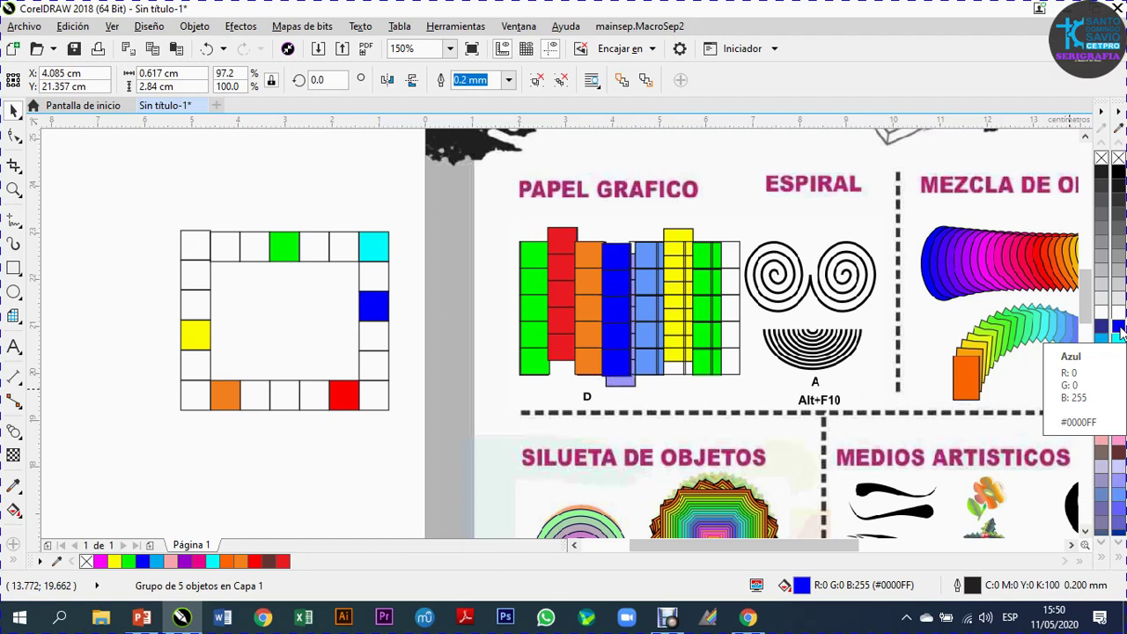
key("Down")
key("Down")
key("Down")
key("Down")
key("Right")
key("Right")
key("Right")
key("Right")
key("Right")
key("Right")
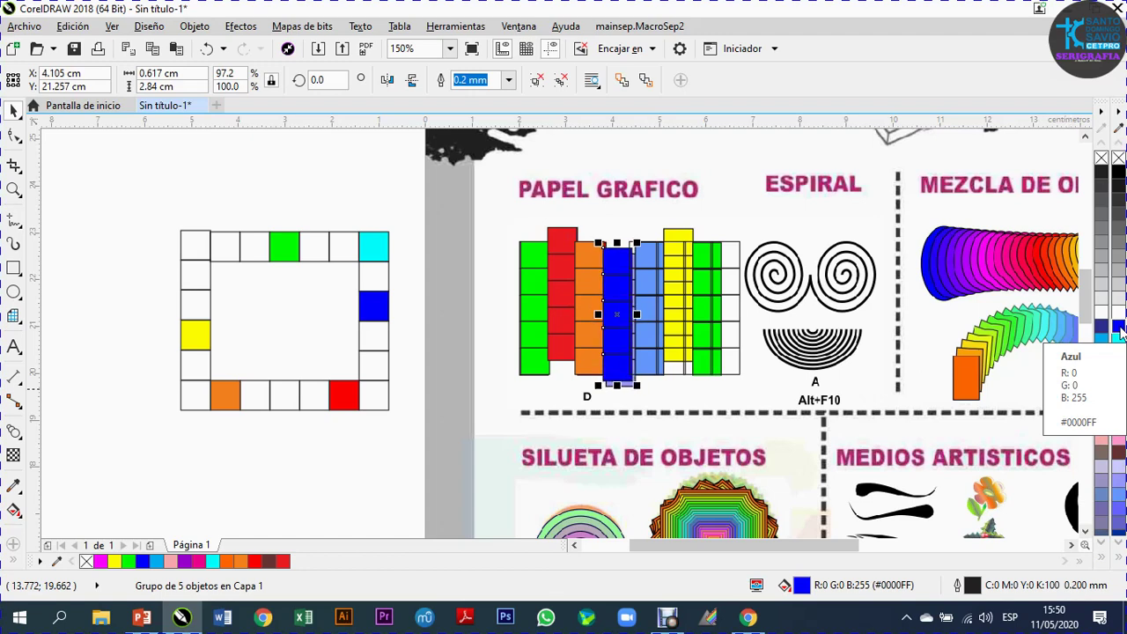
key("Down")
key("Down")
key("Down")
key("Down")
key("Down")
key("Down")
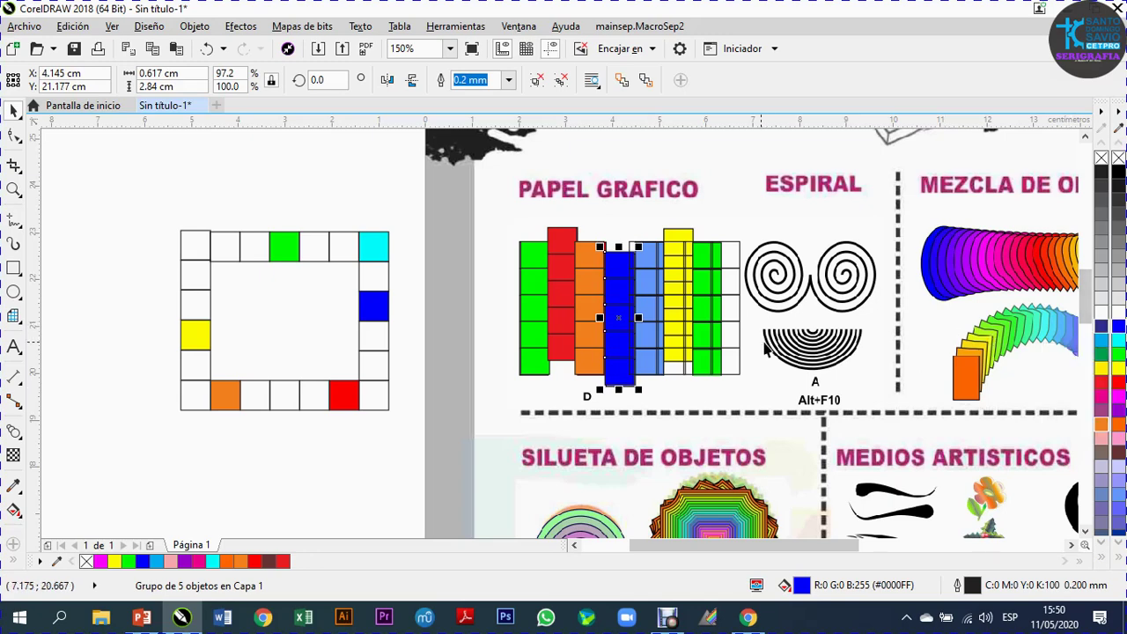
Shift the fifth column right to X 4.79 cm over the light blue strip and fill it cyan
scroll(724, 274, "up", 2)
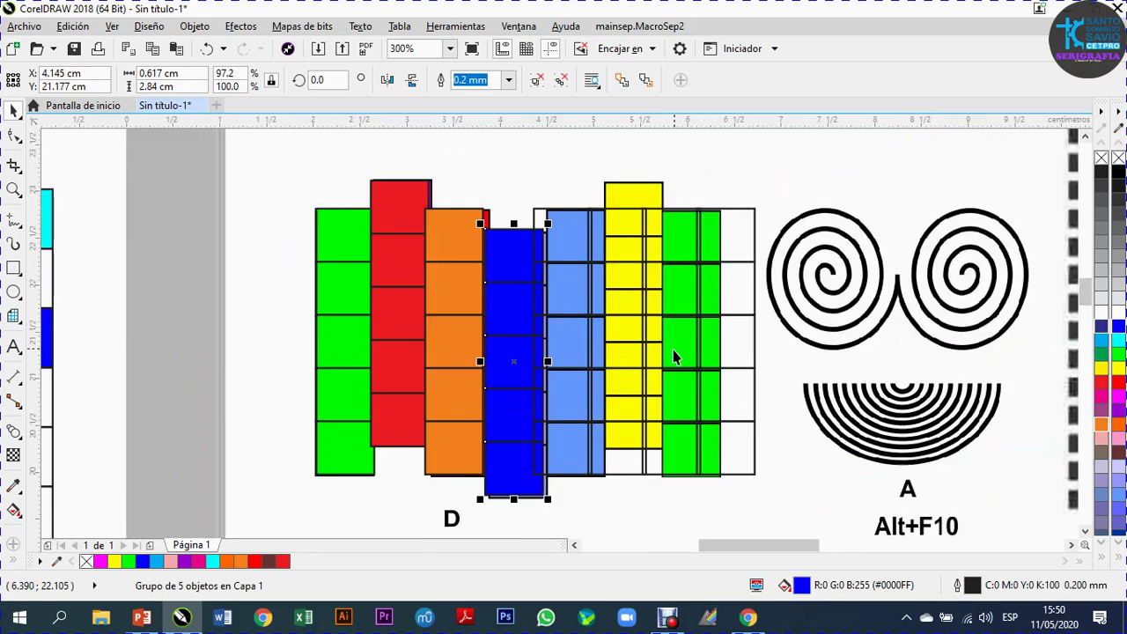
left_click(574, 346)
left_click_drag(582, 354, 588, 353)
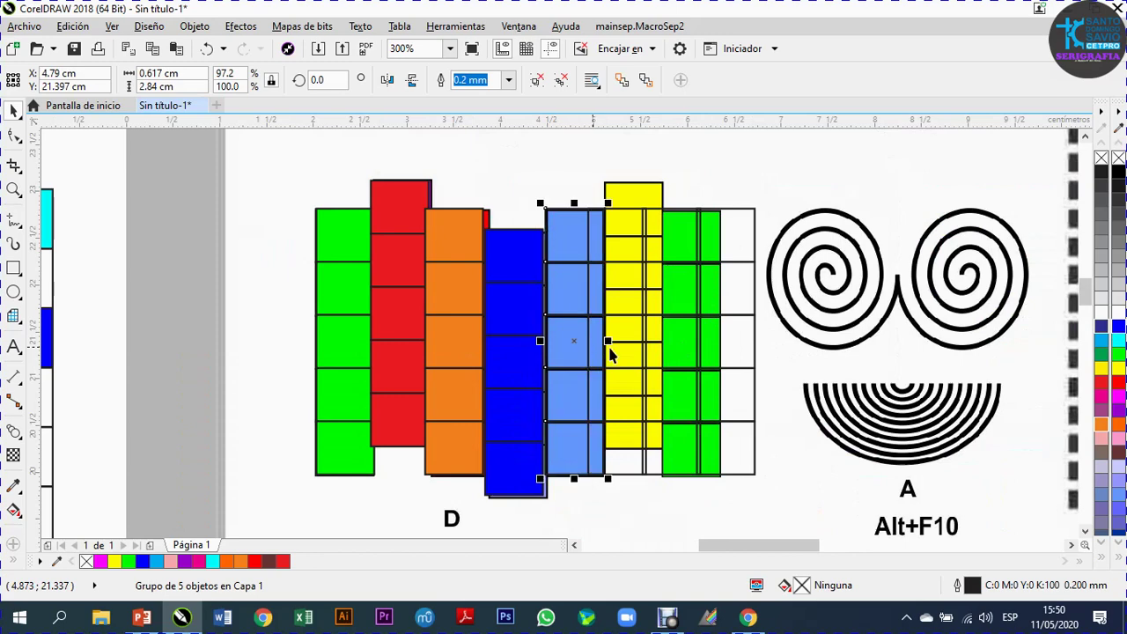
left_click(1119, 340)
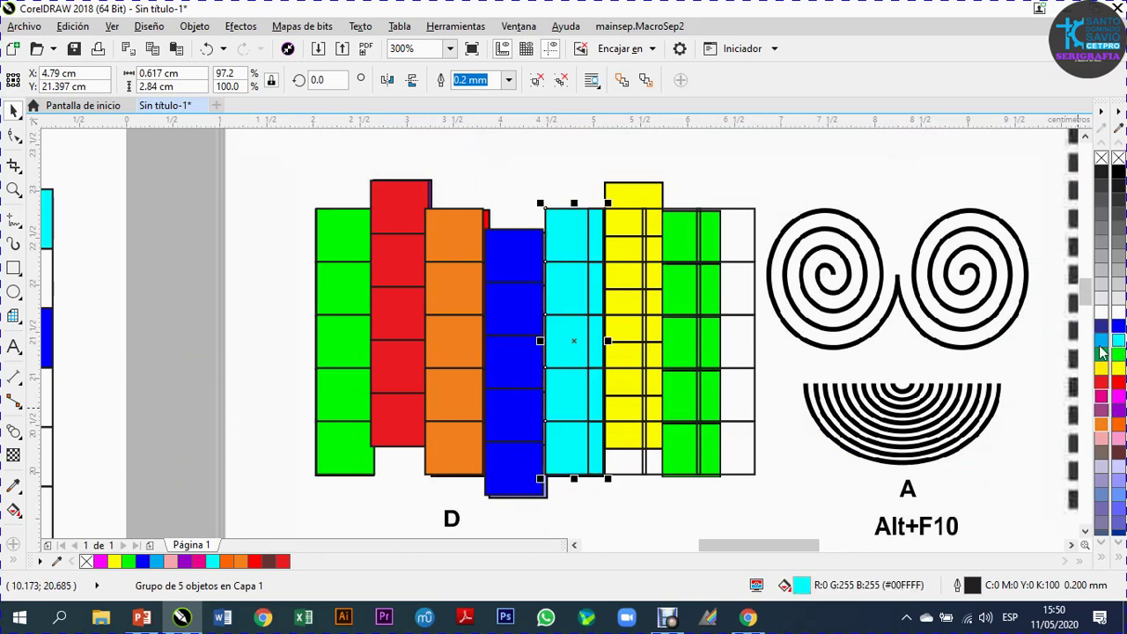
Move the sixth column up and right over the yellow strip and fill it with lavender
left_click(627, 365)
left_click_drag(627, 365, 646, 336)
left_click(1102, 485)
Move the seventh column right to X 6.1 cm over the green strip and remove the surplus eighth copy
mouse_move(682, 370)
left_mouse_down()
mouse_move(736, 370)
mouse_move(690, 367)
left_mouse_up()
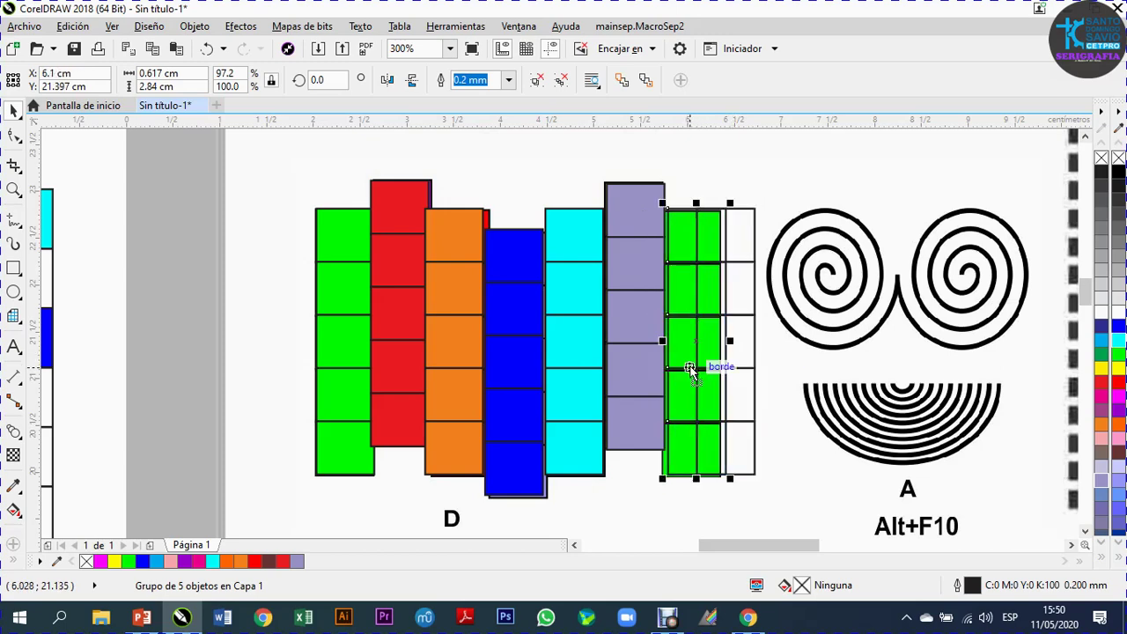
scroll(688, 366, "up", 3)
scroll(689, 365, "down", 2)
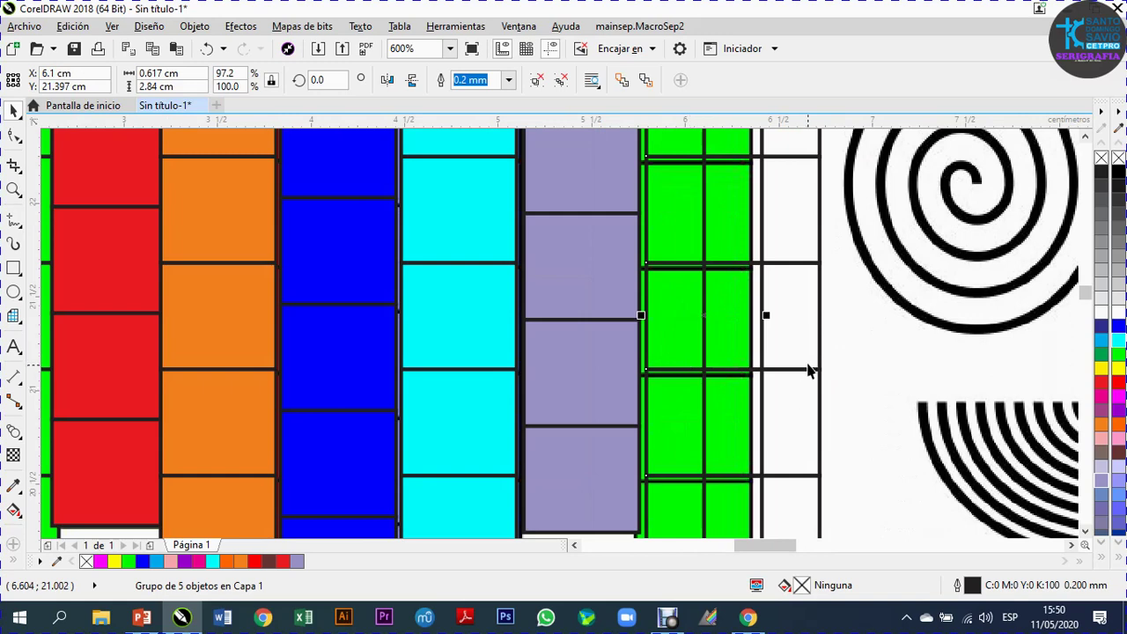
left_click_drag(808, 361, 838, 355)
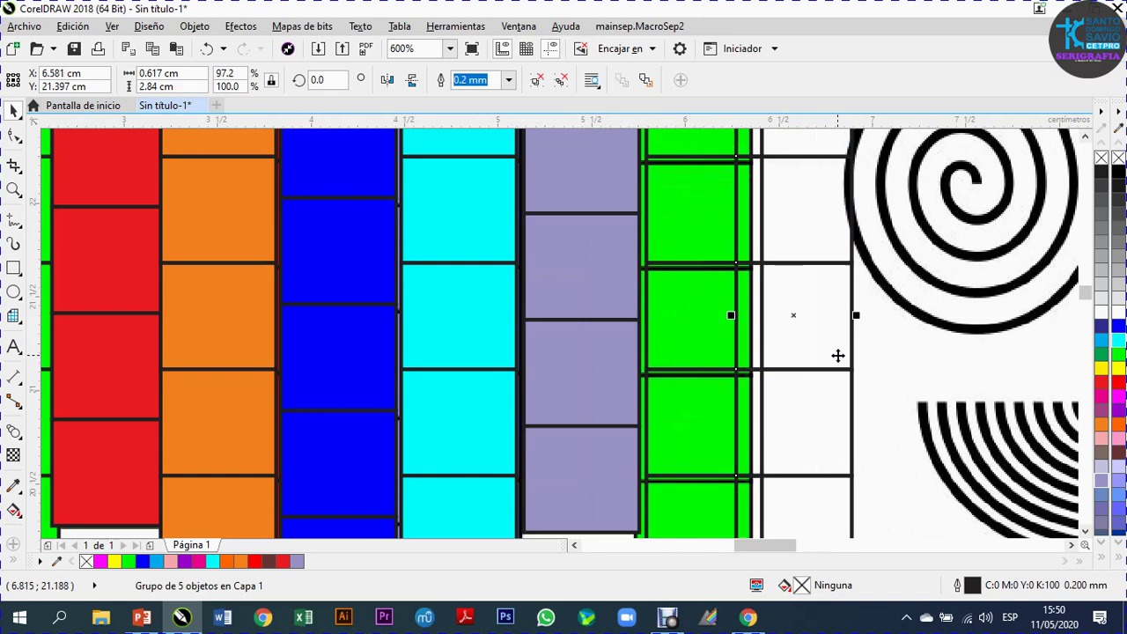
key("Escape")
Align the seventh column with the green strip at X 6.052 cm, Y 21.406 cm and fill it dark gray
left_click(714, 371)
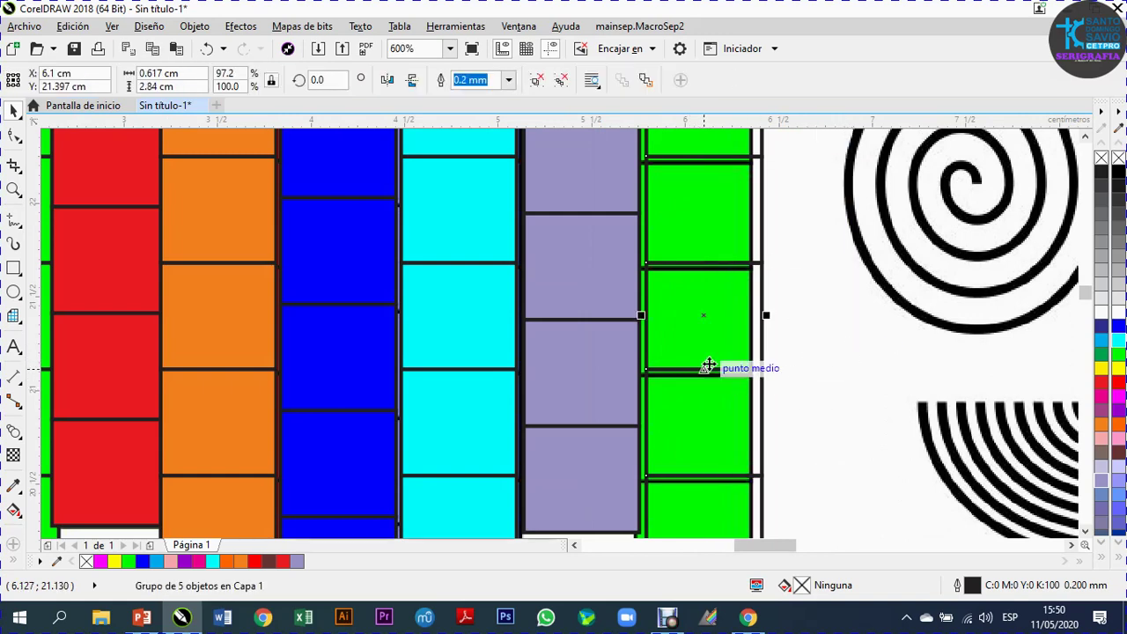
left_click_drag(710, 342, 705, 347)
scroll(705, 347, "down", 4)
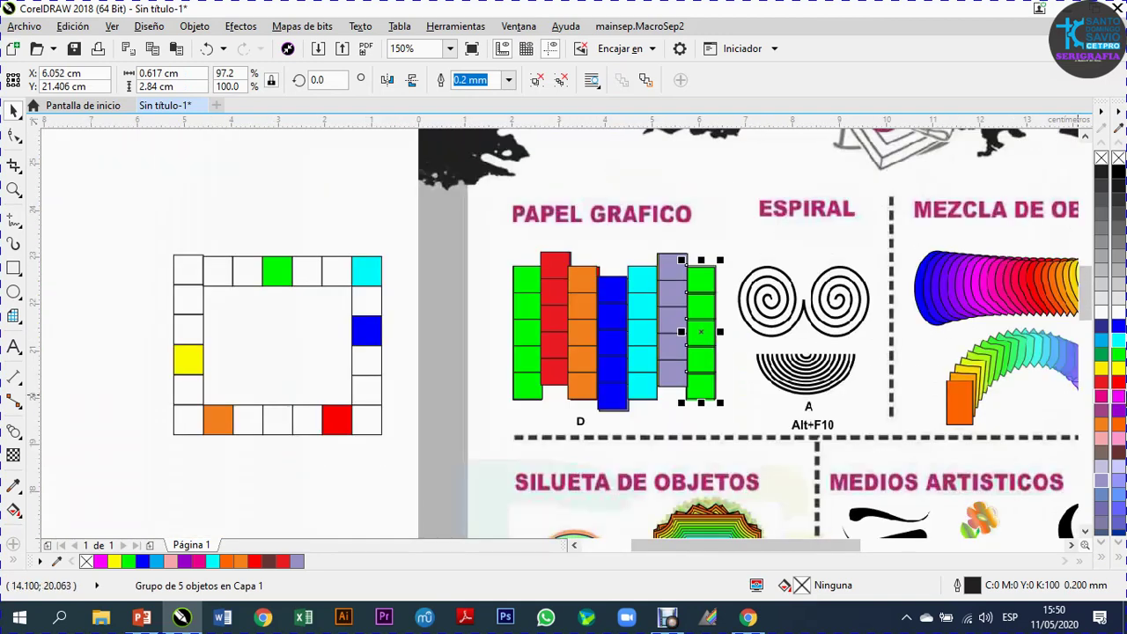
left_click(1119, 236)
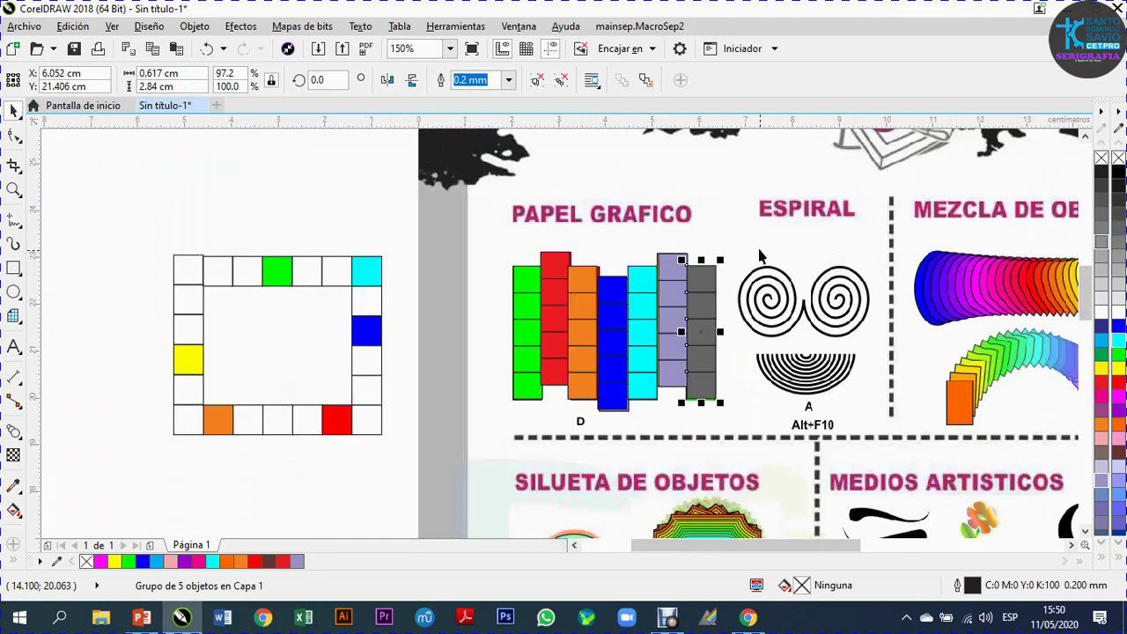
left_click(746, 258)
scroll(722, 319, "up", 2)
scroll(578, 269, "down", 2)
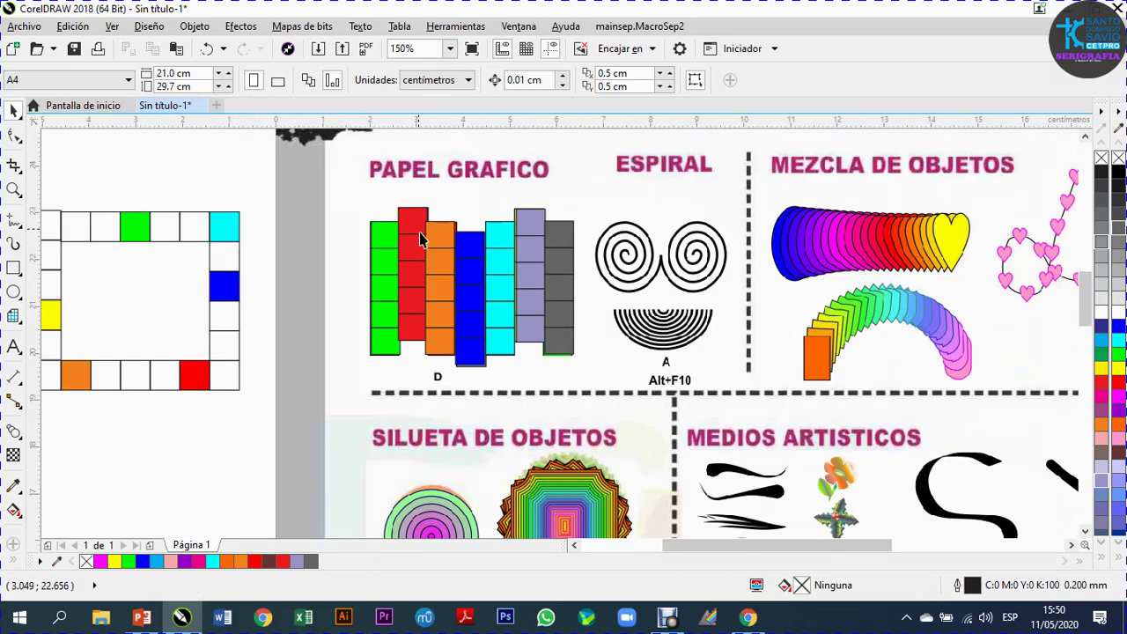
scroll(530, 322, "up", 2)
scroll(521, 352, "down", 2)
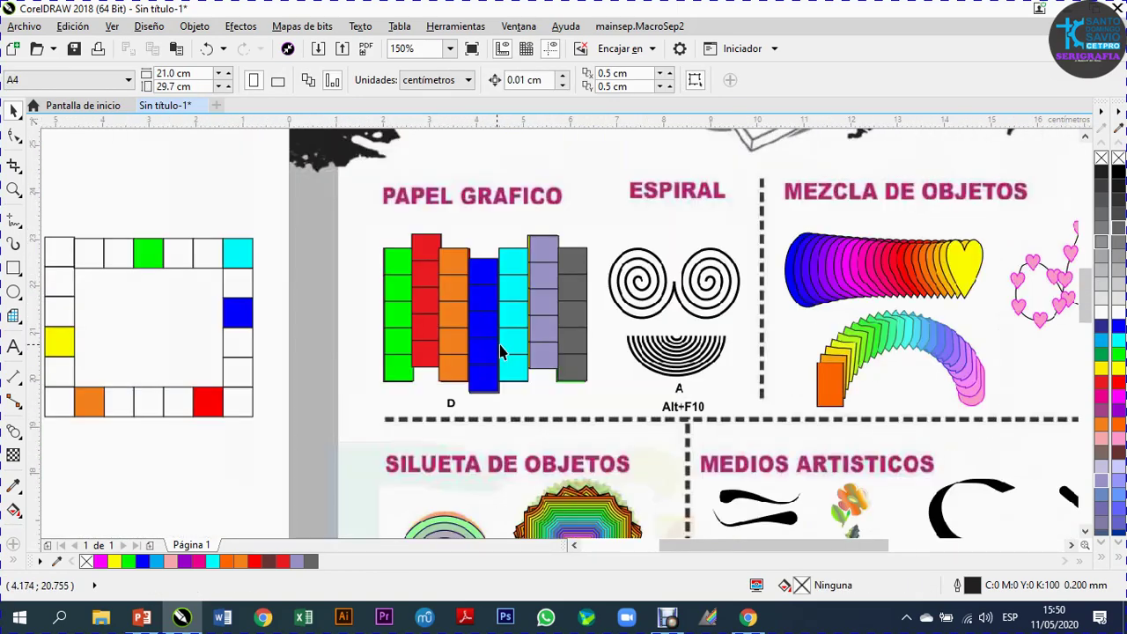
scroll(711, 259, "up", 2)
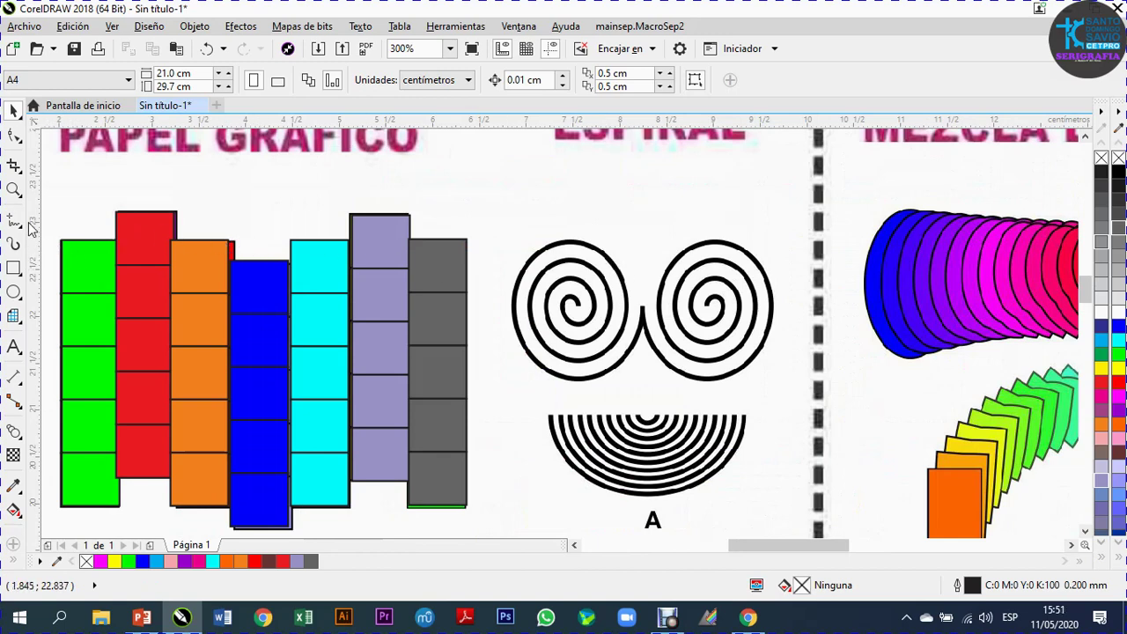
Activate the Spiral (Espiral) drawing tool for the Espiral exercise
left_click(16, 138)
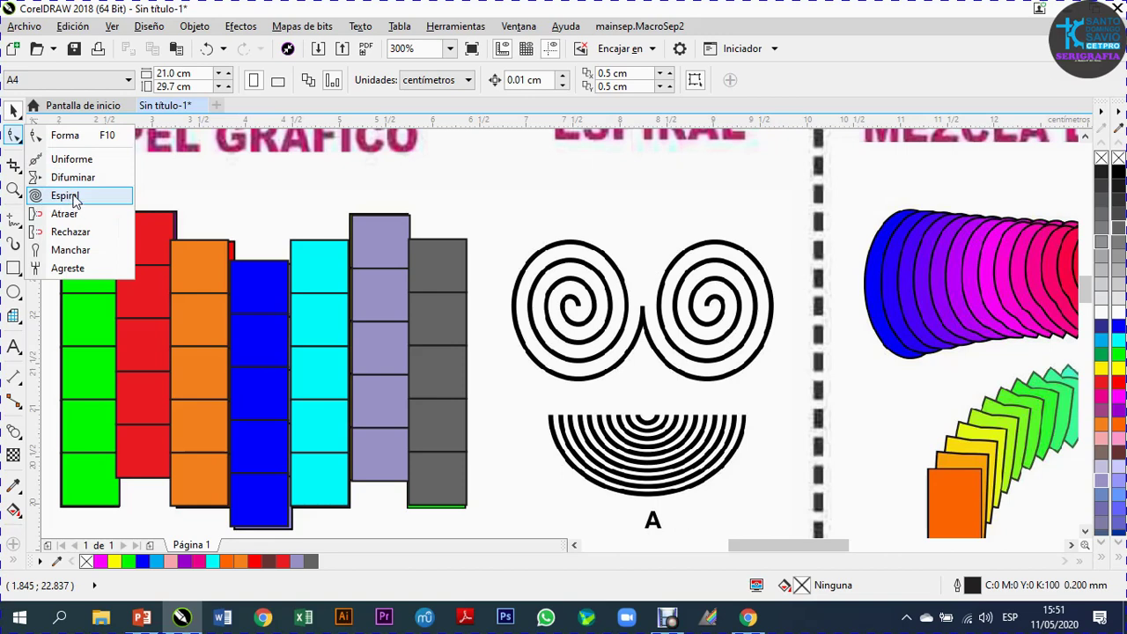
left_click(69, 196)
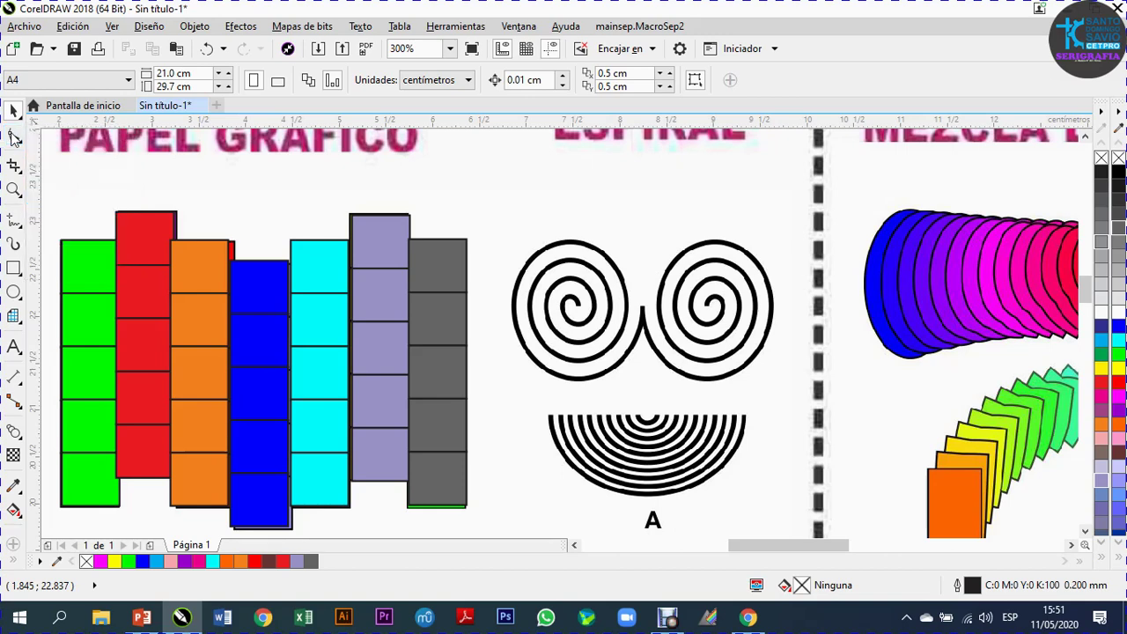
left_click(22, 323)
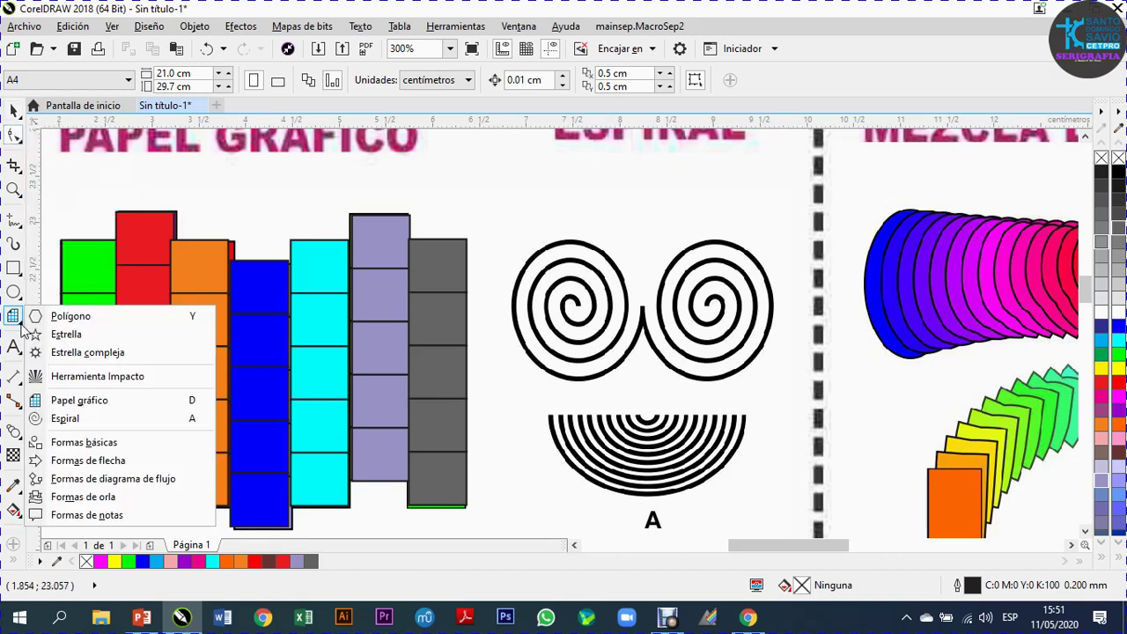
left_click(77, 421)
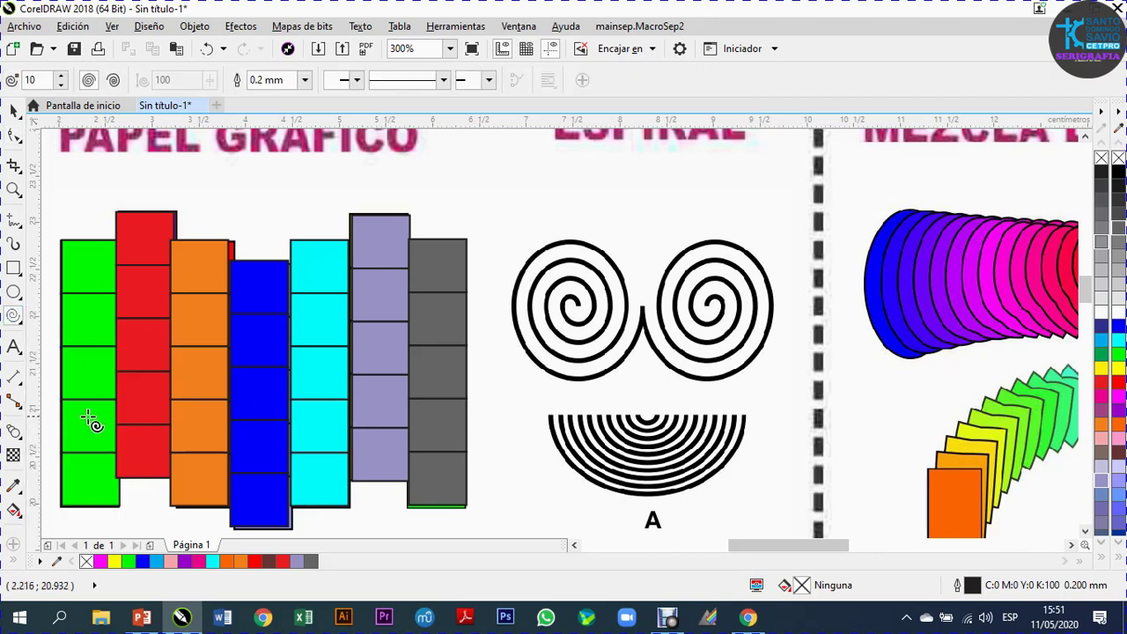
scroll(325, 347, "down", 2)
scroll(463, 335, "up", 2)
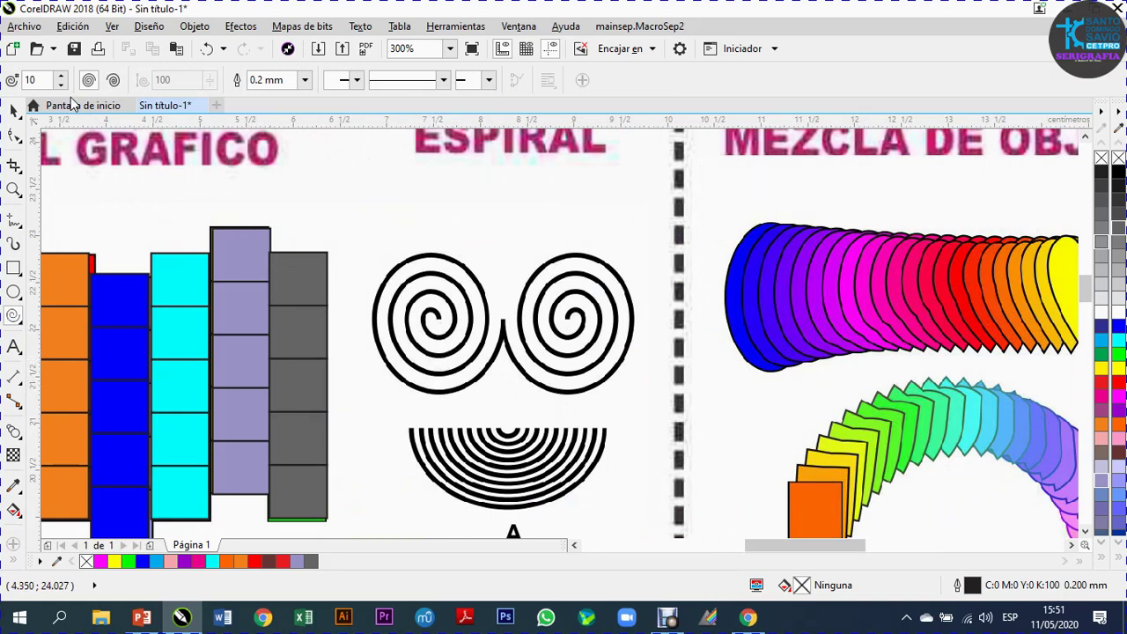
left_click_drag(352, 181, 521, 346)
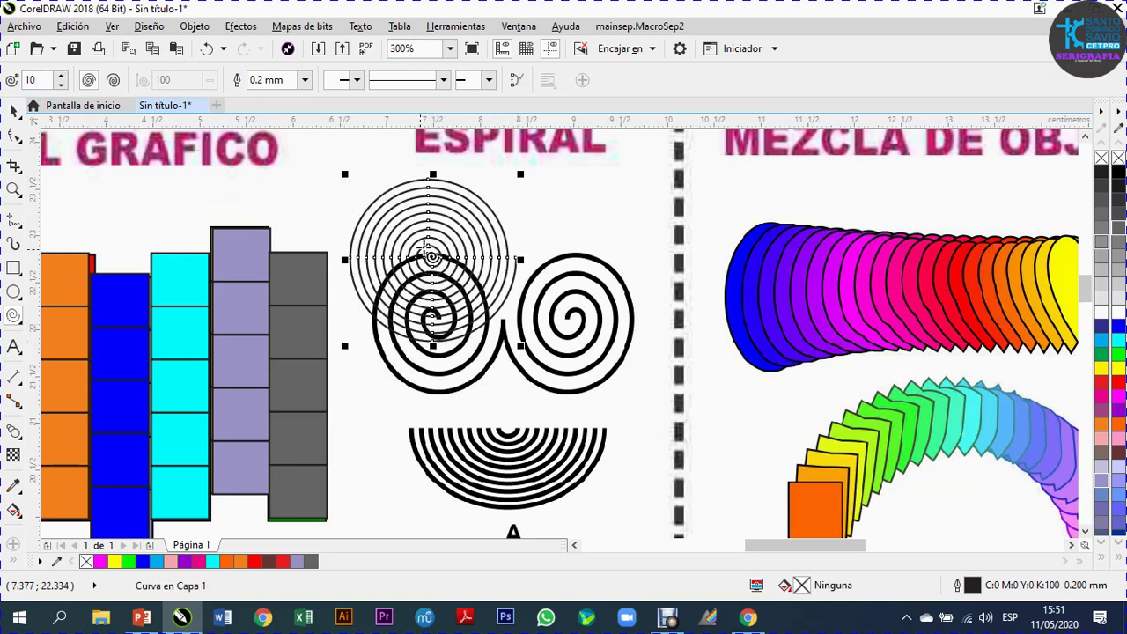
key("Delete")
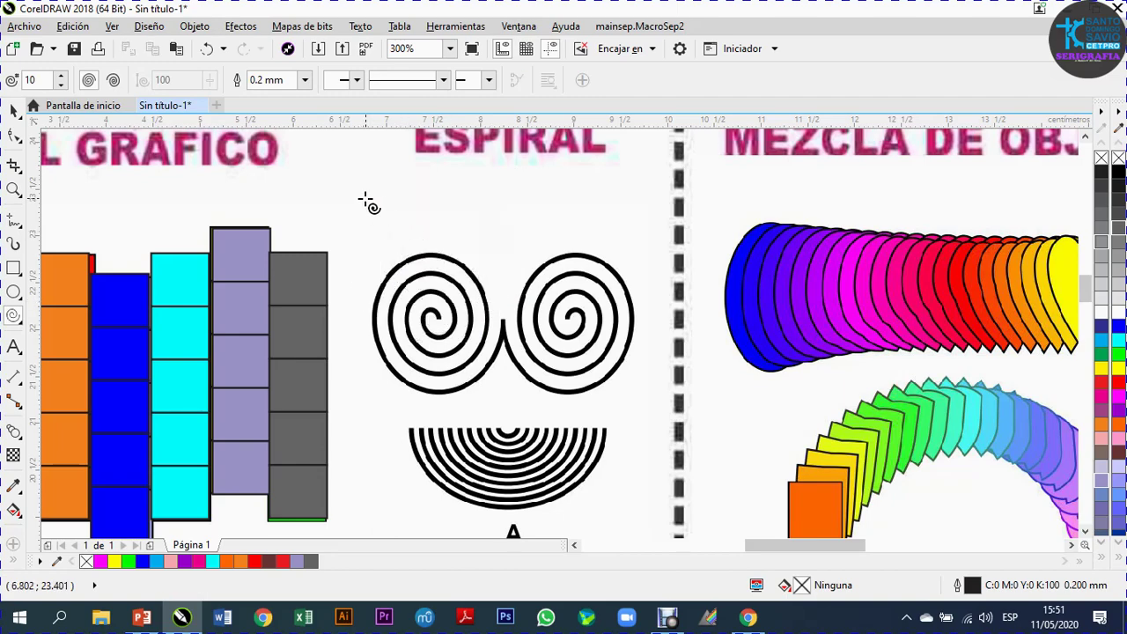
mouse_move(356, 198)
left_mouse_down()
mouse_move(520, 312)
mouse_move(511, 348)
mouse_move(527, 380)
left_mouse_up()
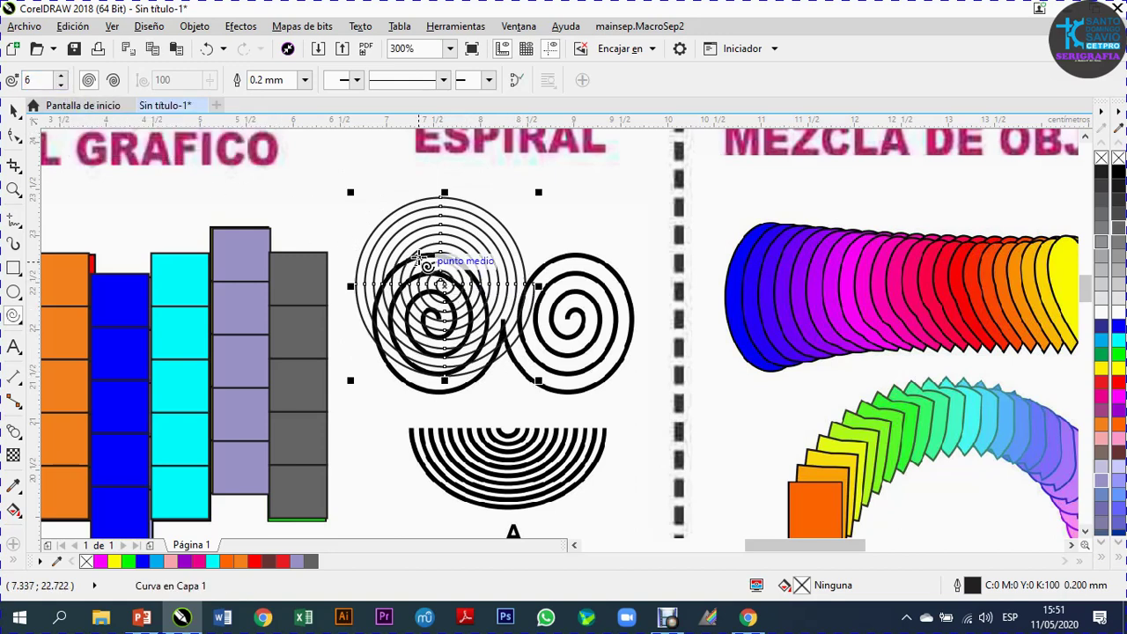
key("Delete")
Draw a 4-revolution spiral about 1.39 by 1.70 cm over the left sample spiral and give it a blue outline
left_click(61, 85)
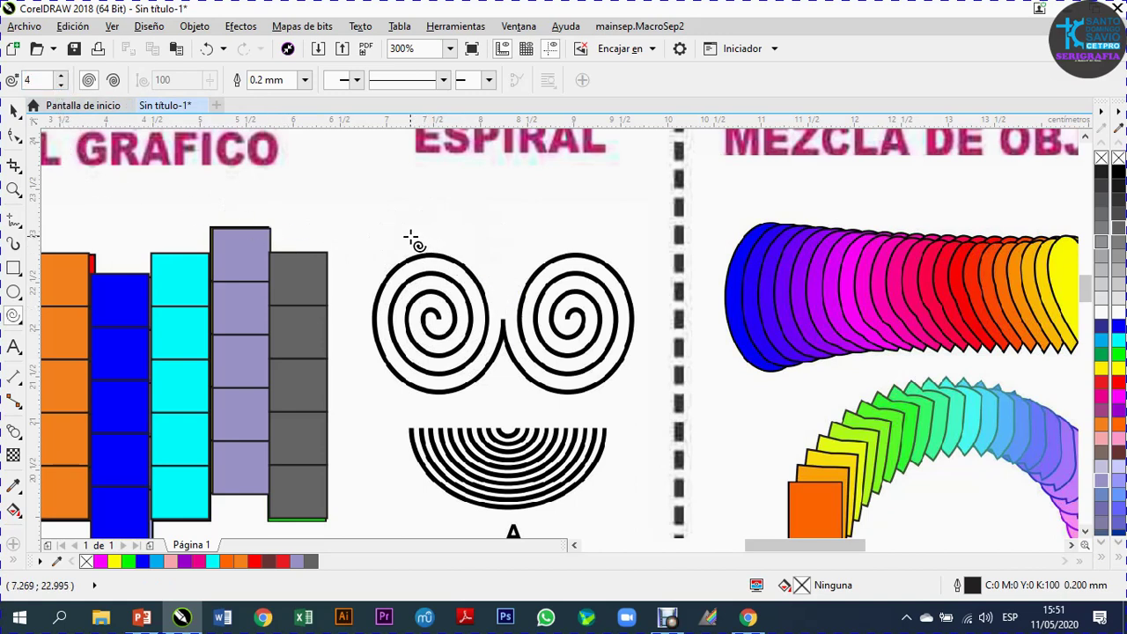
left_click_drag(377, 240, 508, 406)
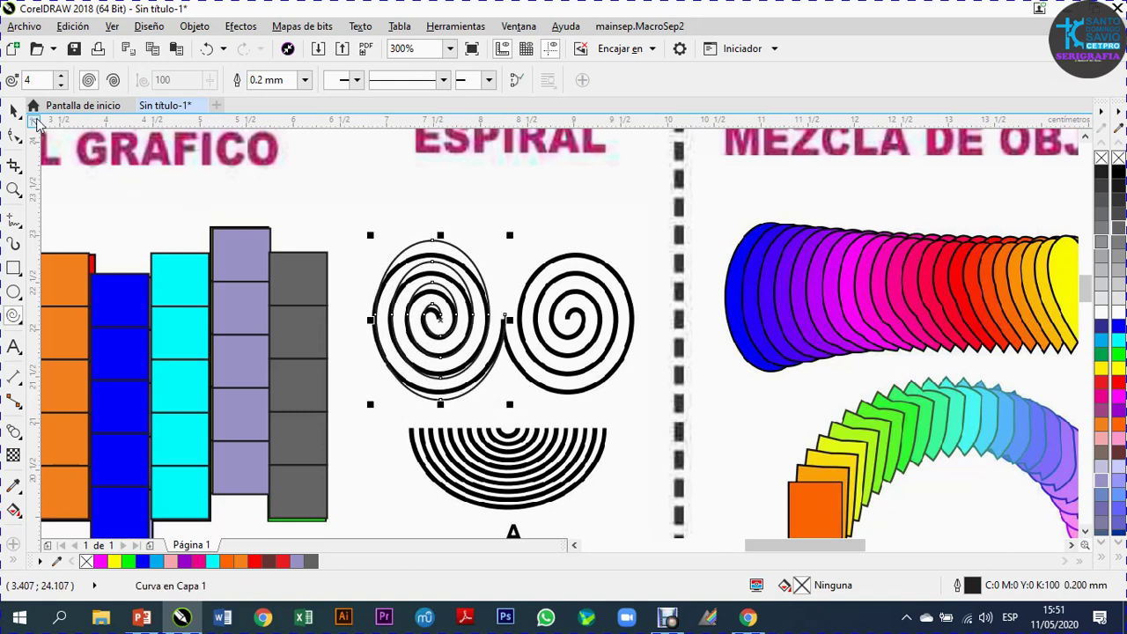
left_click(15, 112)
scroll(410, 250, "up", 2)
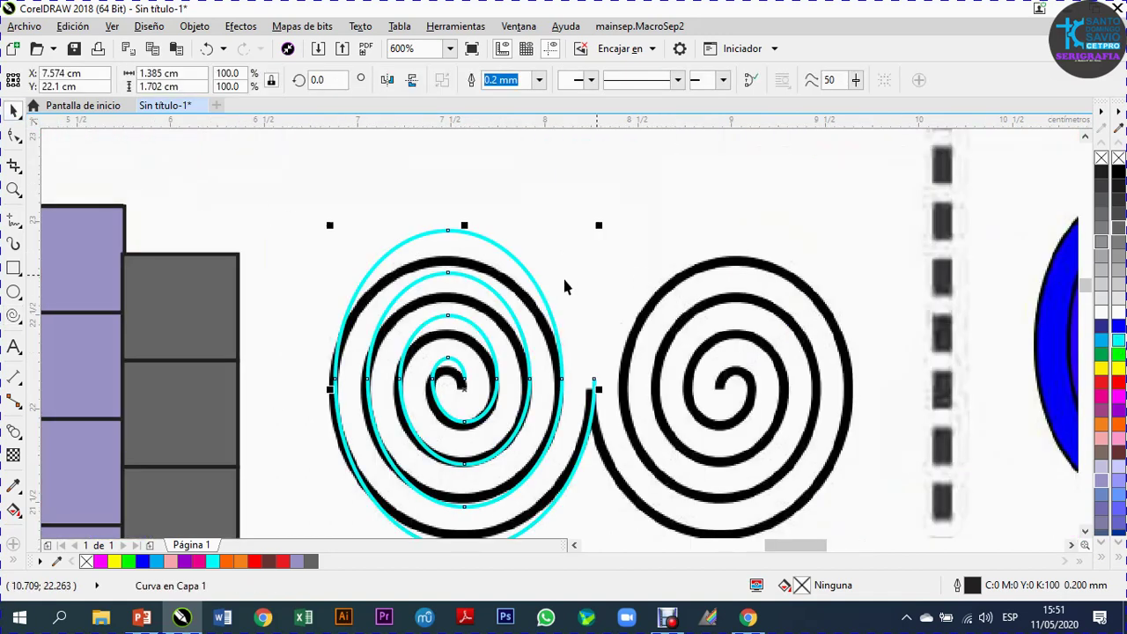
right_click(1119, 327)
scroll(541, 252, "down", 2)
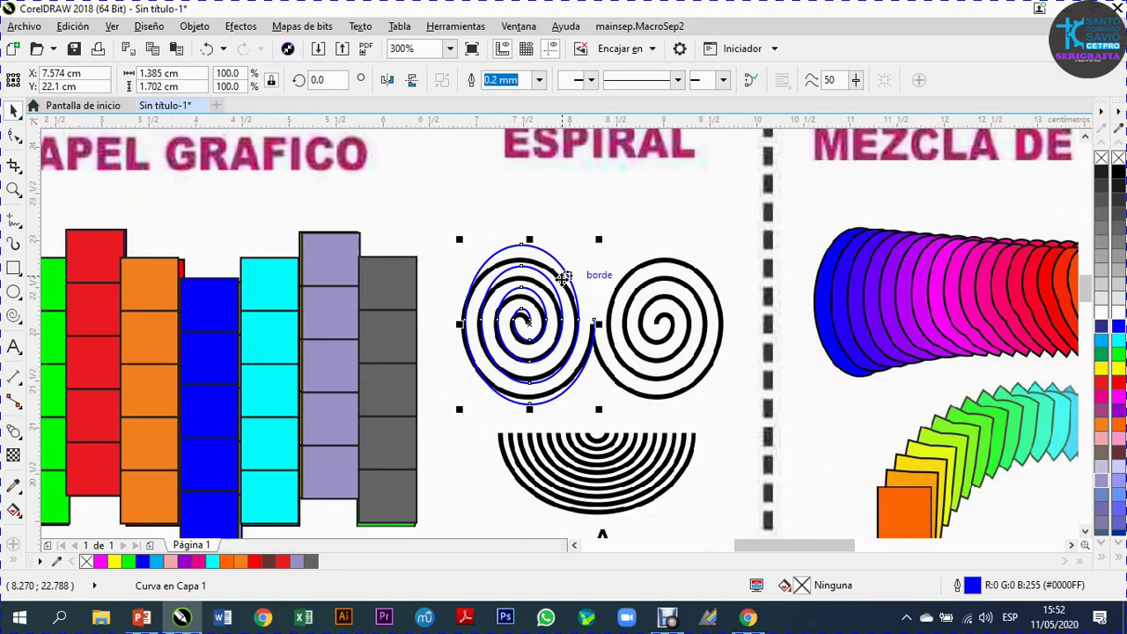
Shrink the blue spiral from its upper and lower edges to about 1.47 cm high, matching the sample spiral
scroll(520, 234, "up", 2)
left_click_drag(503, 221, 498, 277)
scroll(517, 205, "down", 2)
scroll(517, 207, "down", 2)
scroll(516, 363, "up", 2)
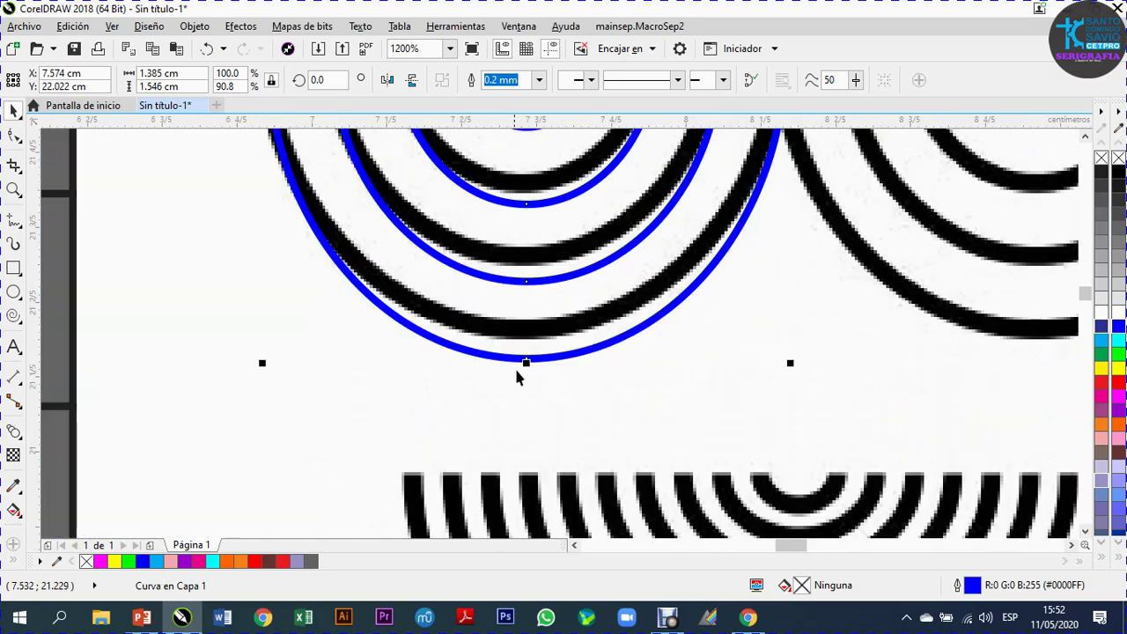
left_click_drag(530, 361, 526, 329)
scroll(525, 330, "down", 2)
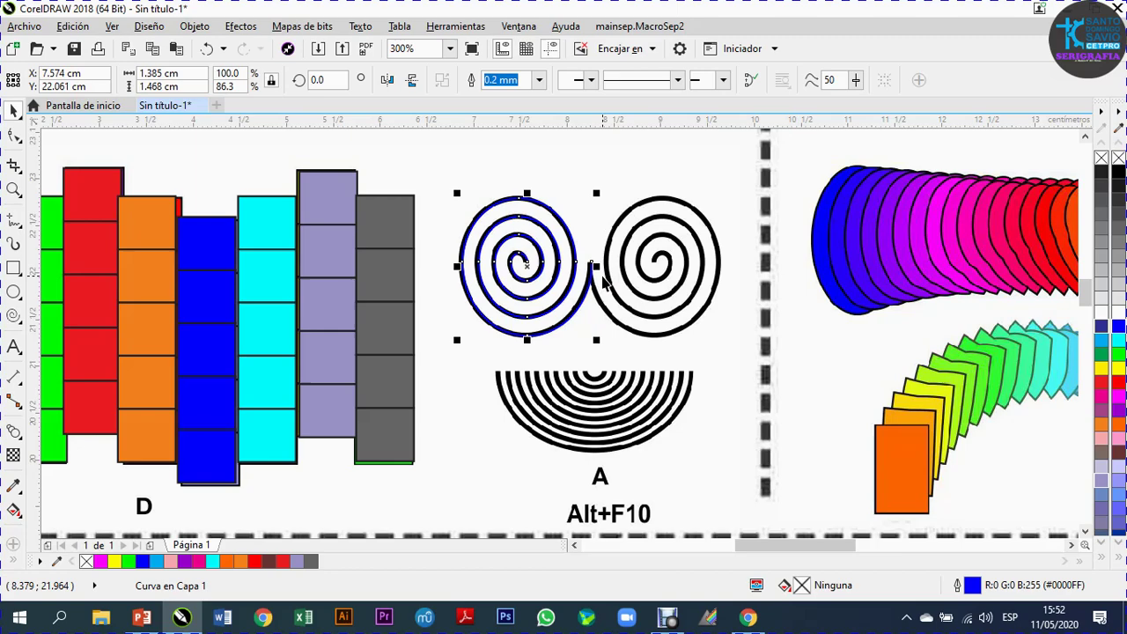
Fine-tune both sides of the blue spiral to about 1.37 cm wide, so it lies centred on the sample line
scroll(591, 268, "up", 2)
left_click_drag(563, 240, 551, 239)
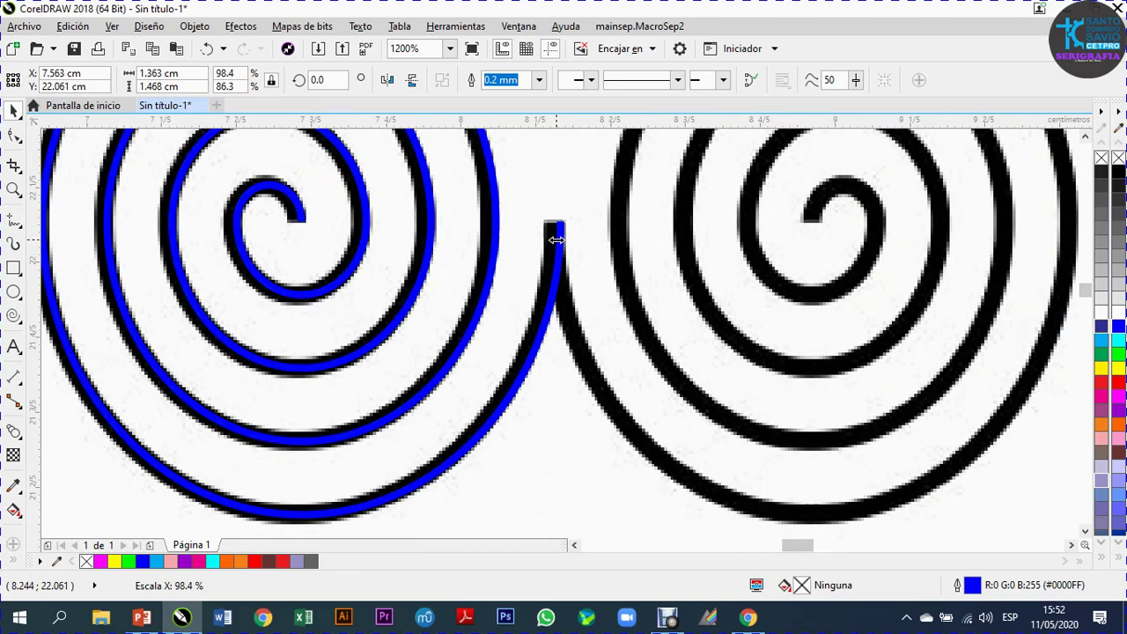
scroll(555, 247, "down", 2)
scroll(436, 236, "up", 3)
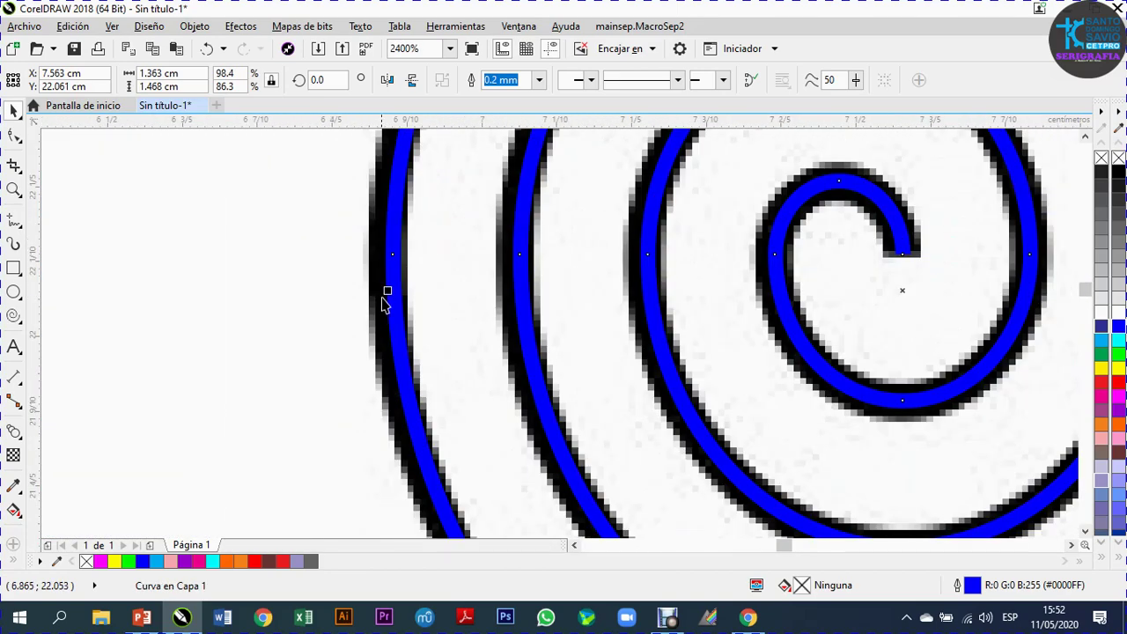
left_click_drag(388, 292, 382, 290)
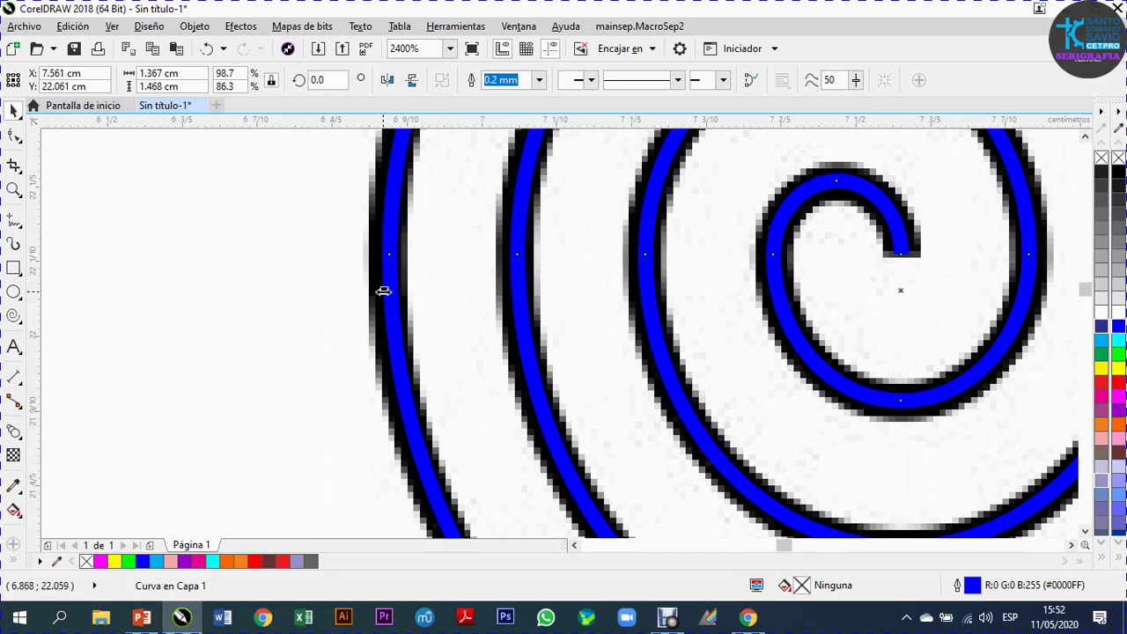
scroll(383, 290, "down", 1)
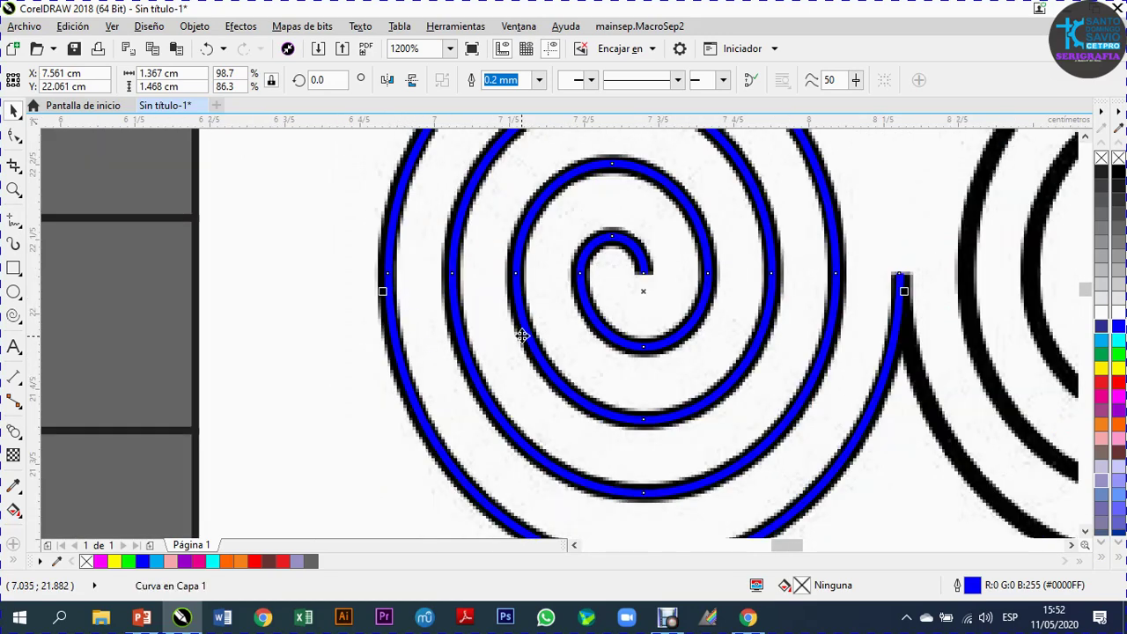
scroll(308, 376, "up", 1)
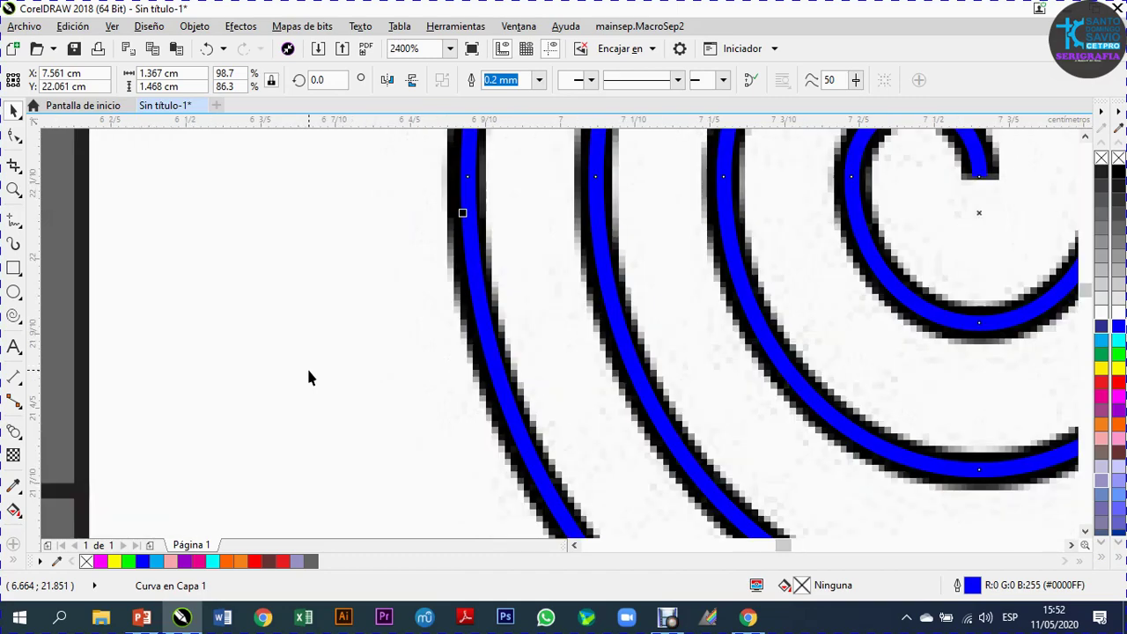
scroll(309, 377, "down", 1)
scroll(308, 377, "up", 1)
scroll(309, 376, "down", 3)
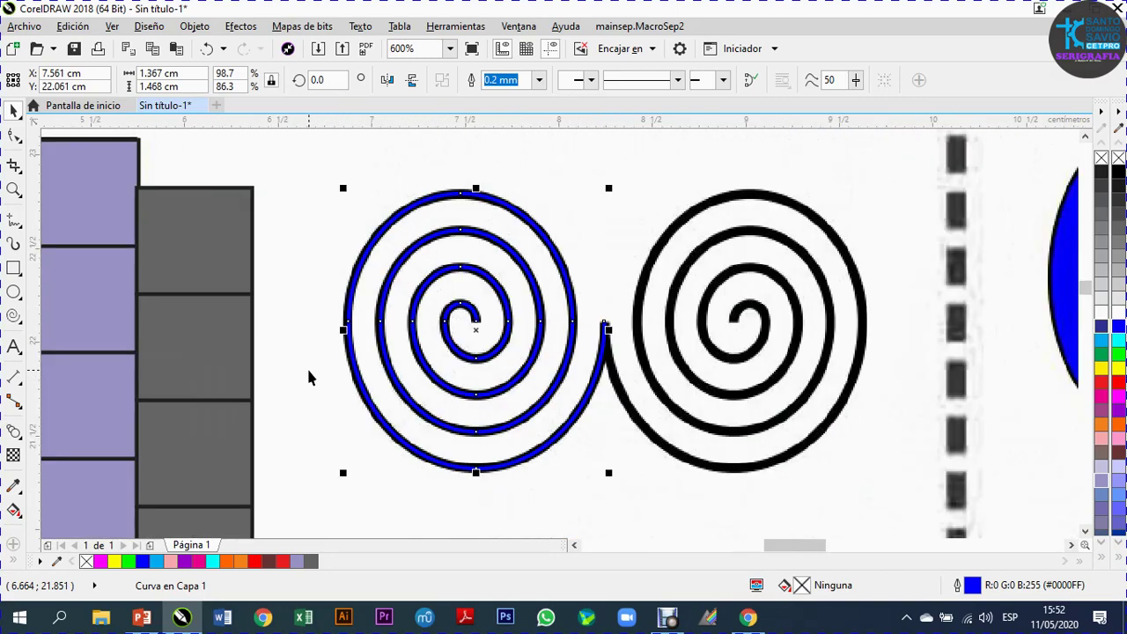
Try a 1.0 mm outline on the blue spiral, settle on 0.5 mm, and deselect it
scroll(308, 377, "up", 1)
left_click(539, 80)
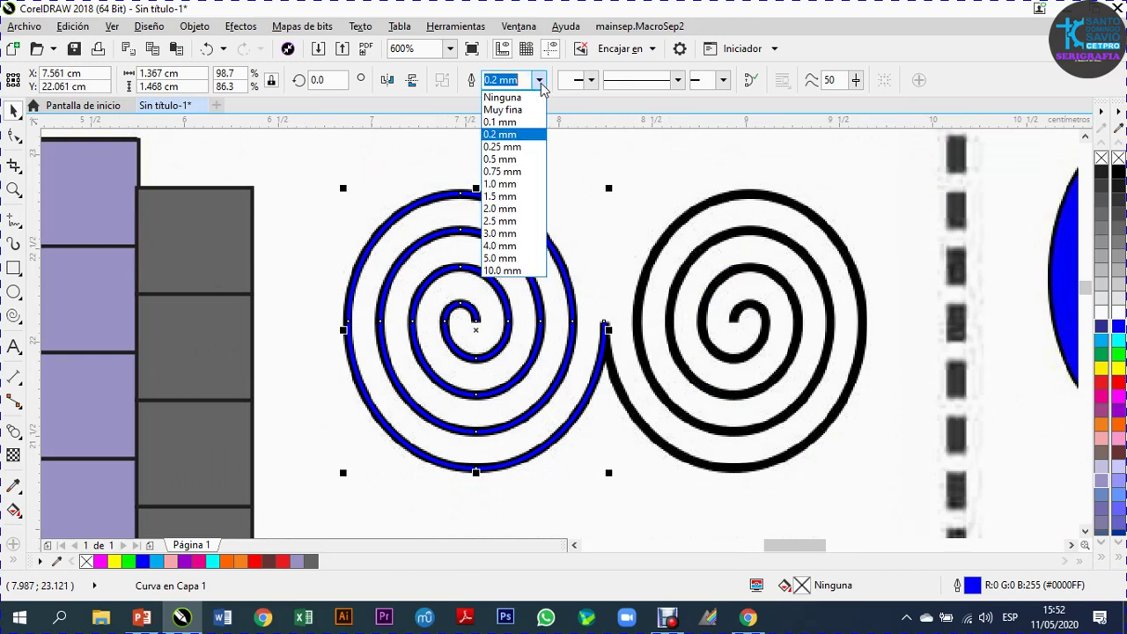
left_click(500, 184)
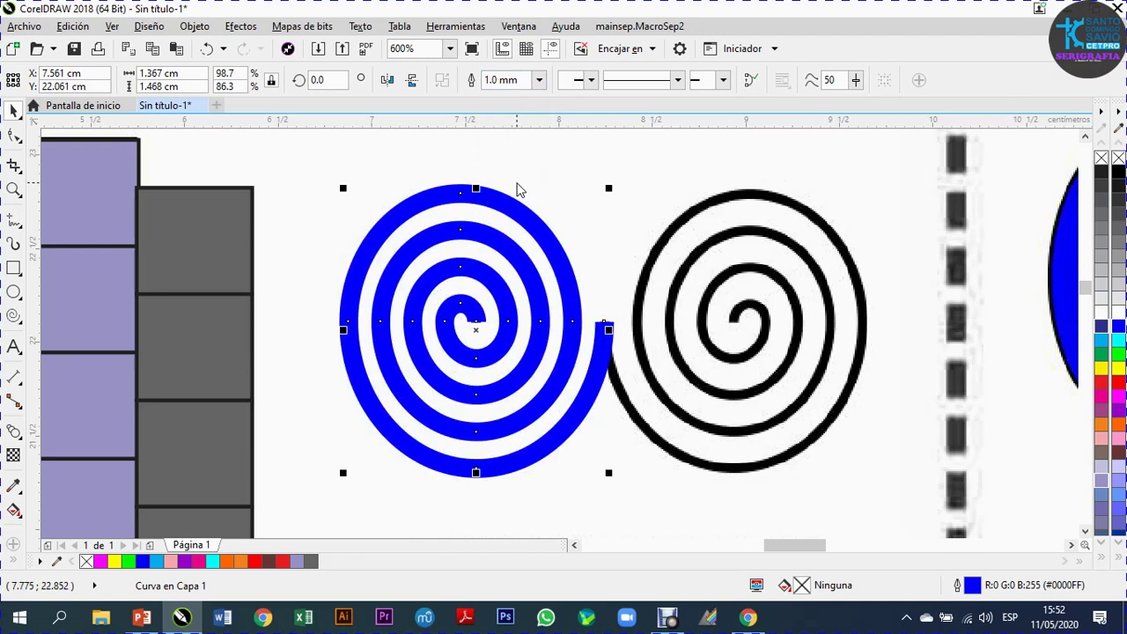
left_click(539, 80)
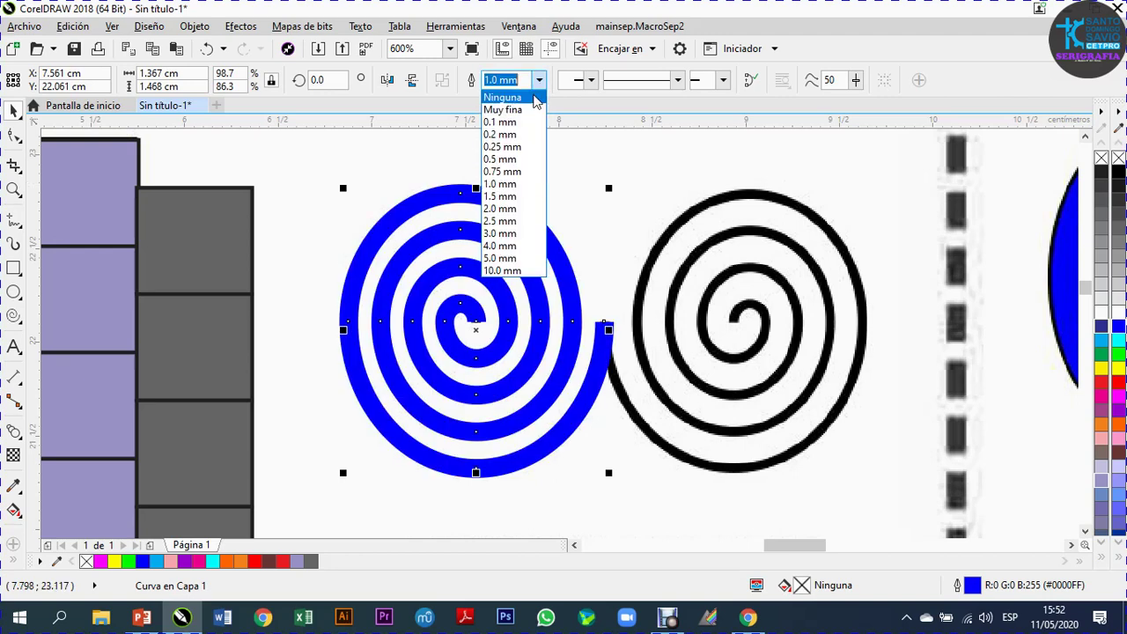
left_click(500, 160)
left_click(550, 164)
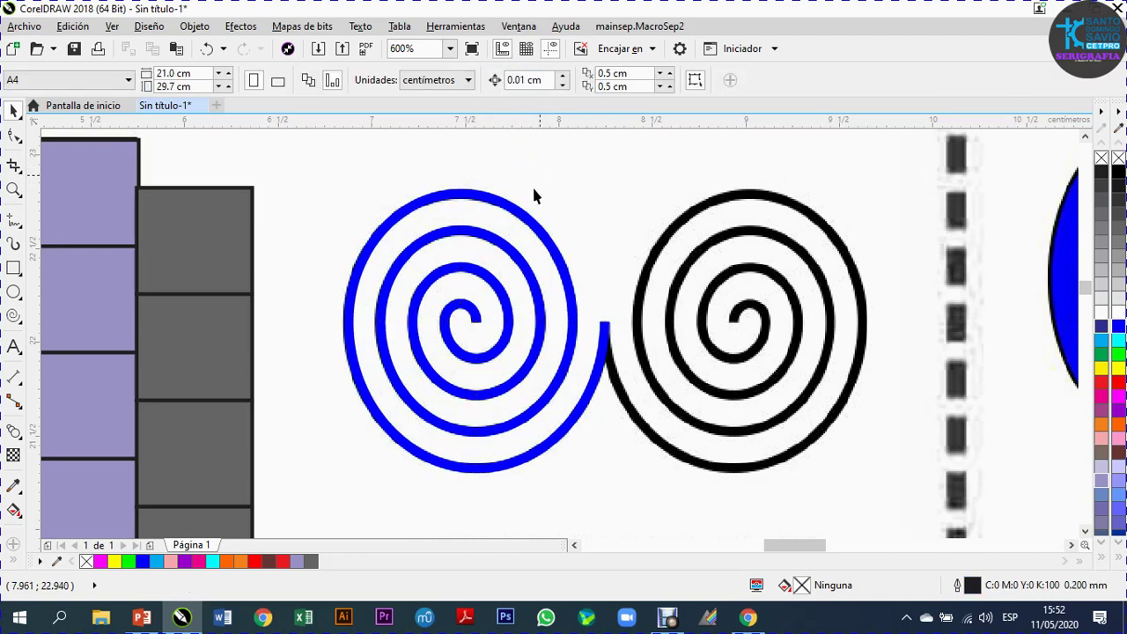
scroll(506, 233, "down", 2)
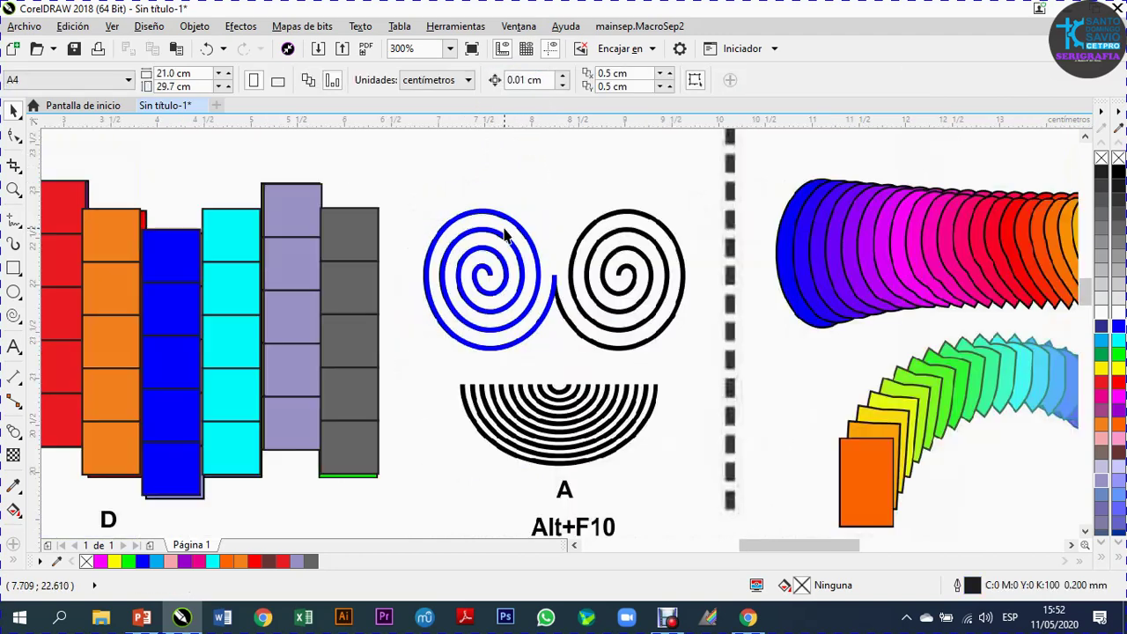
Try to place a mirrored copy of the blue spiral over the right sample spiral, then delete the copy
left_click(502, 298)
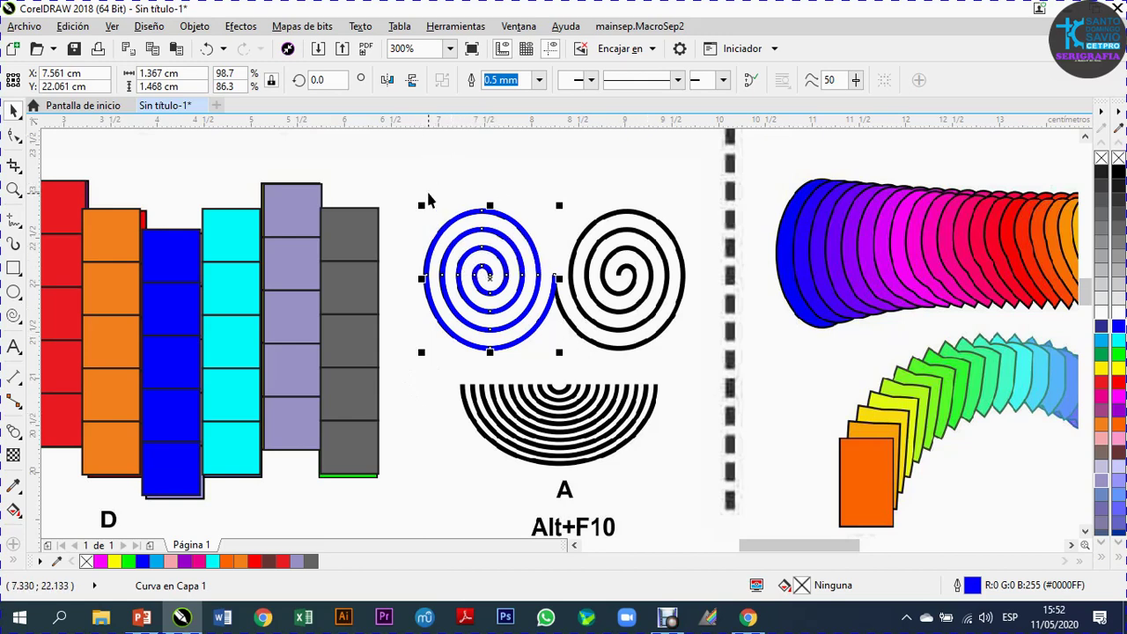
left_click(388, 82)
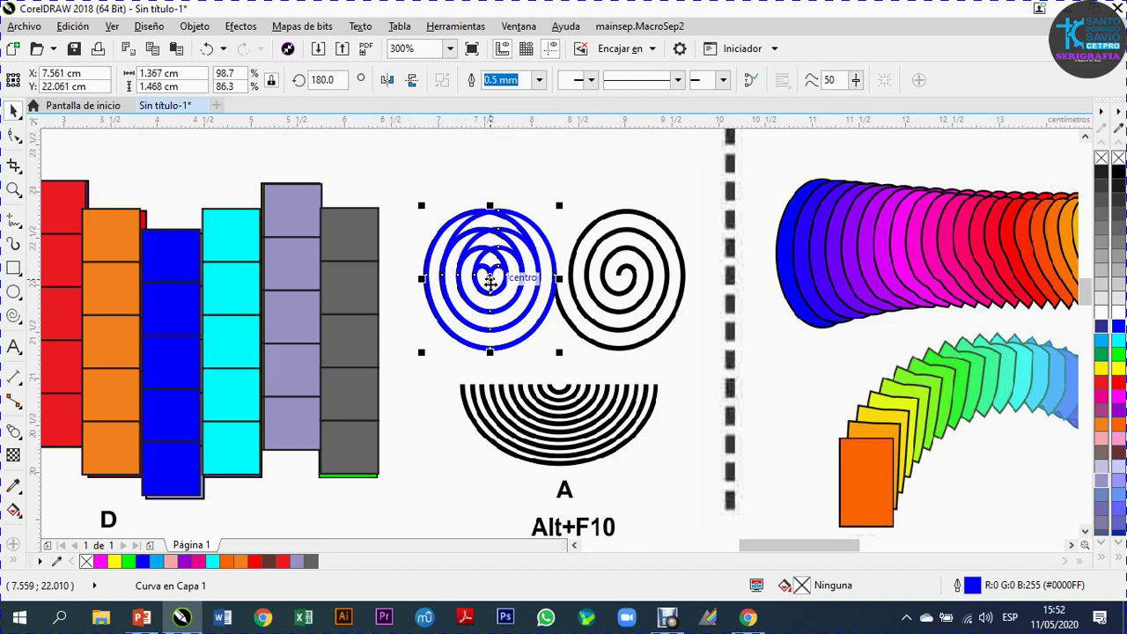
left_click_drag(490, 280, 621, 294)
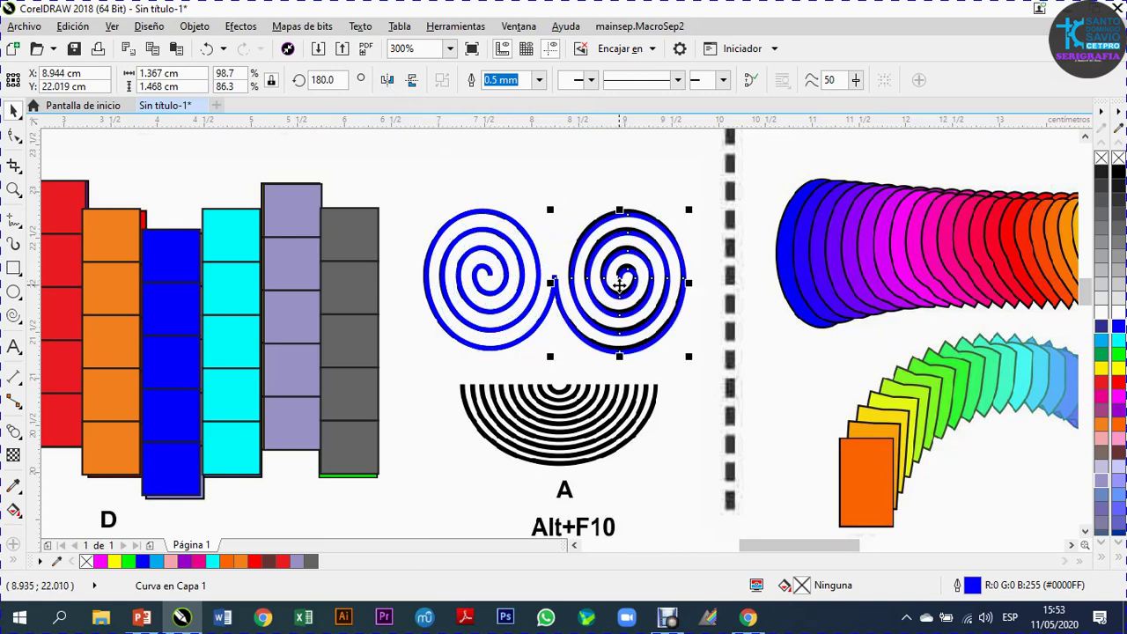
key("Delete")
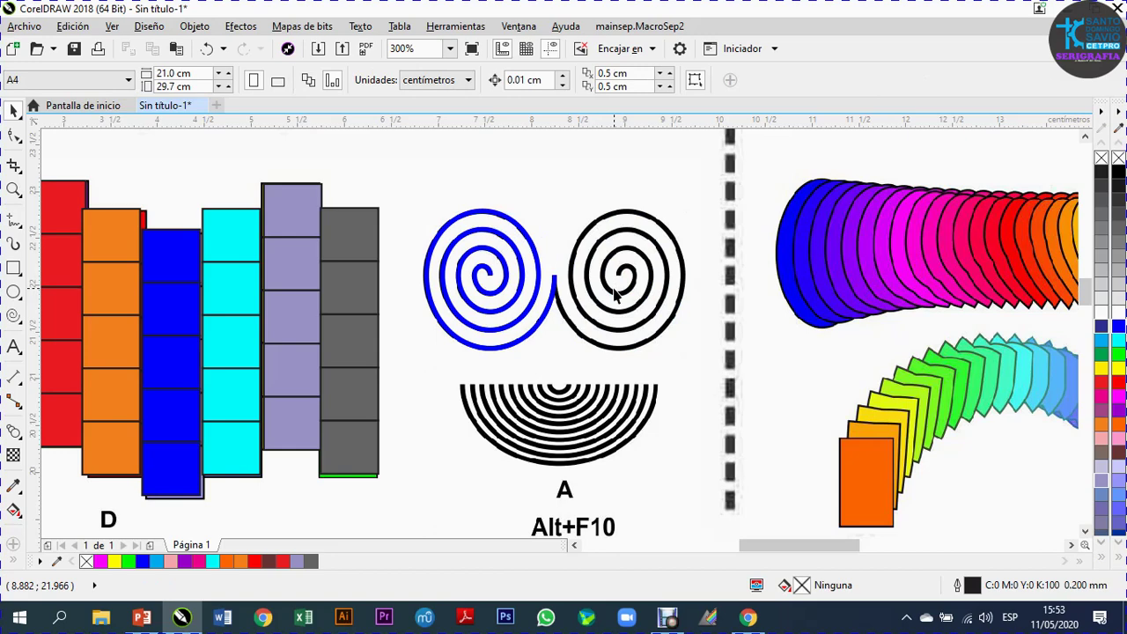
Set up a horizontal mirror with one copy for the blue spiral in the Scale and Mirror transformation
scroll(617, 295, "down", 1)
key("alt+F10")
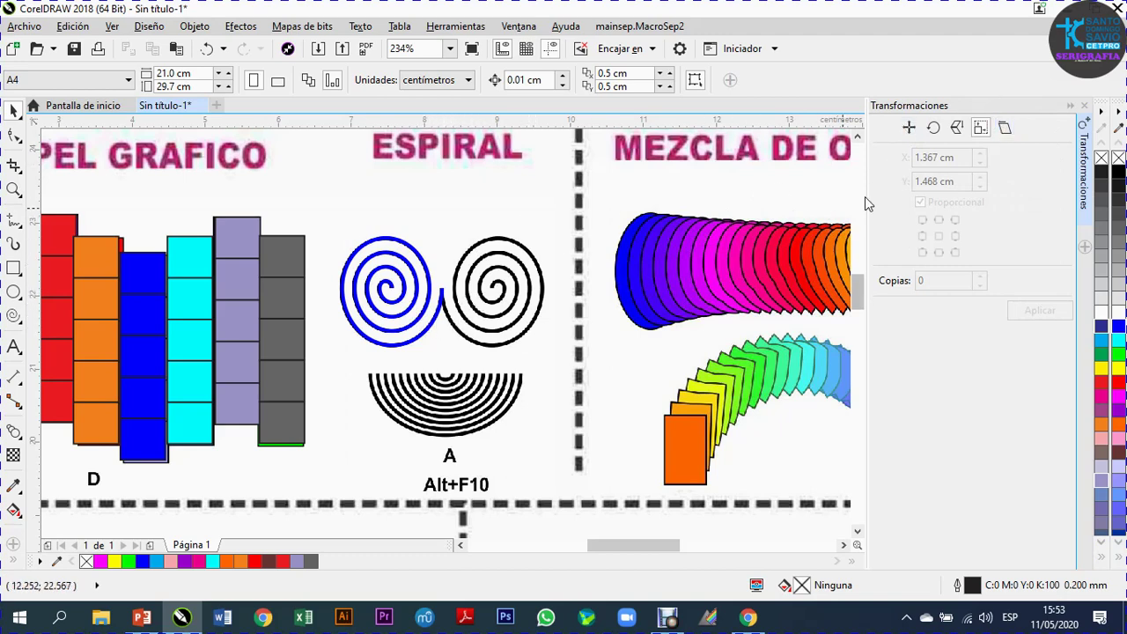
left_click(956, 134)
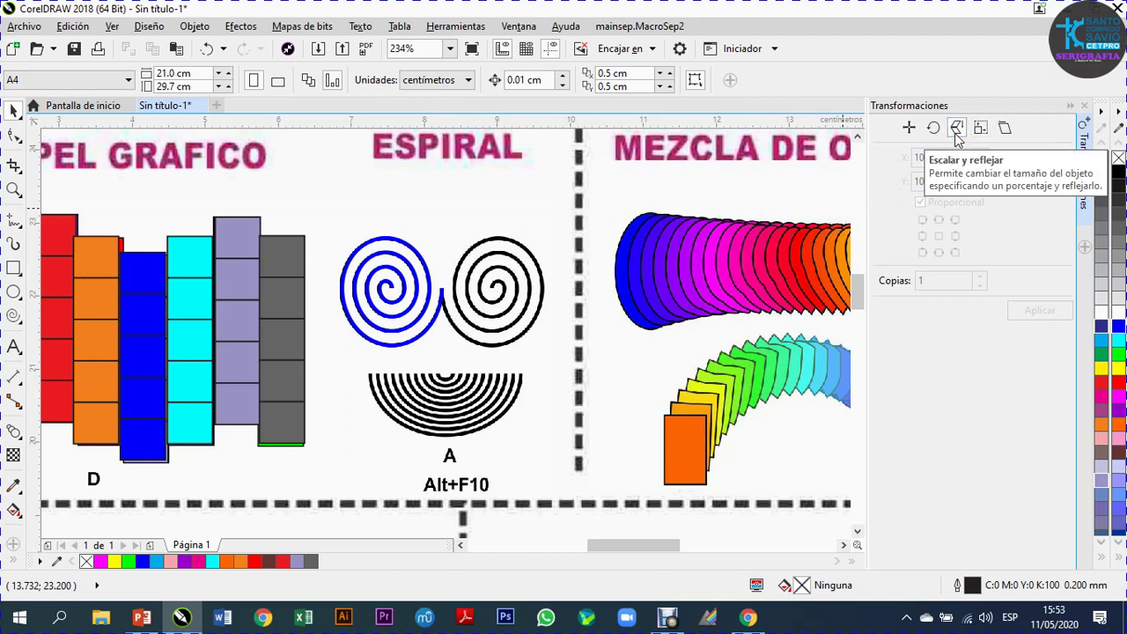
left_click(433, 304)
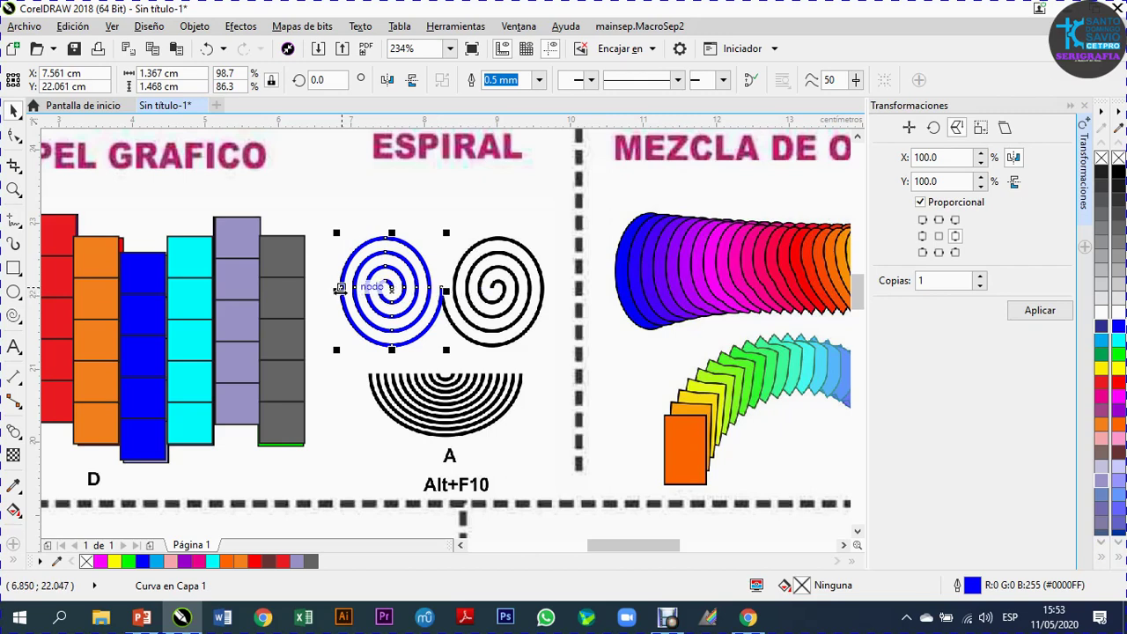
left_click(939, 253)
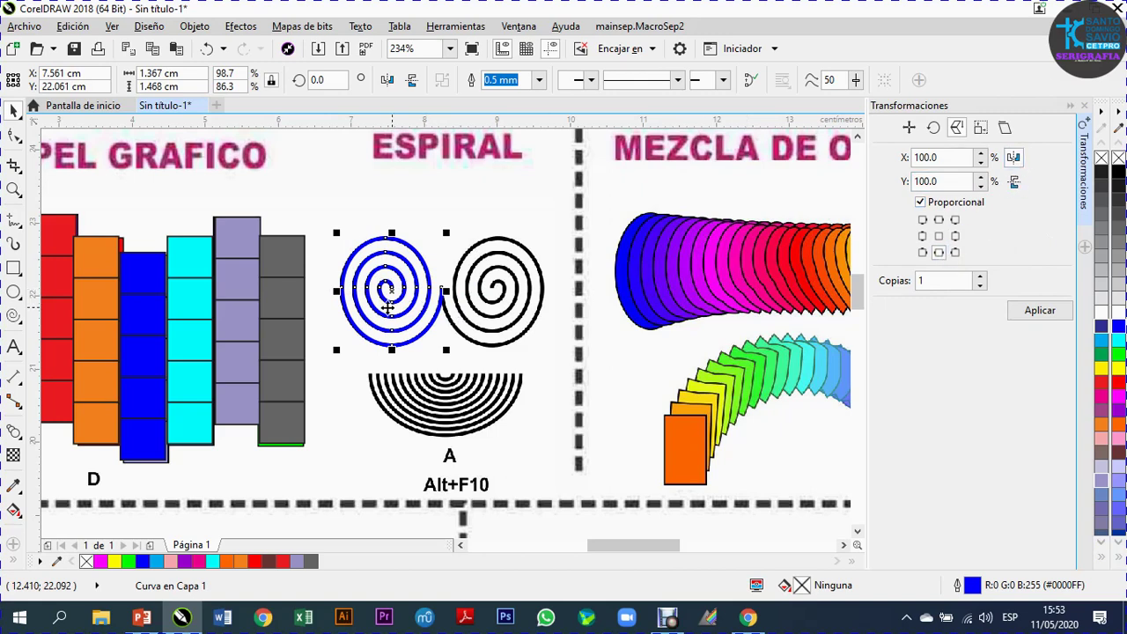
left_click(1019, 157)
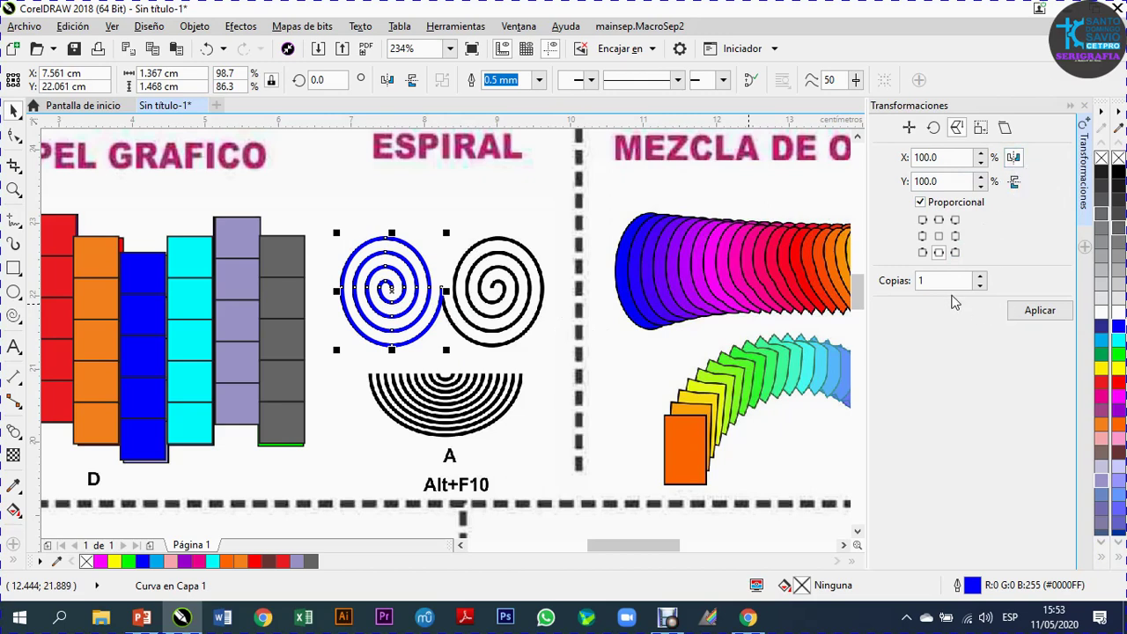
Try a horizontally mirrored copy of the blue spiral about its centre point, and remove the copy
left_click(923, 252)
left_click(939, 220)
left_click(939, 237)
left_click(1039, 313)
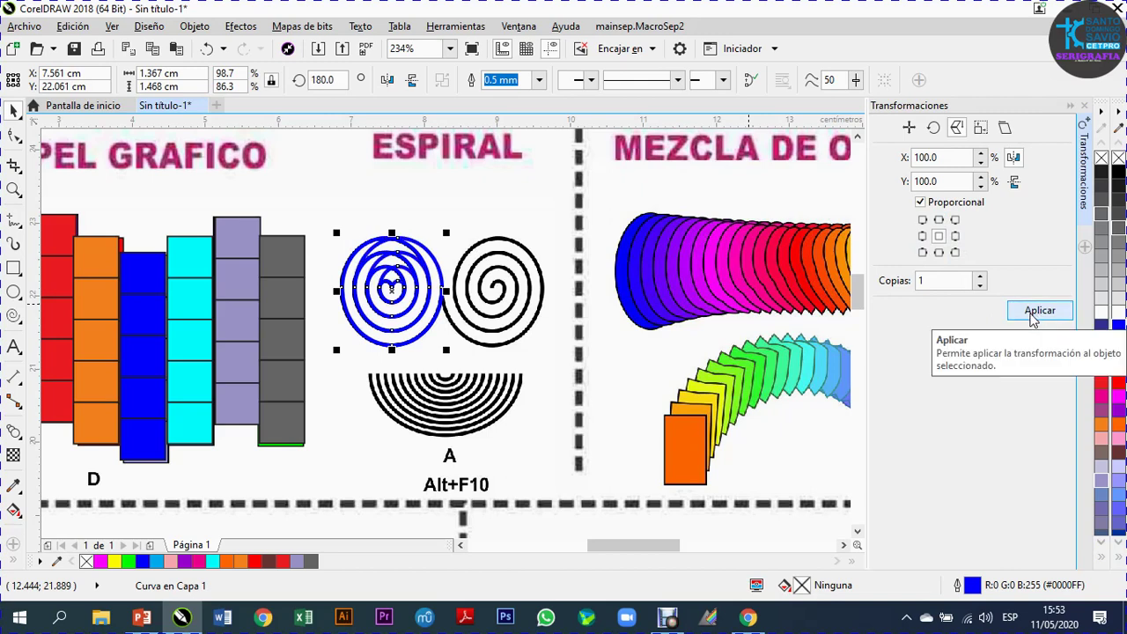
key("Escape")
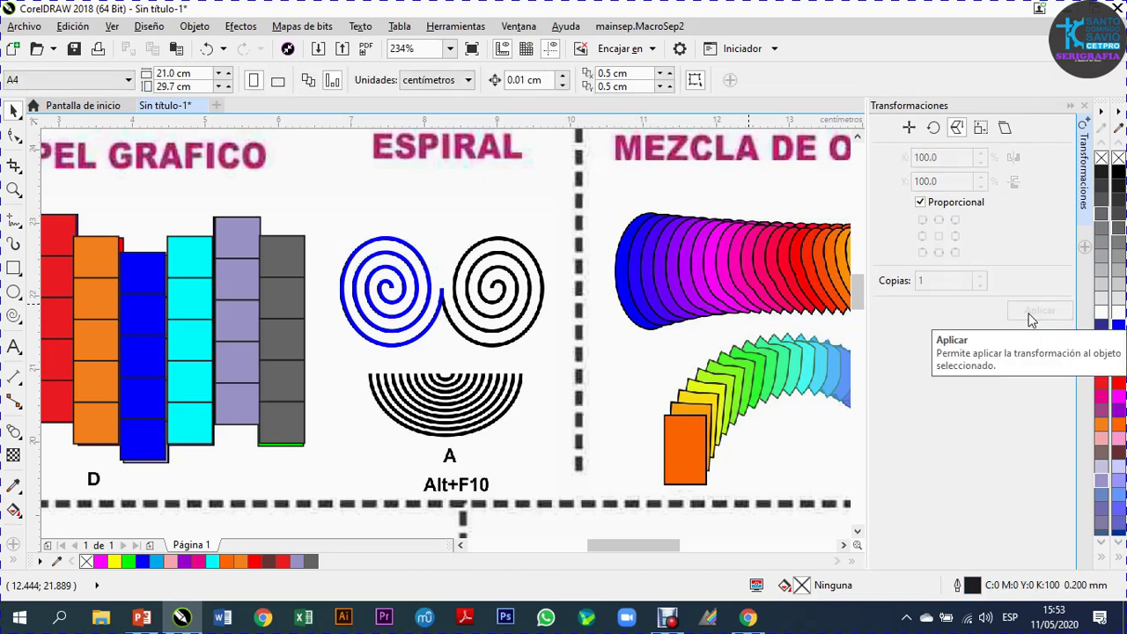
Make one horizontally mirrored copy of the blue spiral, using its right-middle anchor as the reference point
left_click(435, 308)
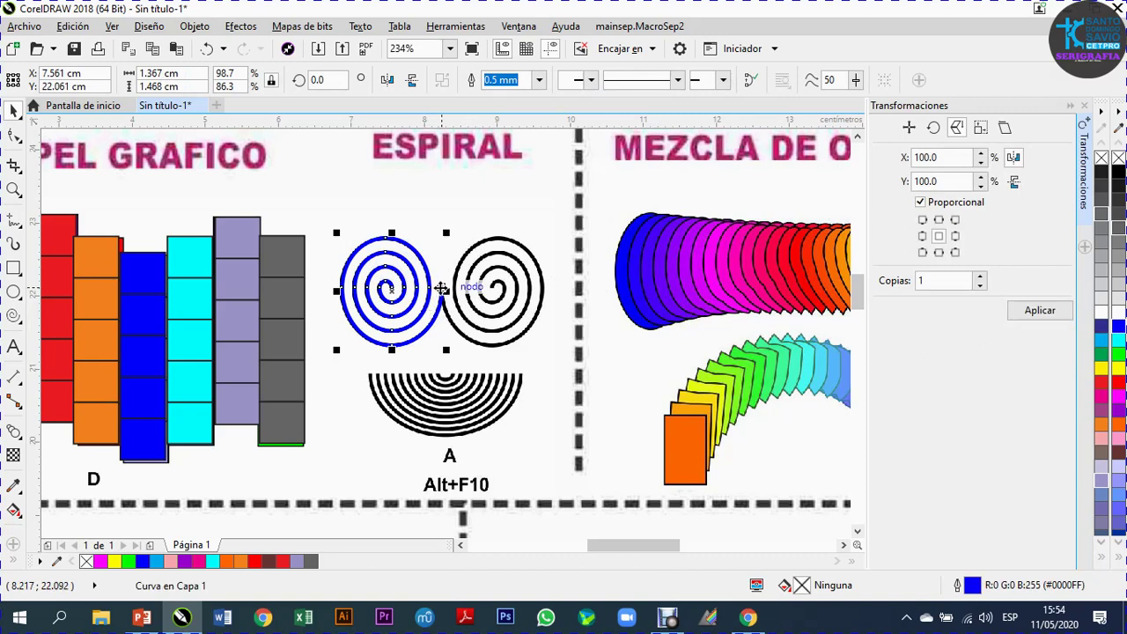
left_click(955, 236)
left_click(1040, 312)
left_click(448, 238)
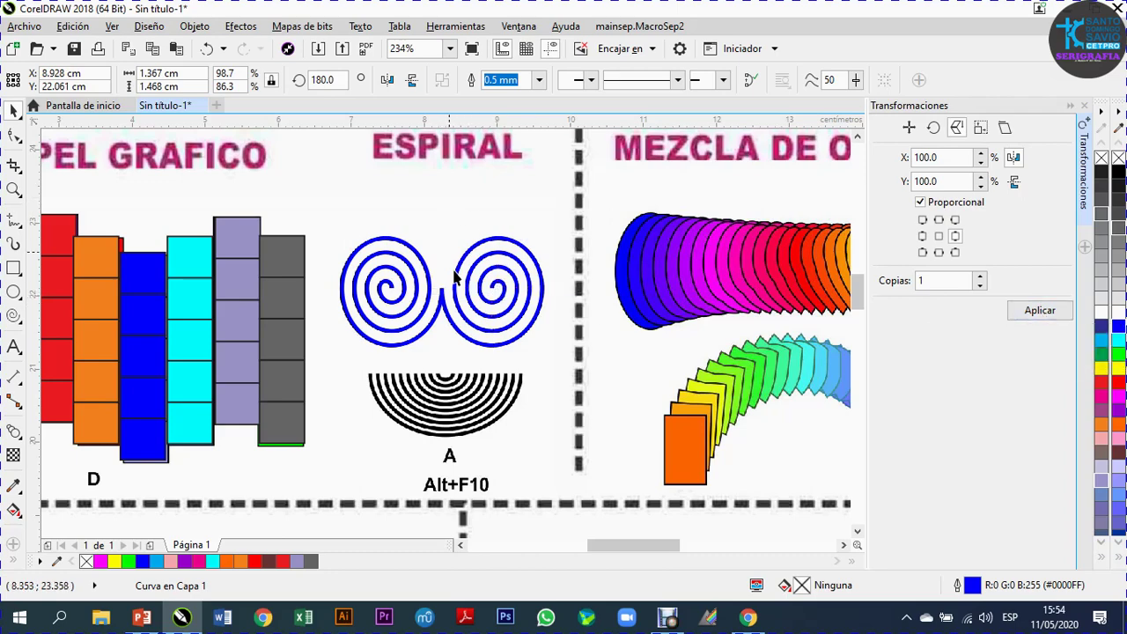
Draw a 10-revolution spiral about 2.12 by 1.58 cm over the sample of concentric half circles and give it a yellow outline
scroll(443, 304, "up", 3)
scroll(487, 295, "down", 5)
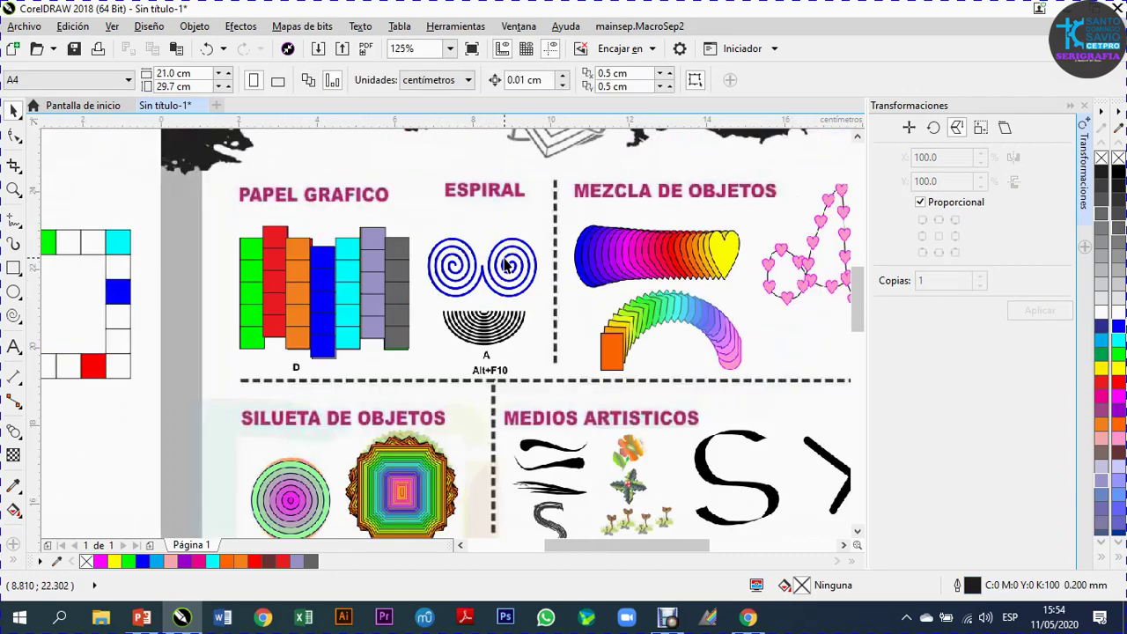
scroll(507, 266, "up", 2)
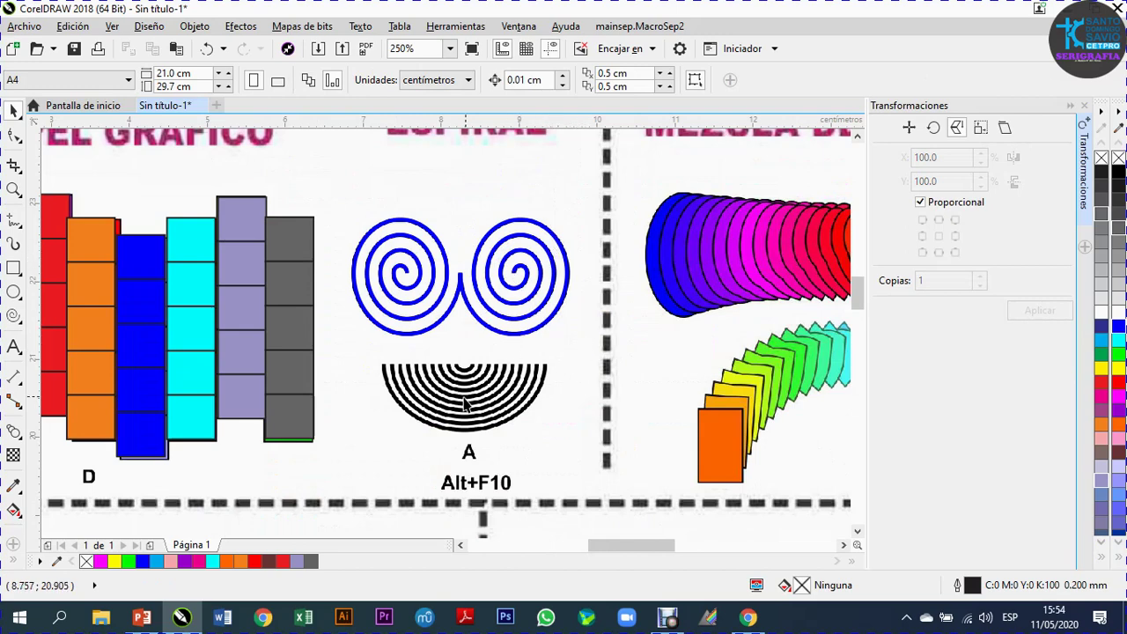
scroll(469, 398, "down", 2)
scroll(468, 398, "up", 2)
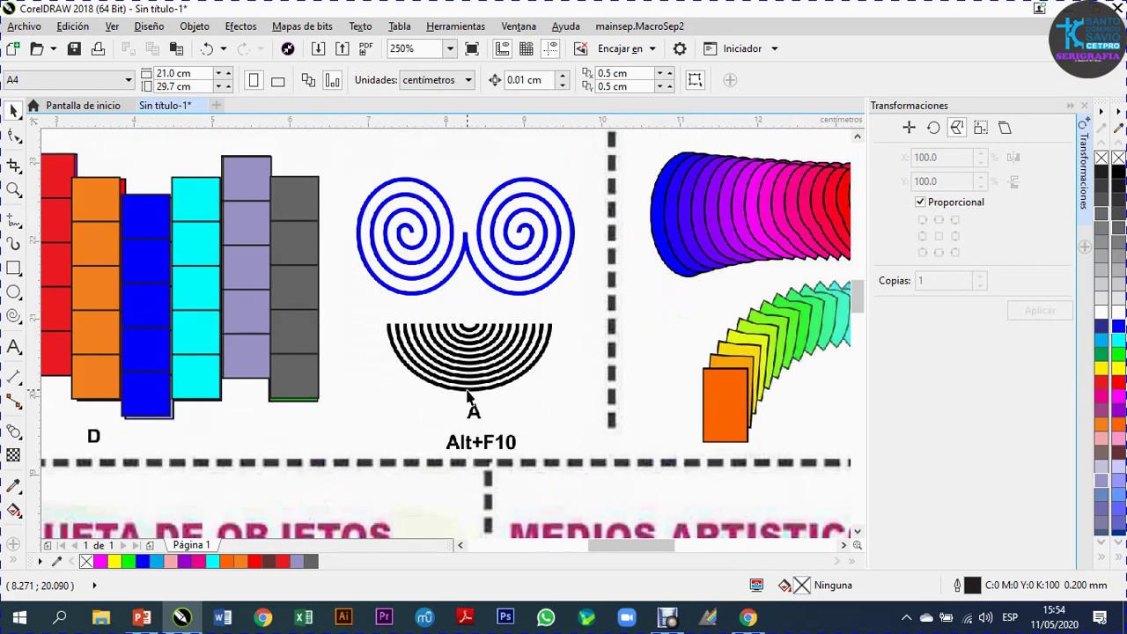
scroll(464, 390, "up", 2)
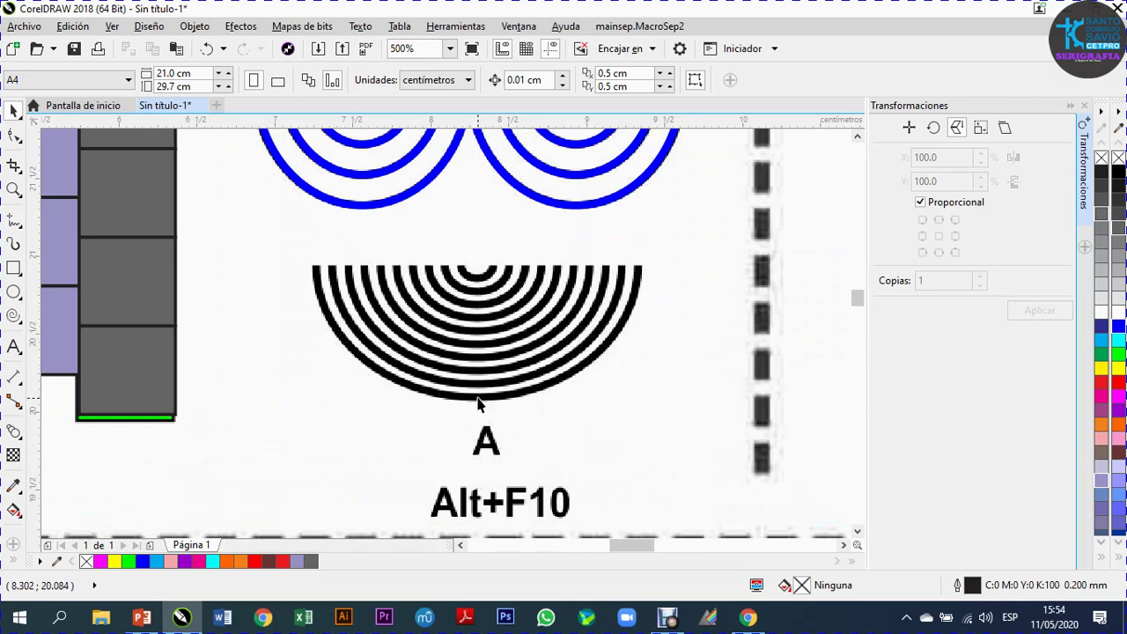
left_click(13, 316)
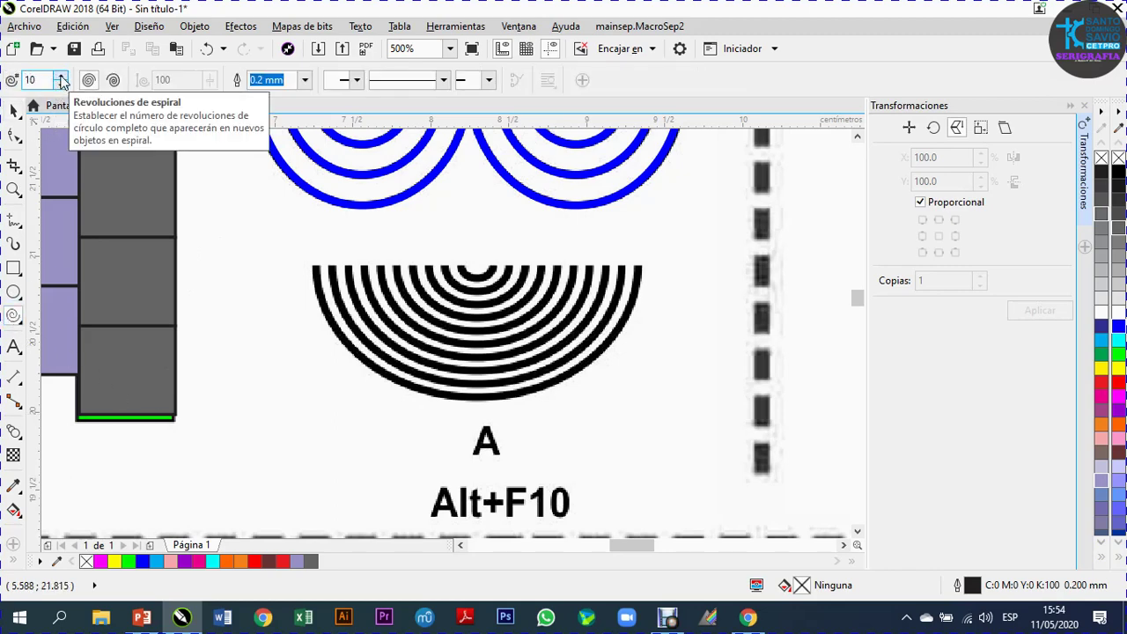
scroll(364, 219, "down", 2)
left_click_drag(335, 179, 502, 308)
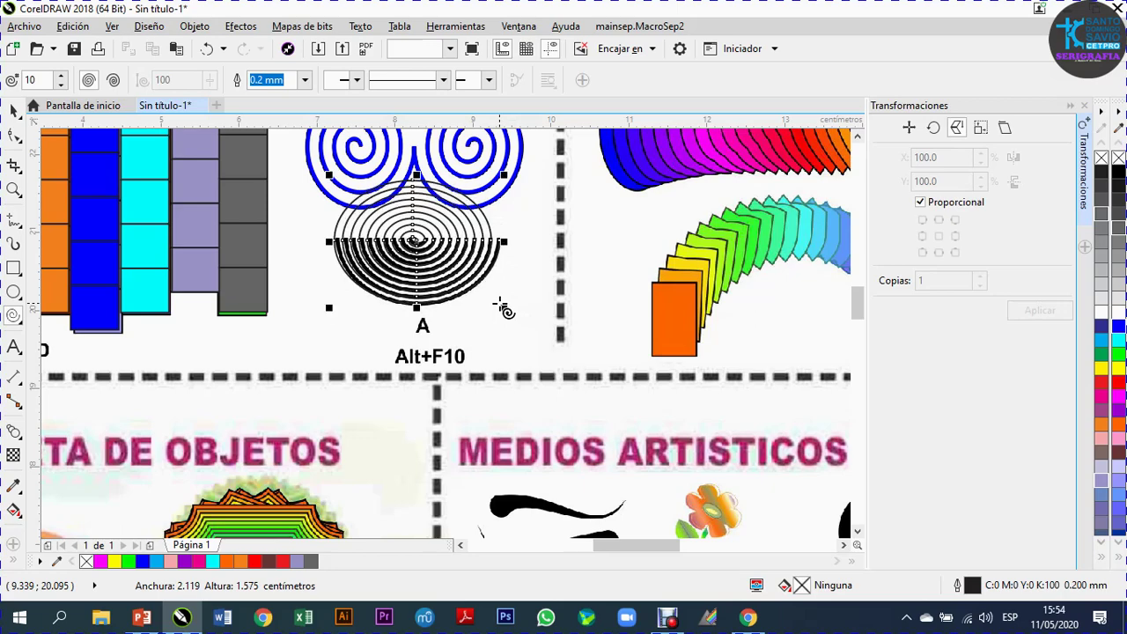
right_click(1118, 372)
Narrow the yellow spiral from its left side to about 2.07 cm wide, so its outer ring lies on the sample line
scroll(445, 194, "up", 2)
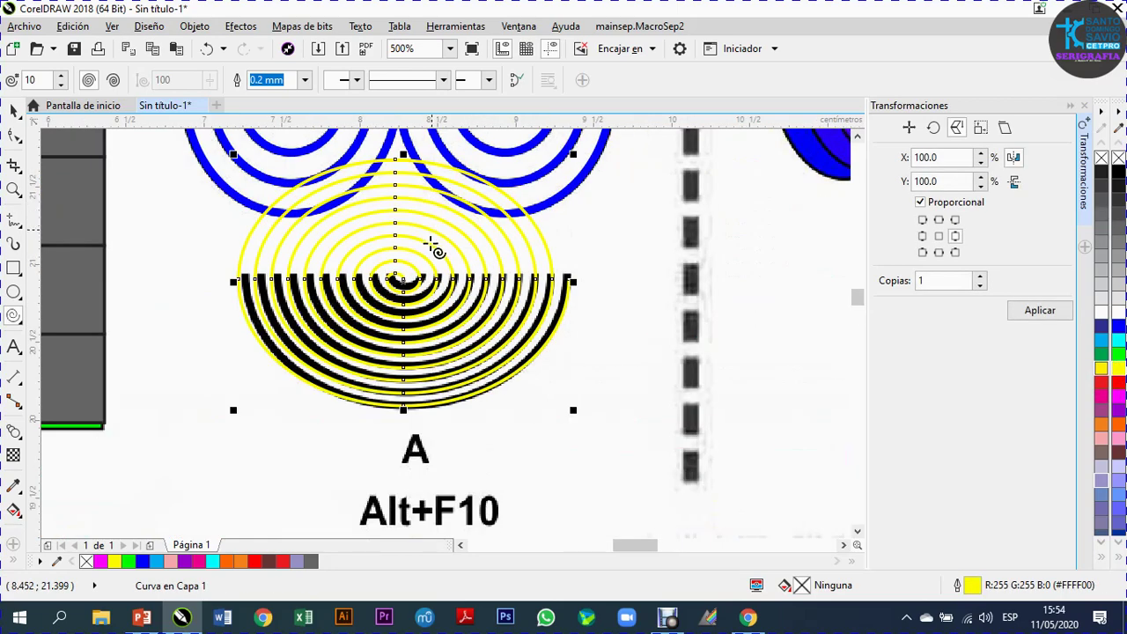
scroll(428, 302, "up", 2)
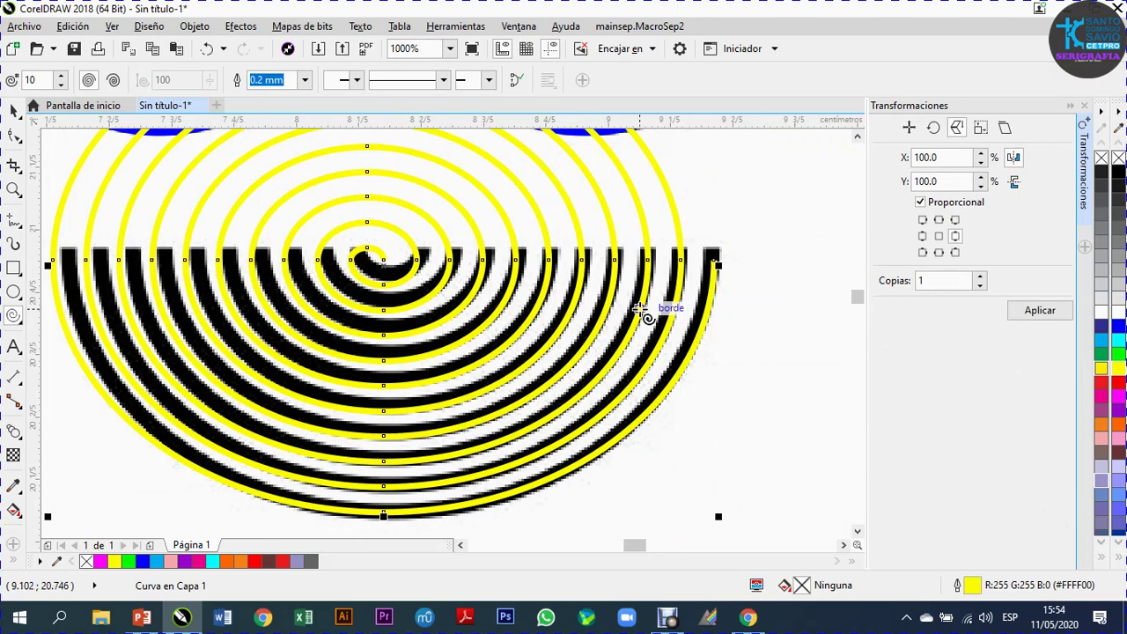
left_click(14, 111)
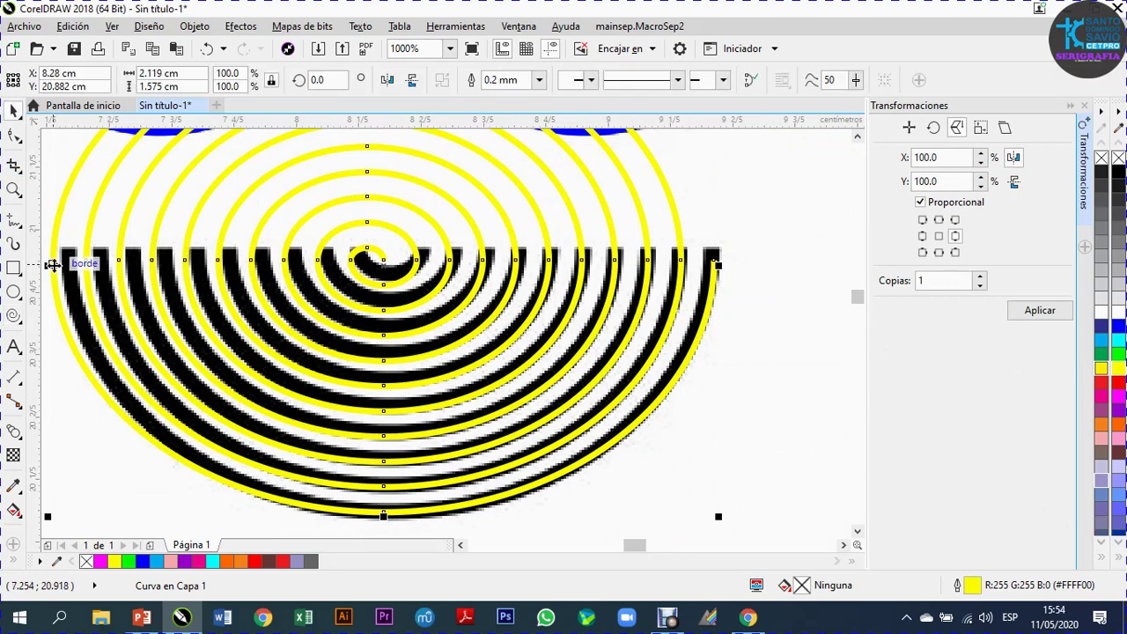
left_click_drag(53, 263, 65, 272)
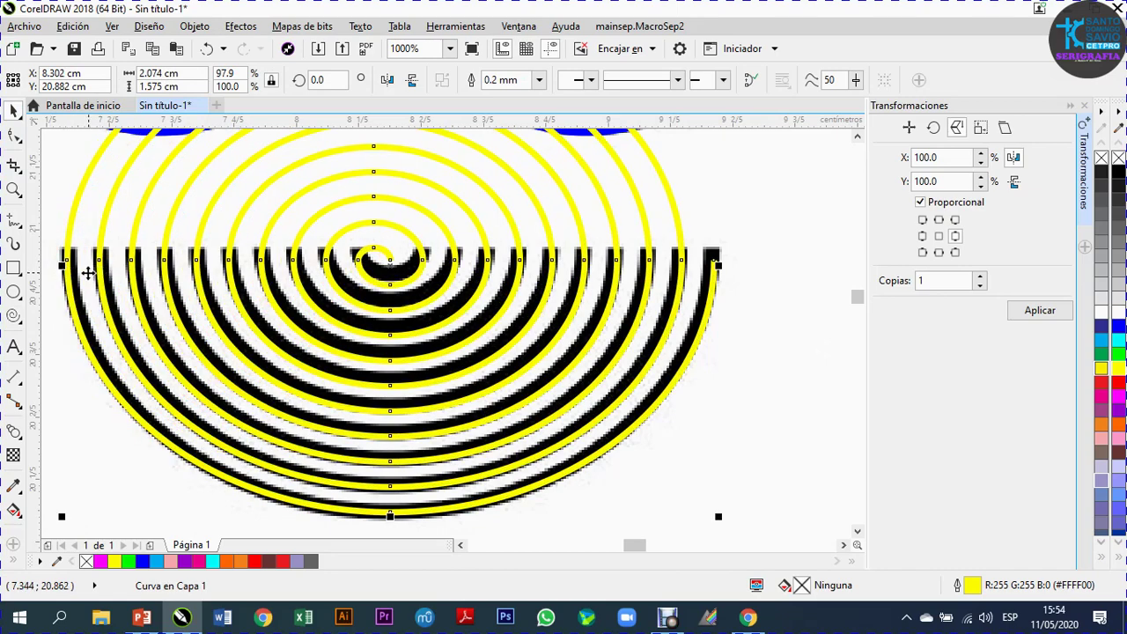
scroll(83, 272, "up", 4)
scroll(83, 273, "down", 10)
scroll(207, 302, "up", 12)
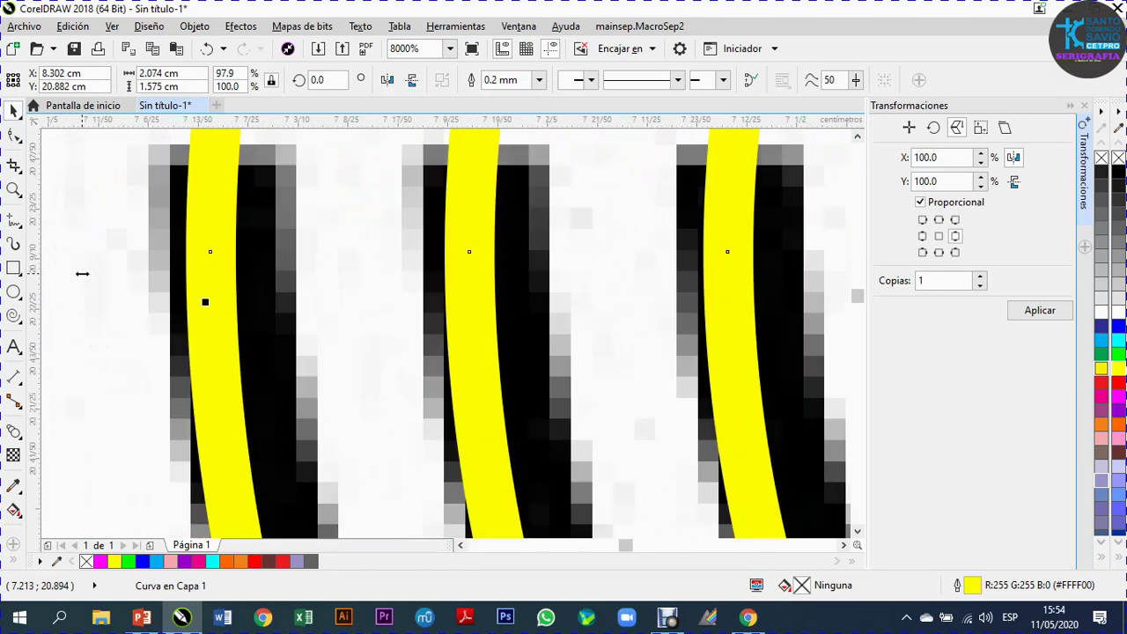
left_click_drag(206, 302, 219, 302)
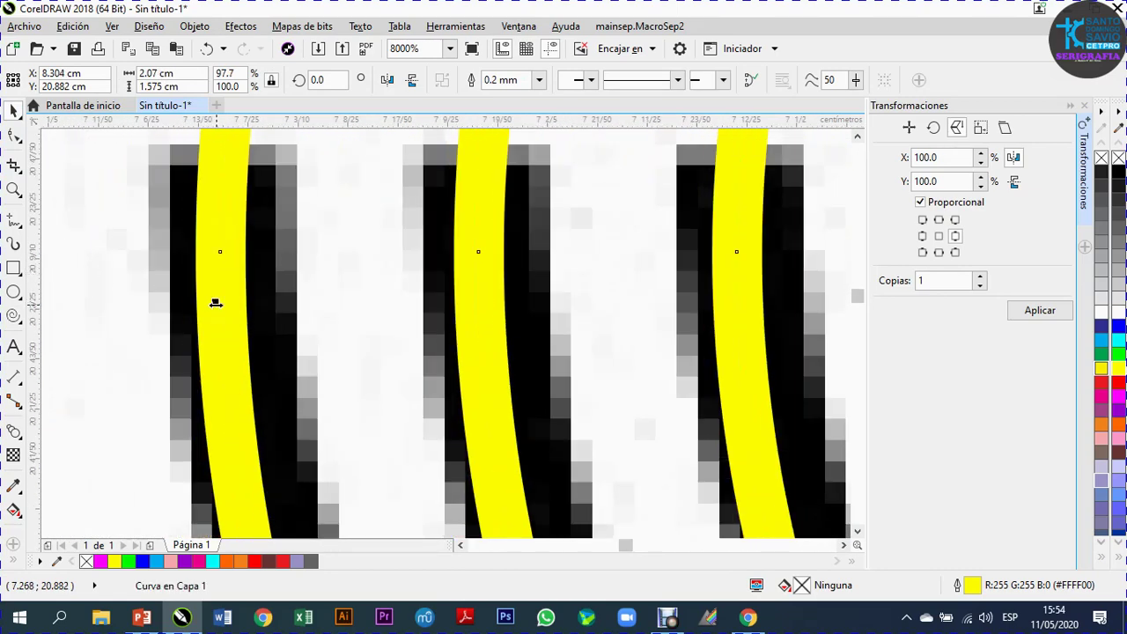
Fine-tune the right side of the yellow spiral to about 2.063 cm wide, centring its end on the sample line
scroll(130, 264, "down", 6)
scroll(761, 283, "up", 4)
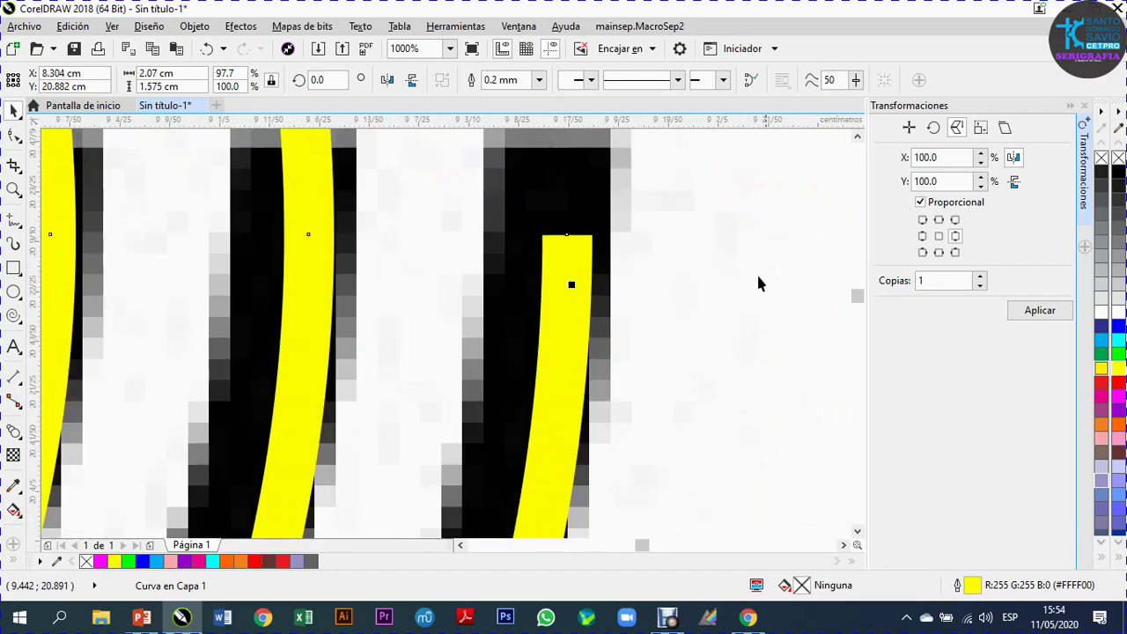
left_click_drag(566, 282, 553, 284)
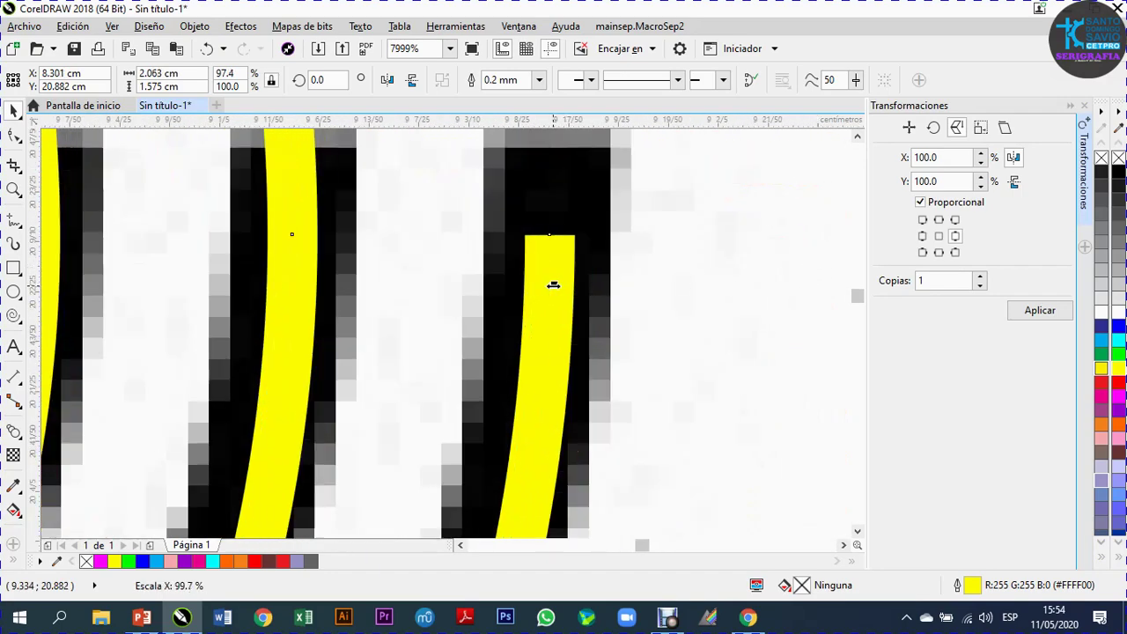
Draw a rectangle about 2.97 by 0.94 cm over the yellow spiral's upper half, ending at the sample's flat edge
scroll(576, 291, "down", 3)
scroll(575, 291, "down", 5)
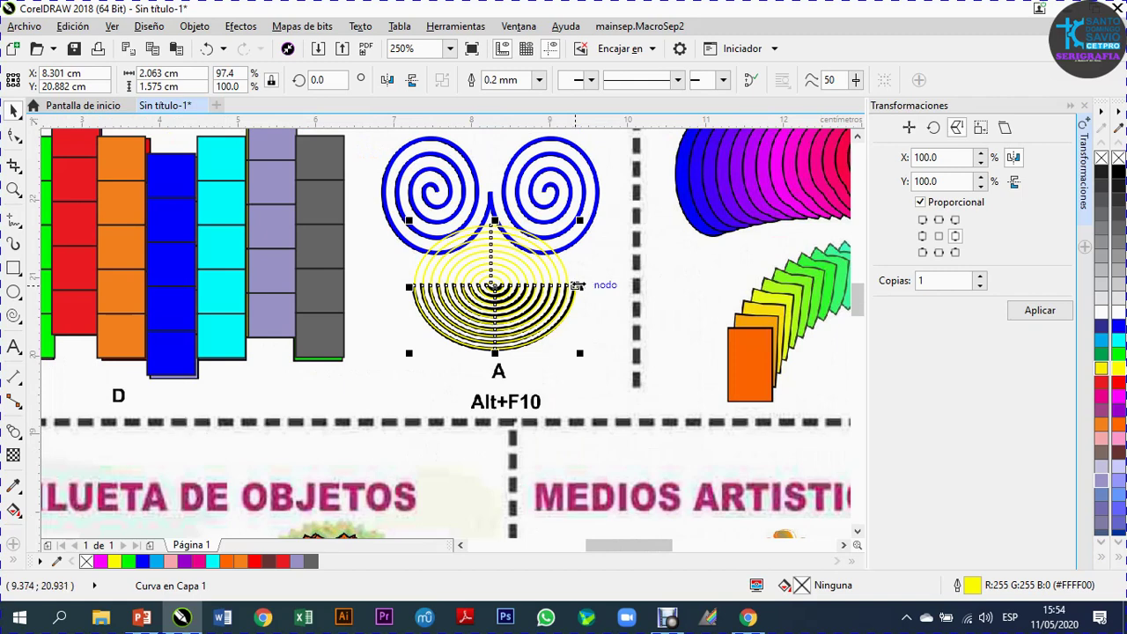
left_click(13, 269)
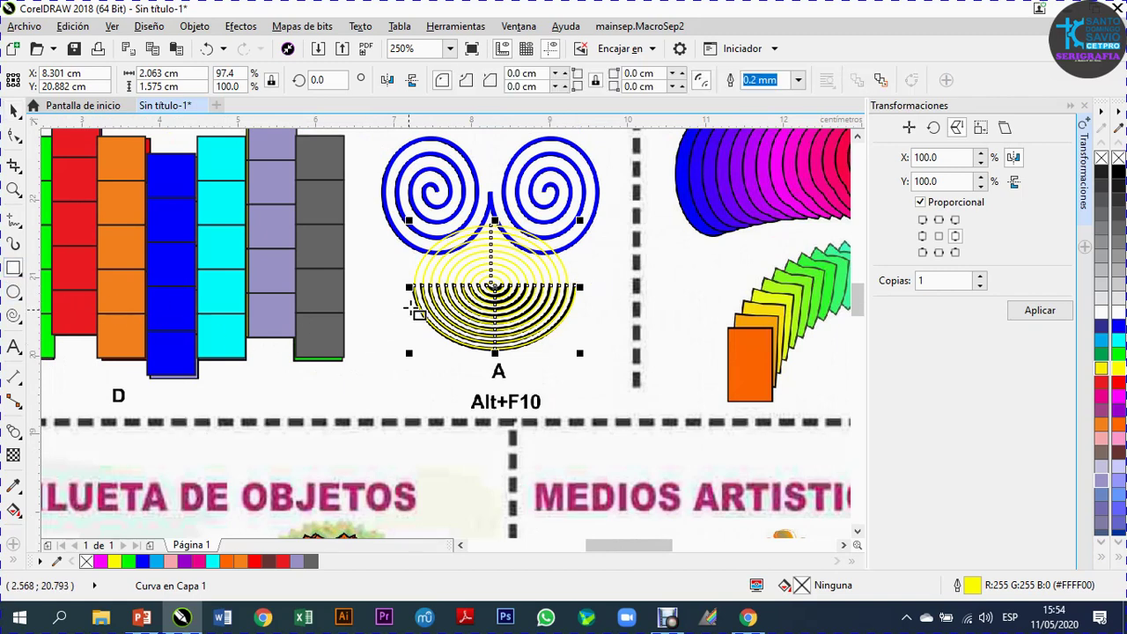
left_click_drag(372, 211, 603, 284)
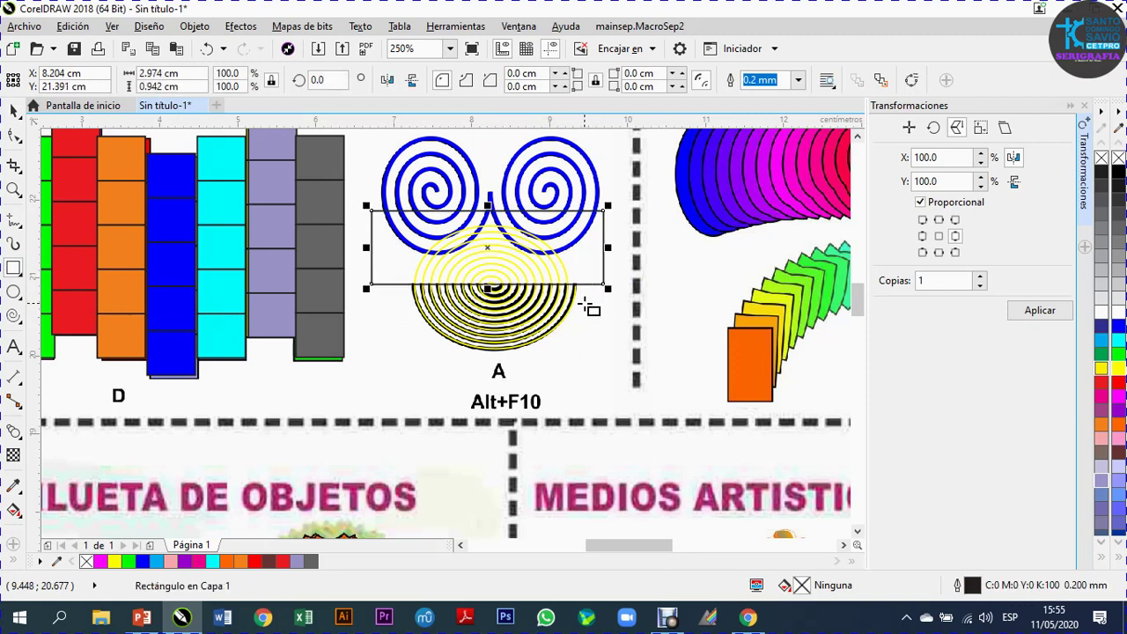
Trim the yellow spiral with the rectangle so that only its lower half is left
left_click(13, 112)
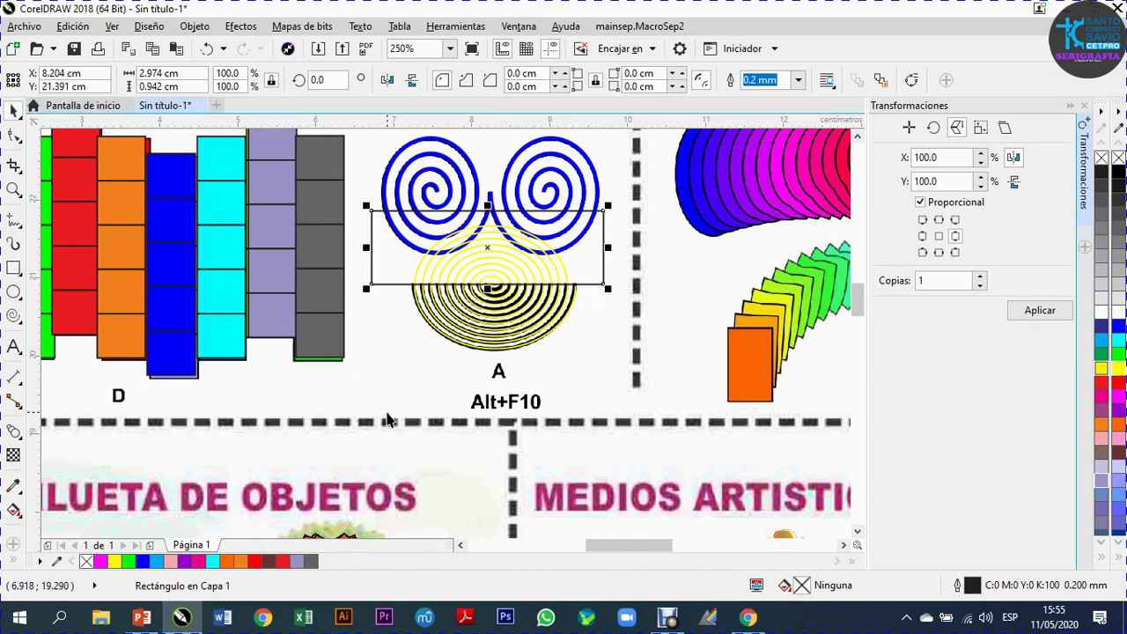
left_click(378, 357)
left_click(396, 291)
scroll(402, 298, "up", 2)
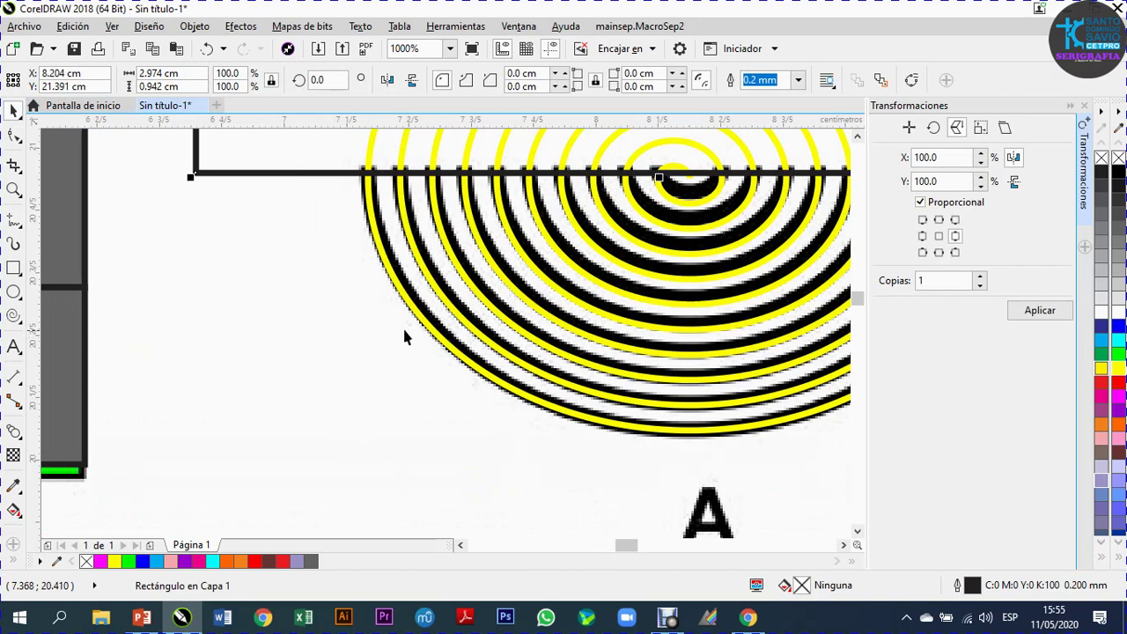
left_click(428, 325, "shift")
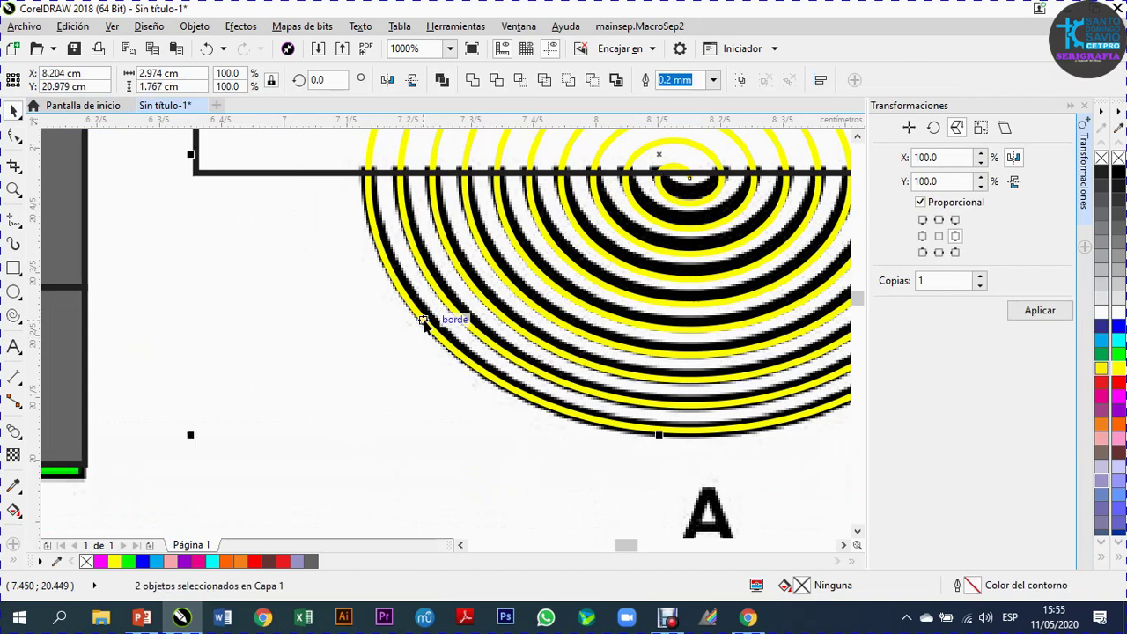
left_click(496, 80)
left_click(283, 345)
scroll(346, 396, "down", 2)
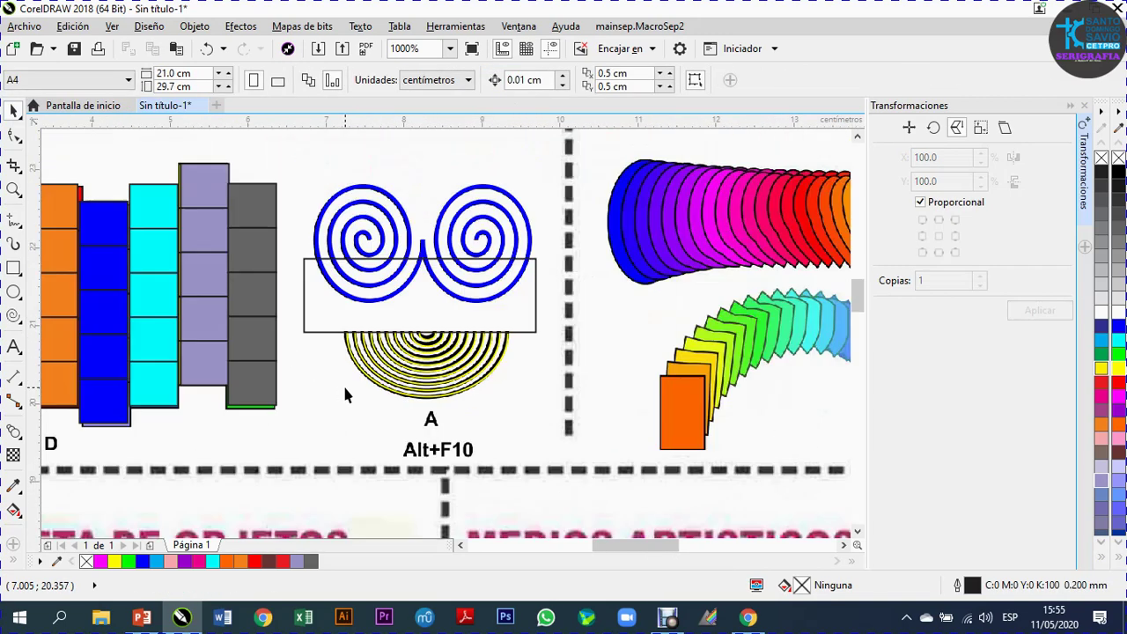
Move the trimming rectangle away from the half spiral and delete it
left_click(354, 332)
left_click_drag(335, 294, 214, 283)
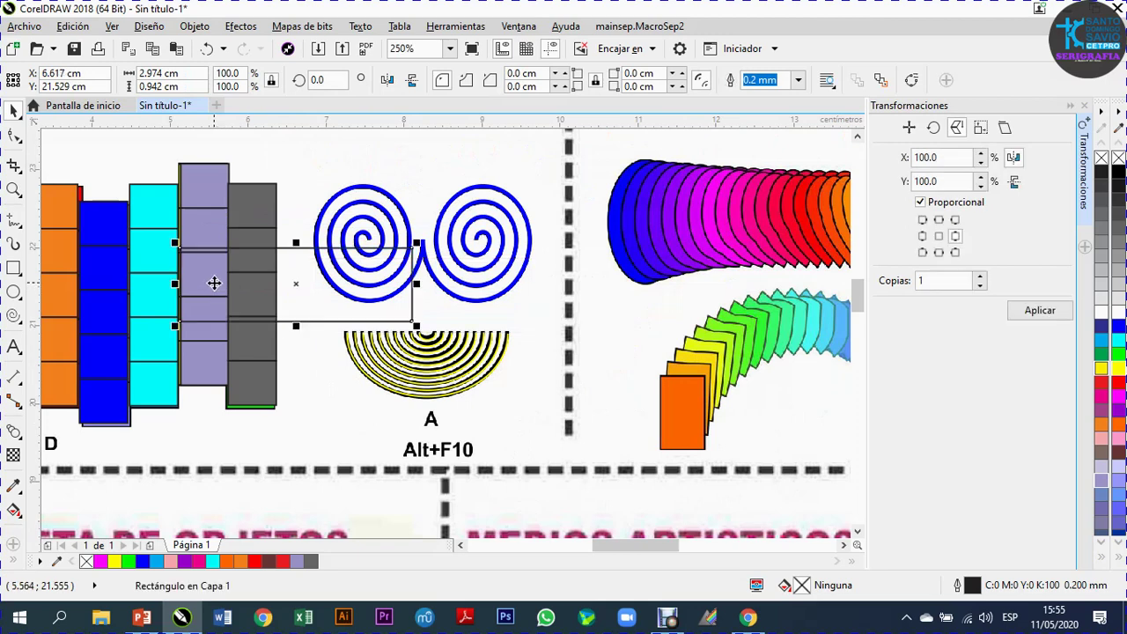
key("Delete")
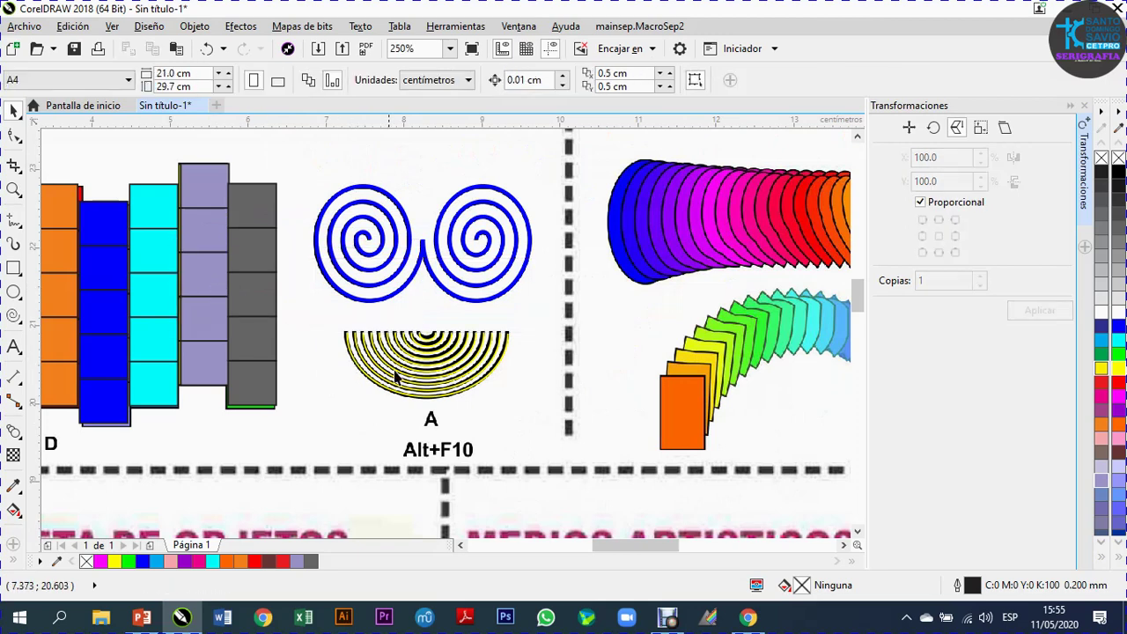
Recolour the outline of the trimmed half spiral bright green and check its lower edge against the sample
left_click(419, 380)
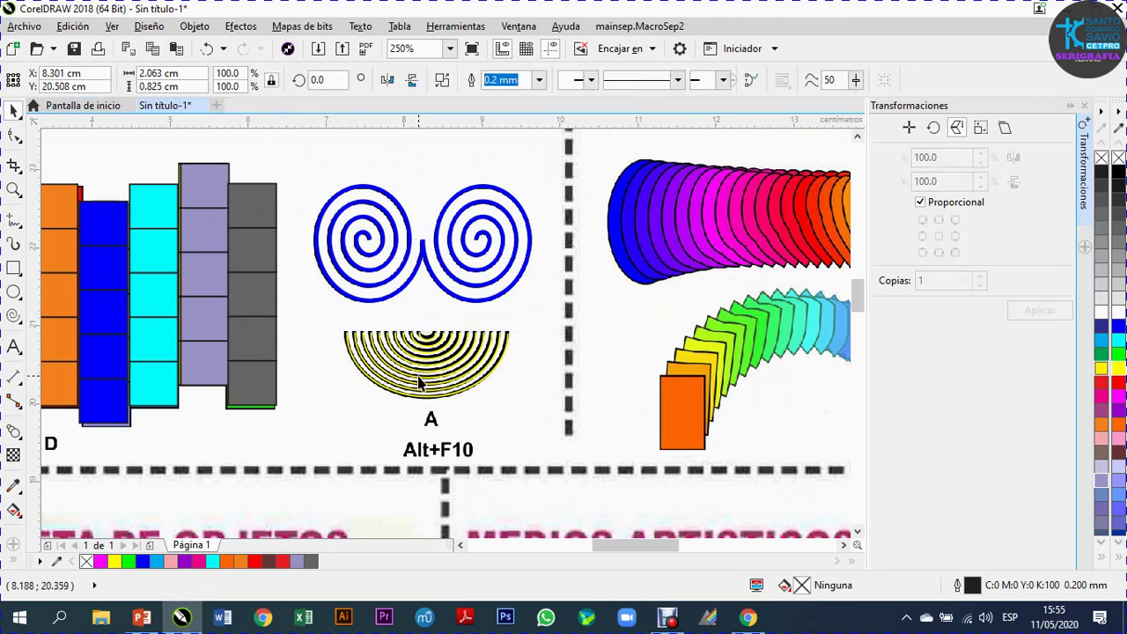
left_click(1118, 355)
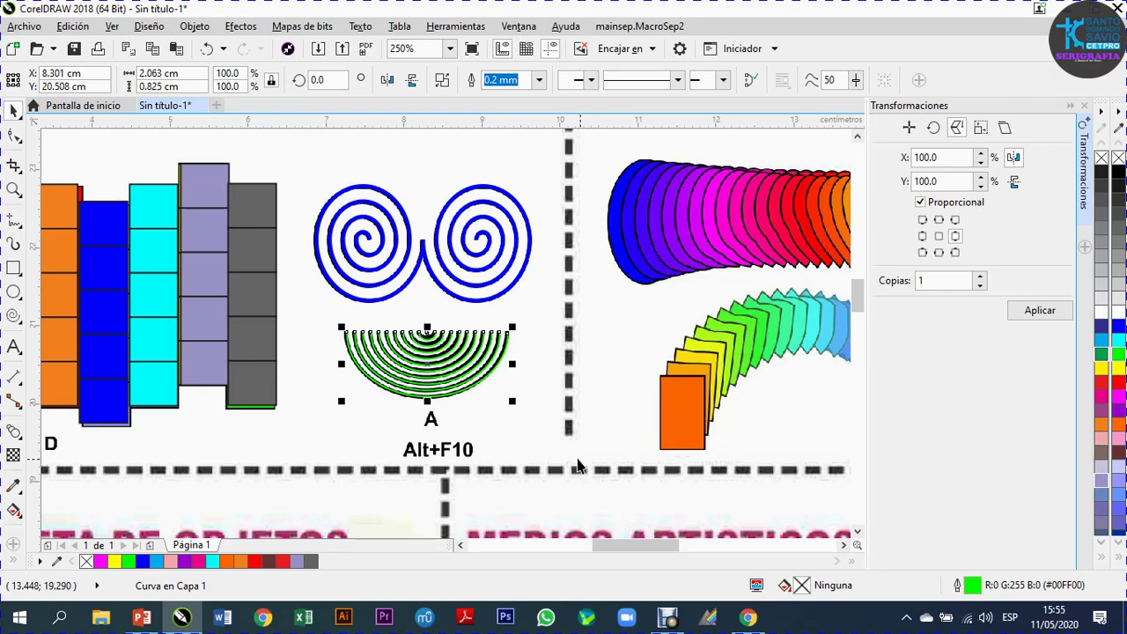
scroll(415, 382, "up", 4)
scroll(418, 343, "down", 2)
scroll(438, 402, "up", 1)
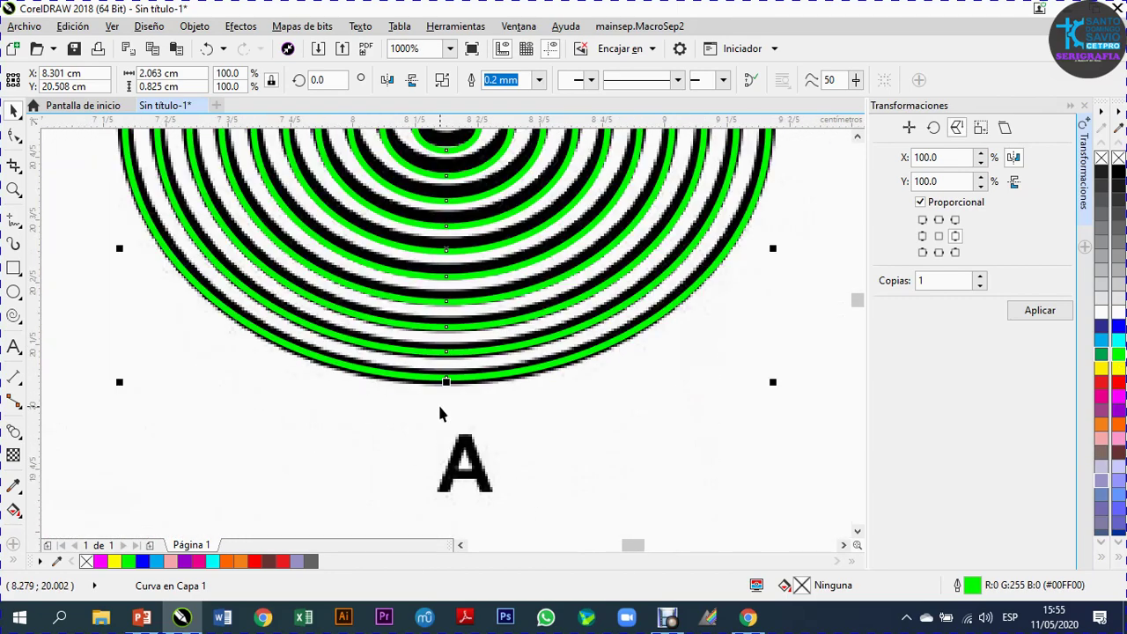
Check the green half spiral against its sample and examine the Mezcla de objetos samples on the practice sheet
scroll(432, 377, "down", 1)
scroll(431, 295, "up", 1)
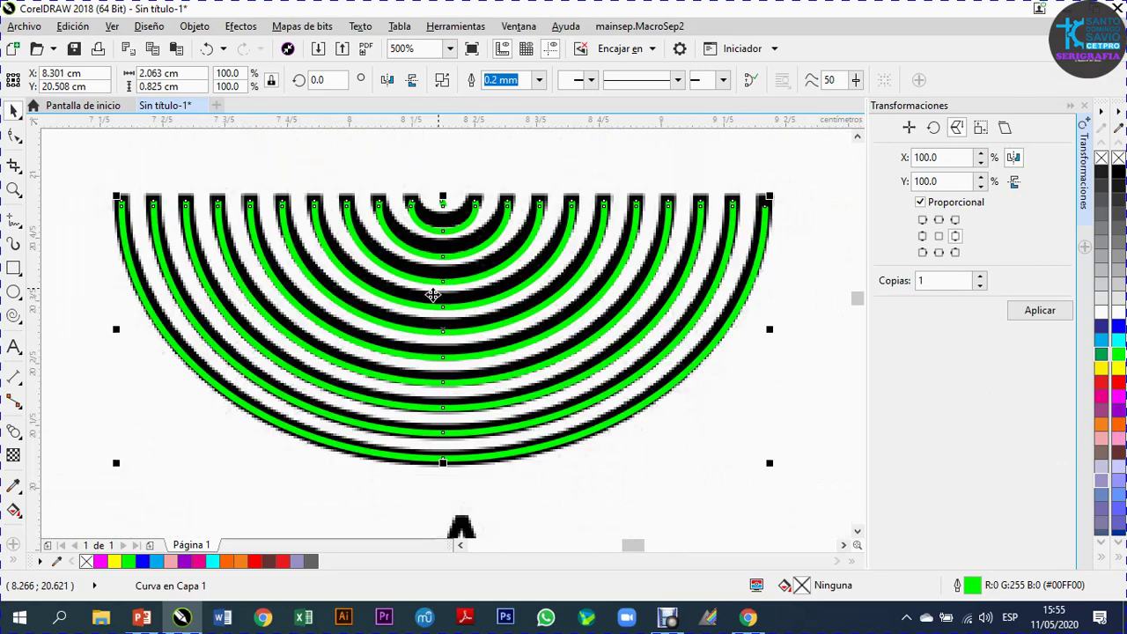
scroll(431, 295, "down", 1)
scroll(432, 295, "down", 1)
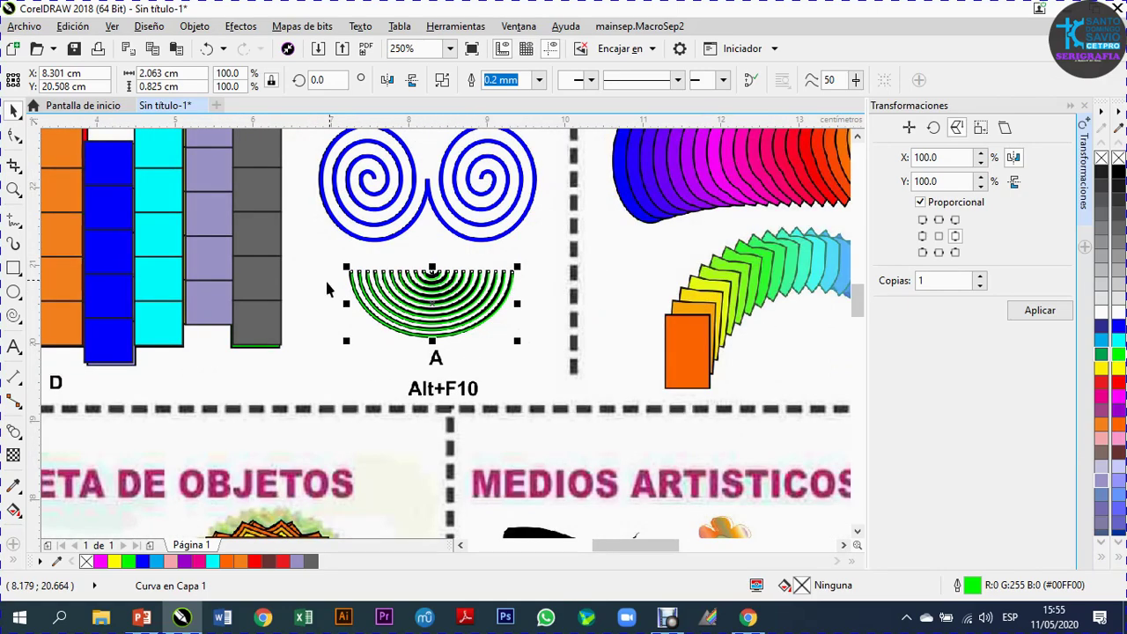
scroll(334, 287, "down", 1)
scroll(359, 303, "down", 1)
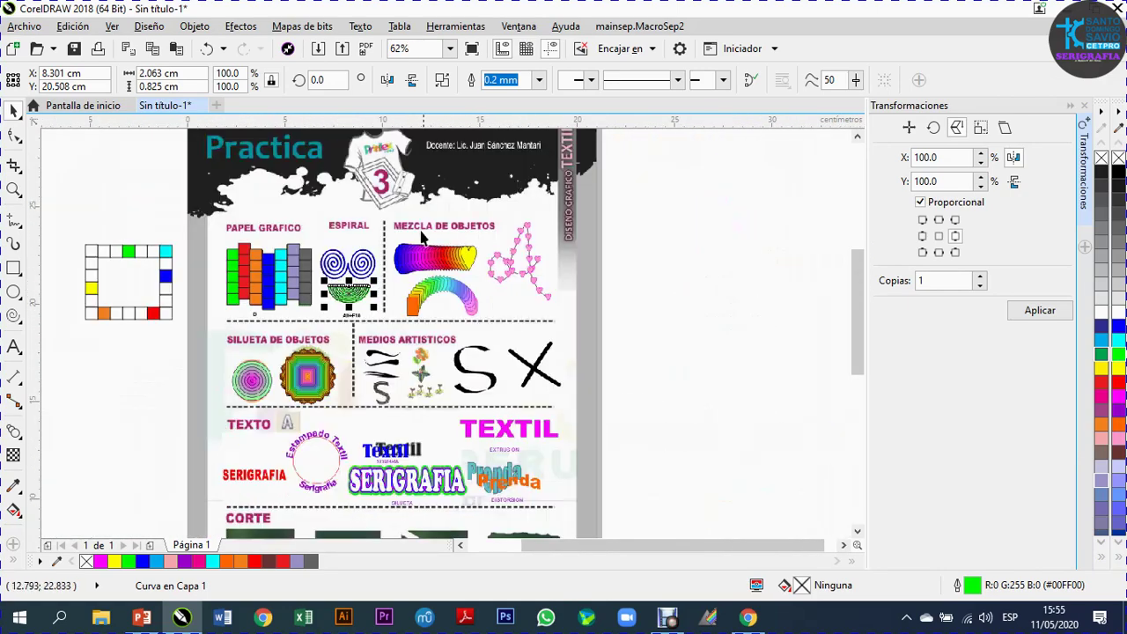
scroll(521, 299, "up", 1)
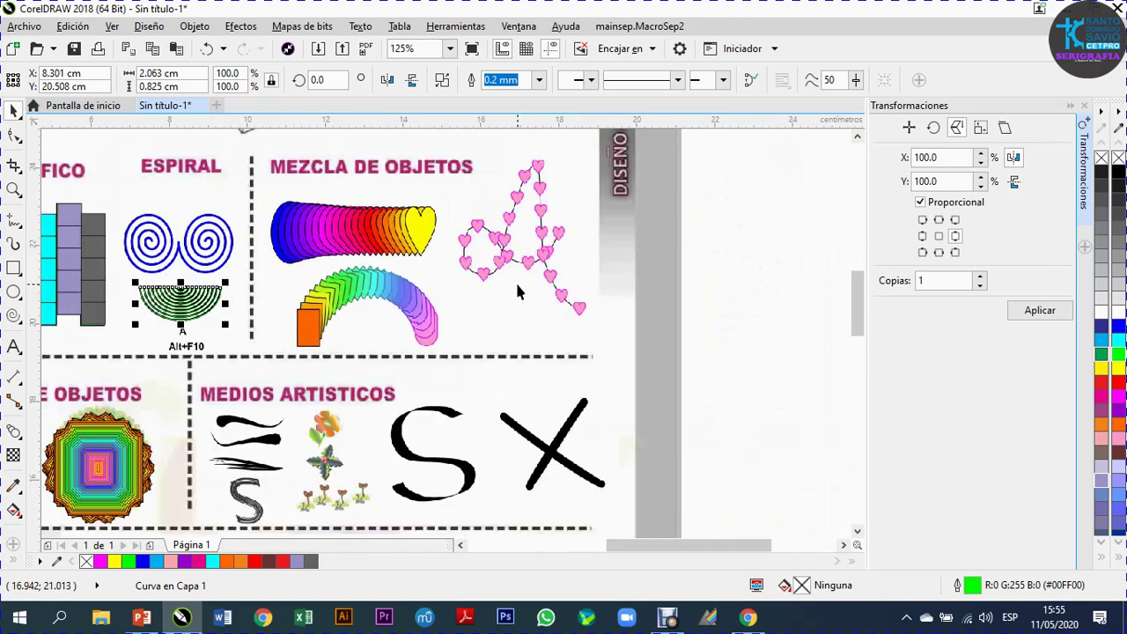
scroll(515, 291, "down", 1)
scroll(504, 241, "up", 1)
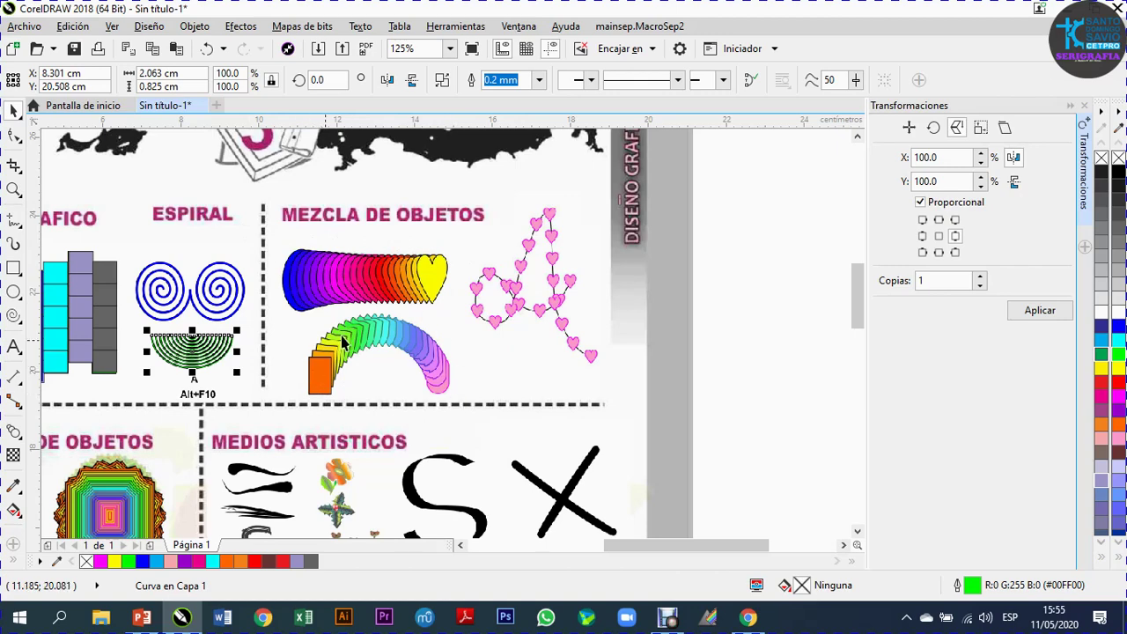
scroll(306, 324, "down", 2)
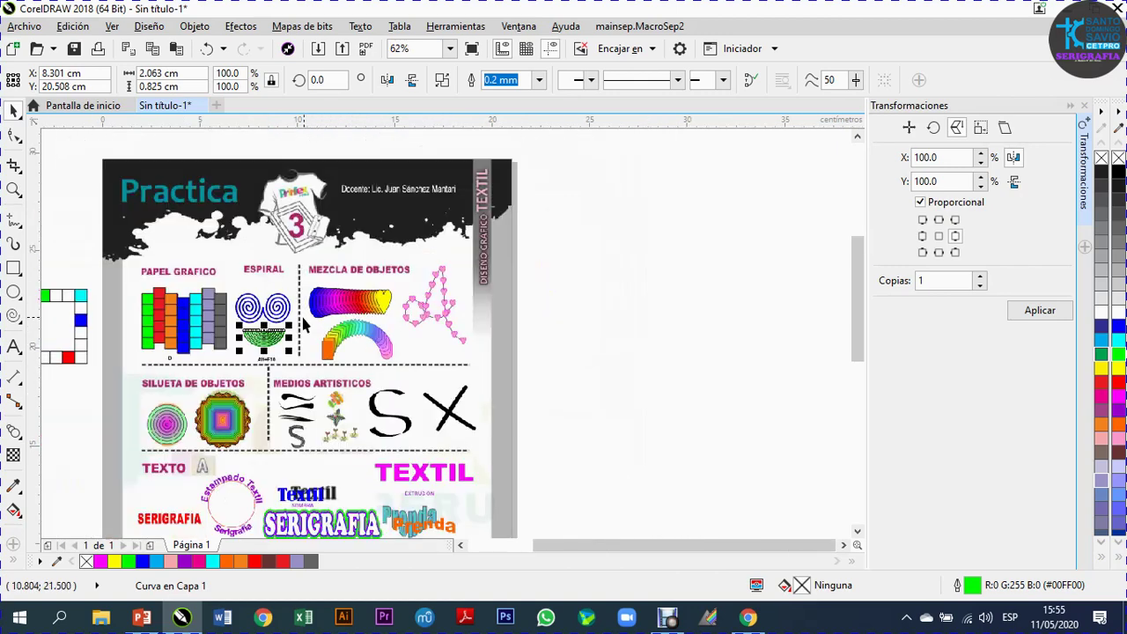
scroll(728, 325, "up", 2)
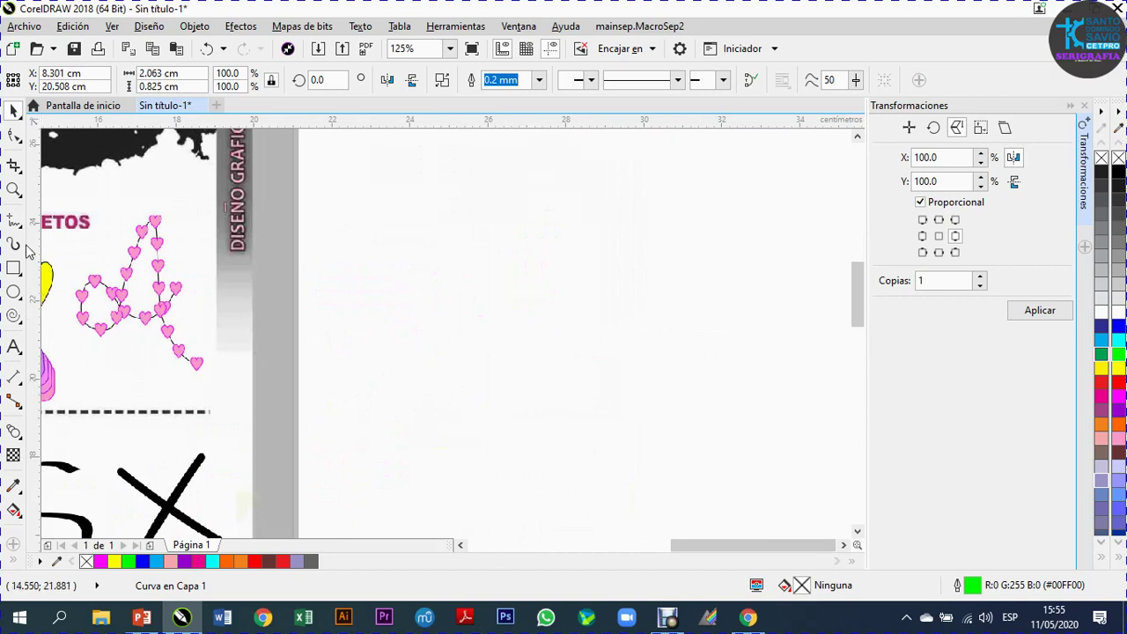
Draw a nine-point complex star about 1.40 by 1.38 cm in the empty area beside the practice sheet
left_click(21, 326)
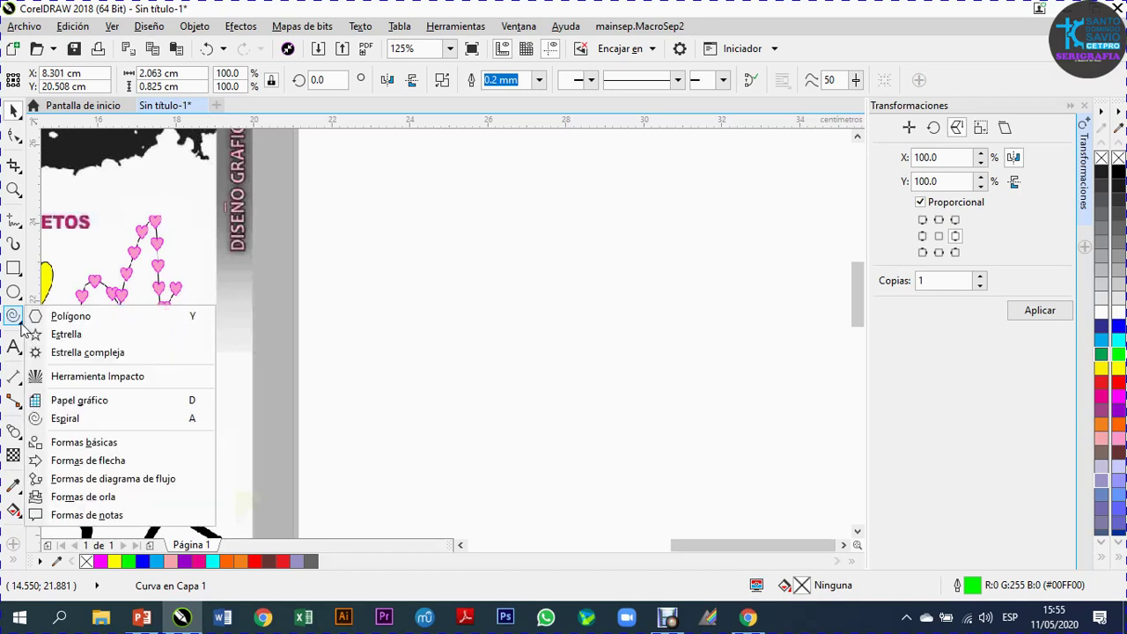
left_click(70, 361)
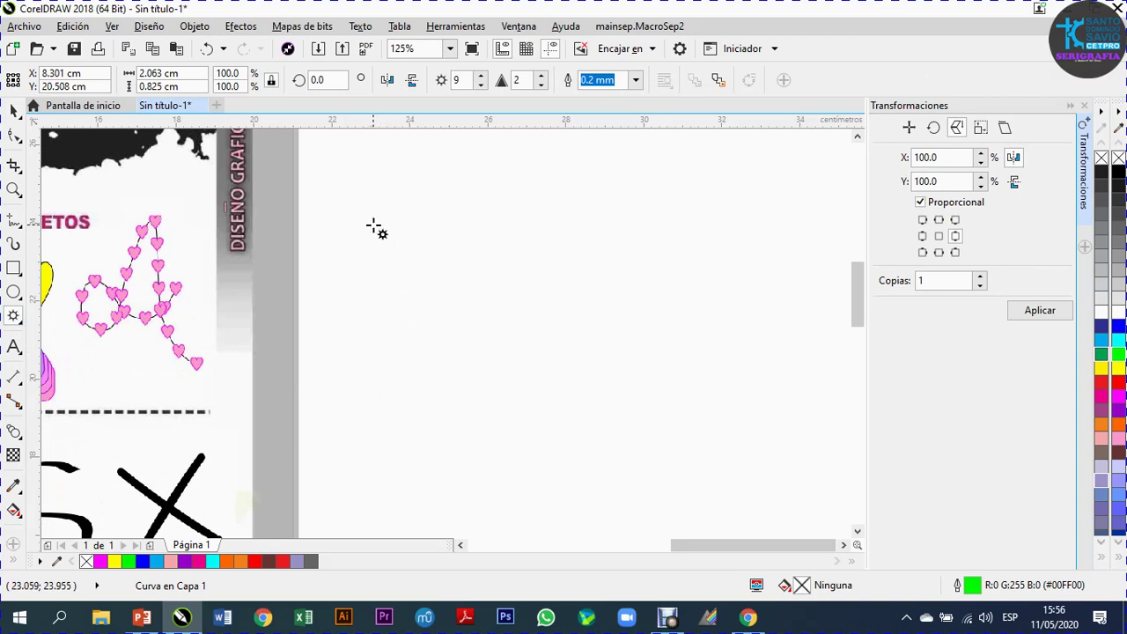
left_click_drag(376, 230, 404, 273)
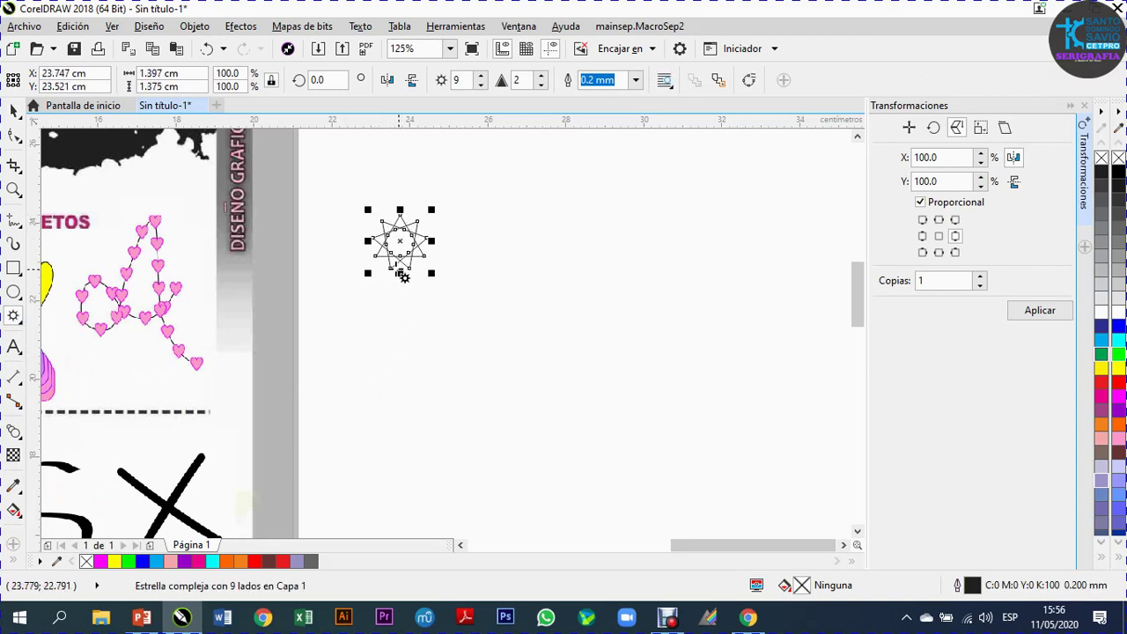
Draw a square about 0.93 cm wide well to the lower right of the star and deselect it
left_click(22, 300)
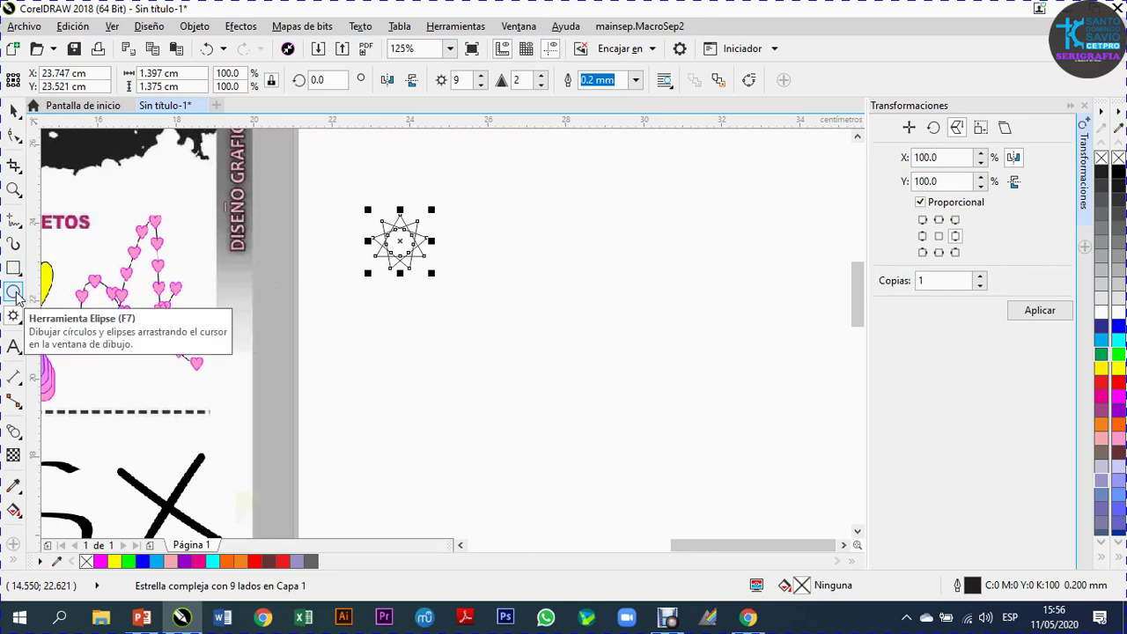
left_click(14, 268)
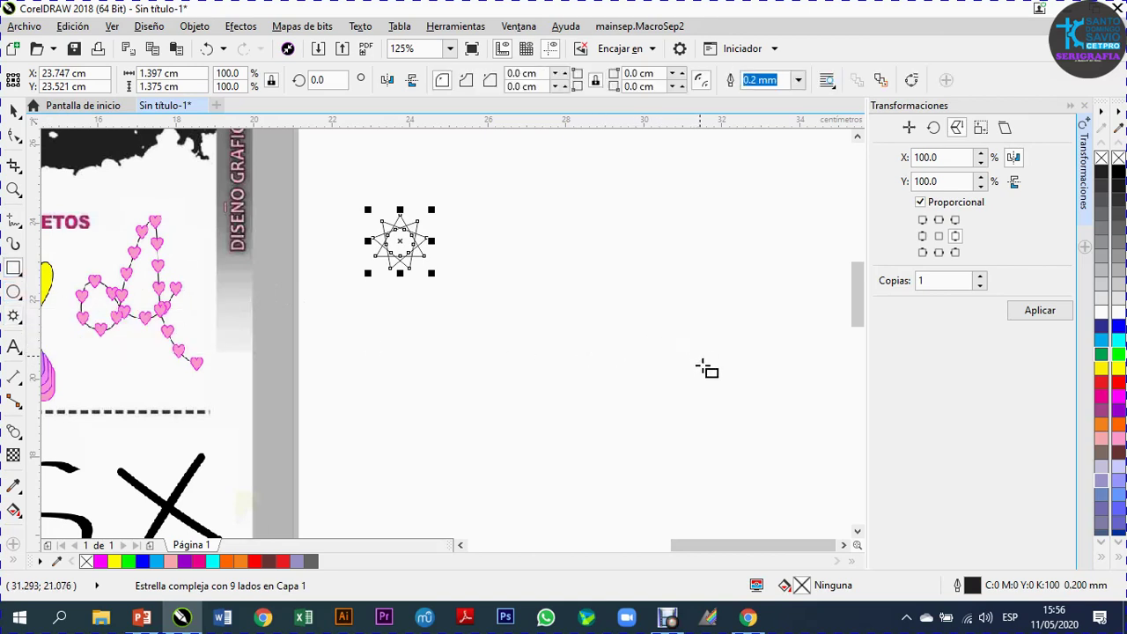
left_click_drag(809, 378, 822, 416)
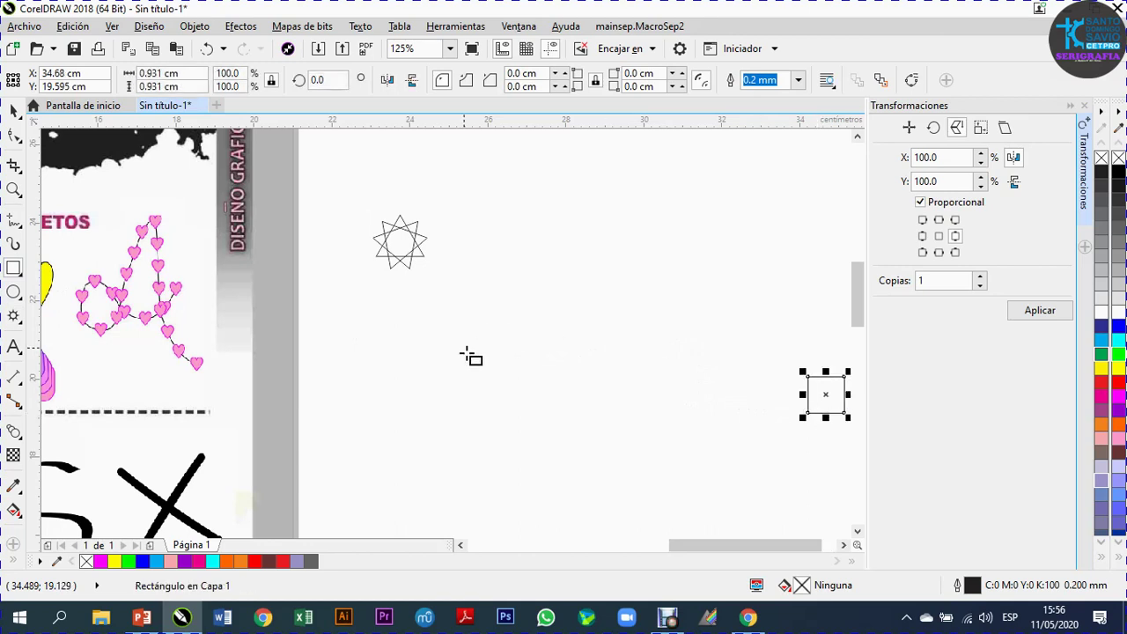
left_click(13, 110)
left_click(384, 347)
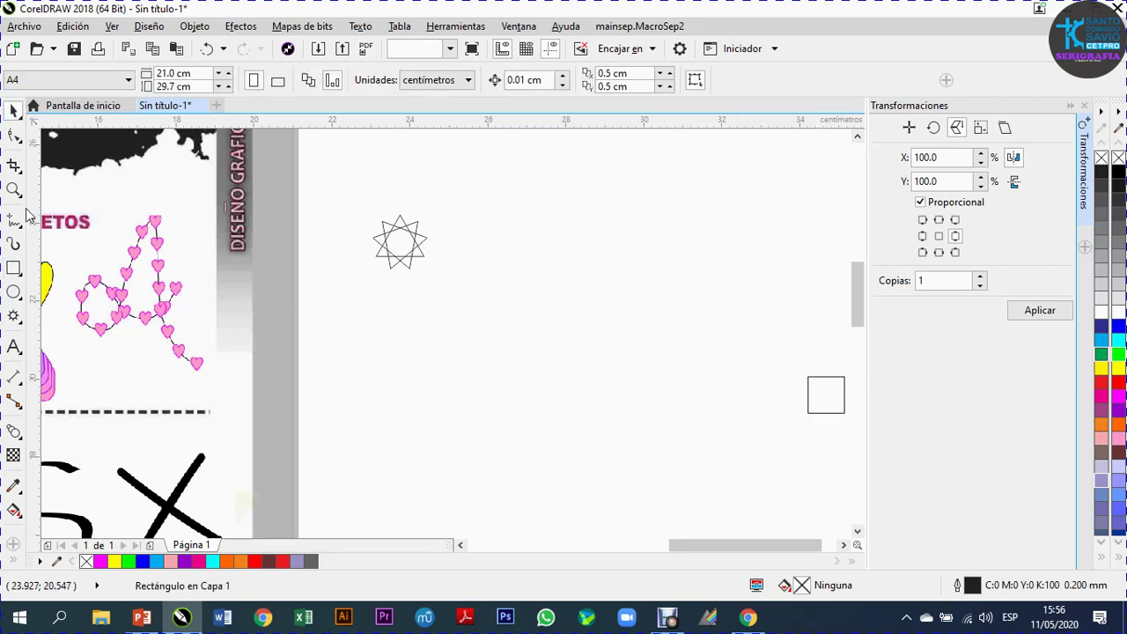
Draw a straight Bézier line from the centre of the star to the centre of the square
left_click(16, 225)
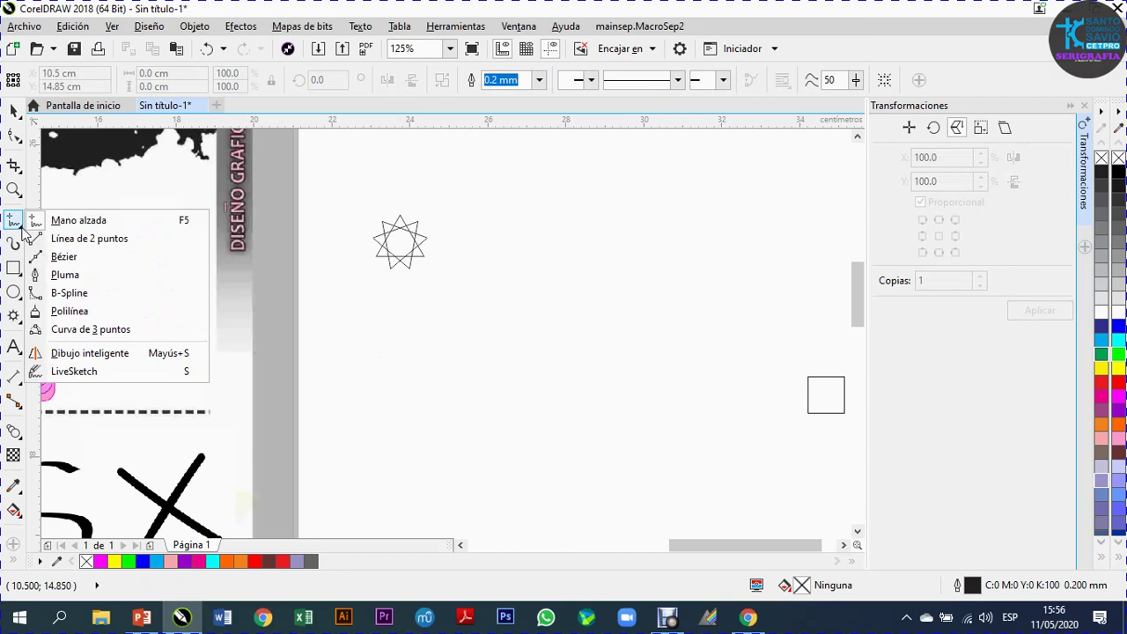
left_click(63, 256)
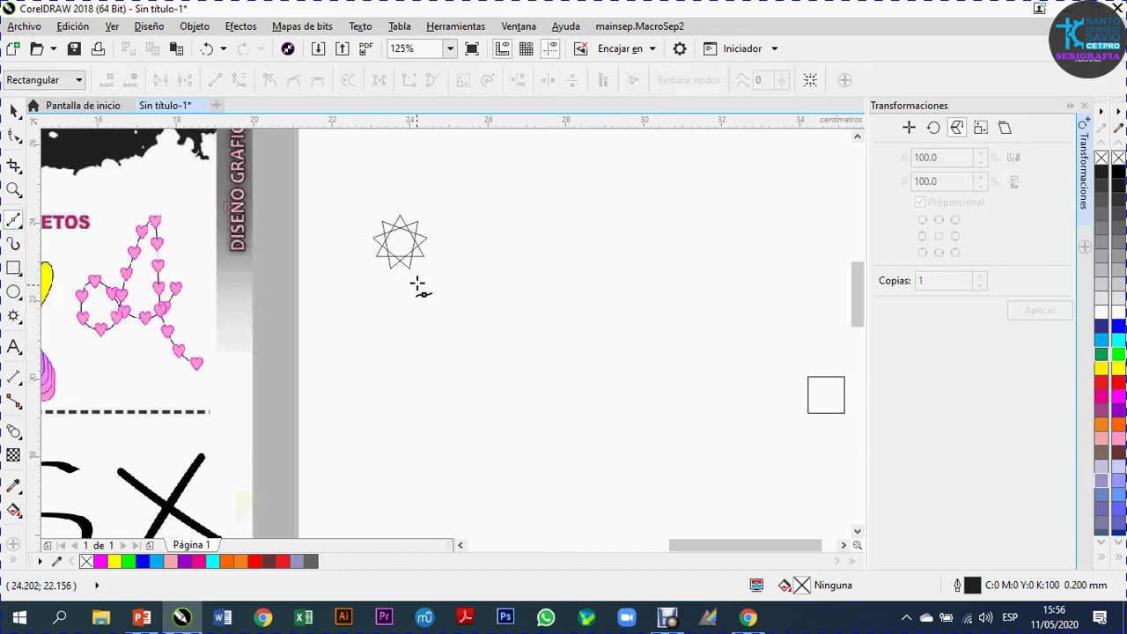
left_click(401, 242)
left_click(825, 396)
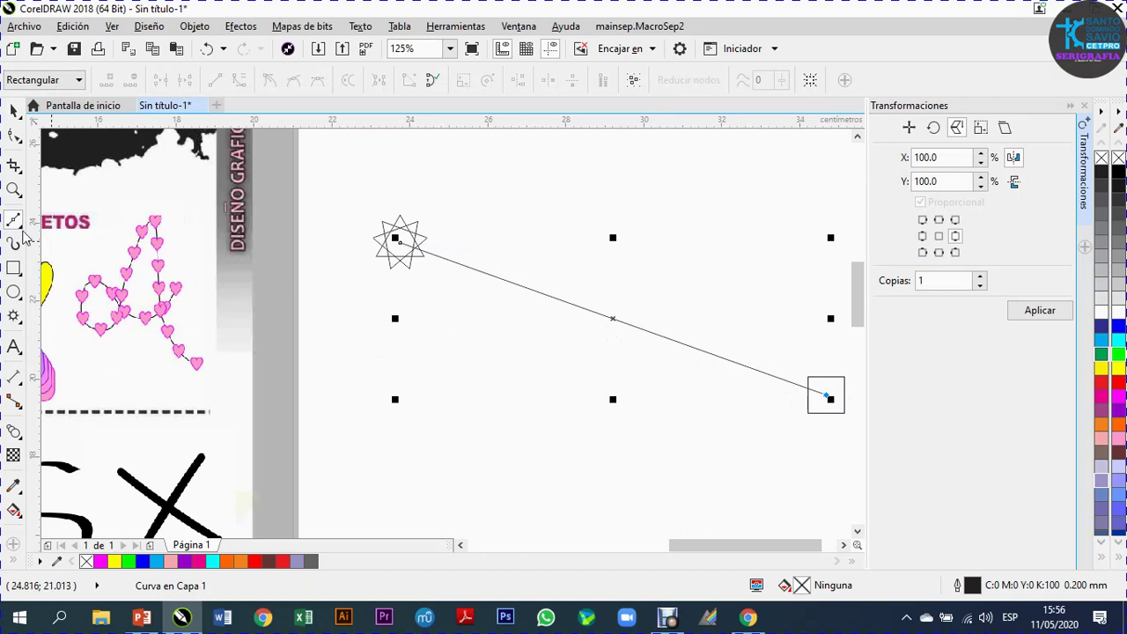
Convert the connecting line to a curve and bend it into an S, arching up near the star and dipping near the square
left_click(13, 135)
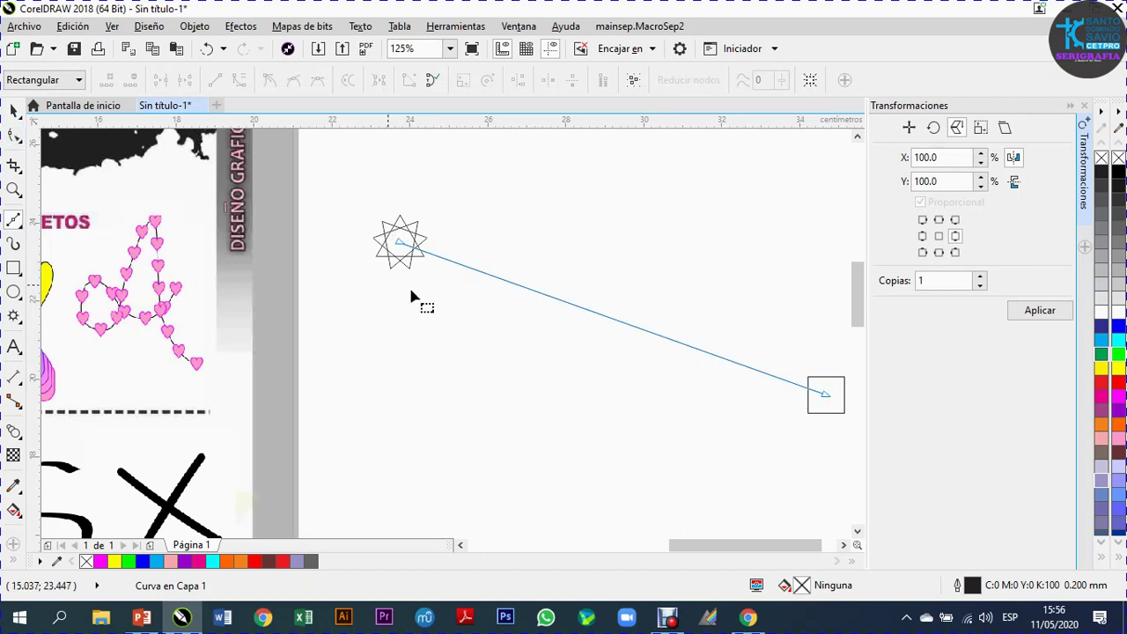
right_click(468, 270)
left_click(521, 338)
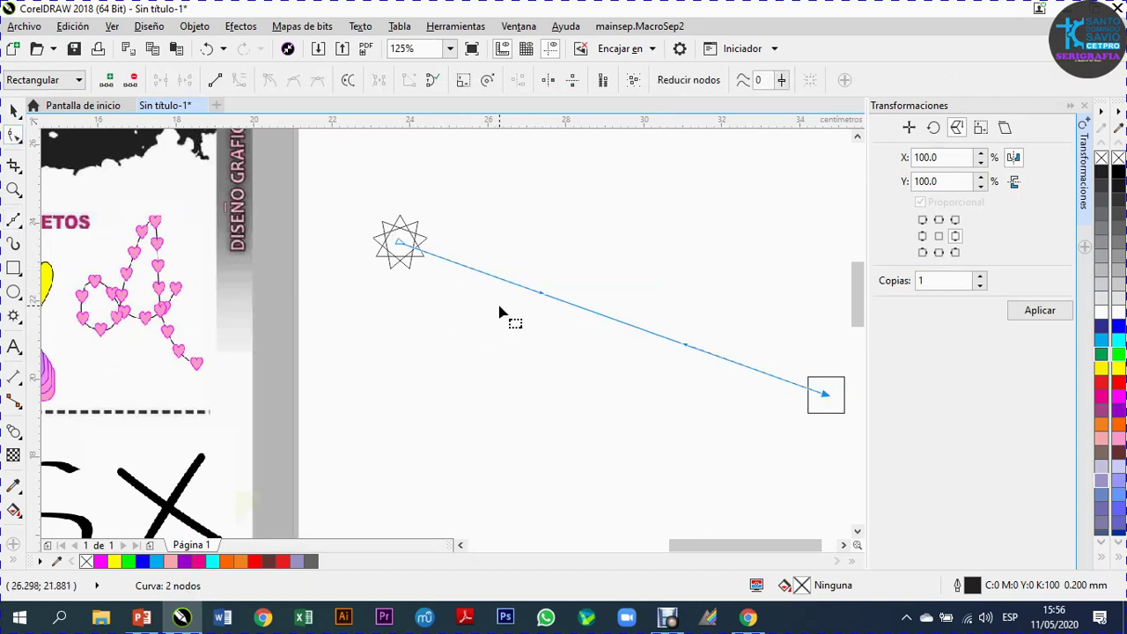
left_click_drag(541, 295, 565, 200)
left_click_drag(686, 344, 651, 453)
left_click_drag(567, 196, 598, 176)
left_click_drag(653, 457, 627, 456)
left_click(366, 473)
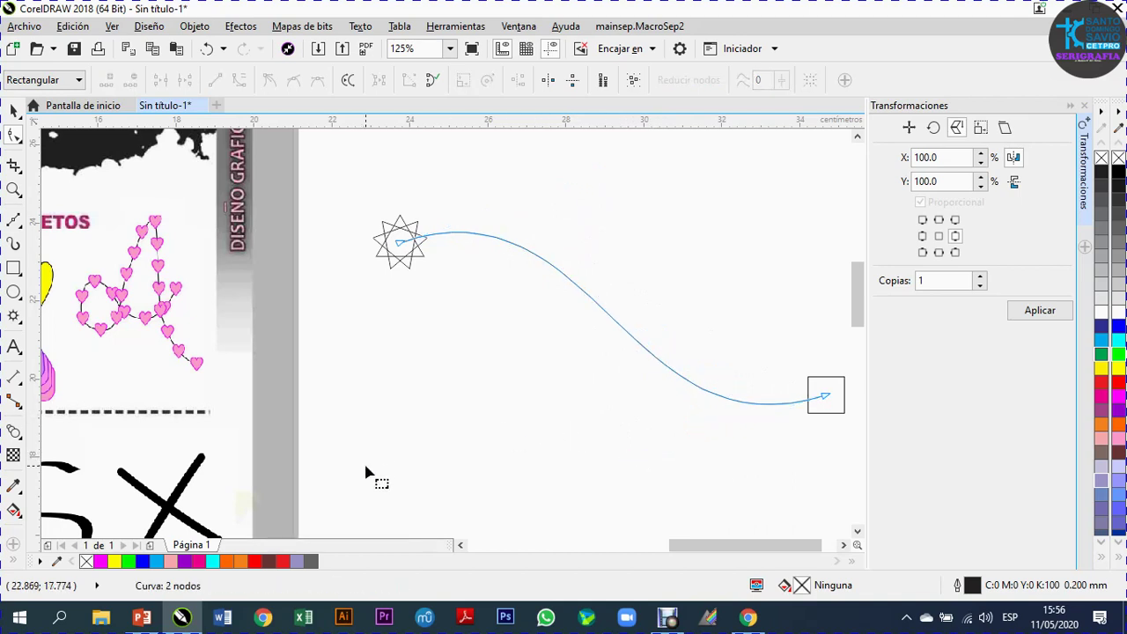
Set the outline width of the S-shaped curve to 0.5 mm and deselect it
scroll(555, 455, "down", 2)
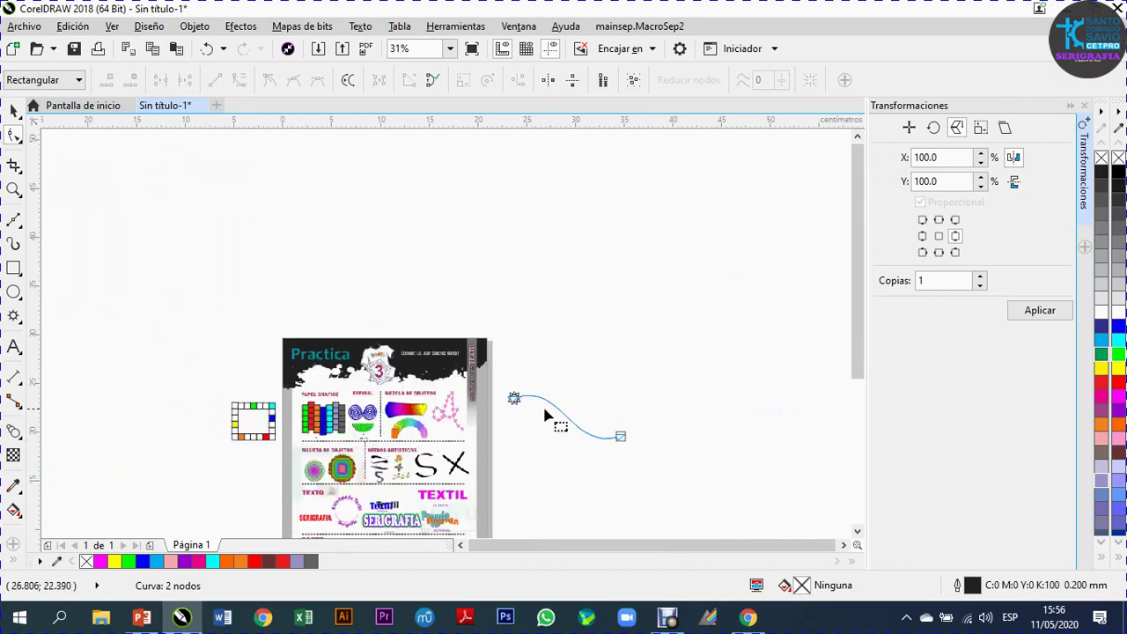
scroll(547, 415, "up", 3)
scroll(548, 350, "down", 1)
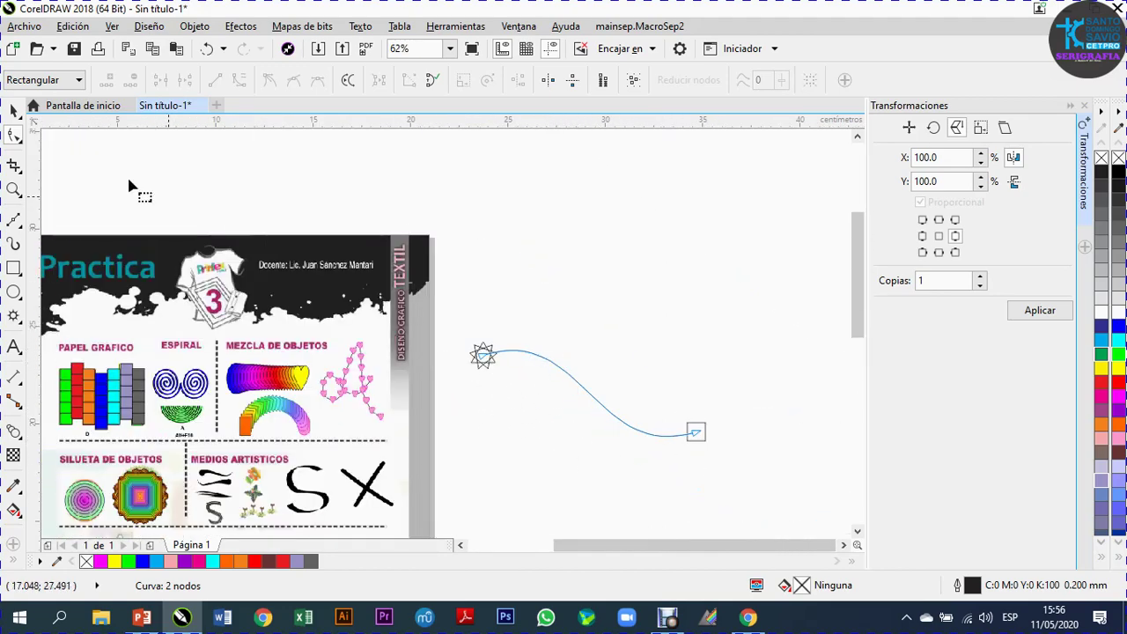
left_click(11, 108)
scroll(596, 438, "up", 2)
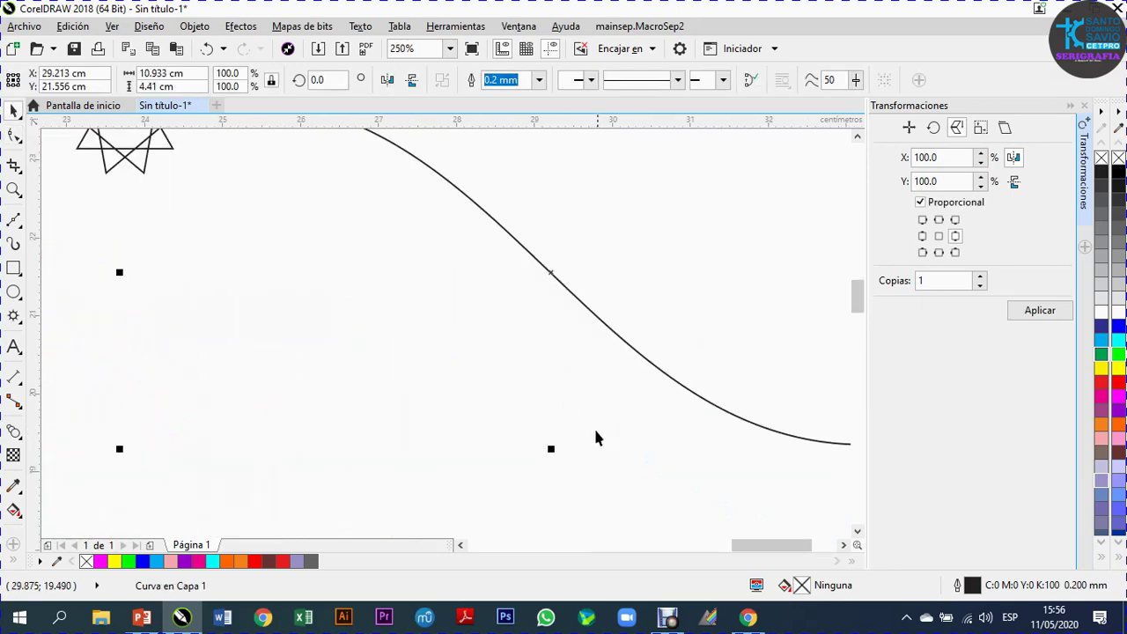
left_click(539, 81)
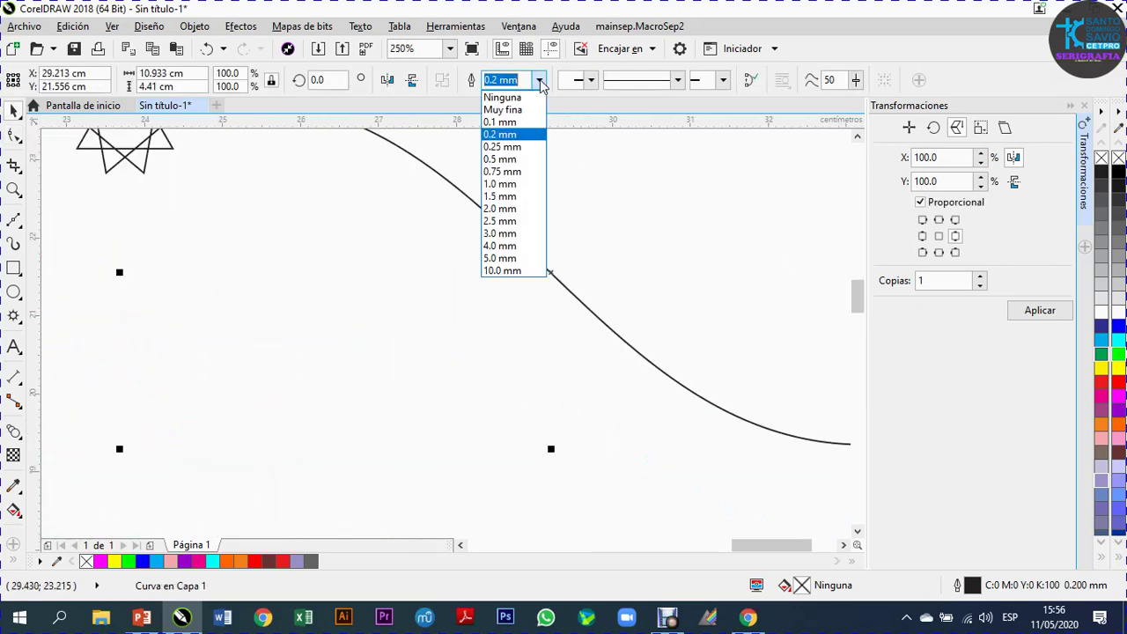
left_click(517, 161)
scroll(490, 257, "down", 5)
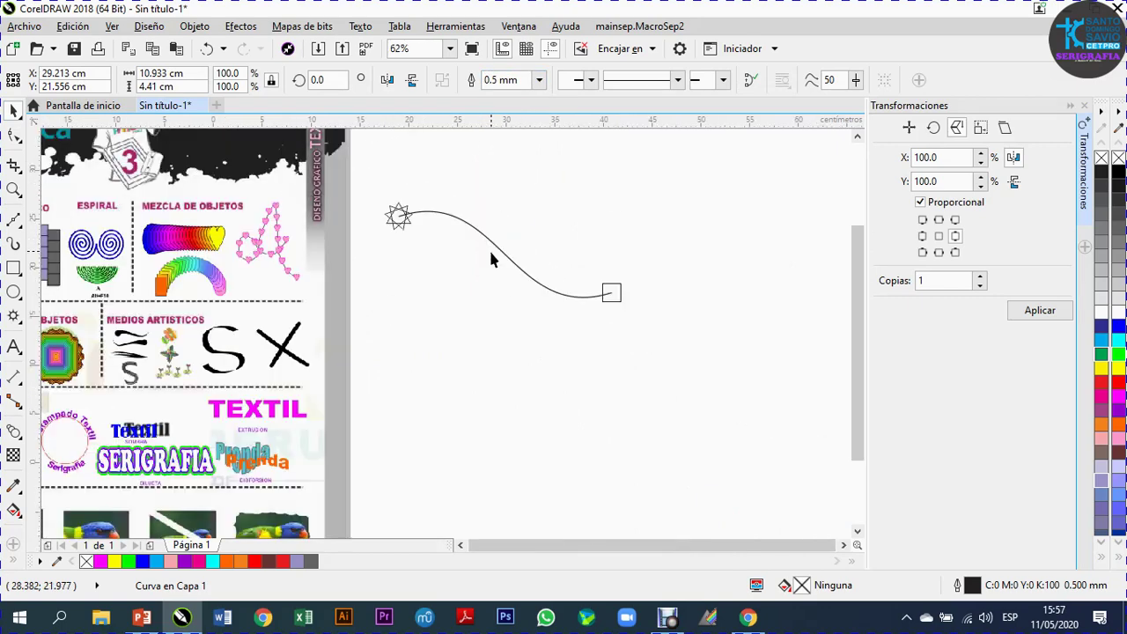
scroll(488, 244, "up", 3)
left_click(407, 339)
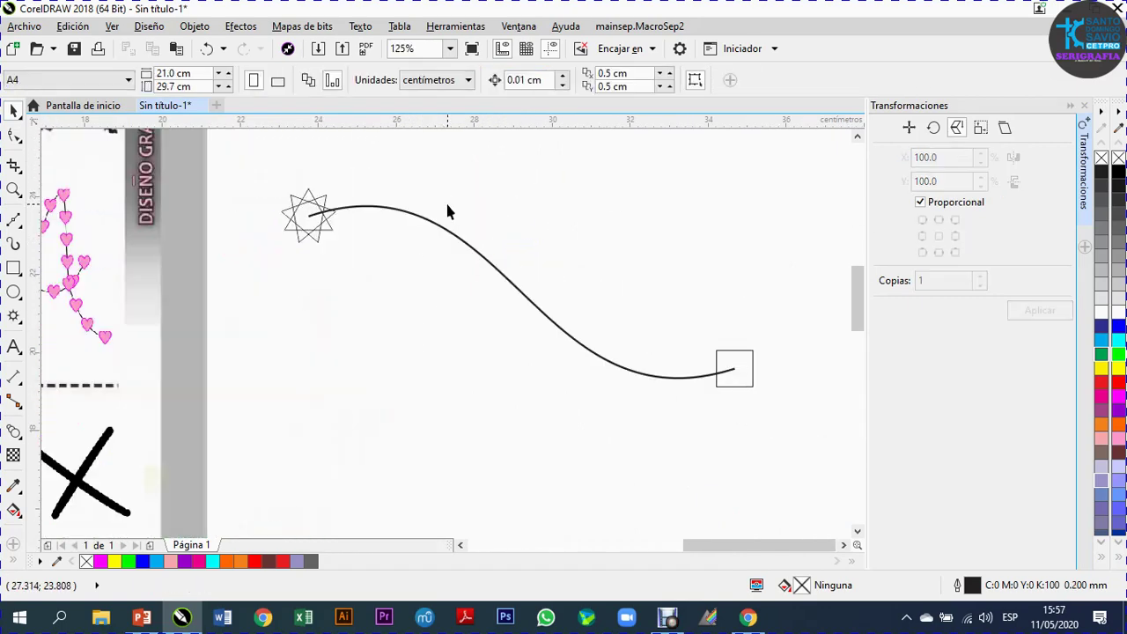
Try blending the star into the square with 20 steps
scroll(447, 212, "up", 2)
scroll(447, 211, "down", 3)
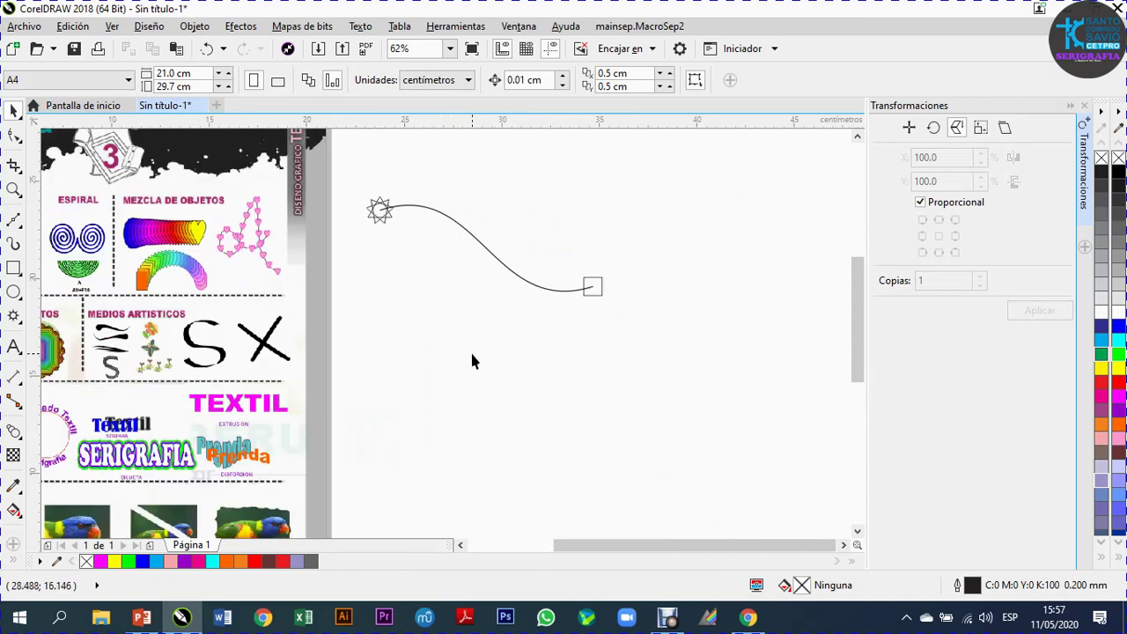
left_click(19, 437)
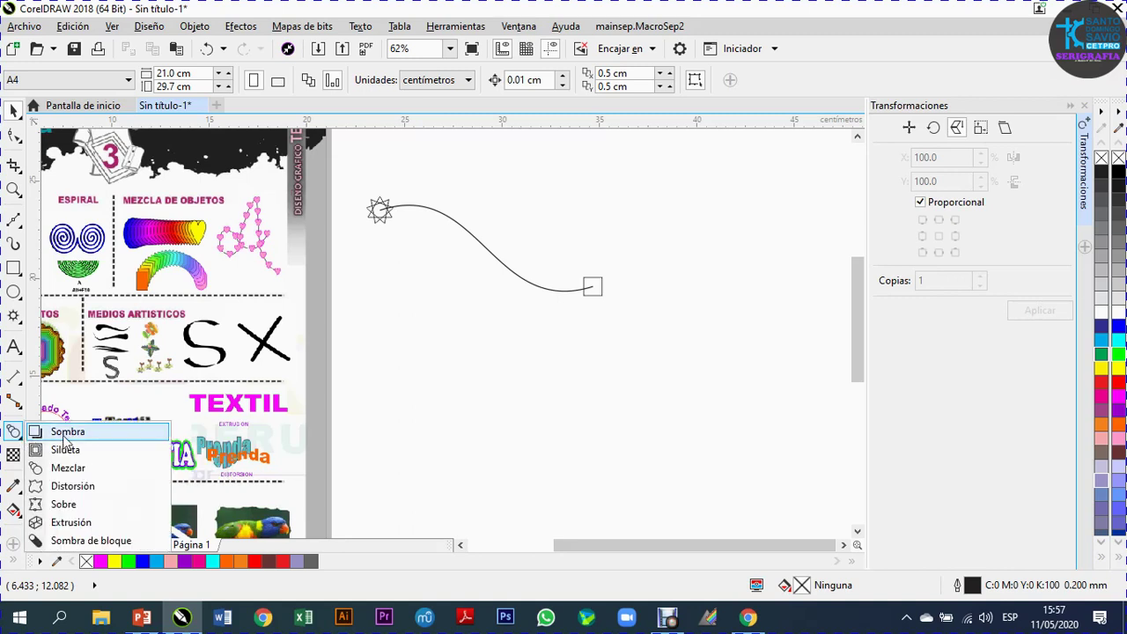
left_click(16, 437)
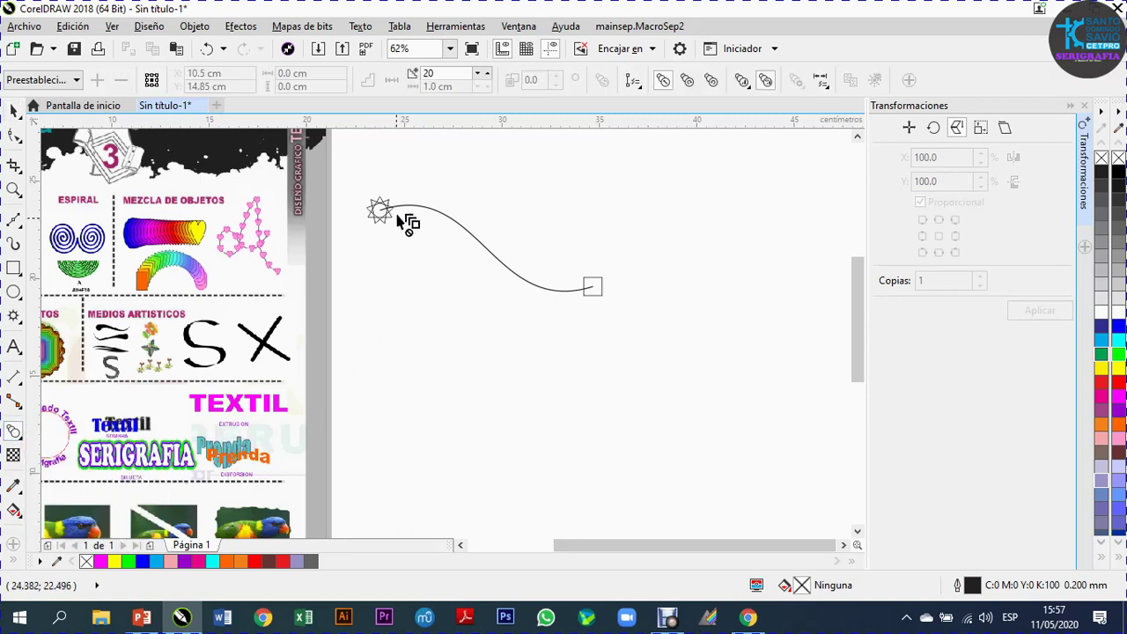
scroll(403, 216, "up", 2)
left_click_drag(359, 222, 797, 380)
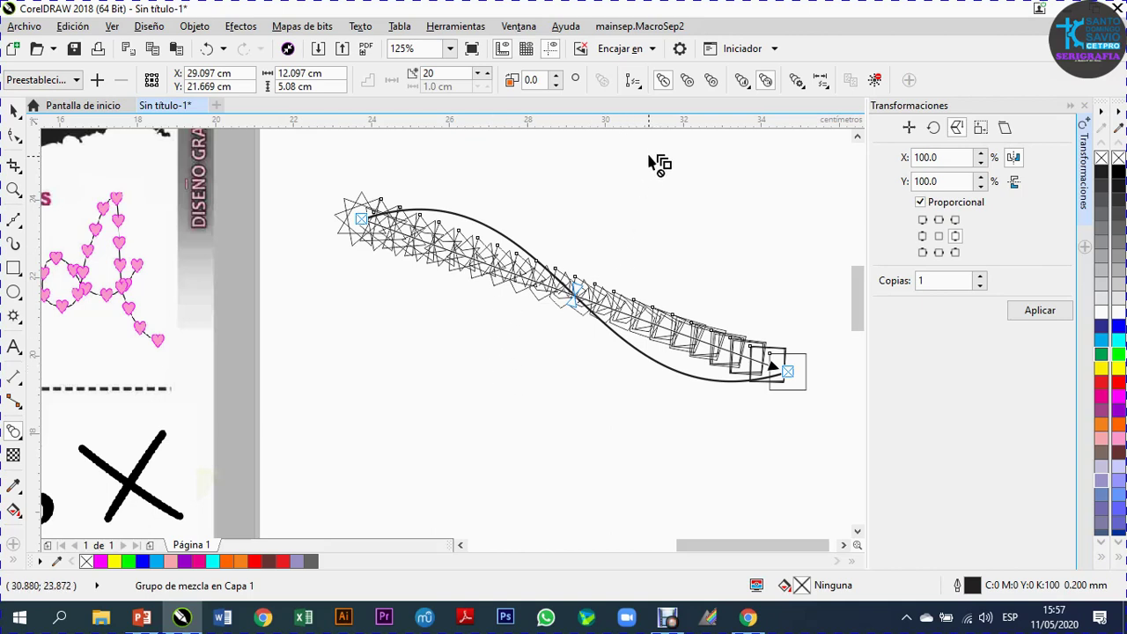
Start assigning a new path to the blend, but undo the blend instead of picking the curve
left_click(633, 80)
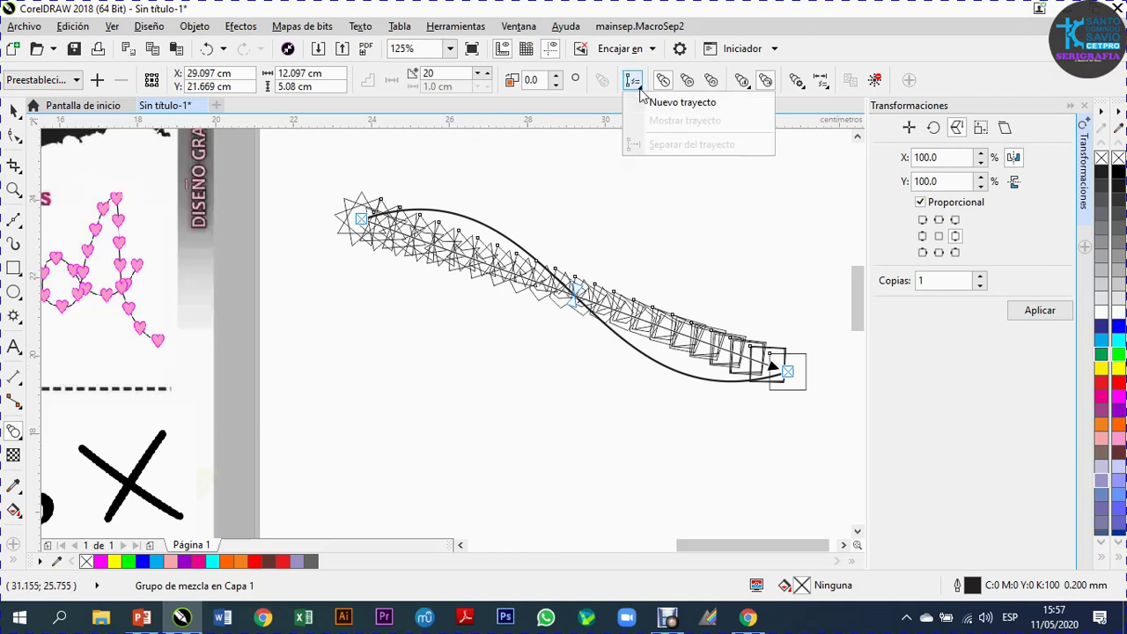
left_click(682, 102)
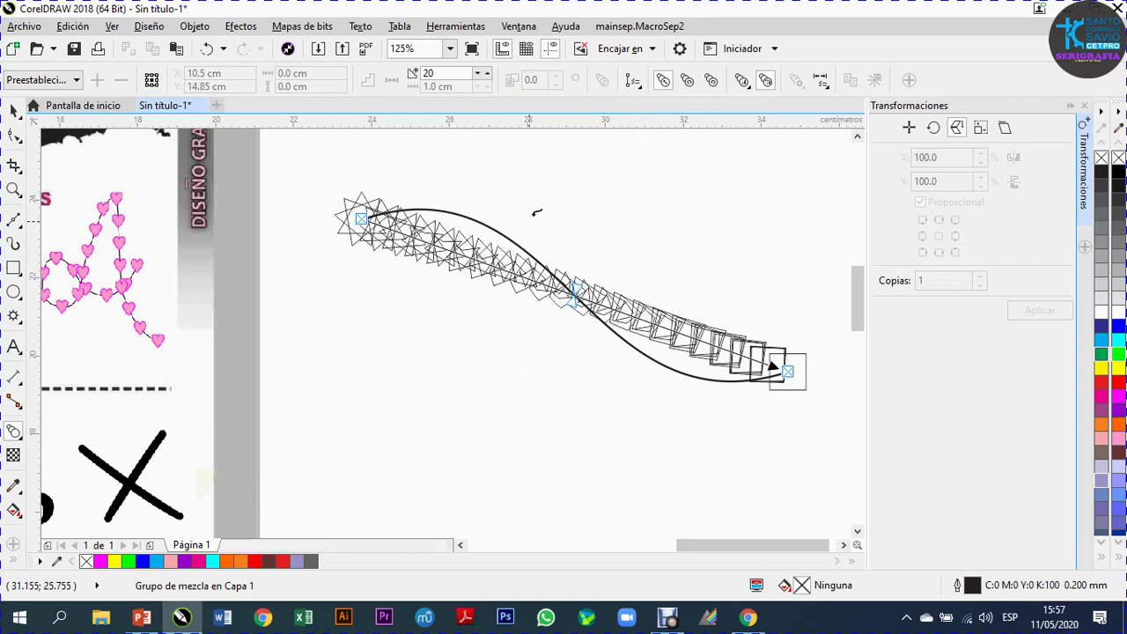
key("ctrl+z")
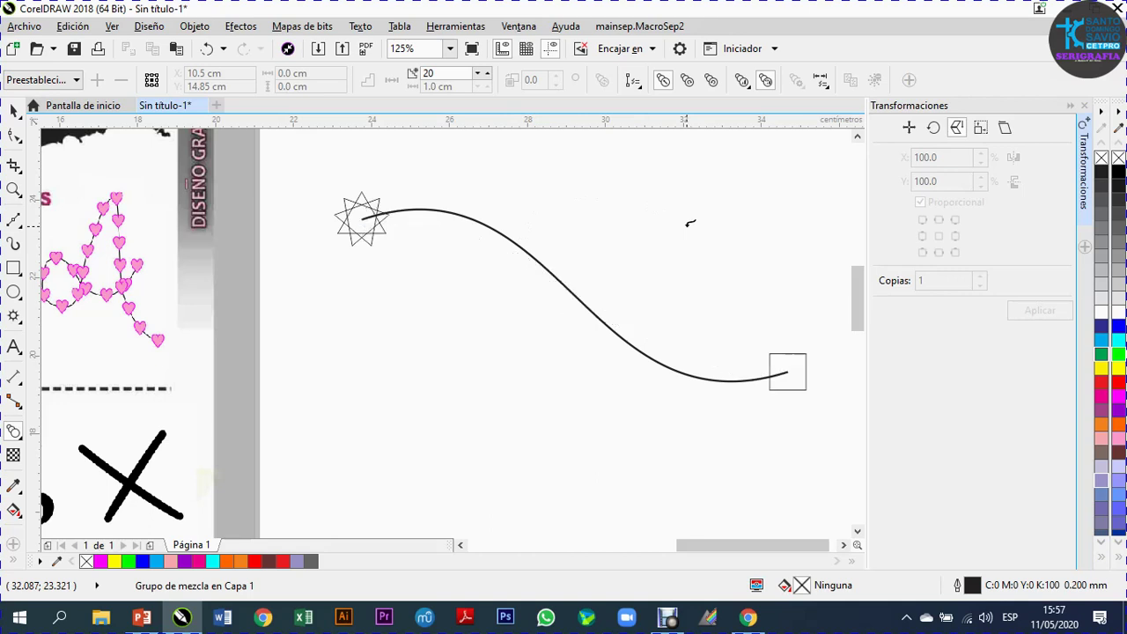
Fill the square with bright green and give it a magenta outline
left_click(13, 110)
left_click(483, 394)
left_click(788, 392)
left_click(1119, 355)
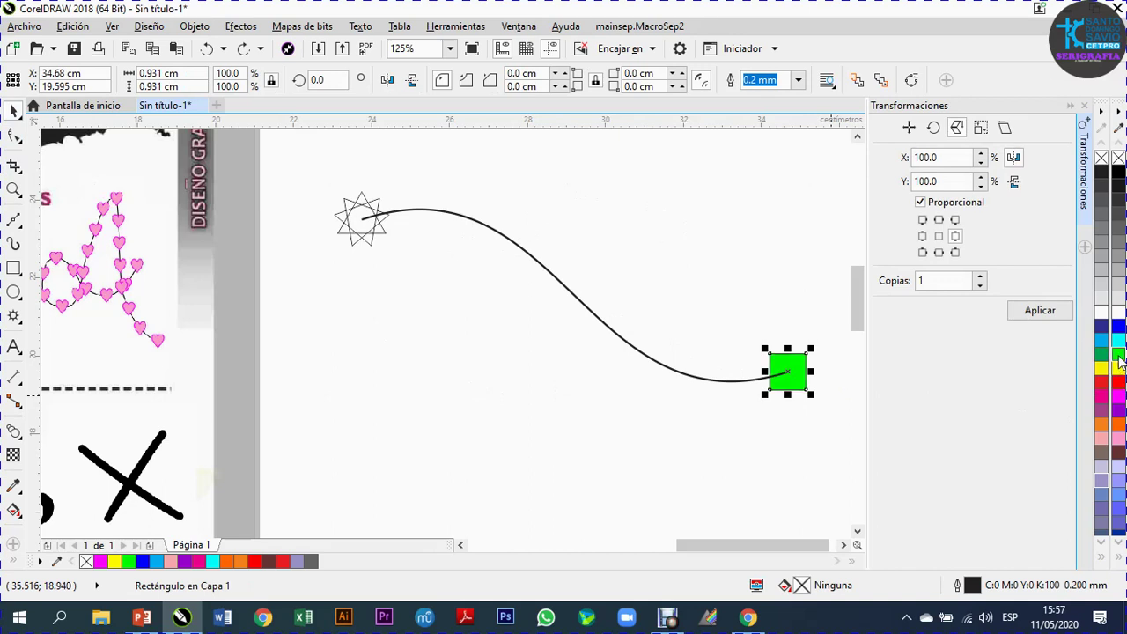
right_click(1120, 341)
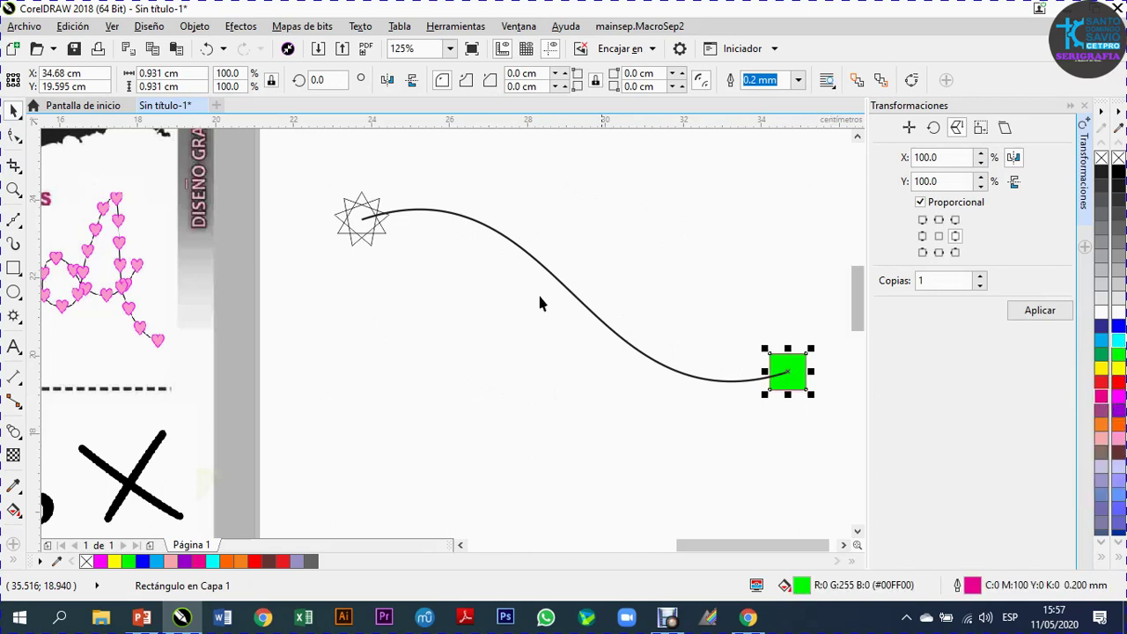
Fill the star at the start of the curve with orange (#FF6600) and give it a blue outline
left_click(372, 225)
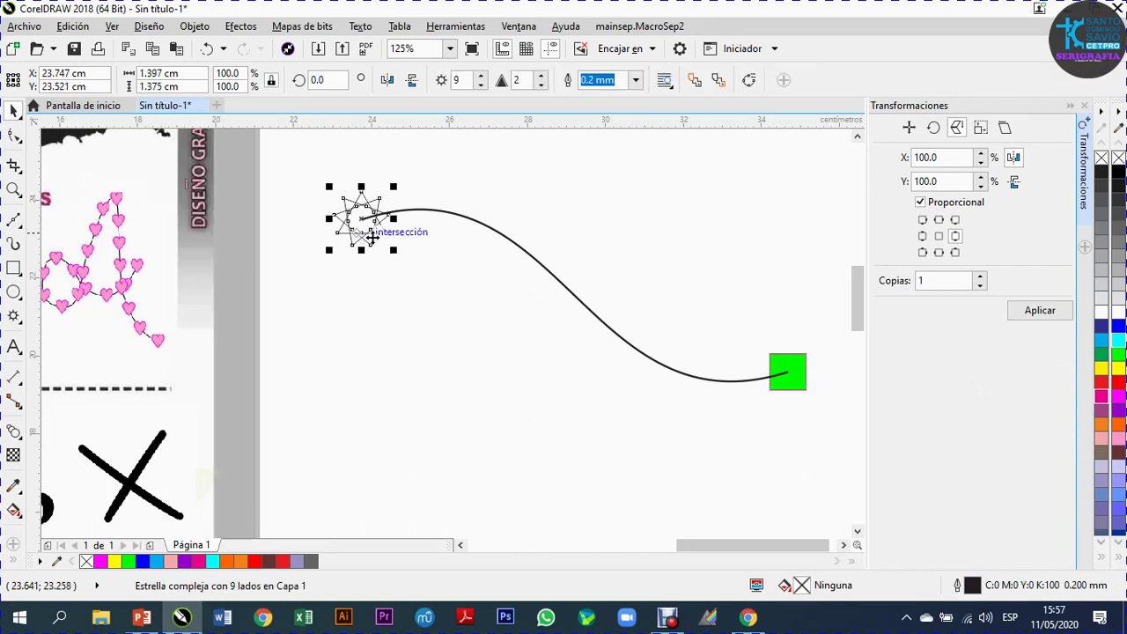
left_click(1120, 425)
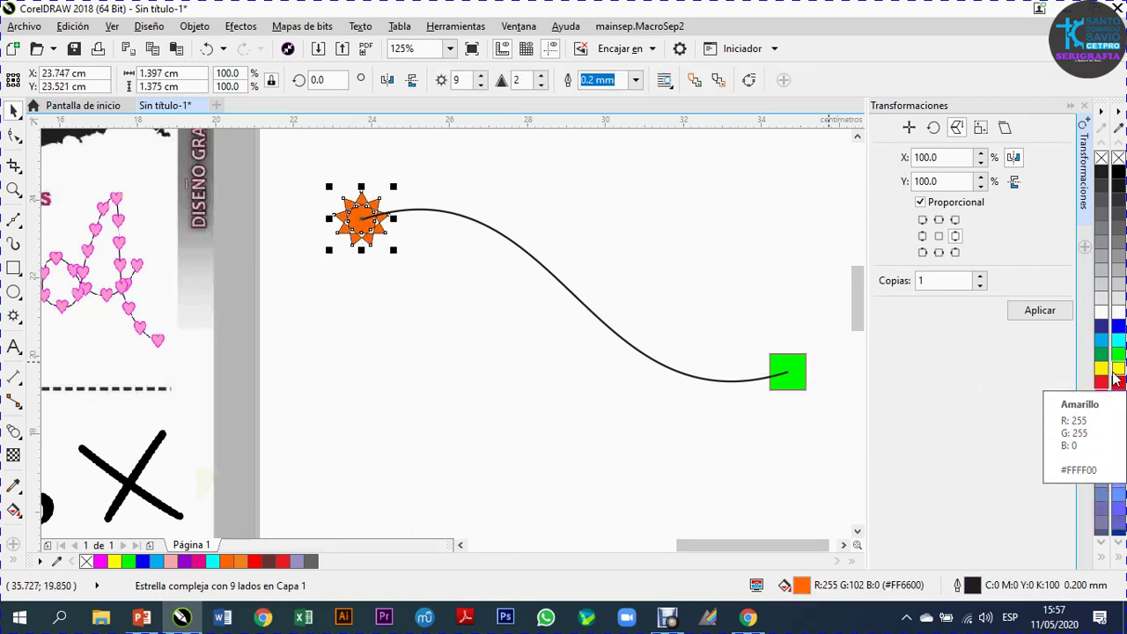
right_click(1121, 326)
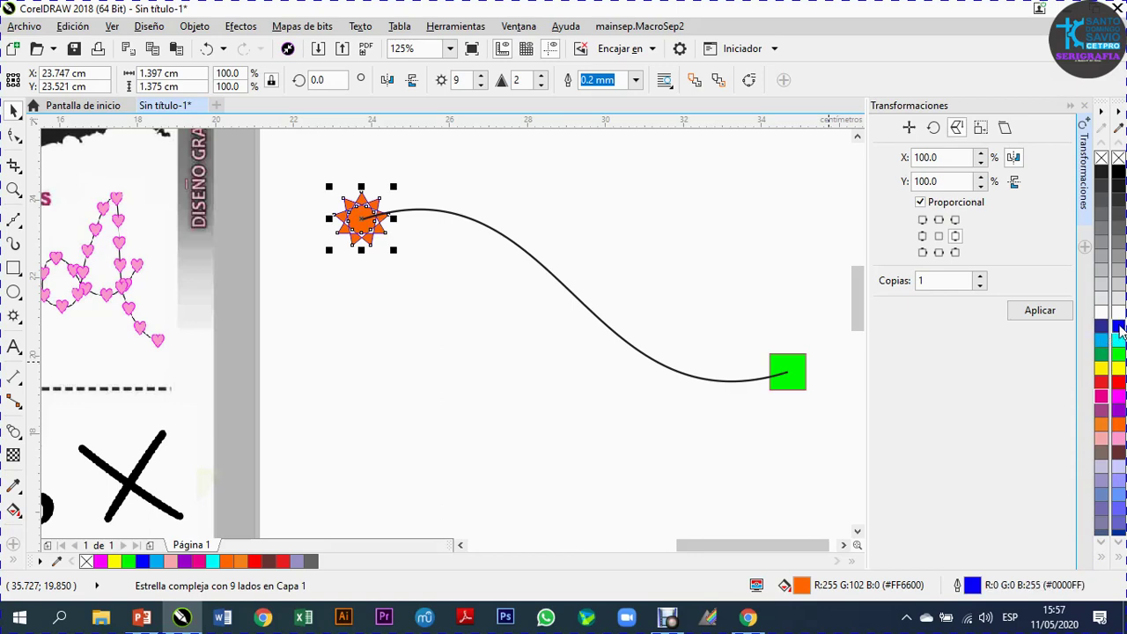
left_click(382, 307)
scroll(356, 214, "up", 3)
scroll(357, 214, "down", 2)
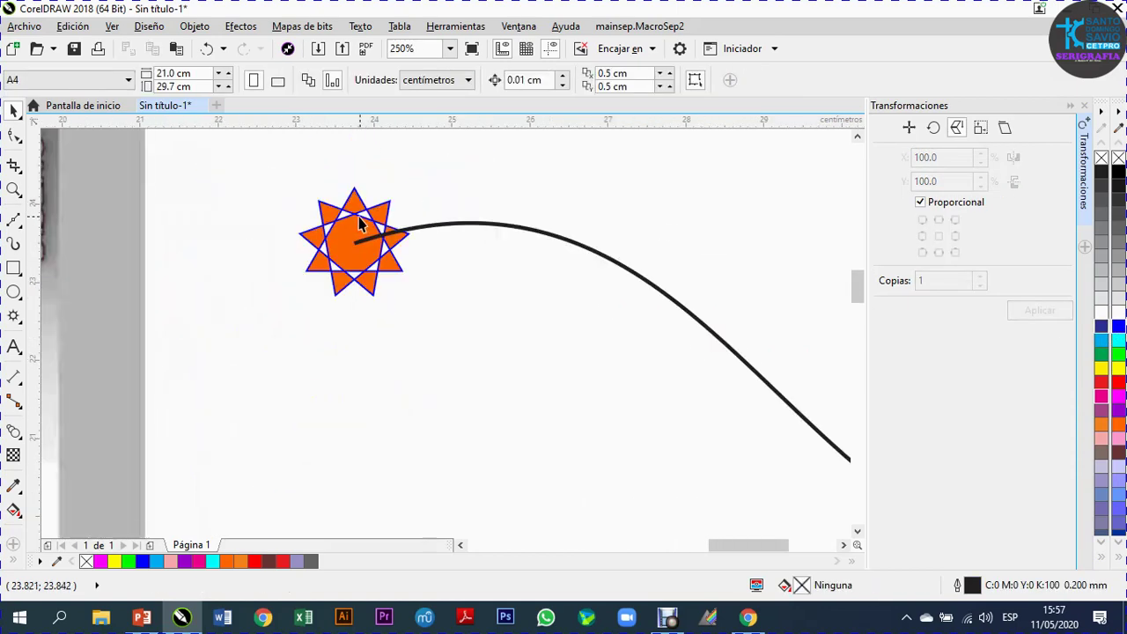
scroll(360, 224, "down", 1)
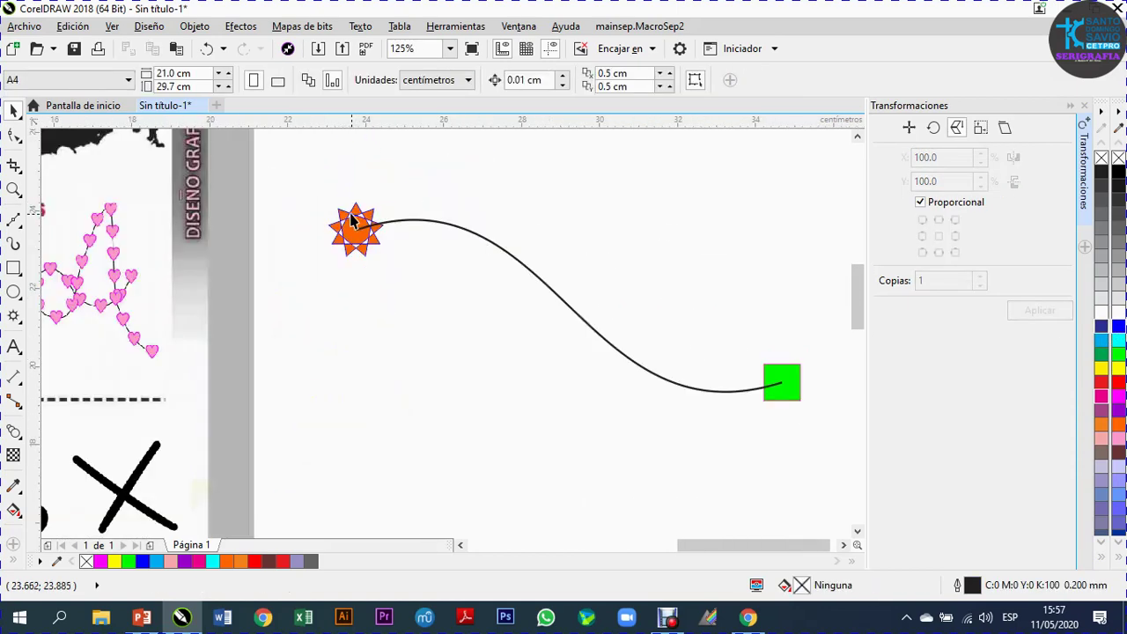
Blend the orange star into the green square with 20 steps, assign the S-shaped curve as its new path, and deselect it
left_click(15, 432)
left_click_drag(357, 233, 781, 382)
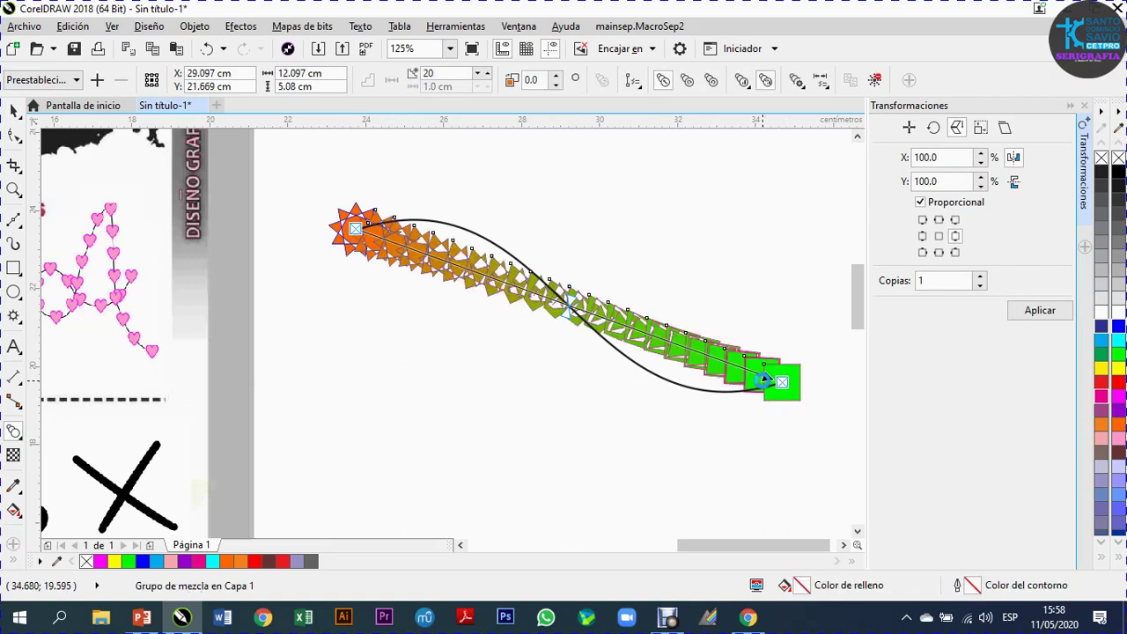
left_click(633, 81)
left_click(657, 102)
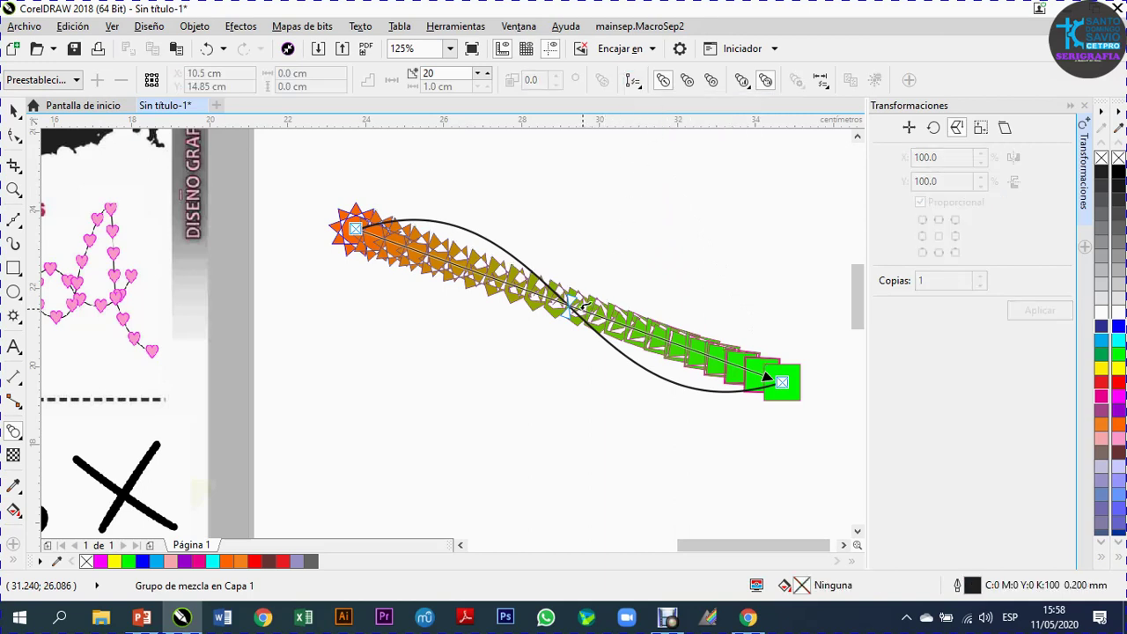
left_click(518, 255)
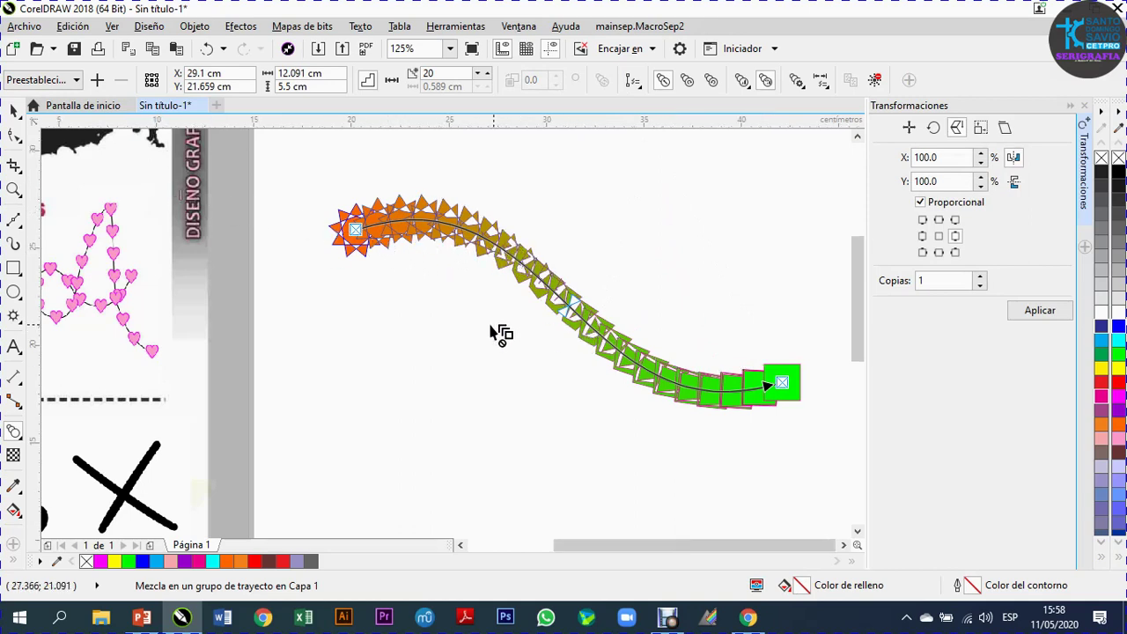
scroll(498, 328, "down", 1)
scroll(498, 330, "up", 1)
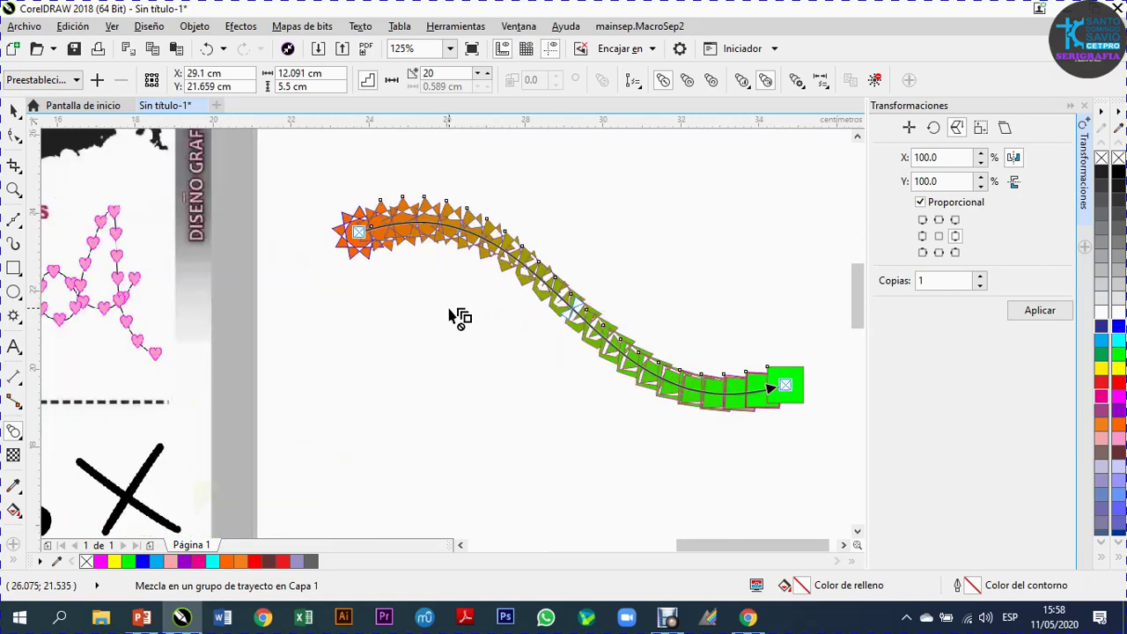
left_click(13, 111)
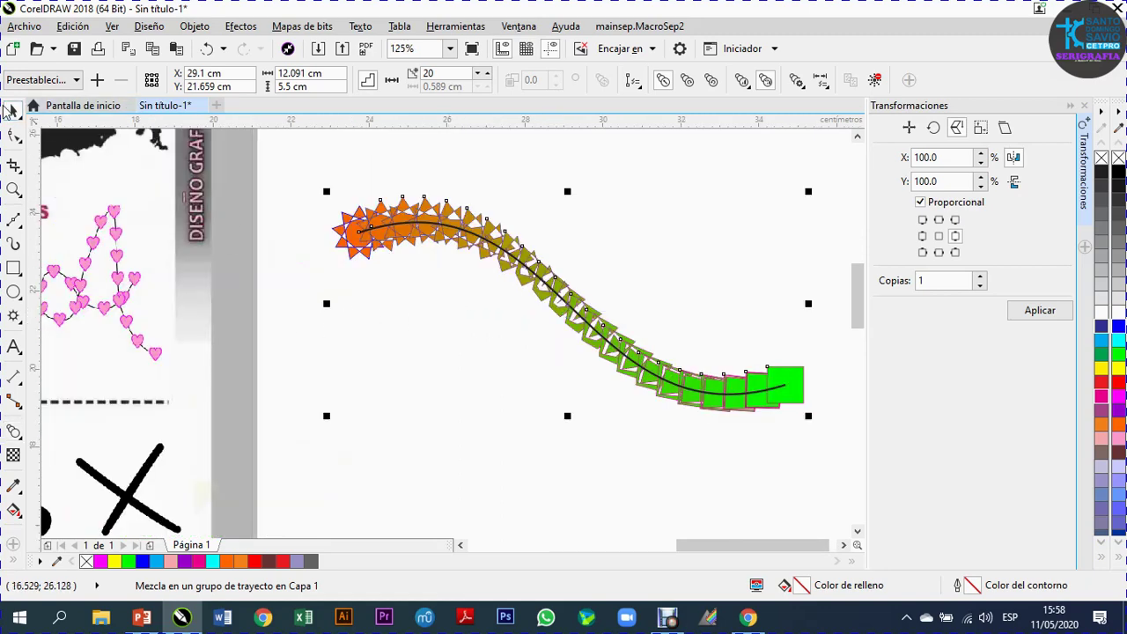
left_click(356, 278)
scroll(361, 274, "down", 1)
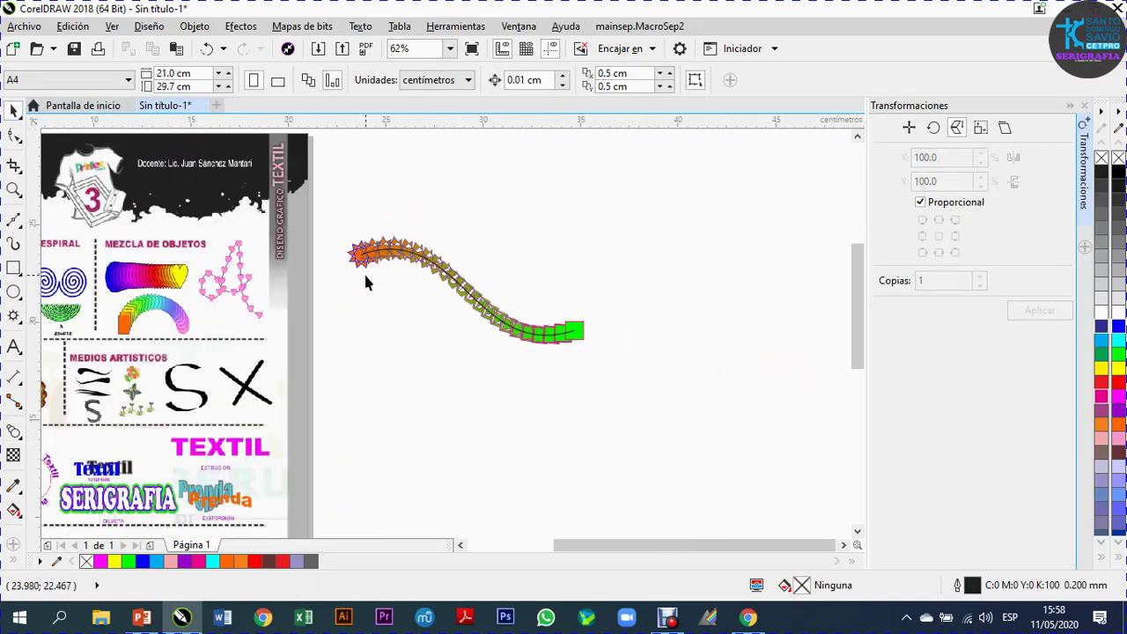
Draw a hexagon about 1.4 by 1.6 cm below the curve and a circle about 1.8 cm wide further along, then deselect
left_click(19, 317)
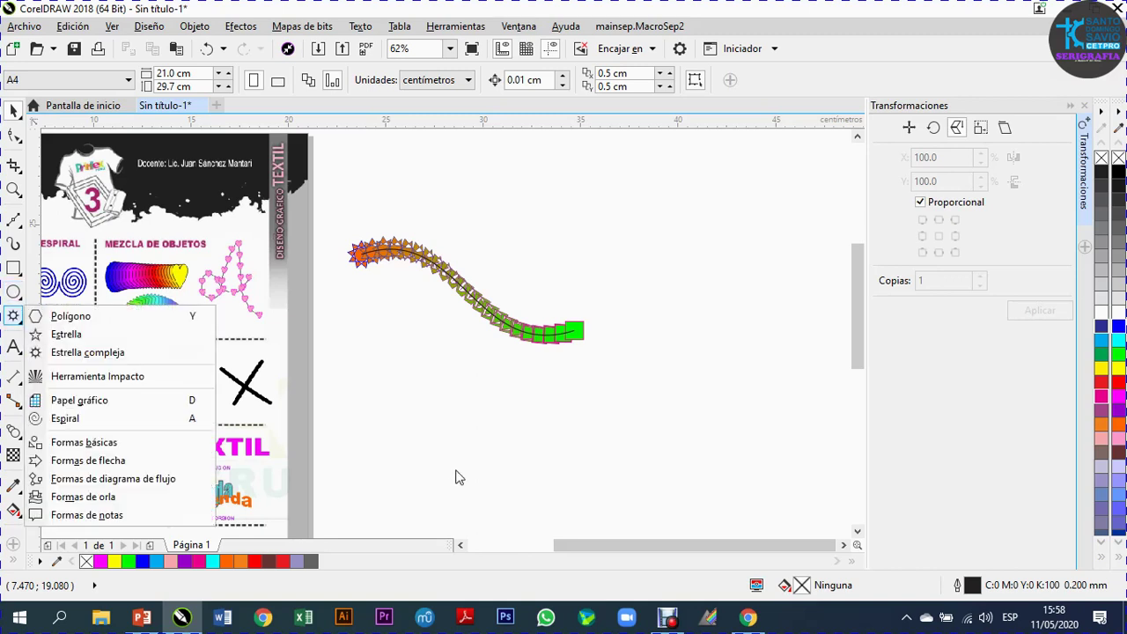
left_click(62, 317)
left_click_drag(388, 412, 406, 443)
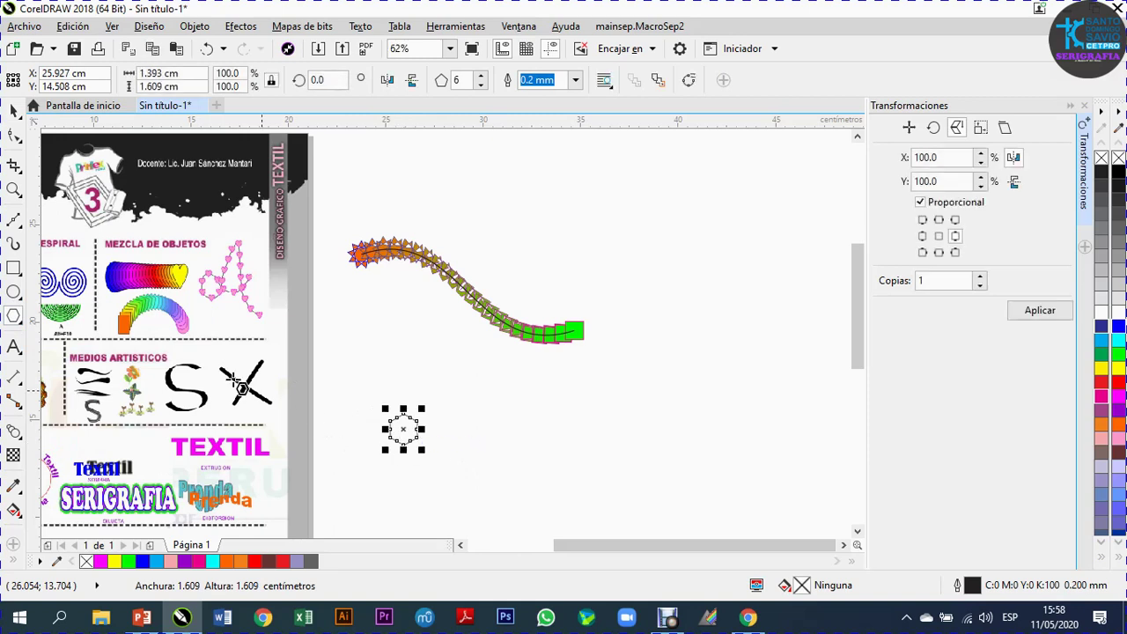
left_click(14, 294)
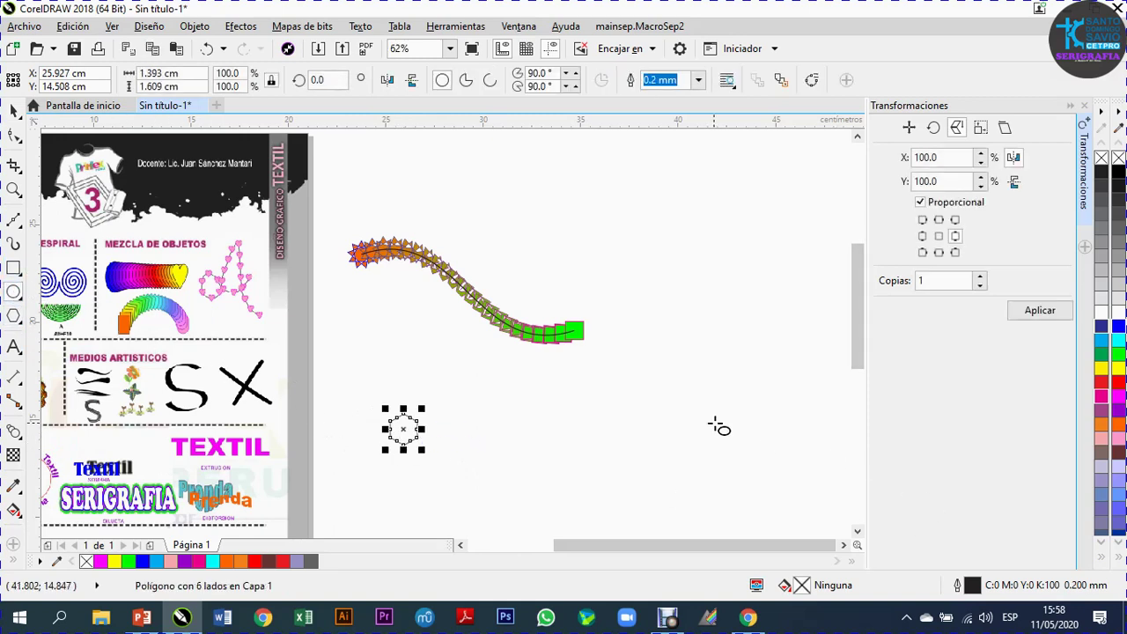
left_click_drag(760, 438, 787, 450)
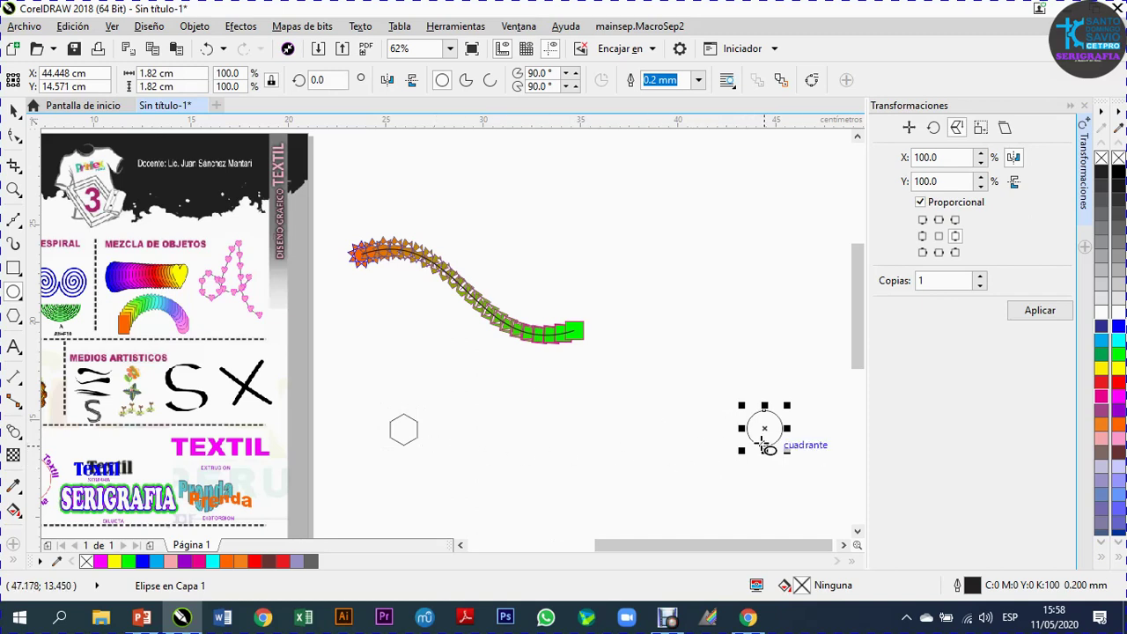
left_click(14, 112)
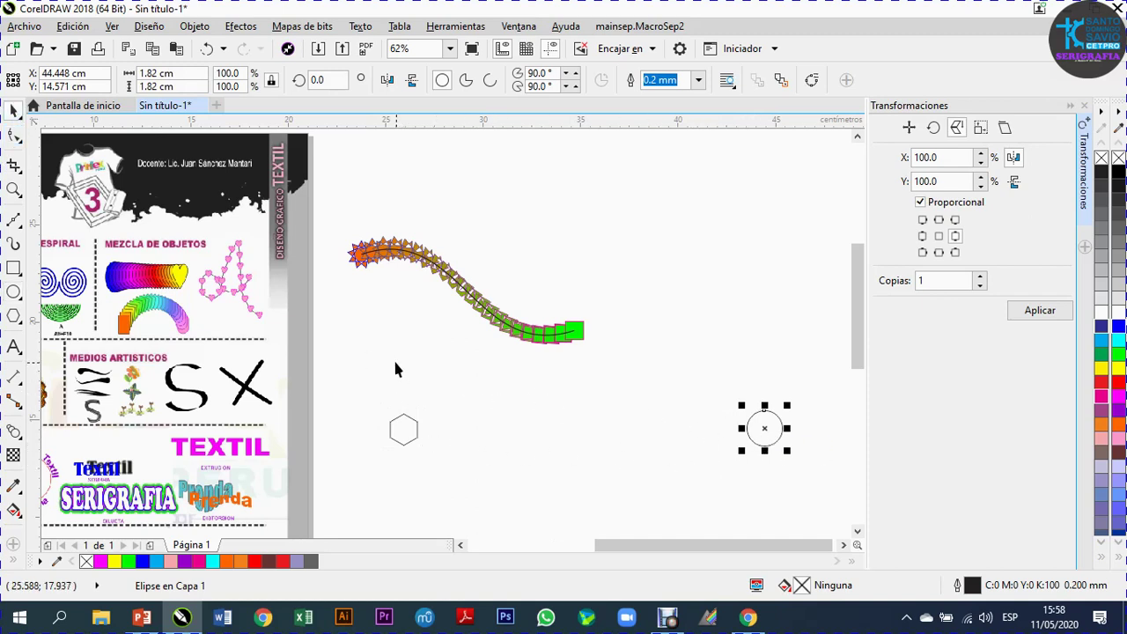
left_click(392, 356)
Blend the hexagon into the circle with 20 steps
left_click(13, 432)
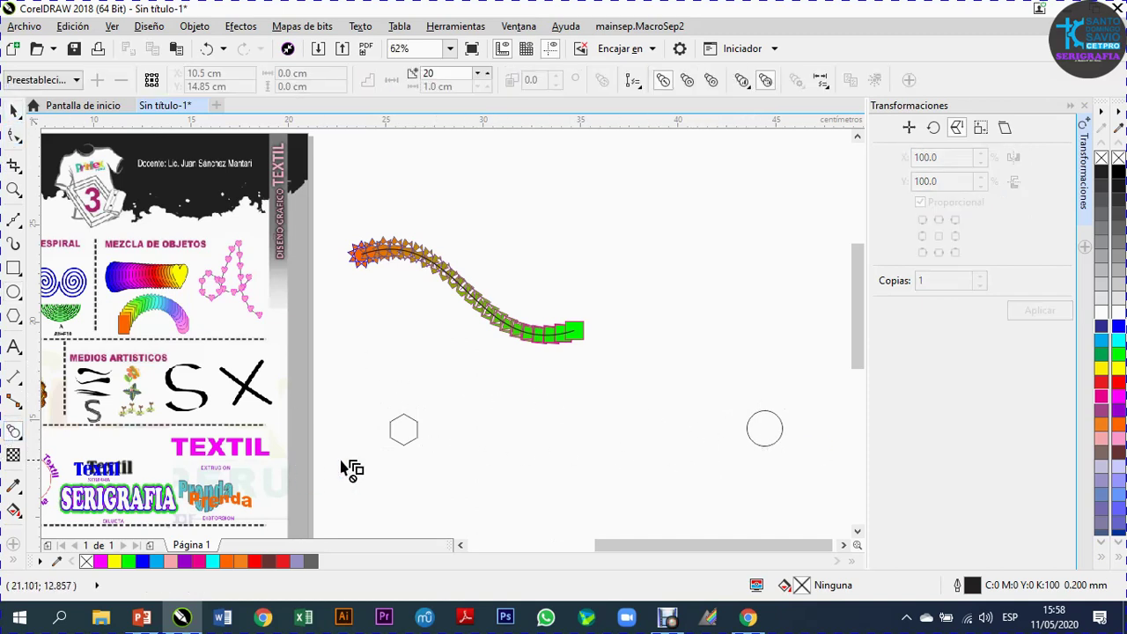
left_click_drag(407, 435, 765, 440)
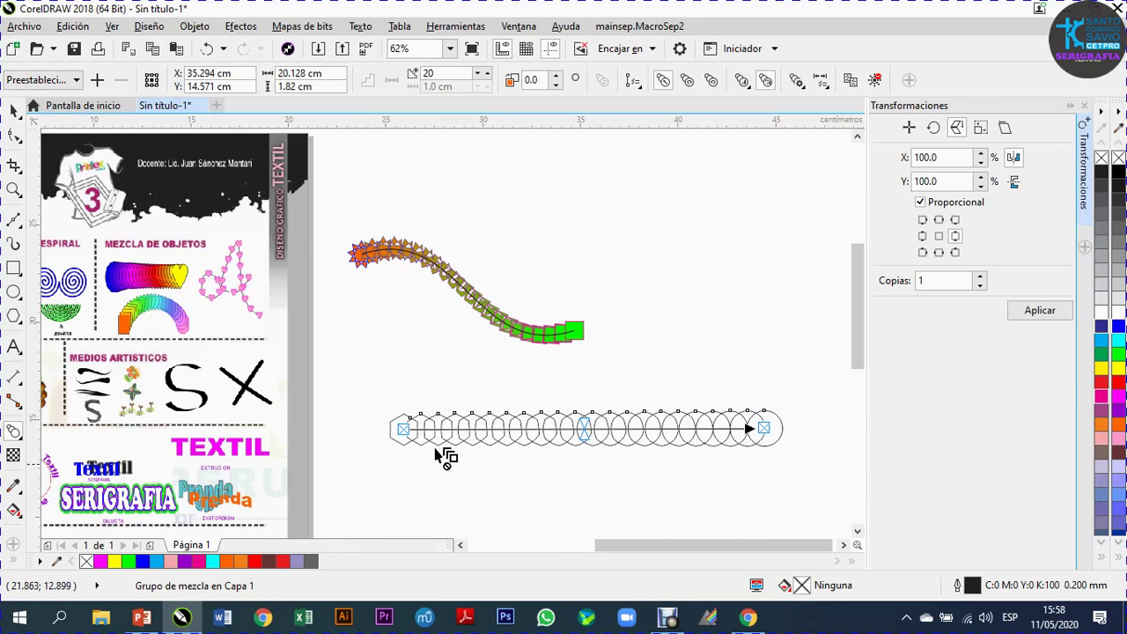
scroll(505, 456, "down", 2)
scroll(508, 456, "up", 4)
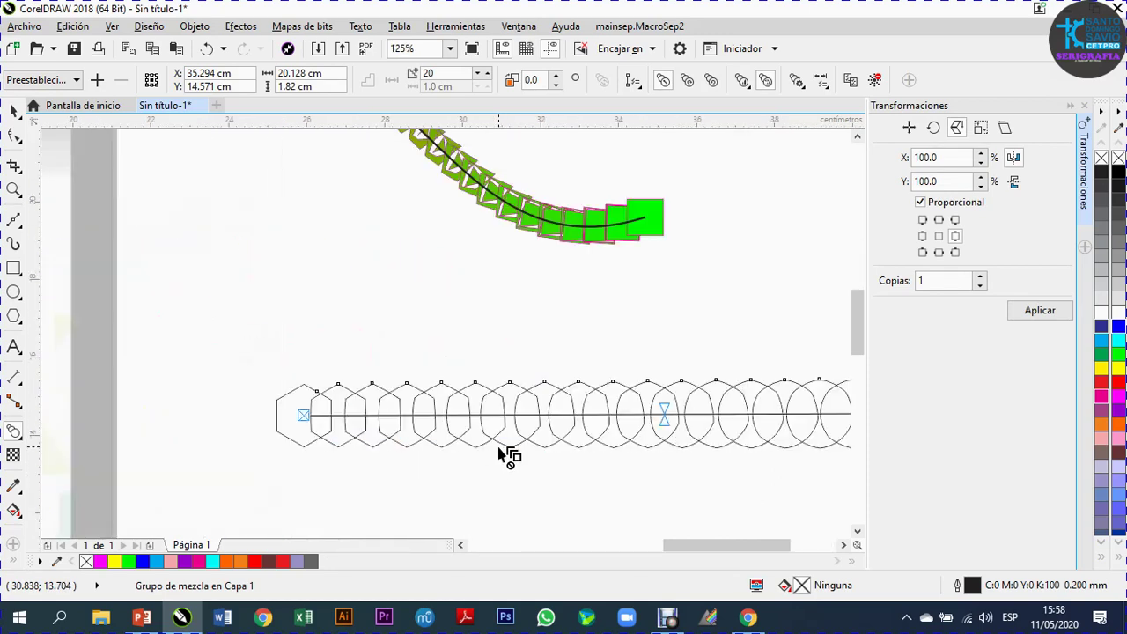
scroll(350, 396, "down", 2)
scroll(440, 429, "up", 2)
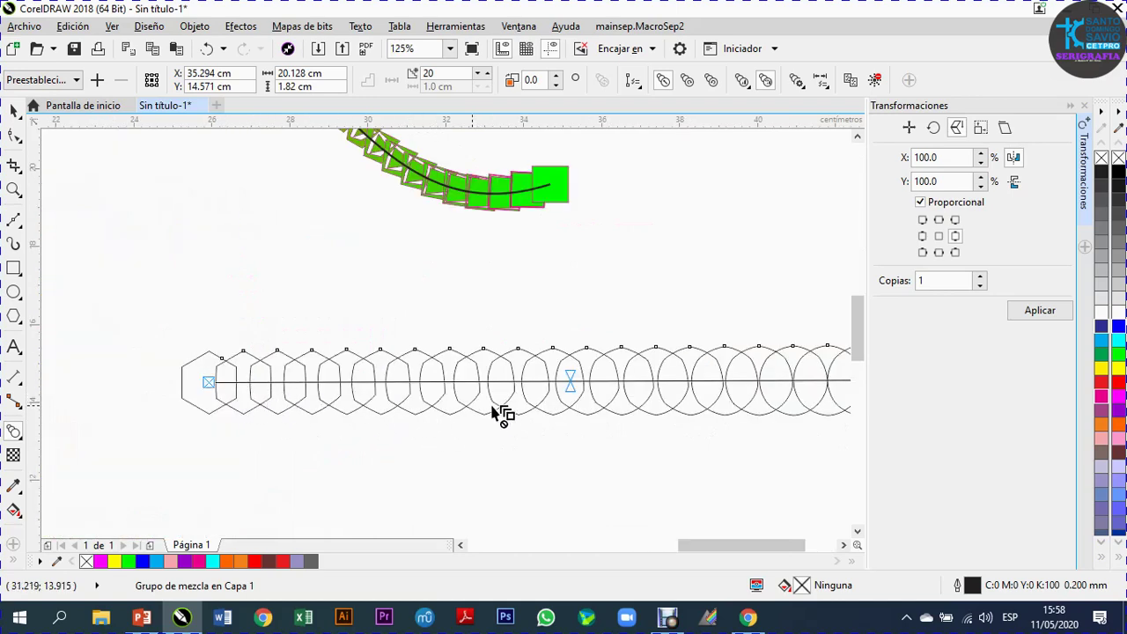
Lower the hexagon-to-circle blend to 9 steps, and raise it to 13 steps
scroll(528, 374, "down", 2)
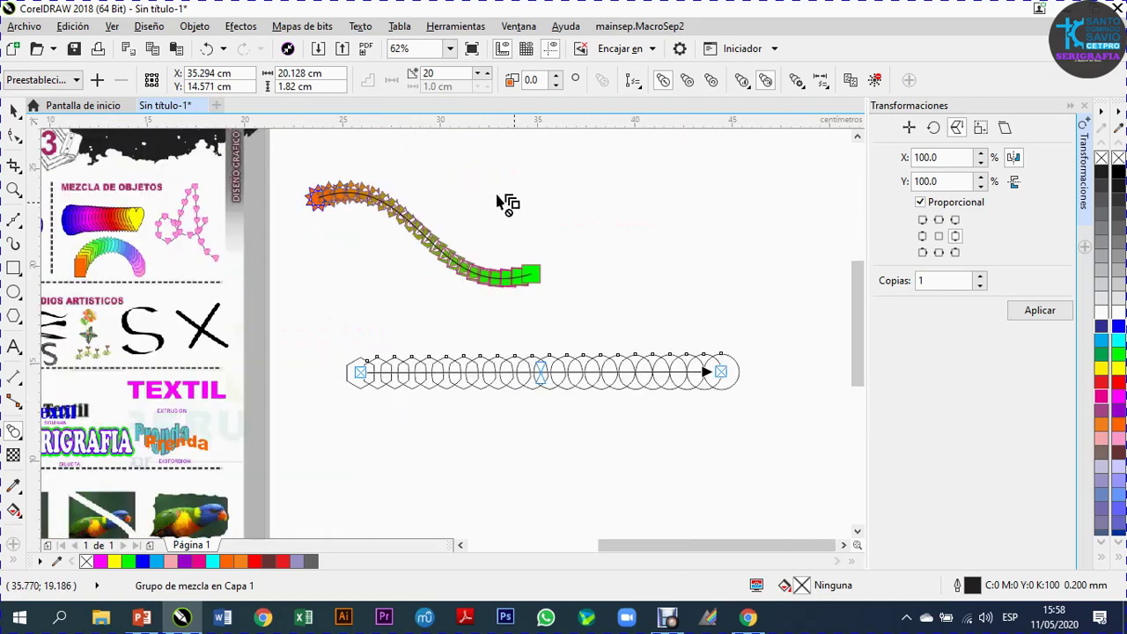
left_click(482, 76)
left_click(482, 75)
left_click(482, 76)
left_click(482, 76)
left_click(482, 77)
left_click(482, 77)
left_click(482, 77)
left_click(481, 77)
left_click(482, 77)
left_click(482, 76)
left_click(482, 76)
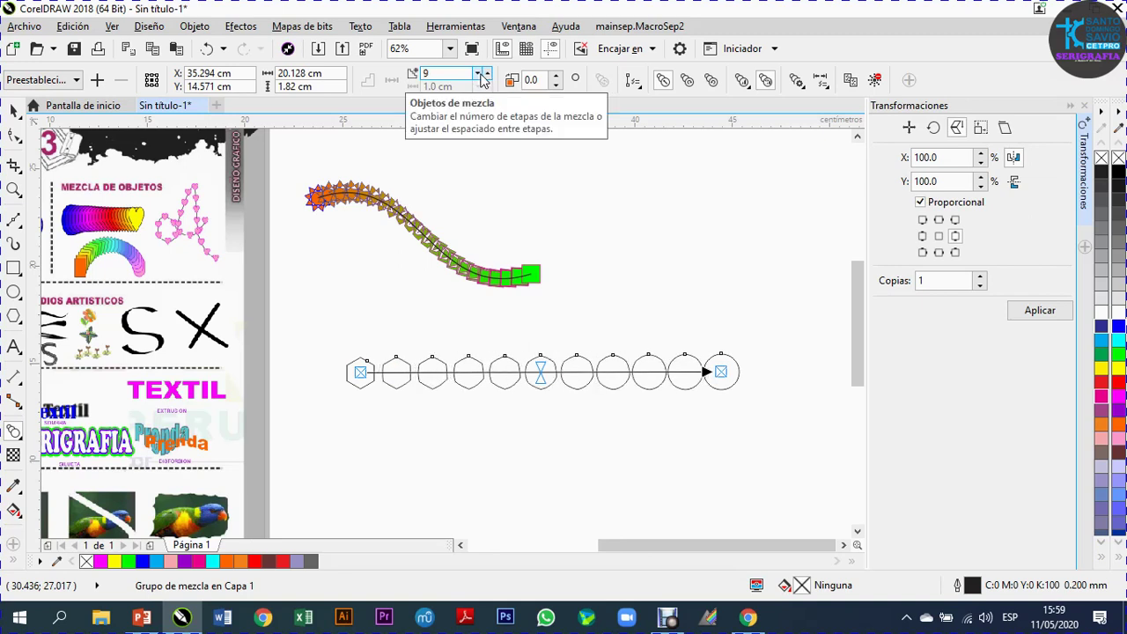
left_click(486, 76)
left_click(486, 75)
left_click(486, 75)
left_click(486, 76)
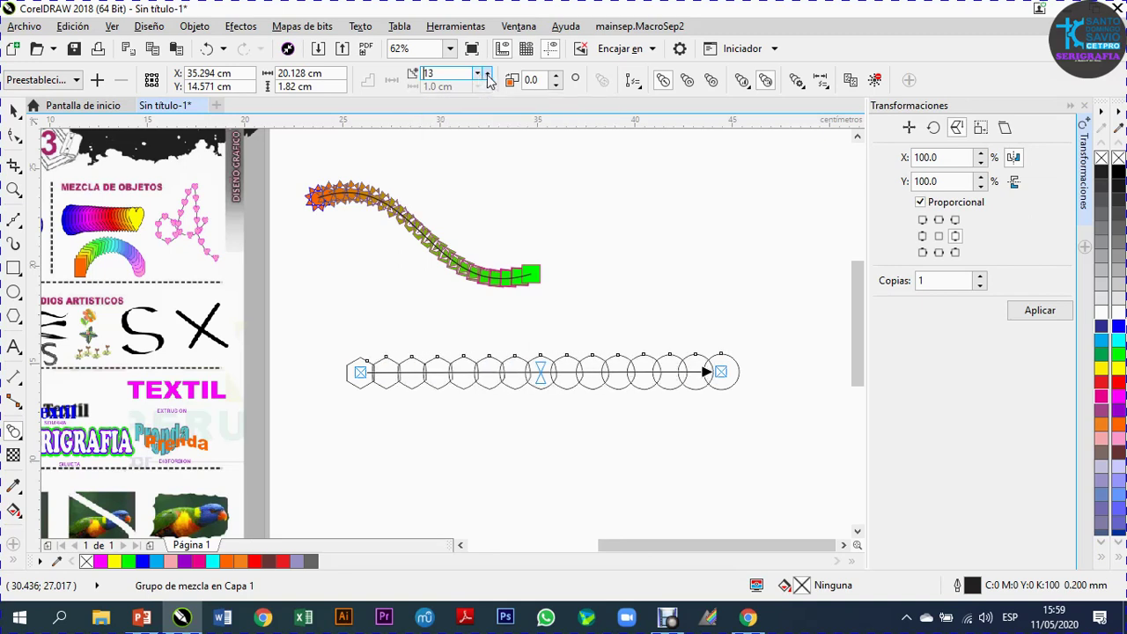
Select the star-to-square blend group on the S-shaped path for editing with the Blend tool
left_click(453, 255)
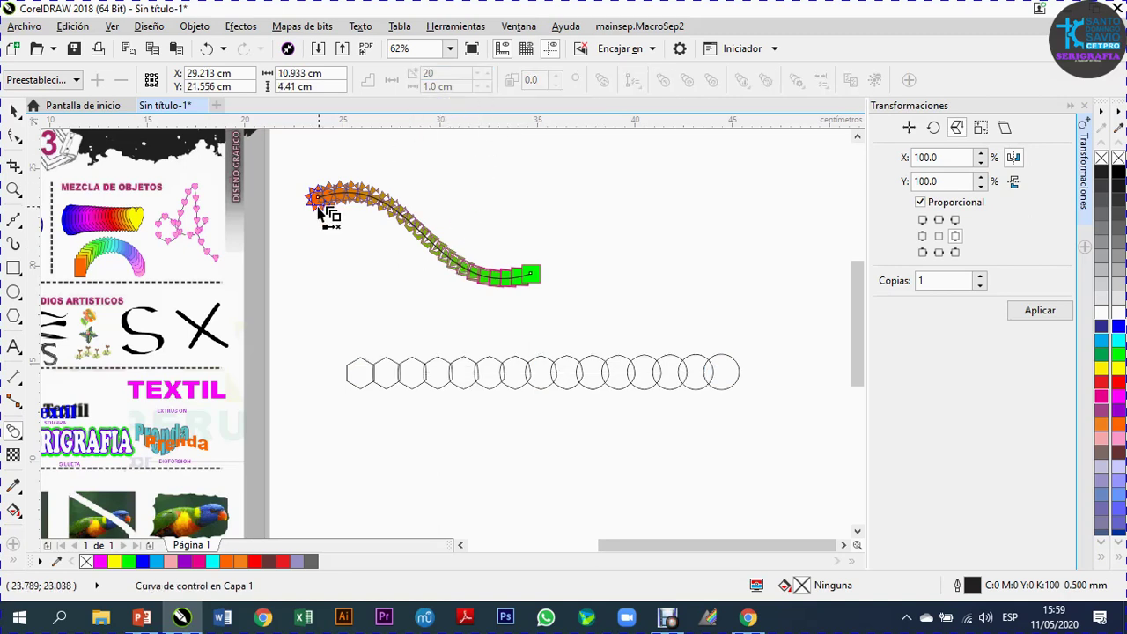
left_click(14, 113)
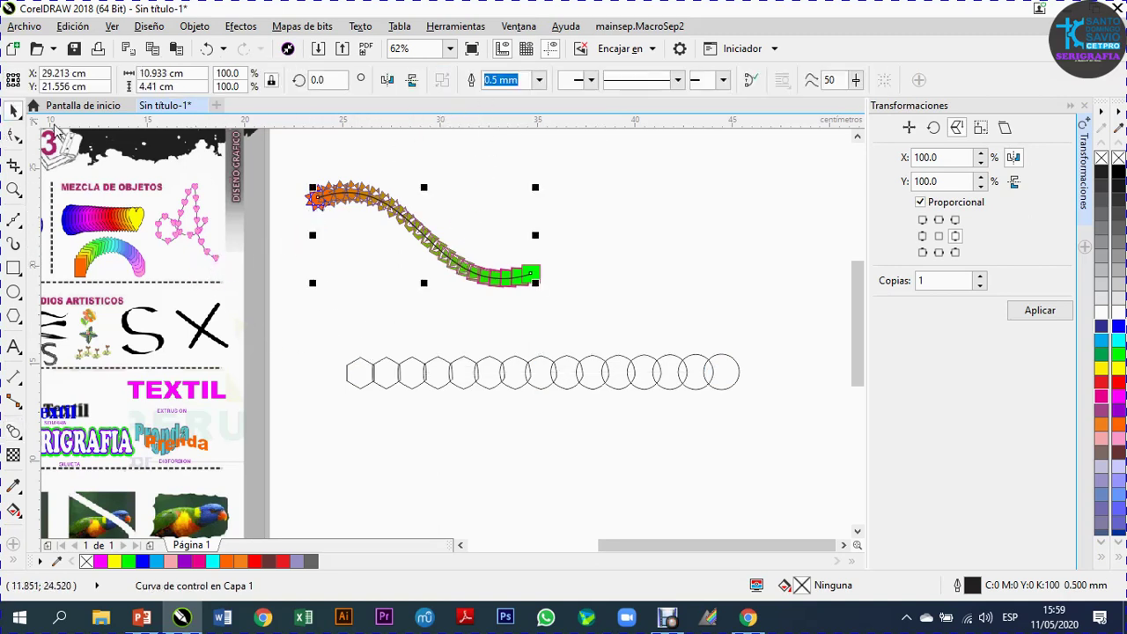
left_click(13, 431)
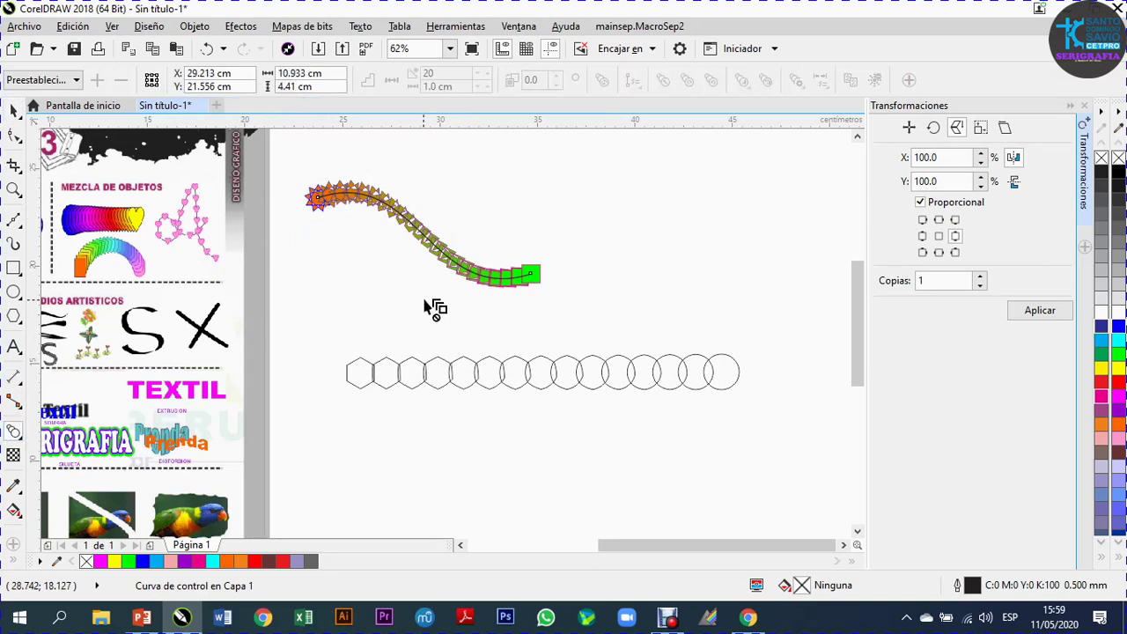
left_click(537, 278)
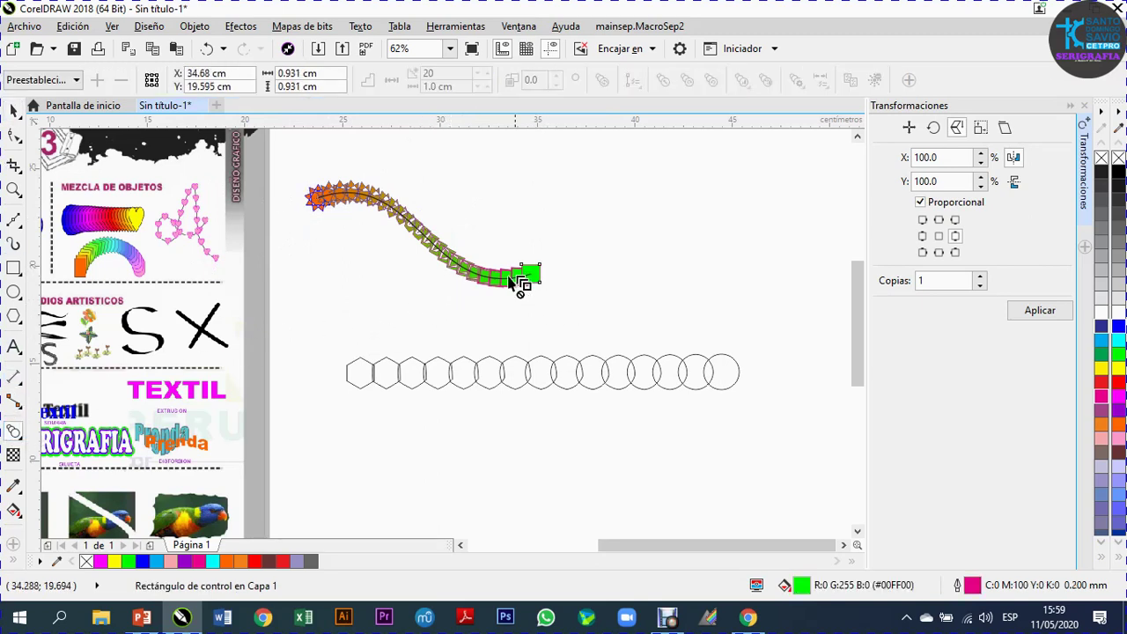
left_click(498, 280)
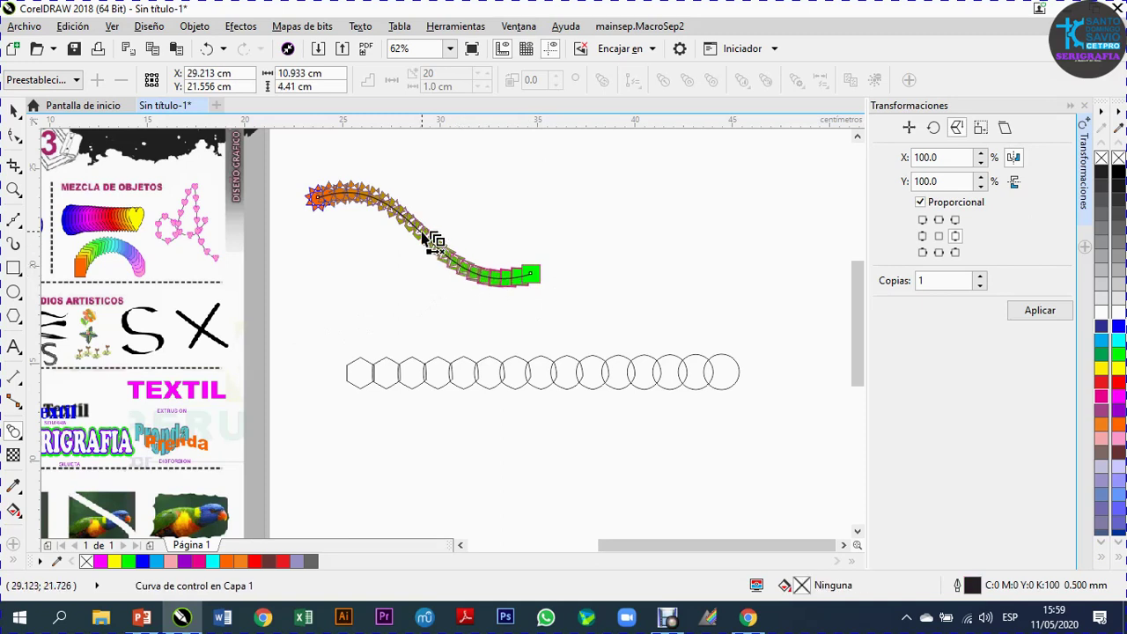
left_click(380, 214)
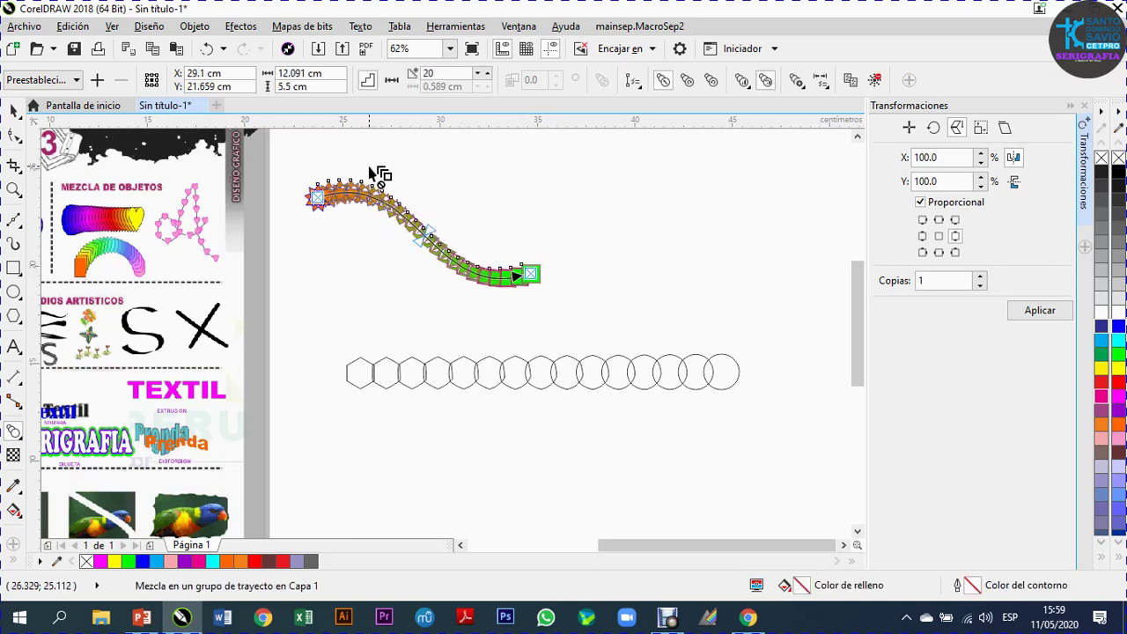
Try reducing the star-to-square blend to 8 steps or fewer
left_click(477, 78)
left_click(477, 78)
left_click(478, 77)
left_click(477, 77)
left_click(477, 78)
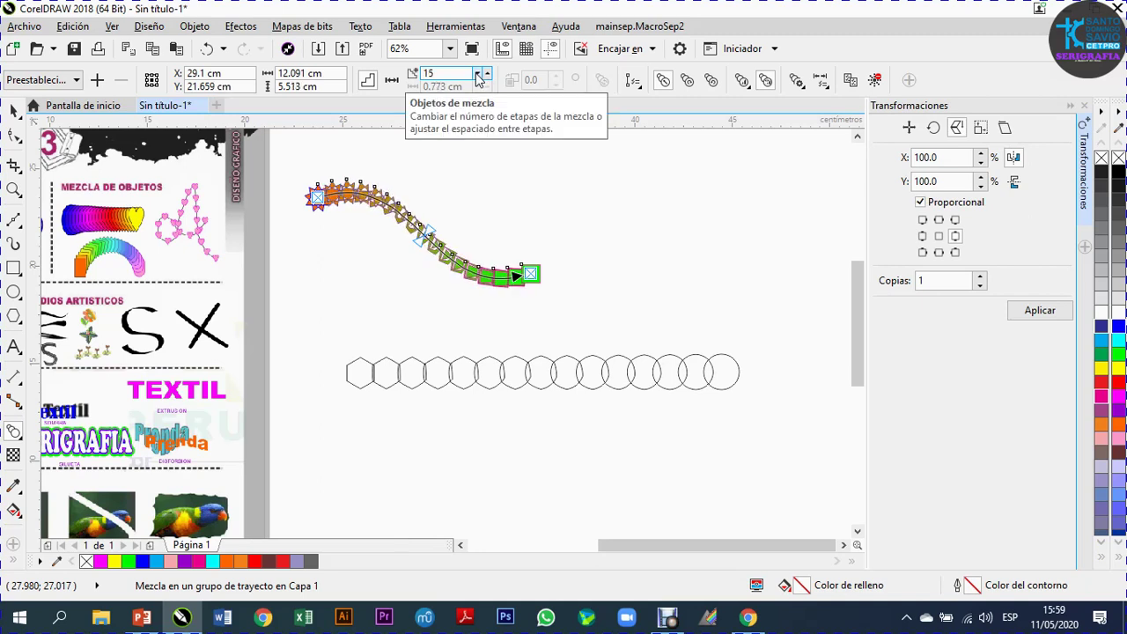
left_click(477, 77)
left_click(477, 77)
left_click(477, 78)
left_click(477, 77)
left_click(477, 77)
left_click(477, 78)
left_click(477, 78)
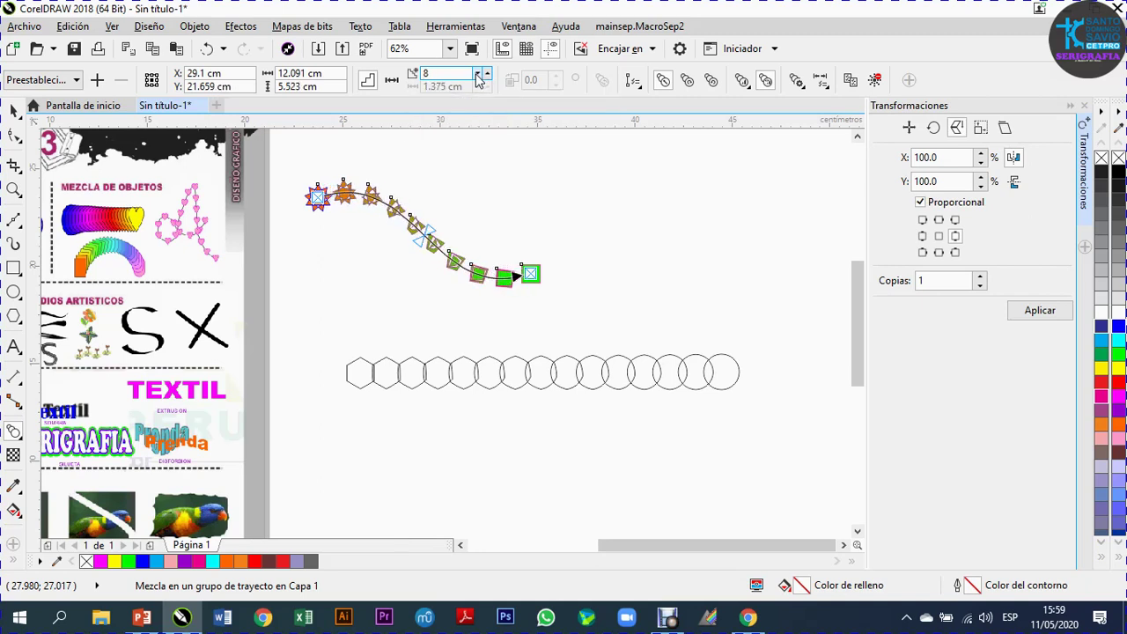
left_click(478, 78)
left_click(477, 78)
Increase the star-to-square blend along the S-shaped path to 45 steps
left_click(487, 75)
left_click(487, 75)
left_click(487, 75)
left_click(487, 75)
left_click(487, 75)
left_click(487, 74)
left_click(487, 75)
left_click(487, 75)
left_click(487, 75)
left_click(486, 74)
left_click(486, 74)
left_click(485, 74)
left_click(486, 74)
left_click(483, 73)
left_click(483, 73)
left_click(484, 74)
left_click(485, 74)
left_click(484, 74)
left_click(484, 74)
left_click(484, 74)
left_click(484, 74)
left_click(483, 74)
left_click(484, 74)
left_click(484, 74)
left_click(484, 74)
left_click(484, 74)
left_click(484, 74)
left_click(485, 74)
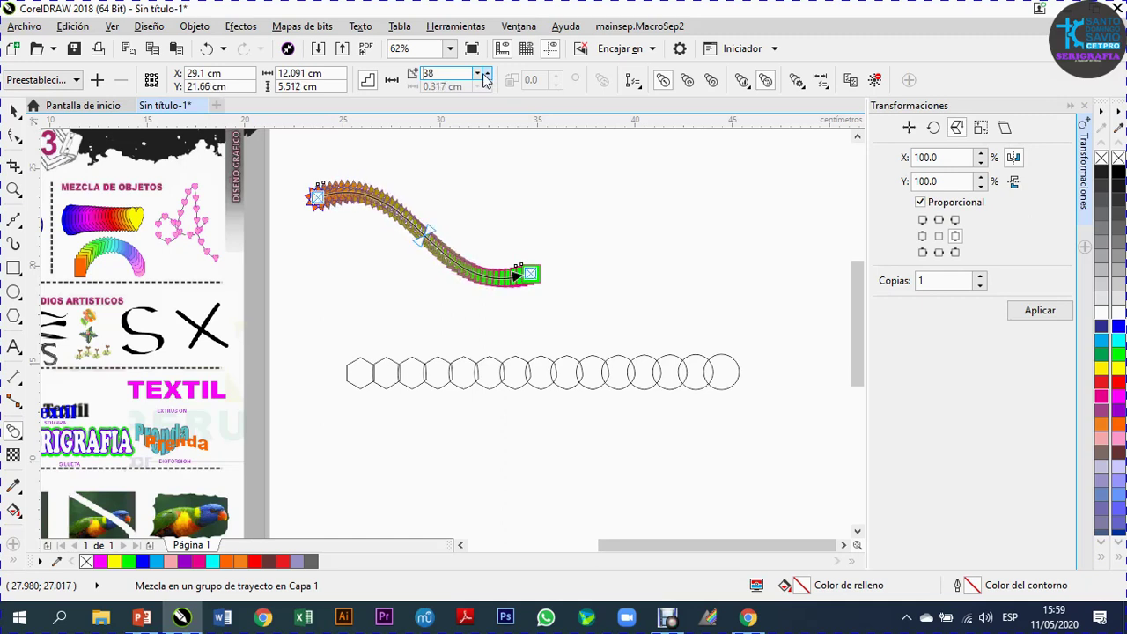
left_click(485, 74)
left_click(485, 73)
left_click(484, 74)
left_click(485, 74)
left_click(485, 74)
left_click(485, 74)
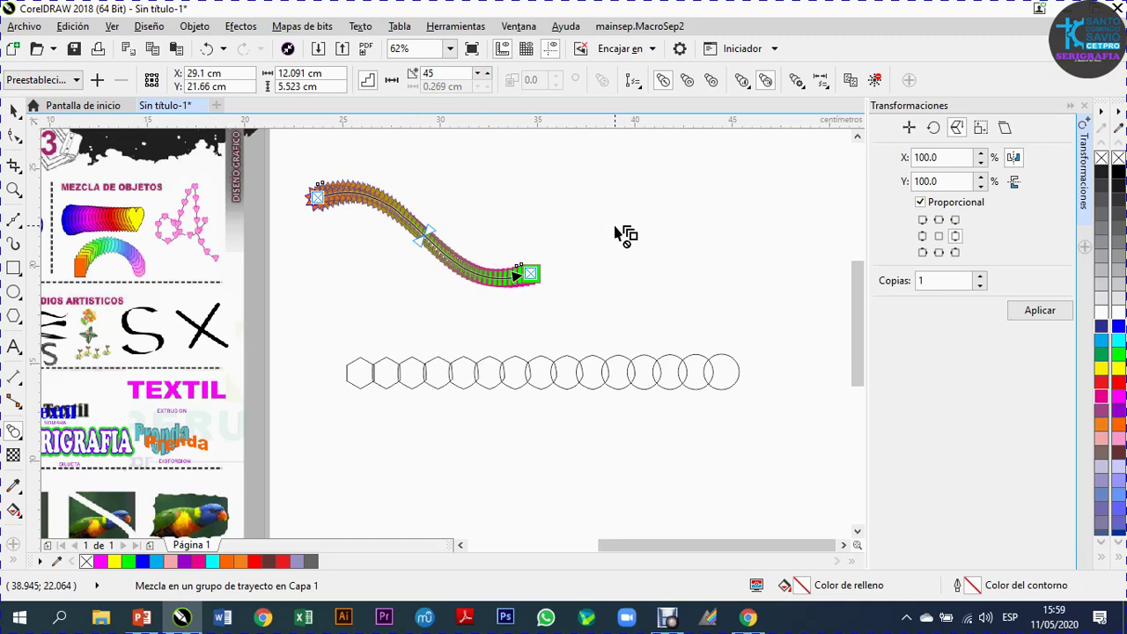
scroll(634, 240, "down", 1)
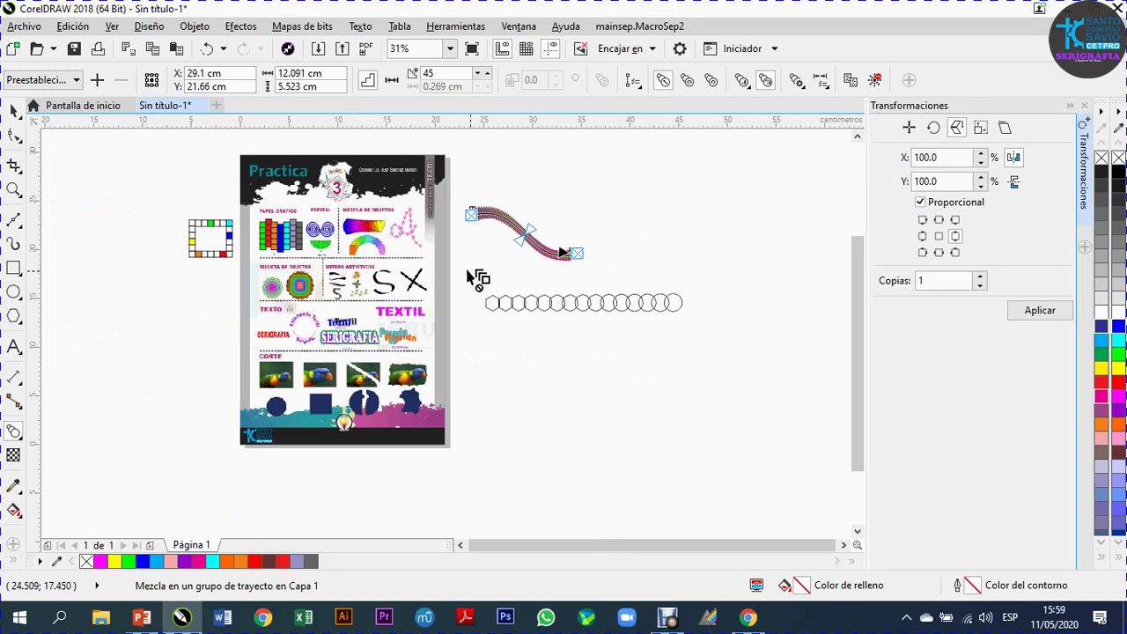
scroll(581, 315, "up", 1)
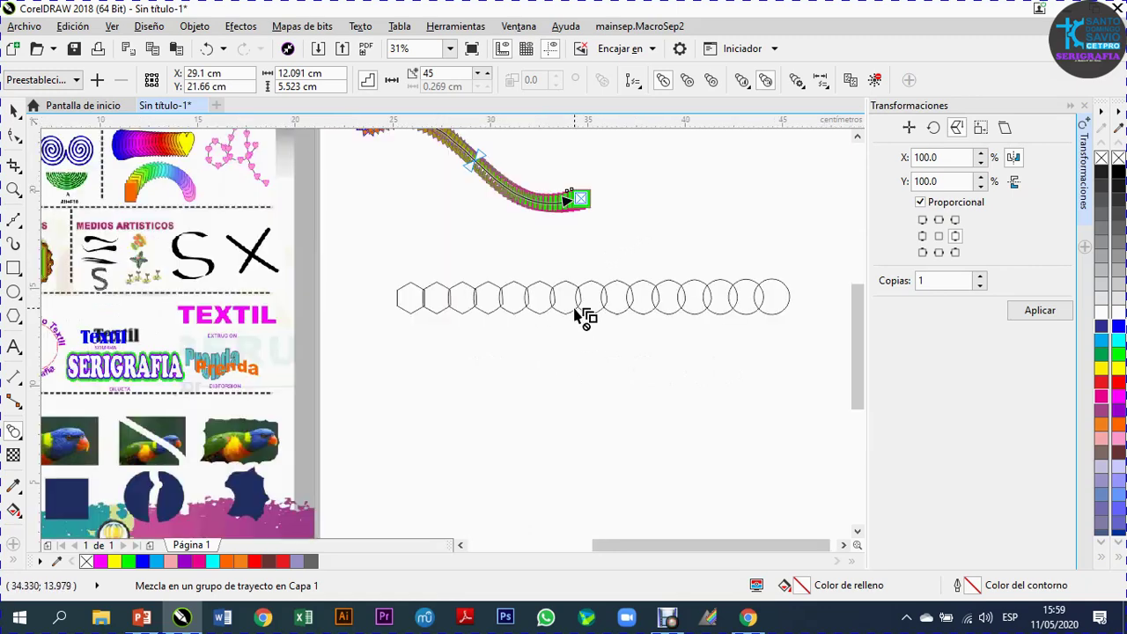
left_click(583, 315)
scroll(581, 314, "down", 1)
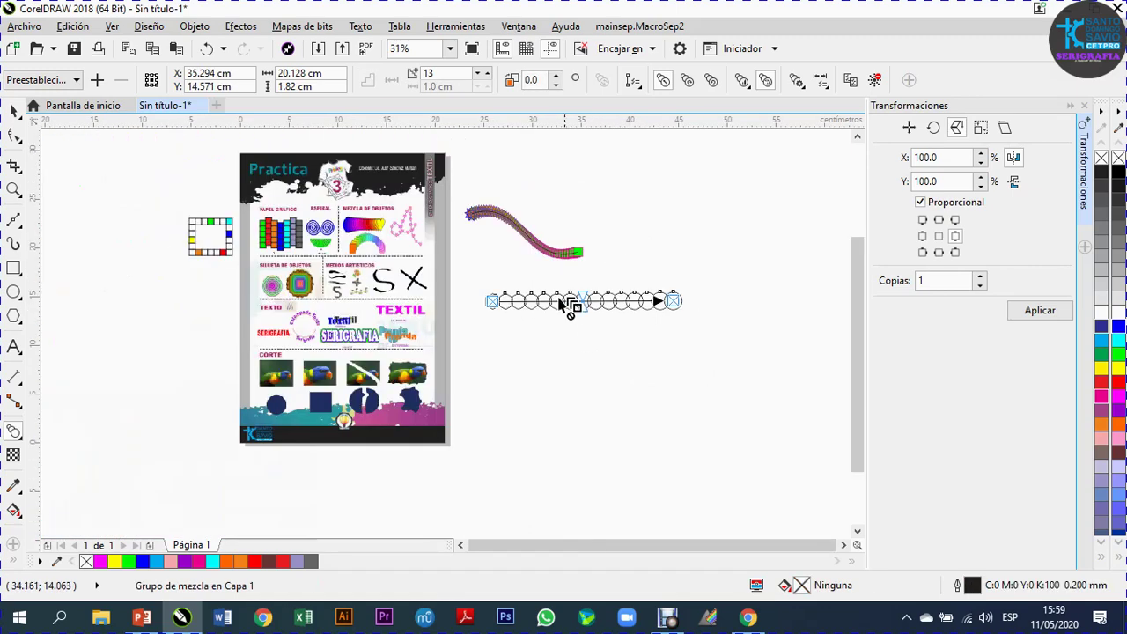
scroll(407, 232, "up", 1)
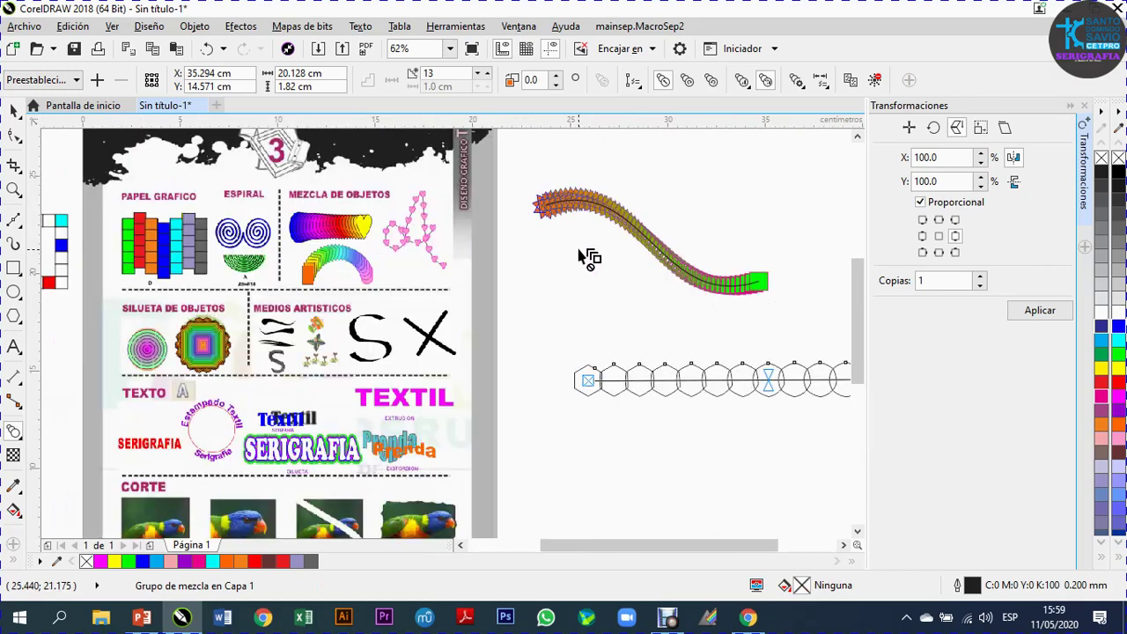
Delete the rectangular frame of colored squares beside the practice sheet
left_click(13, 109)
left_click(644, 364)
left_click(650, 370)
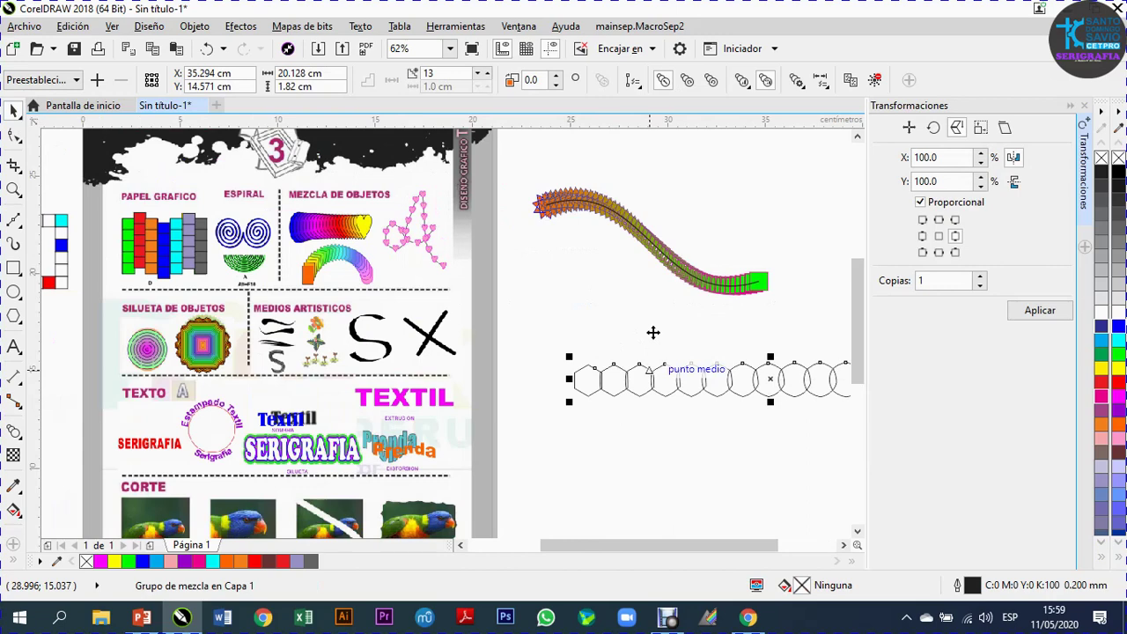
scroll(658, 333, "down", 1)
left_click_drag(296, 254, 367, 333)
key("Delete")
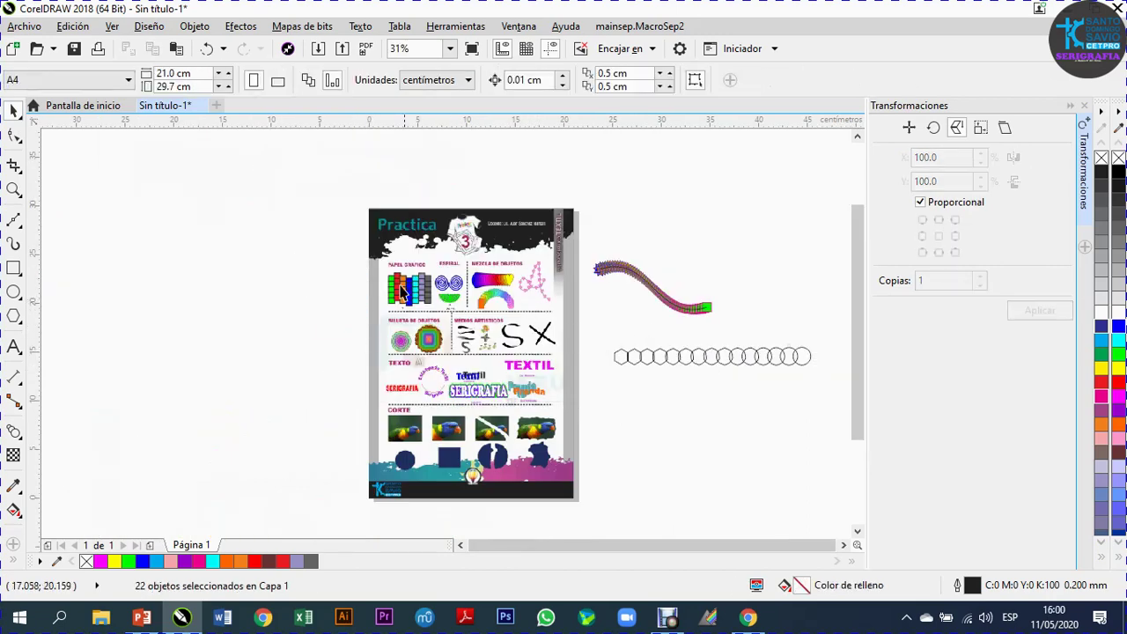
Draw a freehand S-shaped curve about 6.8 cm wide and 11.9 cm tall in the blank area beside the practice sheet
scroll(341, 279, "up", 1)
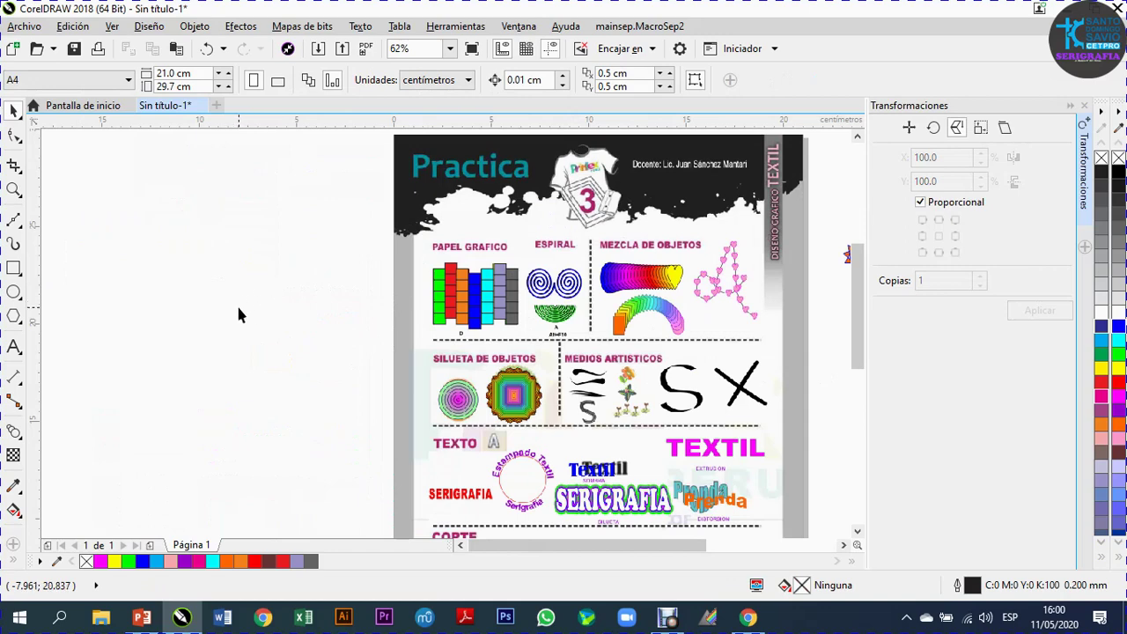
left_click(16, 222)
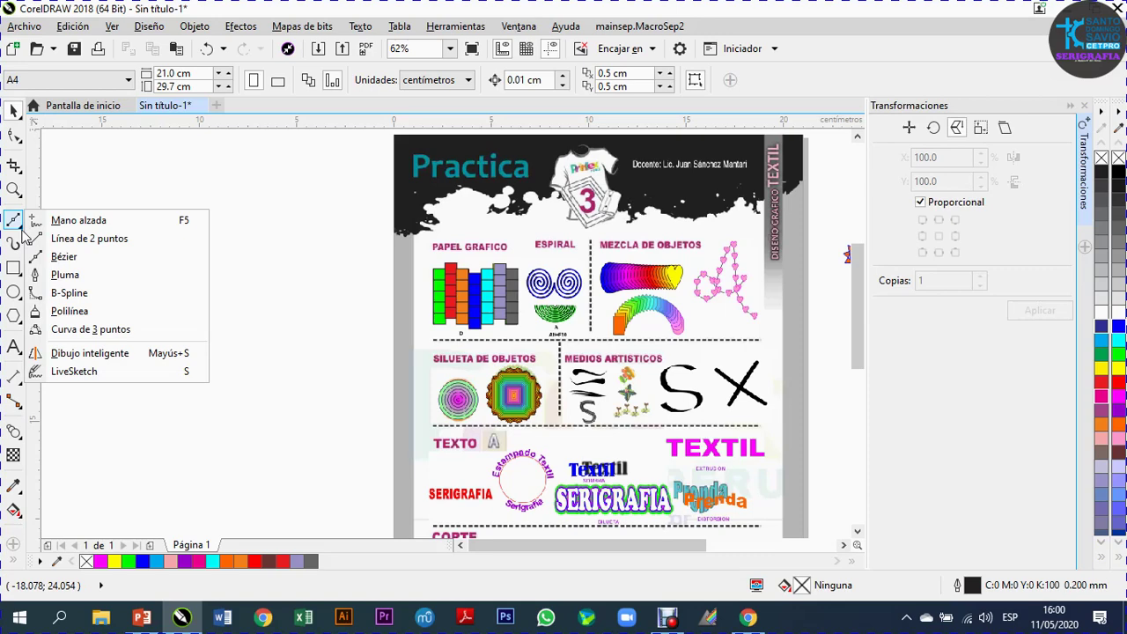
left_click(87, 227)
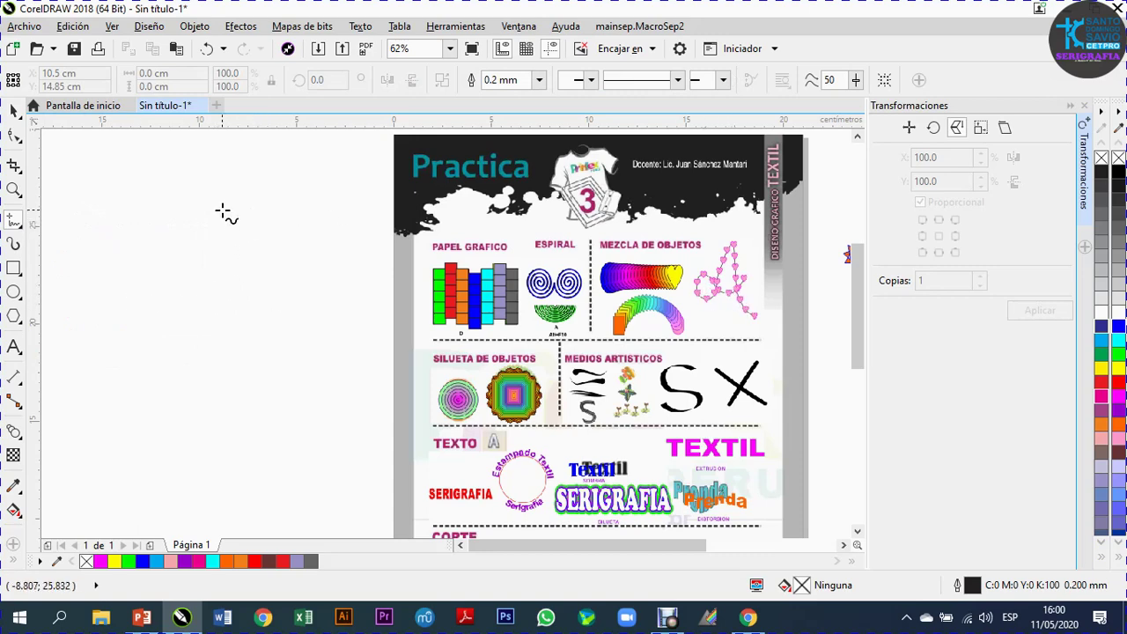
mouse_move(188, 206)
left_mouse_down()
mouse_move(142, 216)
mouse_move(133, 264)
mouse_move(150, 312)
mouse_move(209, 334)
mouse_move(263, 376)
mouse_move(226, 432)
mouse_move(156, 402)
left_mouse_up()
Simplify the S curve to three nodes by deleting the extra ones, and reposition its middle and lower end nodes
left_click(14, 137)
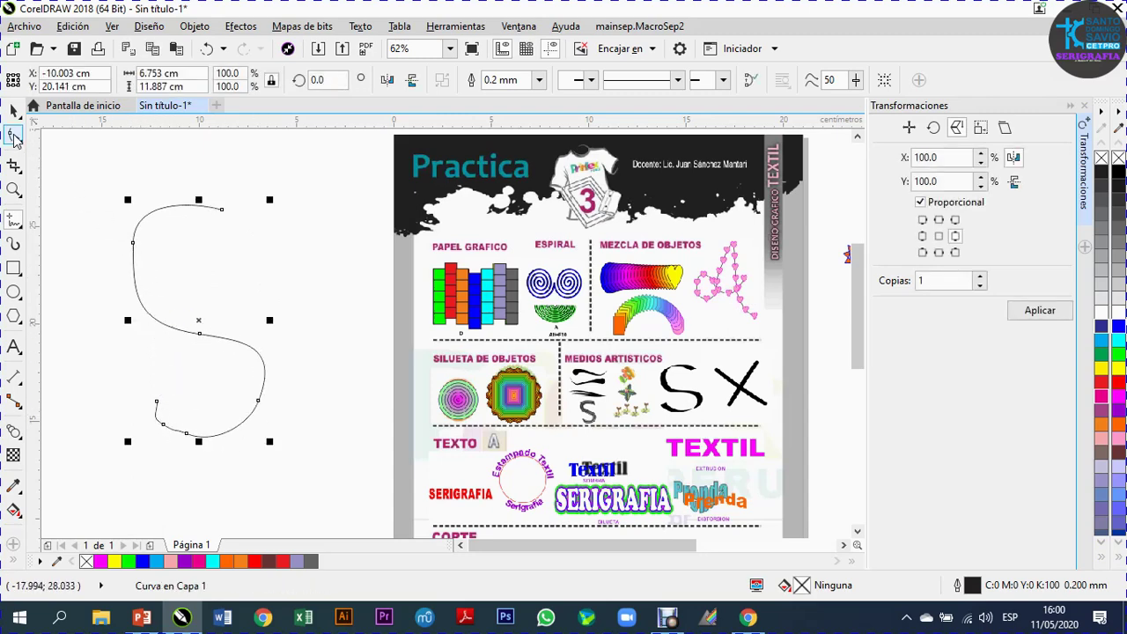
double_click(134, 244)
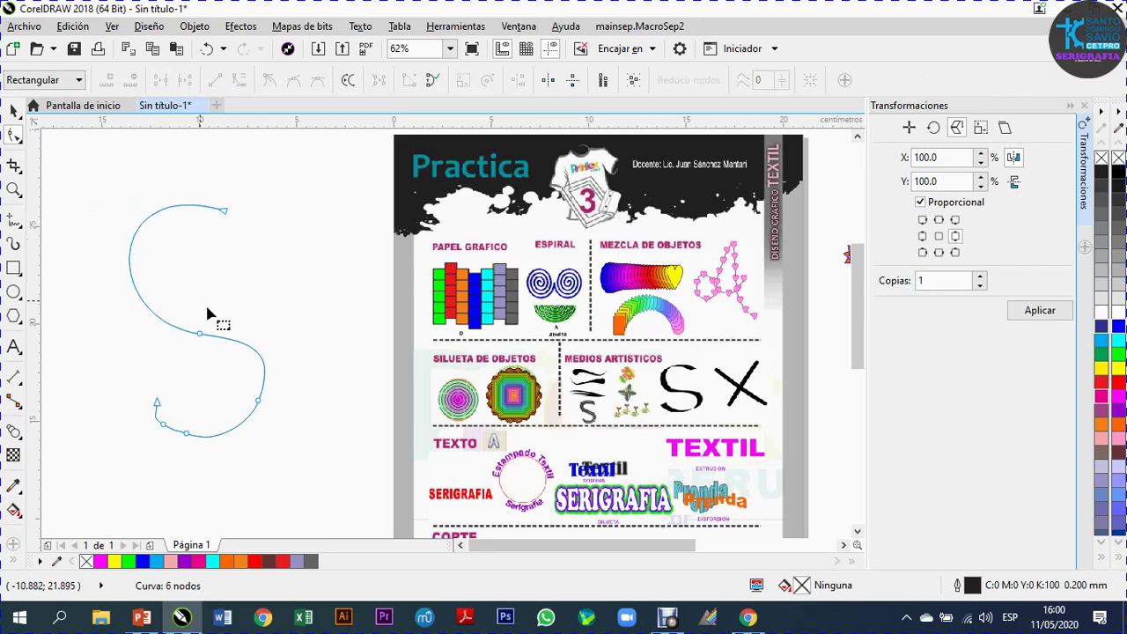
double_click(260, 404)
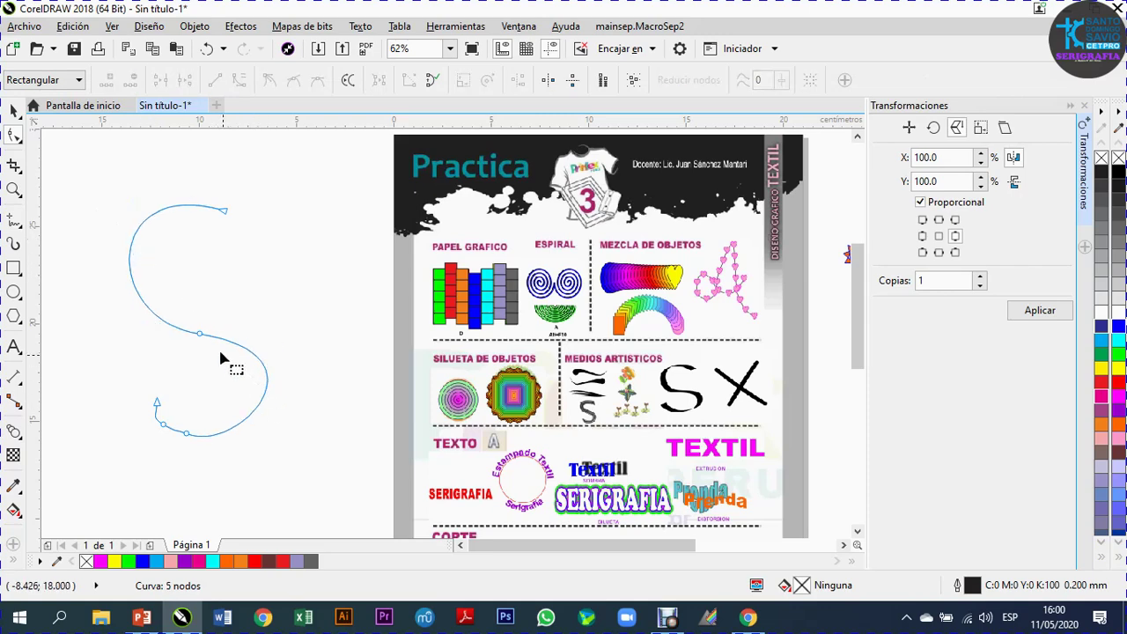
left_click_drag(201, 336, 178, 319)
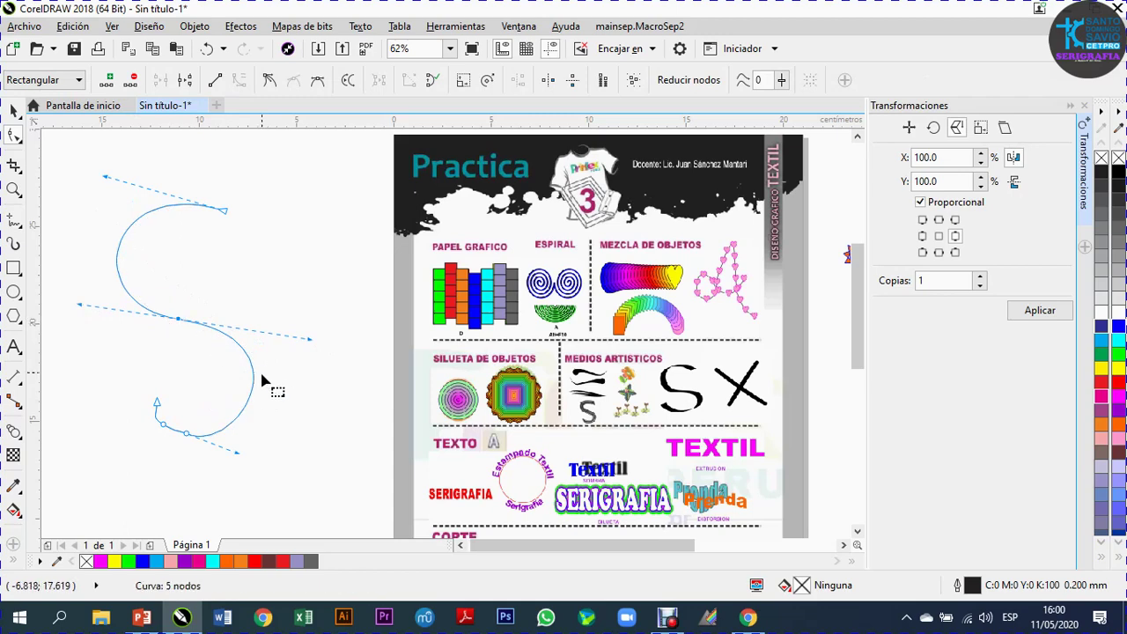
left_click(165, 431)
left_click_drag(185, 436, 124, 408)
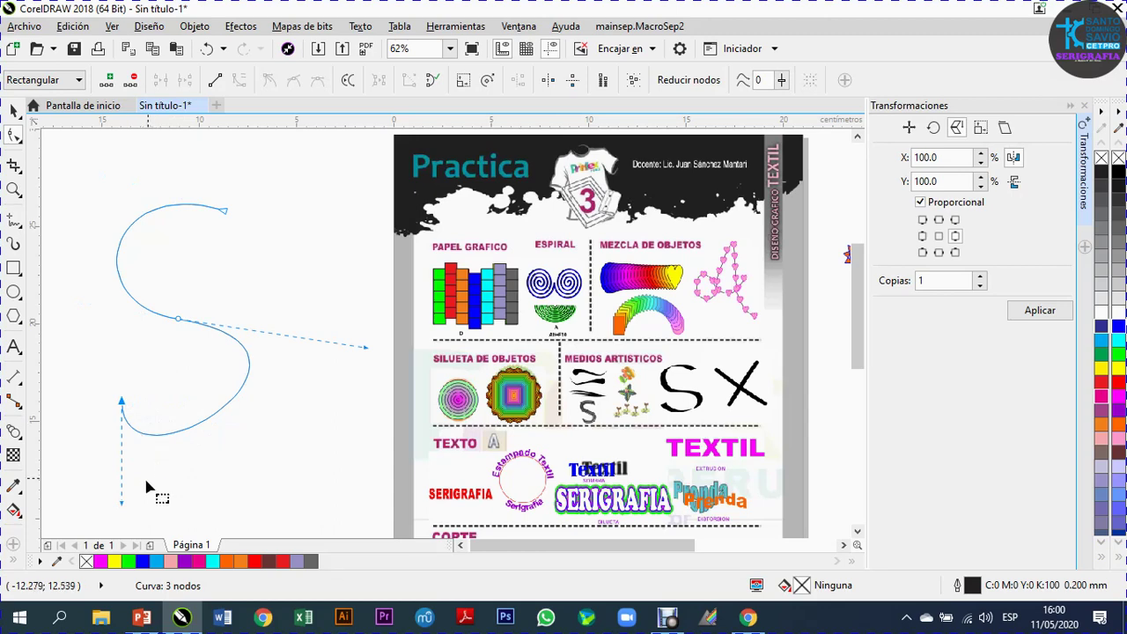
Round out the lower bowl of the S by adjusting the curve handles of its end and middle nodes
left_click_drag(124, 509, 177, 514)
left_click_drag(368, 348, 351, 364)
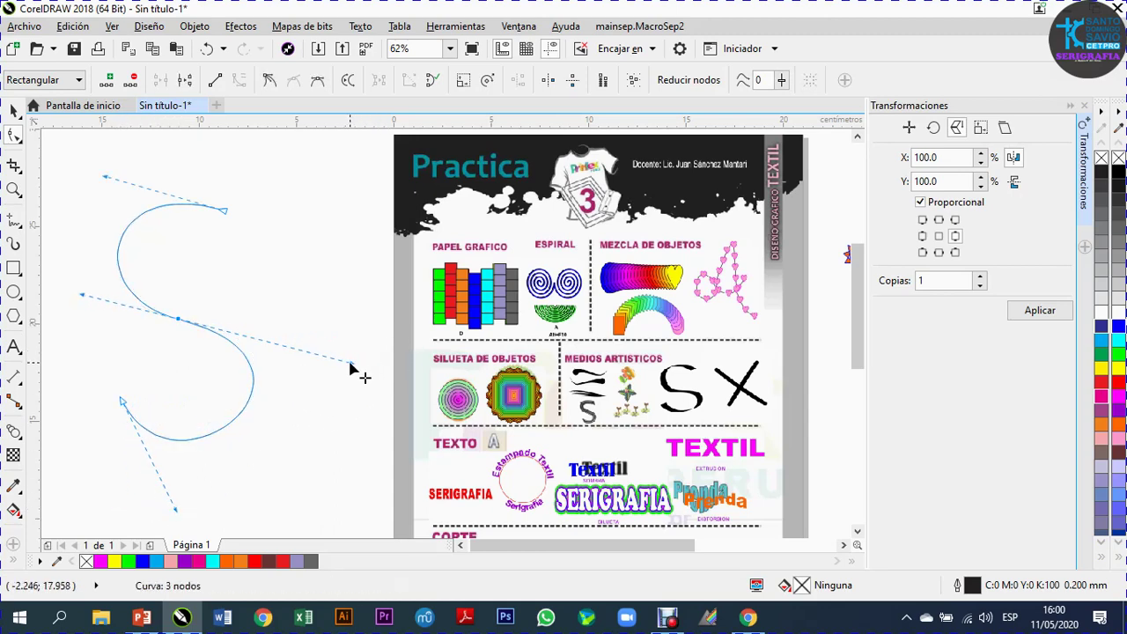
left_click(13, 111)
left_click(308, 188)
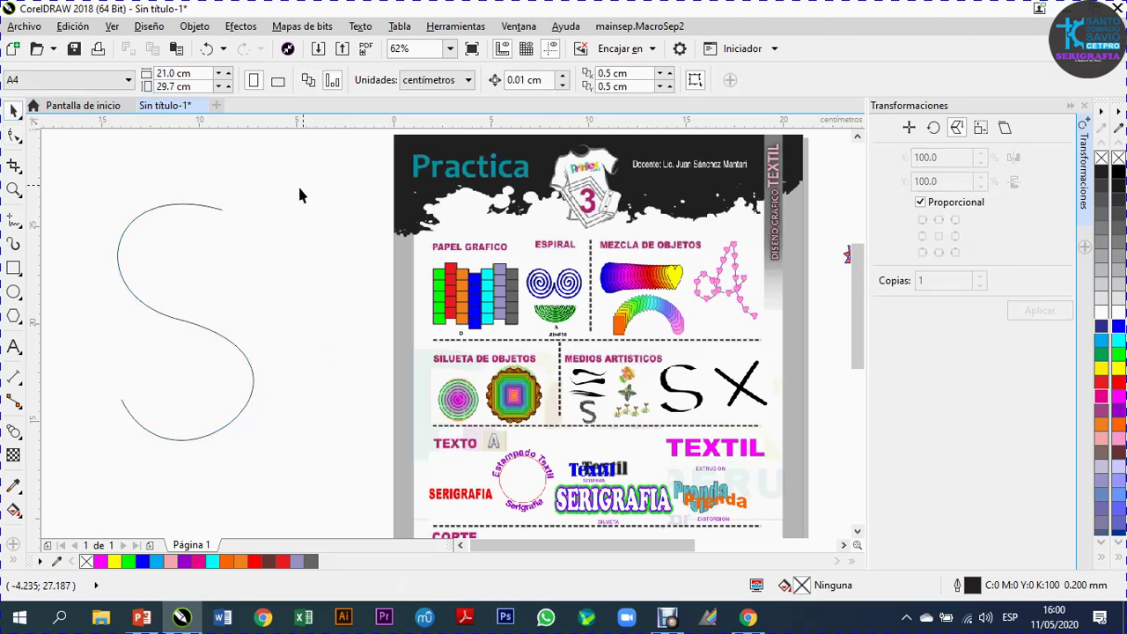
Draw a basic-shape heart about 0.87 cm wide at the upper end of the S, with red (#FF0000) fill and outline
left_click(23, 324)
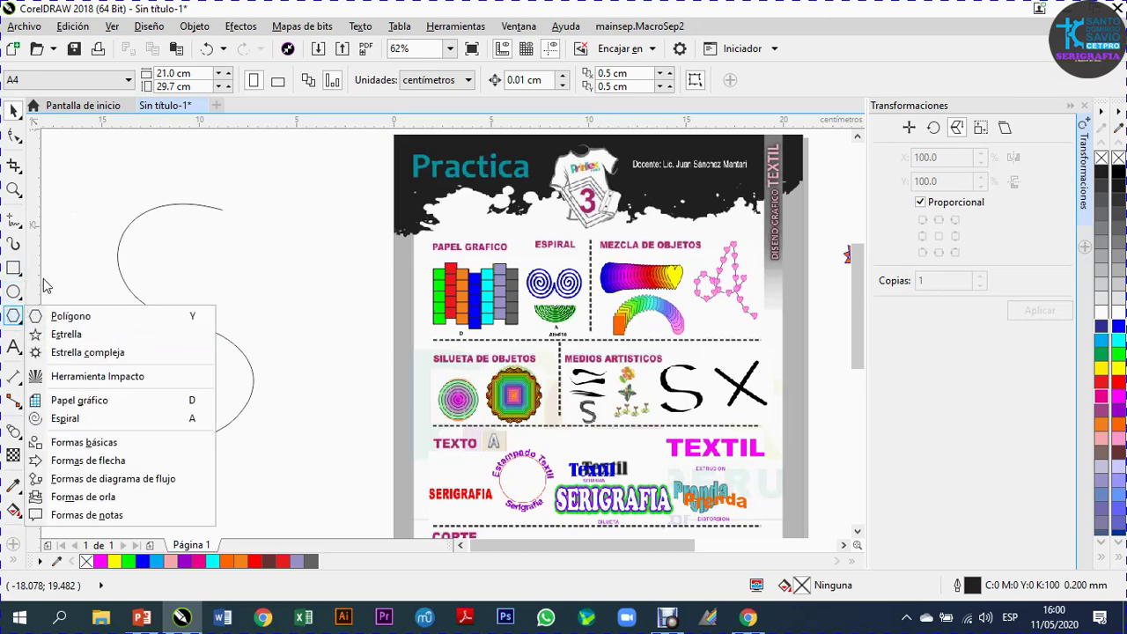
left_click(76, 272)
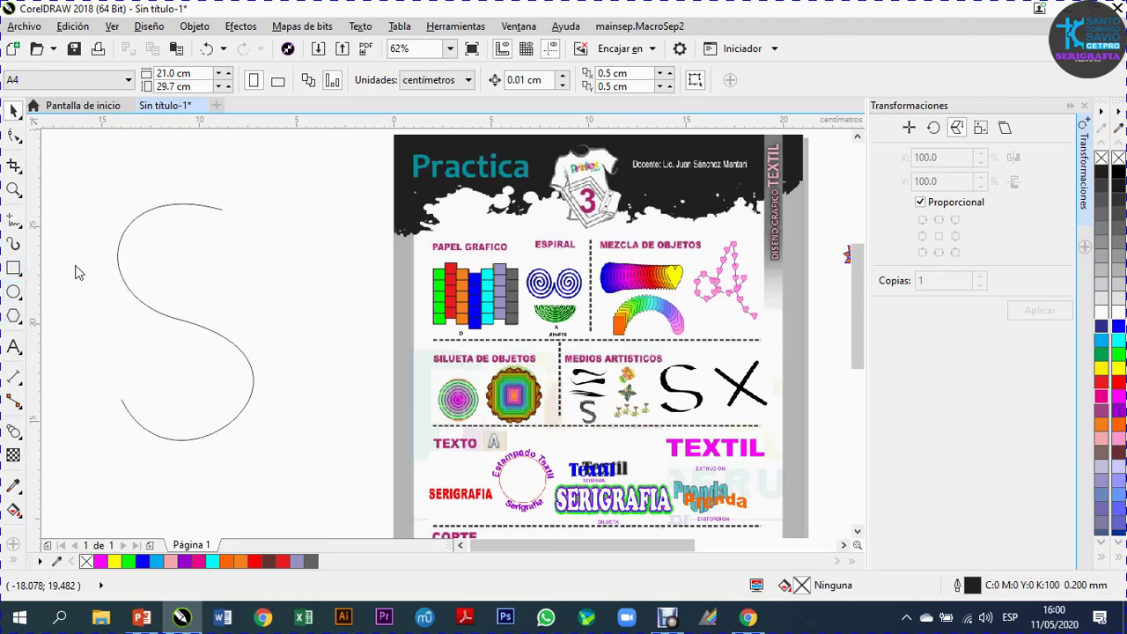
left_click(24, 328)
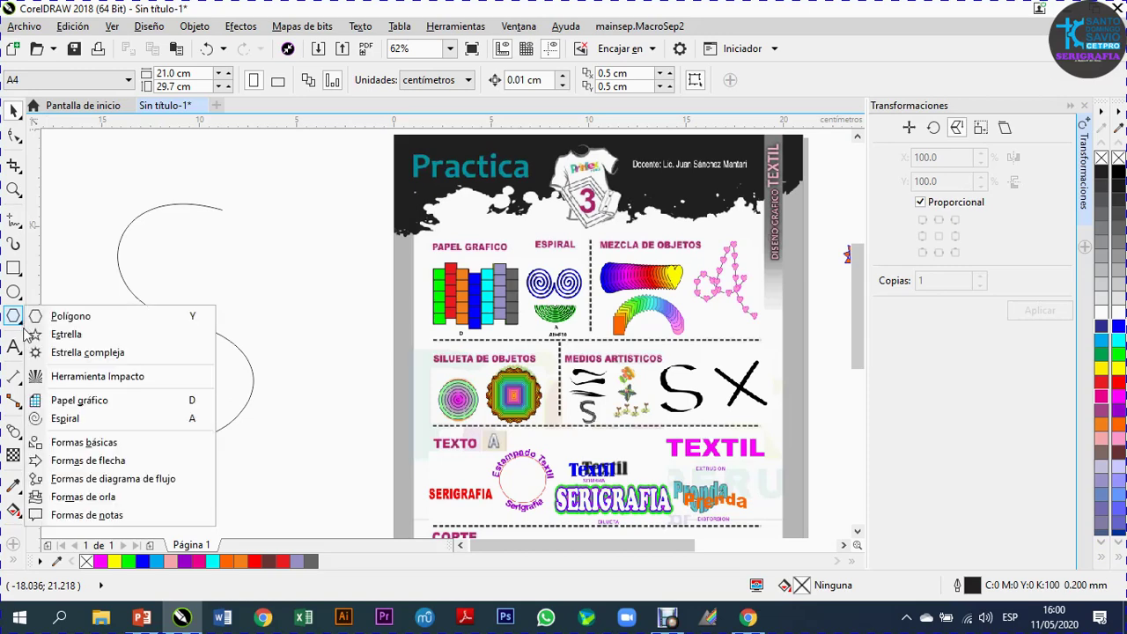
left_click(81, 441)
left_click(445, 81)
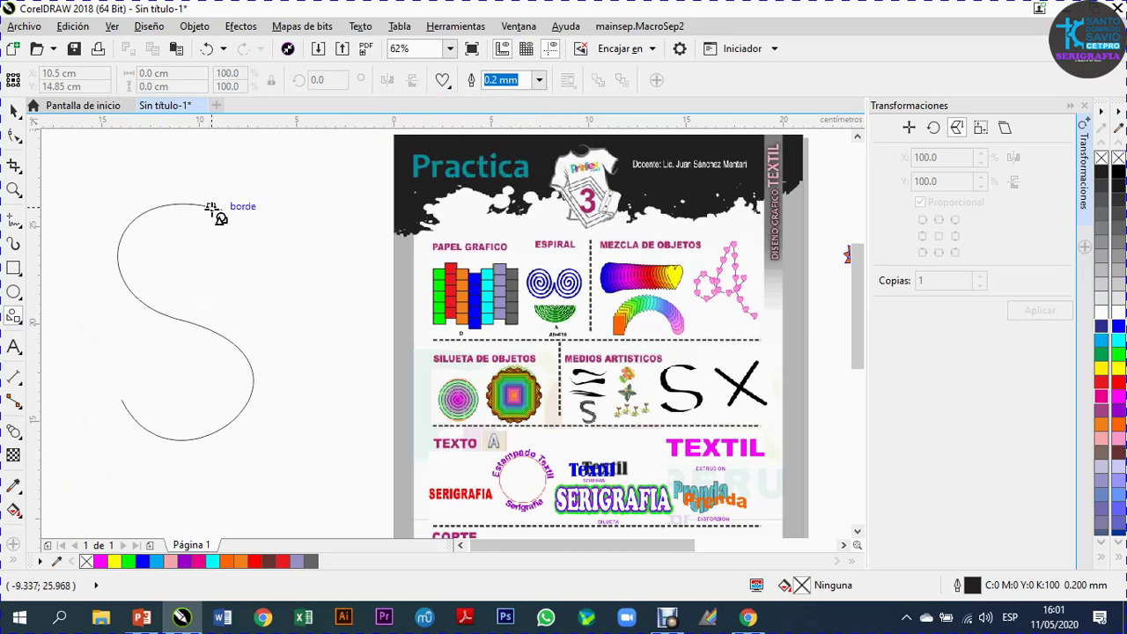
scroll(222, 209, "up", 2)
left_click_drag(218, 201, 242, 238)
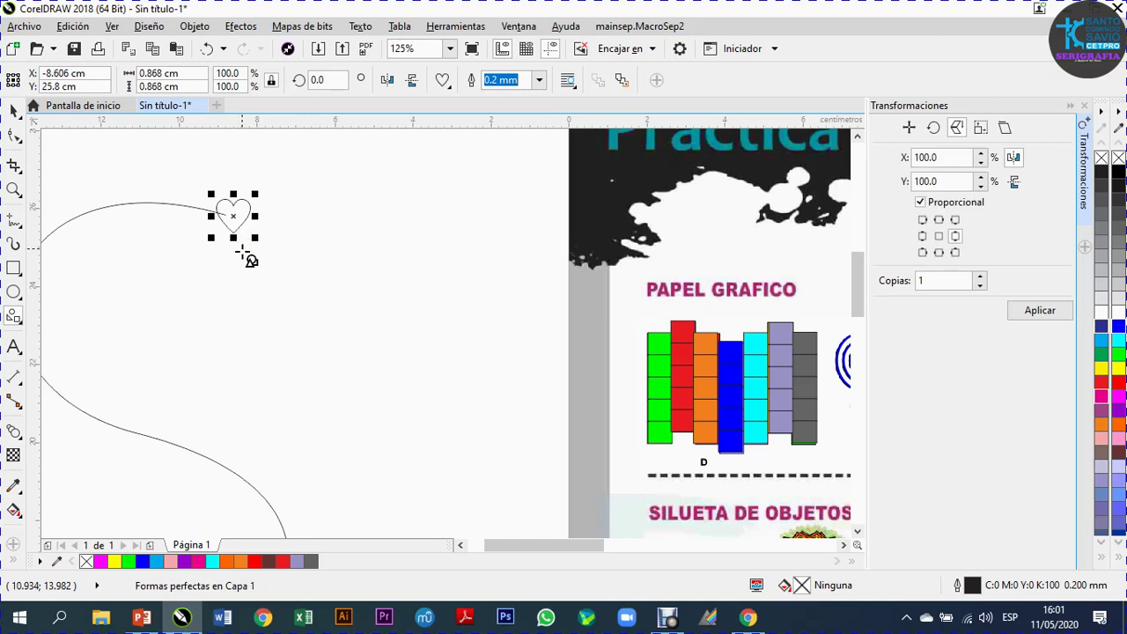
left_click(1114, 388)
right_click(1114, 388)
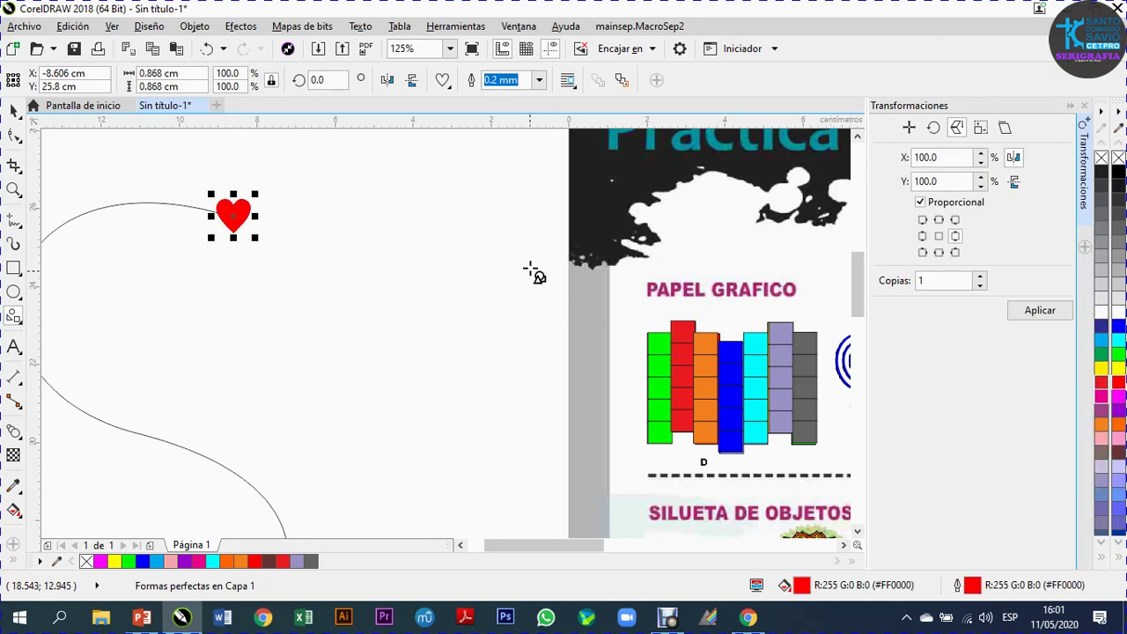
Place a copy of the red heart on the lower end node of the S curve
scroll(534, 279, "down", 2)
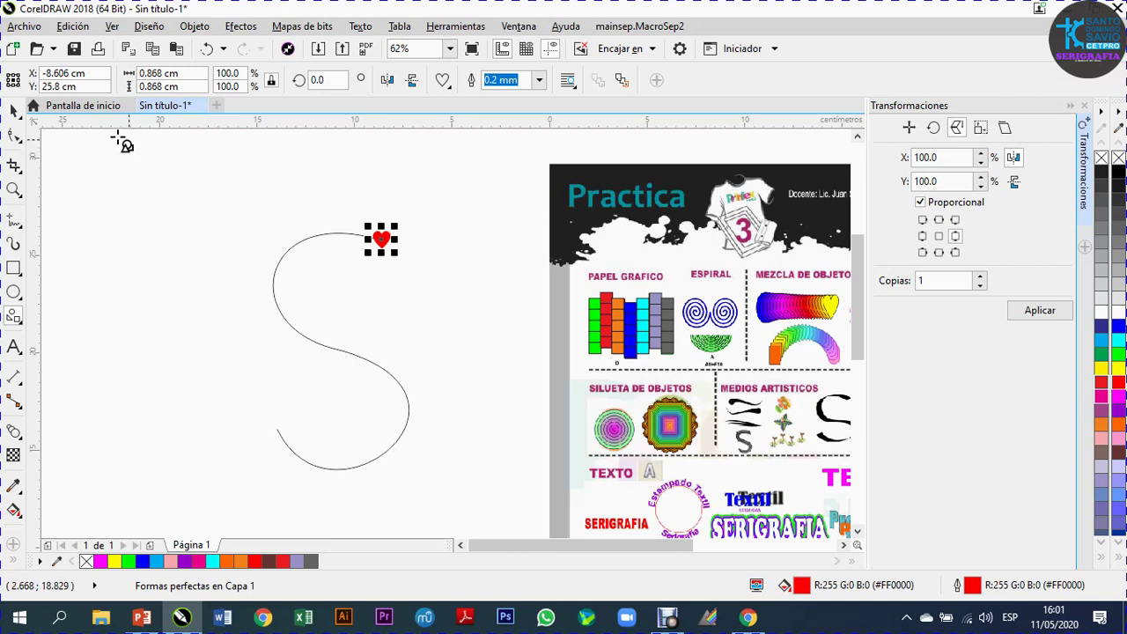
left_click(14, 110)
left_click_drag(378, 238, 278, 430)
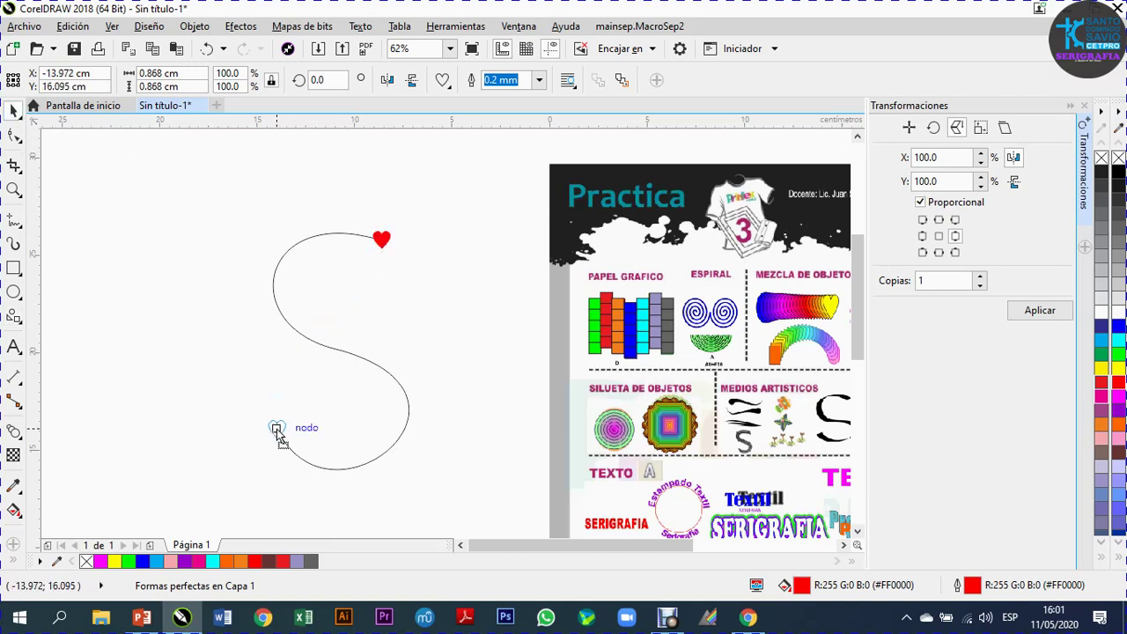
scroll(221, 343, "down", 1)
scroll(221, 343, "up", 2)
scroll(248, 377, "down", 1)
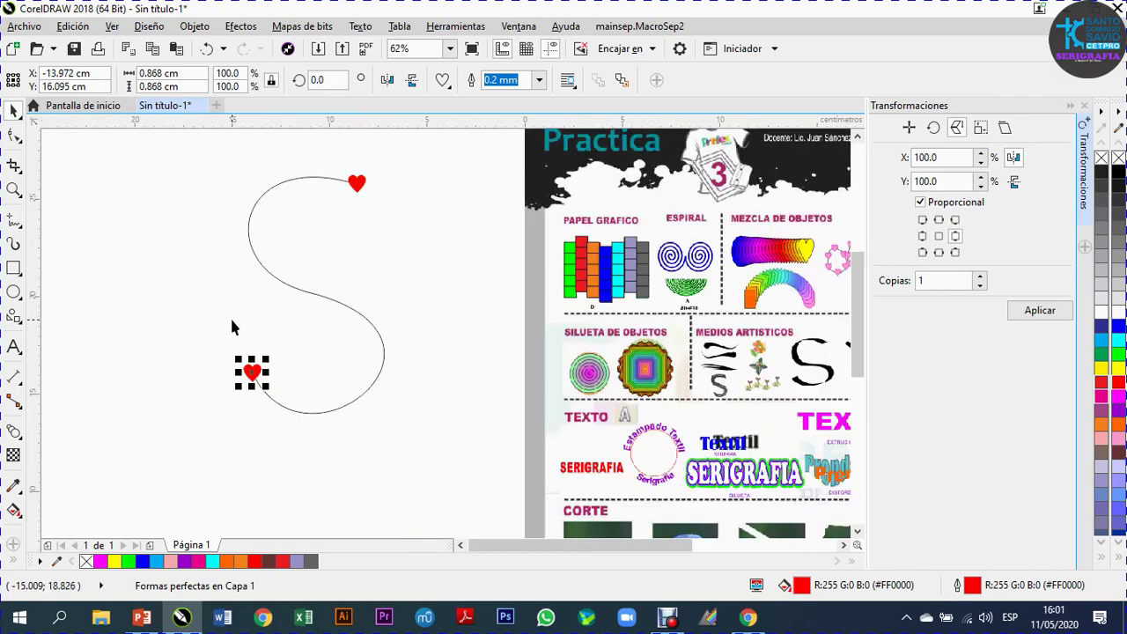
left_click(161, 282)
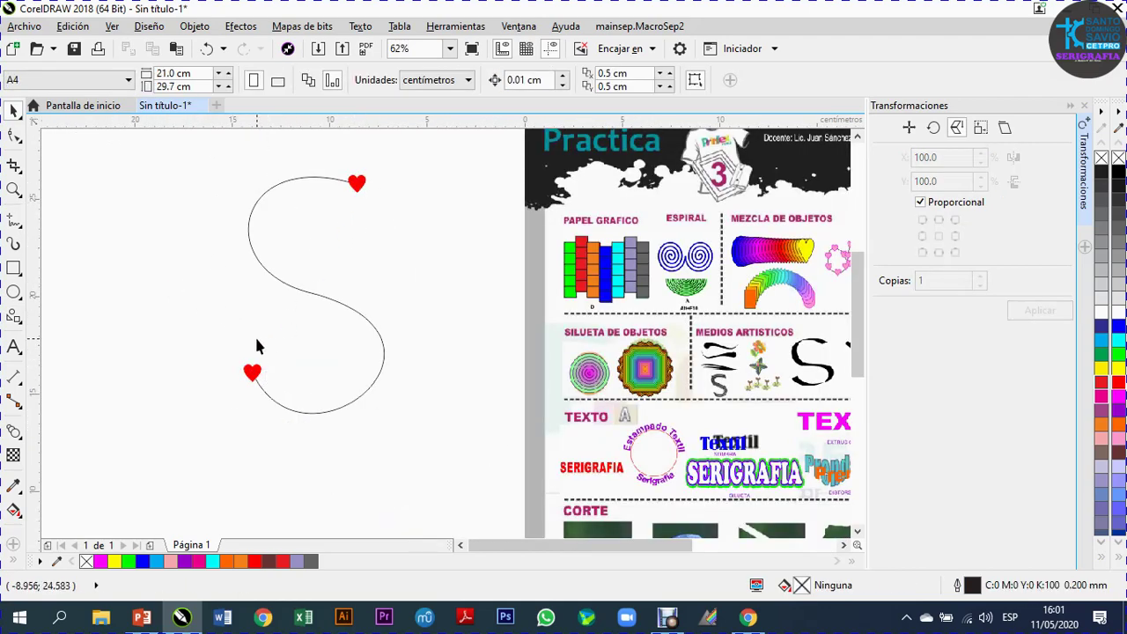
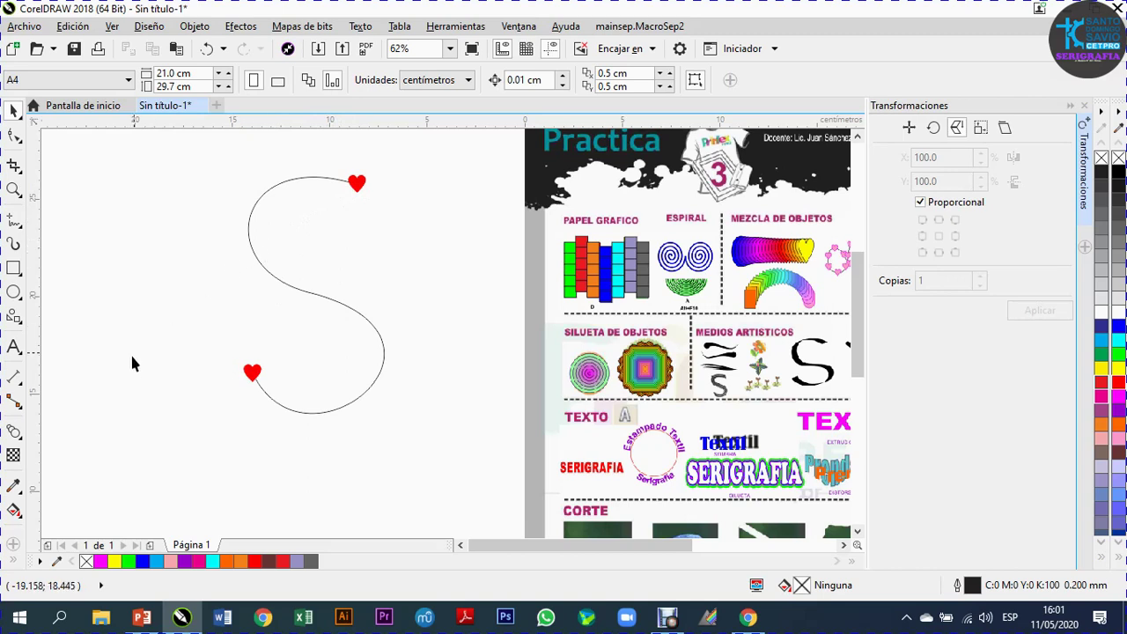
Blend the lower heart to the upper heart with 20 steps, and assign the S curve as the blend's new path
left_click(14, 432)
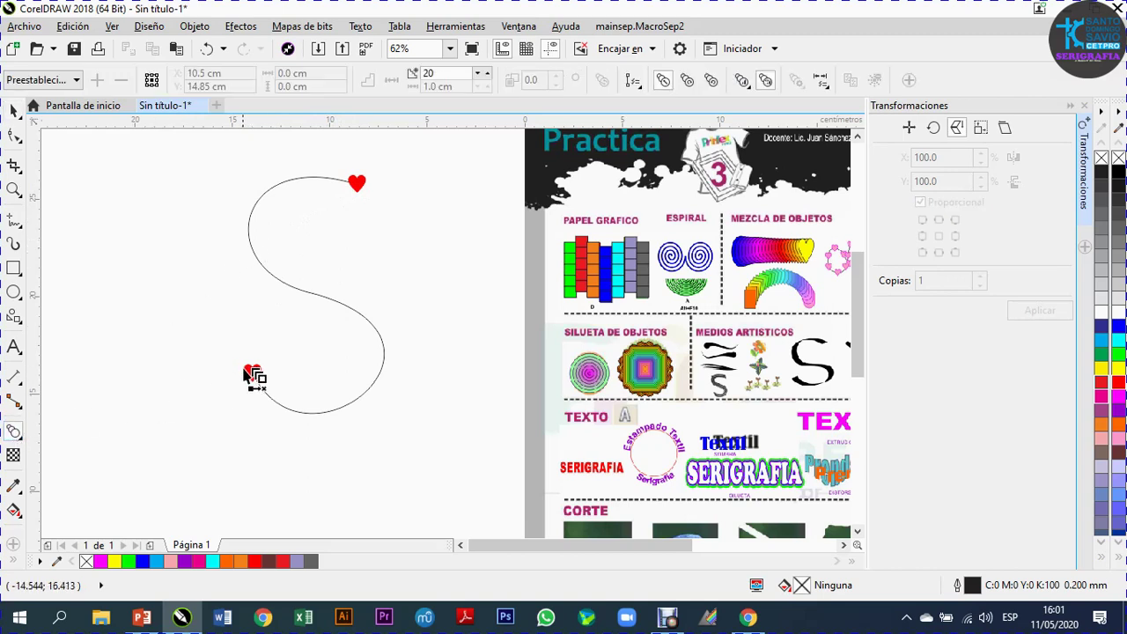
left_click_drag(252, 375, 361, 195)
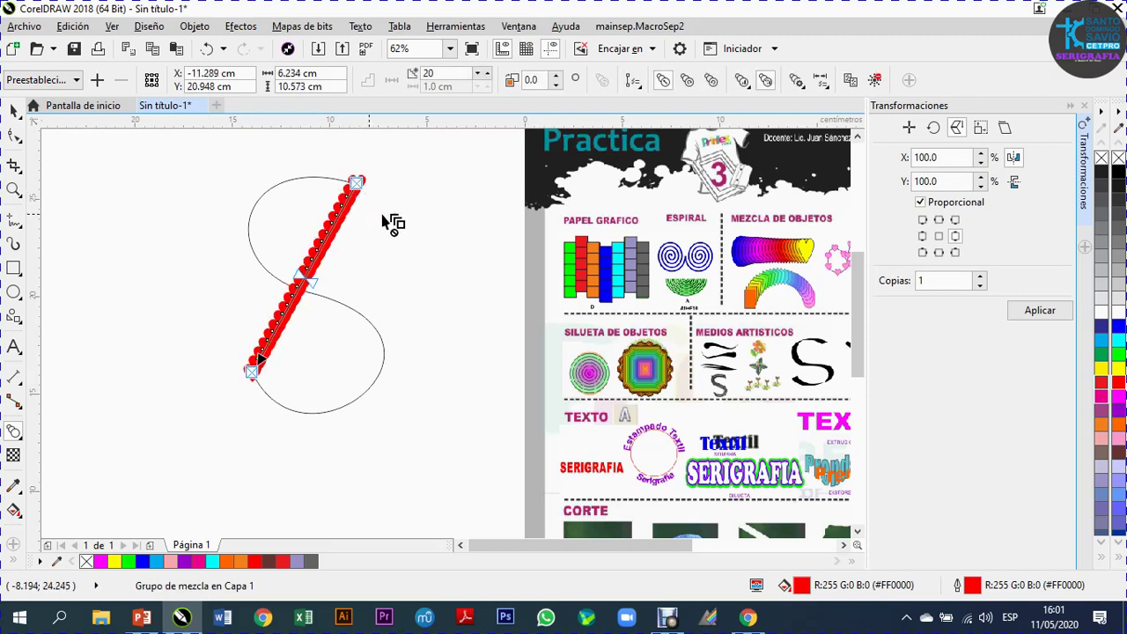
left_click(636, 85)
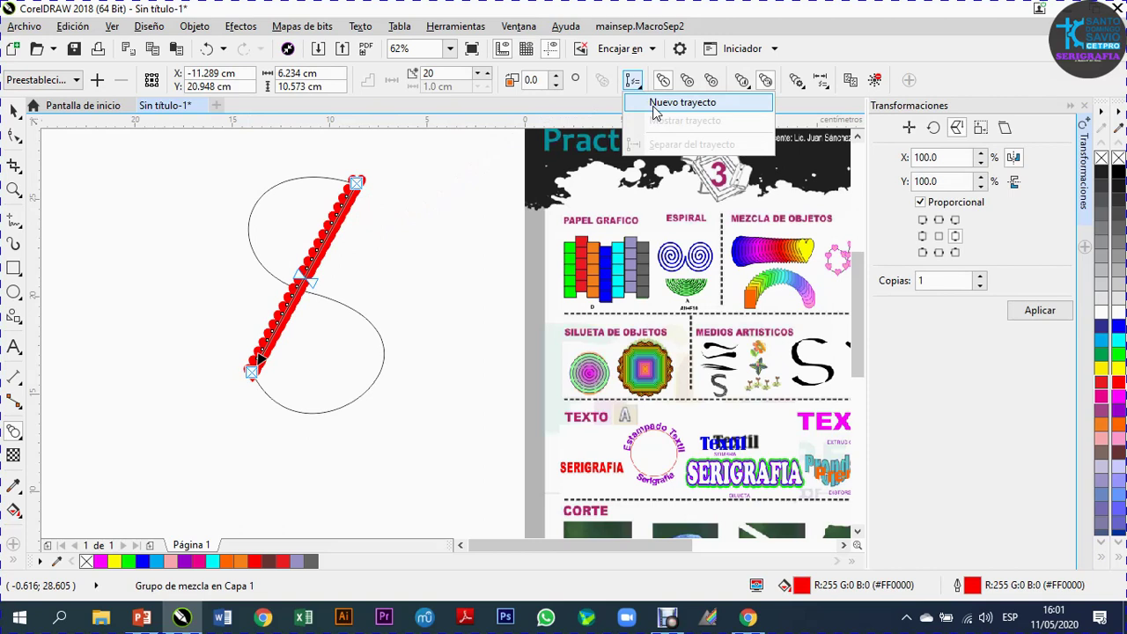
left_click(653, 106)
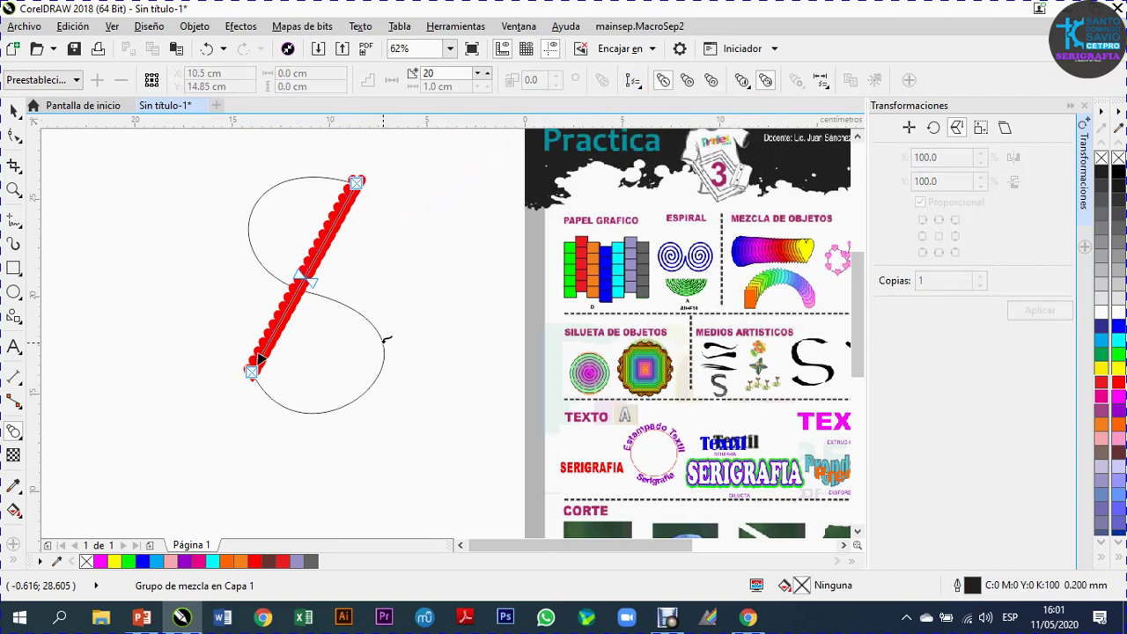
left_click(384, 339)
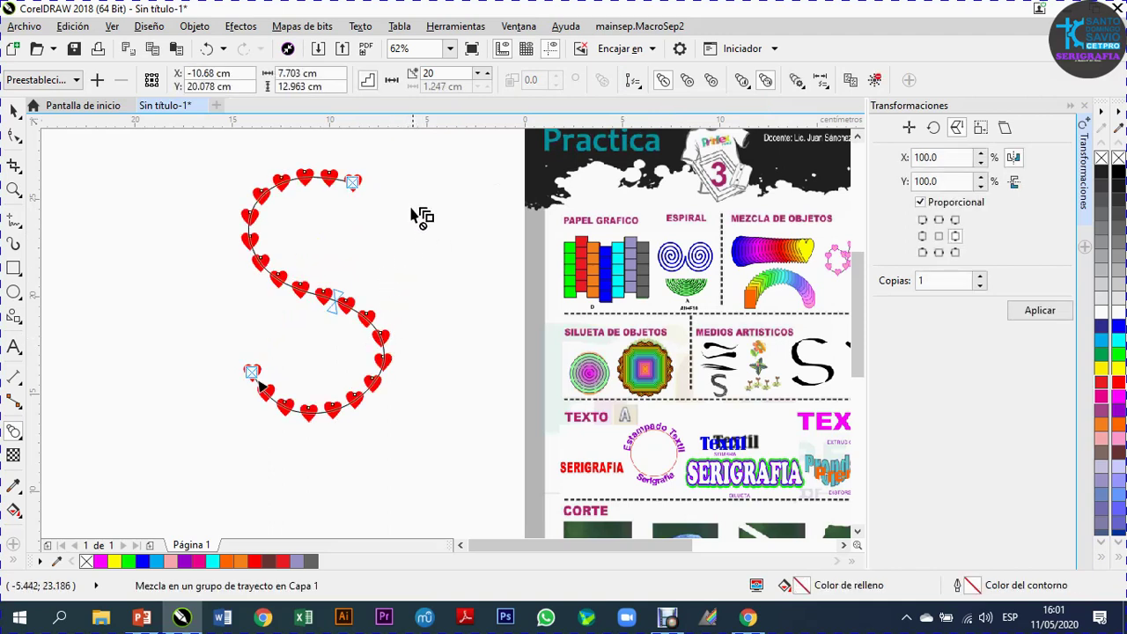
Lower the heart blend along the S path to 6 steps
left_click(428, 74)
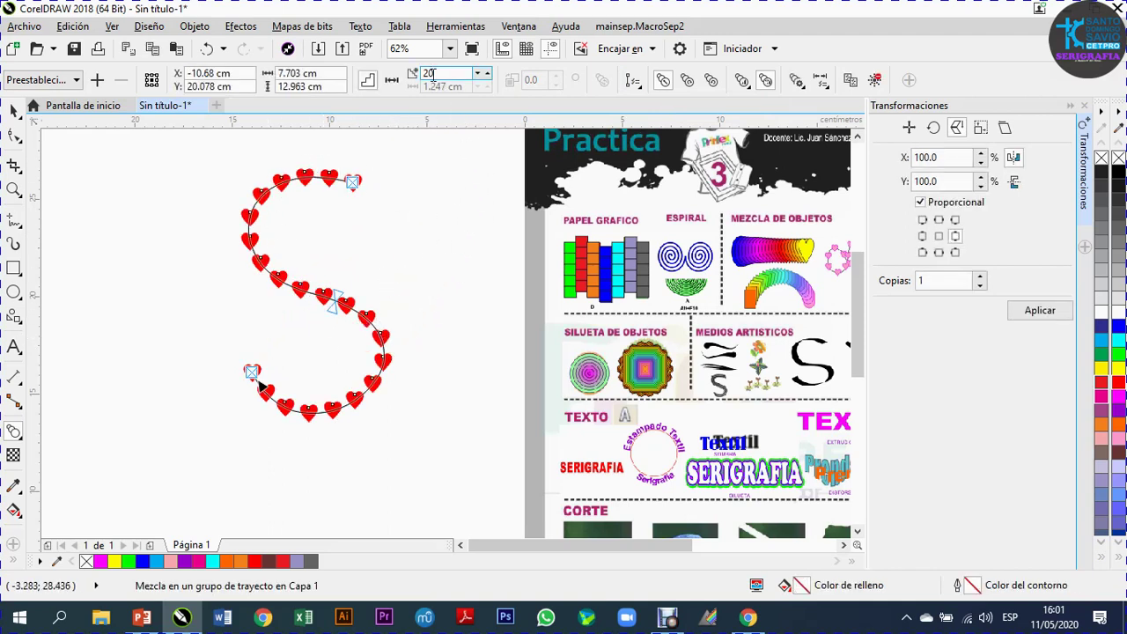
left_click(480, 76)
left_click(480, 76)
left_click(480, 76)
left_click(480, 76)
left_click(480, 76)
left_click(480, 75)
left_click(479, 76)
left_click(480, 76)
left_click(480, 76)
left_click(480, 76)
left_click(480, 76)
left_click(480, 76)
left_click(480, 75)
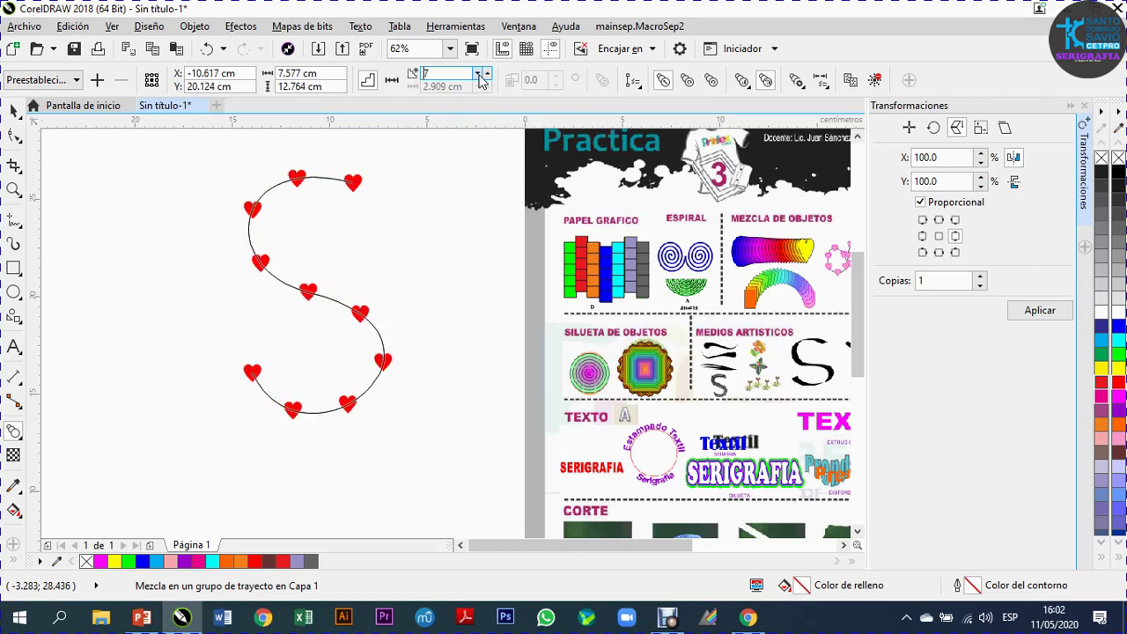
left_click(479, 76)
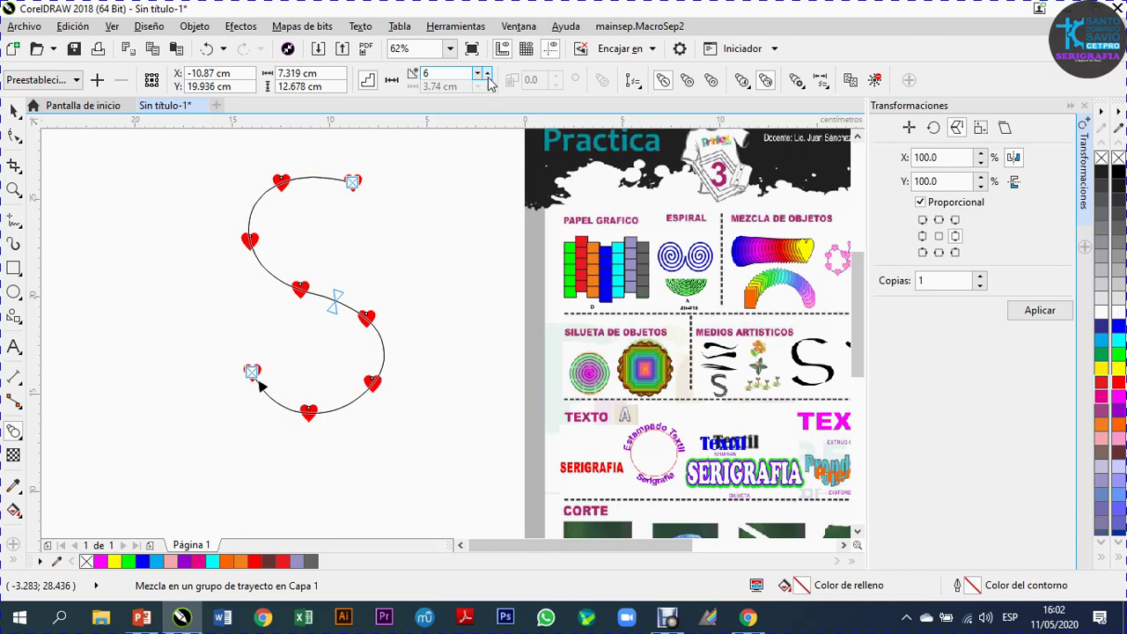
Raise the heart blend along the S path to 29 steps
left_click(487, 76)
left_click(487, 76)
left_click(487, 76)
left_click(487, 76)
left_click(487, 76)
left_click(487, 75)
left_click(487, 76)
left_click(487, 76)
left_click(487, 76)
left_click(487, 76)
left_click(487, 76)
left_click(487, 76)
left_click(487, 75)
left_click(487, 76)
left_click(487, 76)
left_click(487, 75)
left_click(487, 76)
left_click(487, 75)
left_click(487, 76)
left_click(487, 76)
left_click(487, 76)
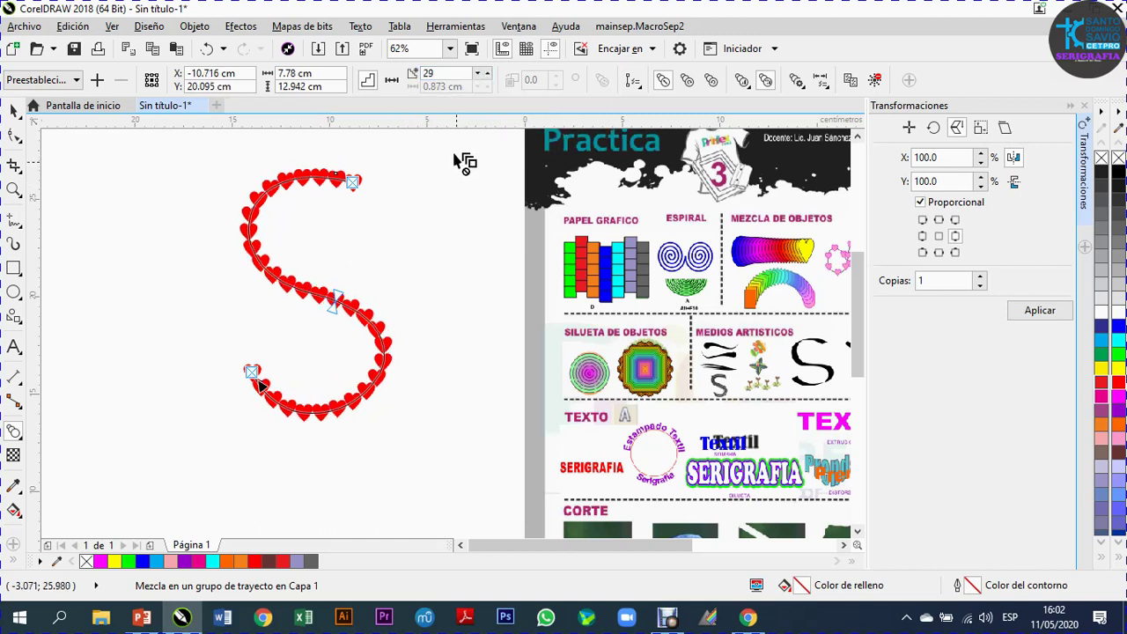
Keep the heart blend defined by its number of steps and shift the whole heart S slightly right and up
left_click(388, 82)
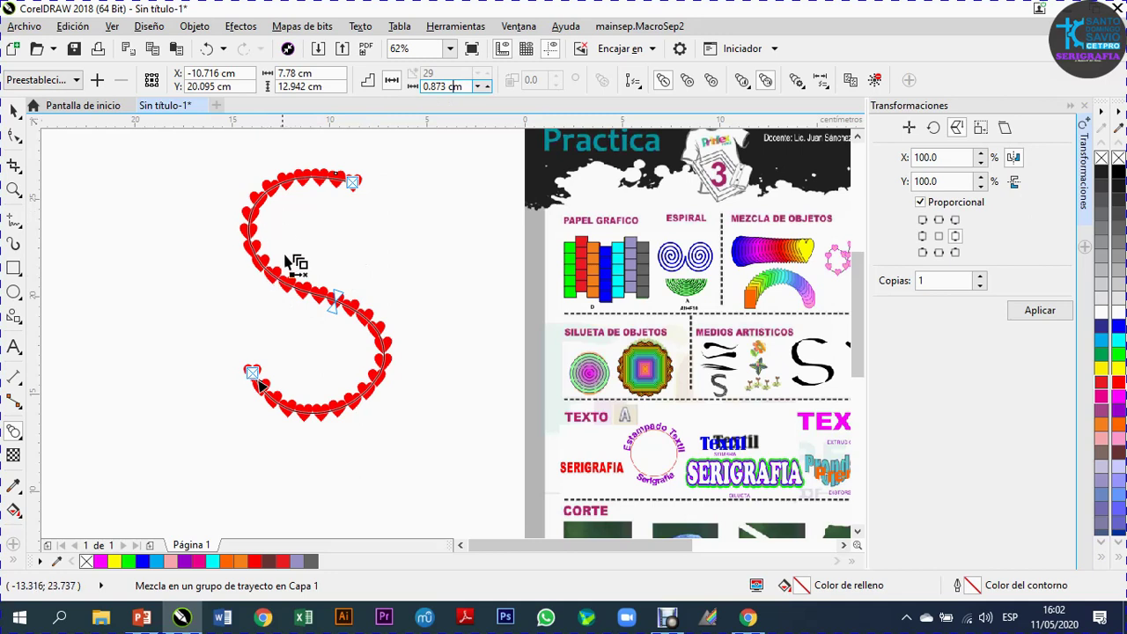
left_click(366, 84)
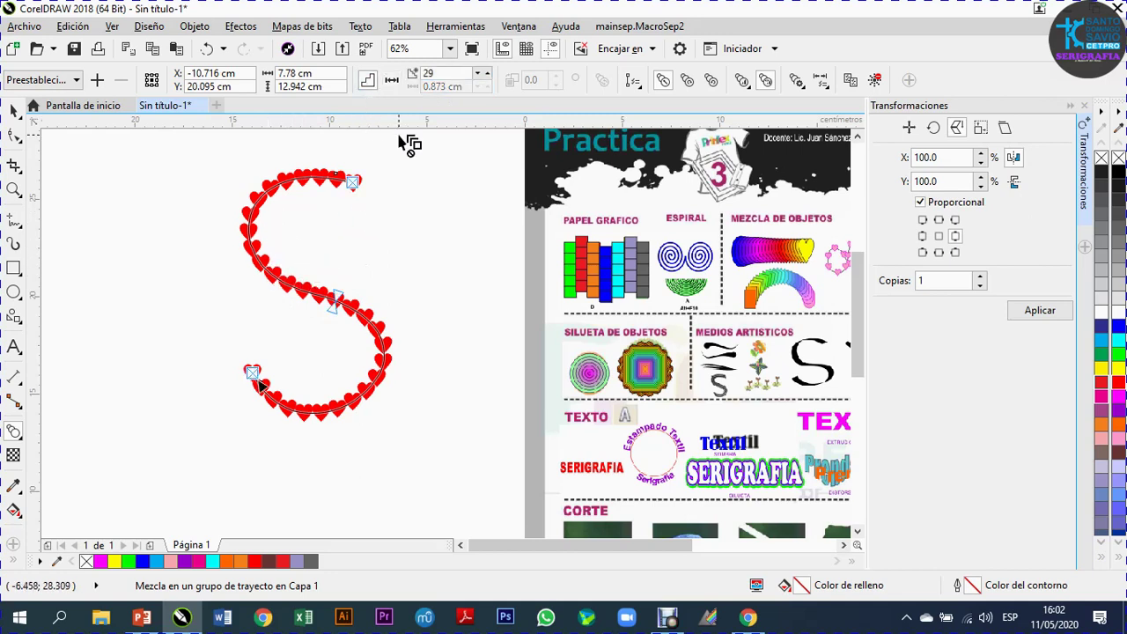
left_click(14, 110)
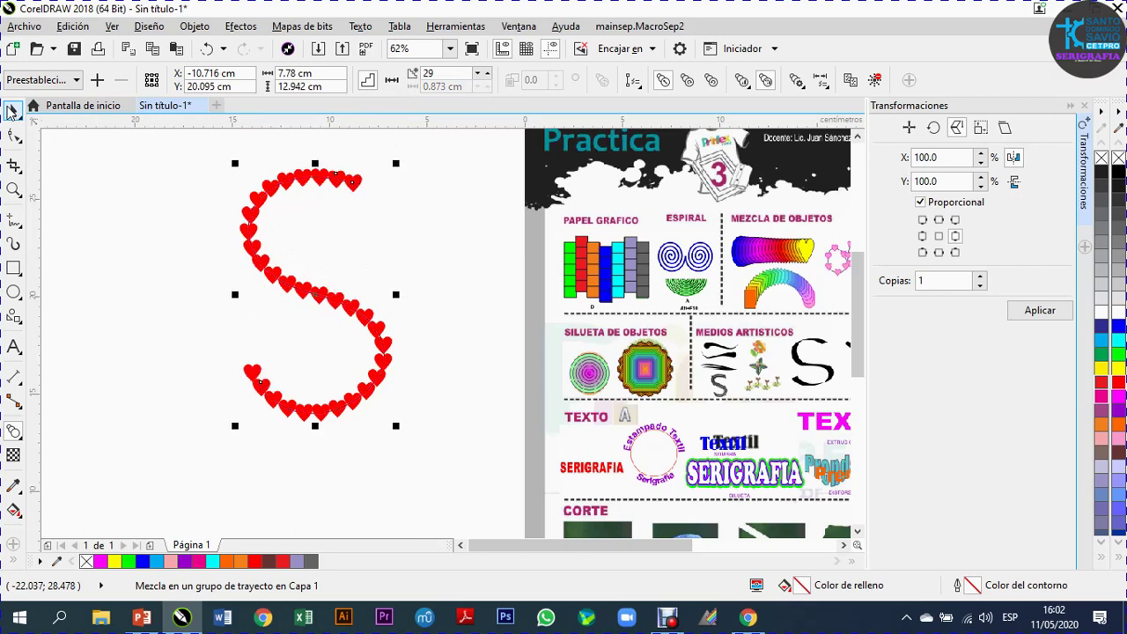
left_click(144, 240)
left_click_drag(306, 300, 368, 315)
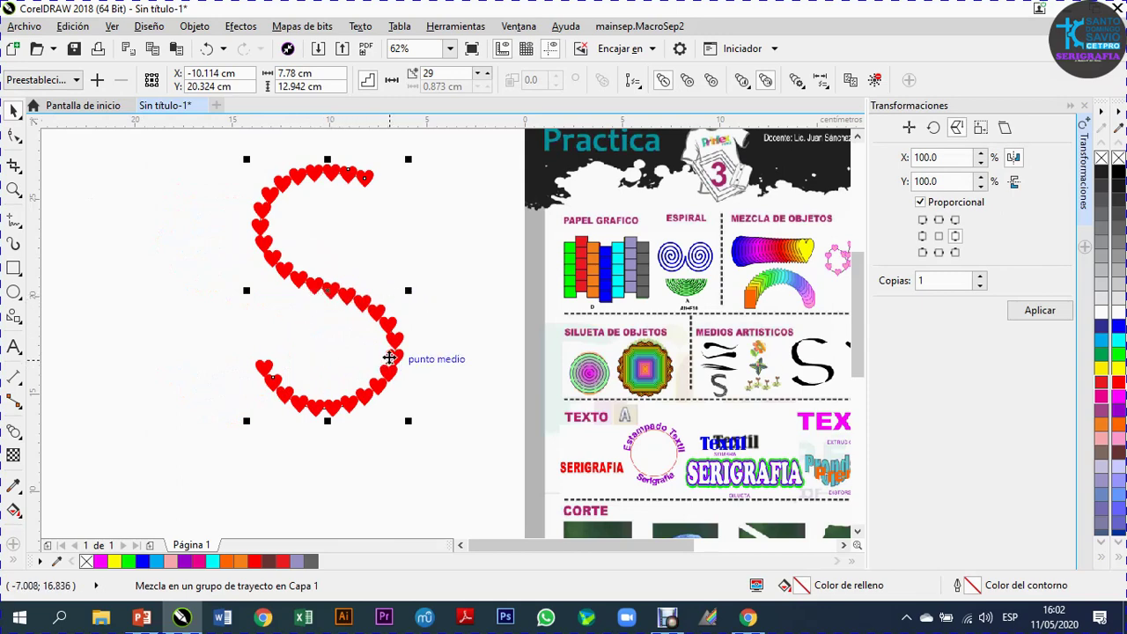
Examine up close the path line between the hearts along the S and at its lower end
scroll(378, 321, "up", 5)
scroll(364, 285, "up", 3)
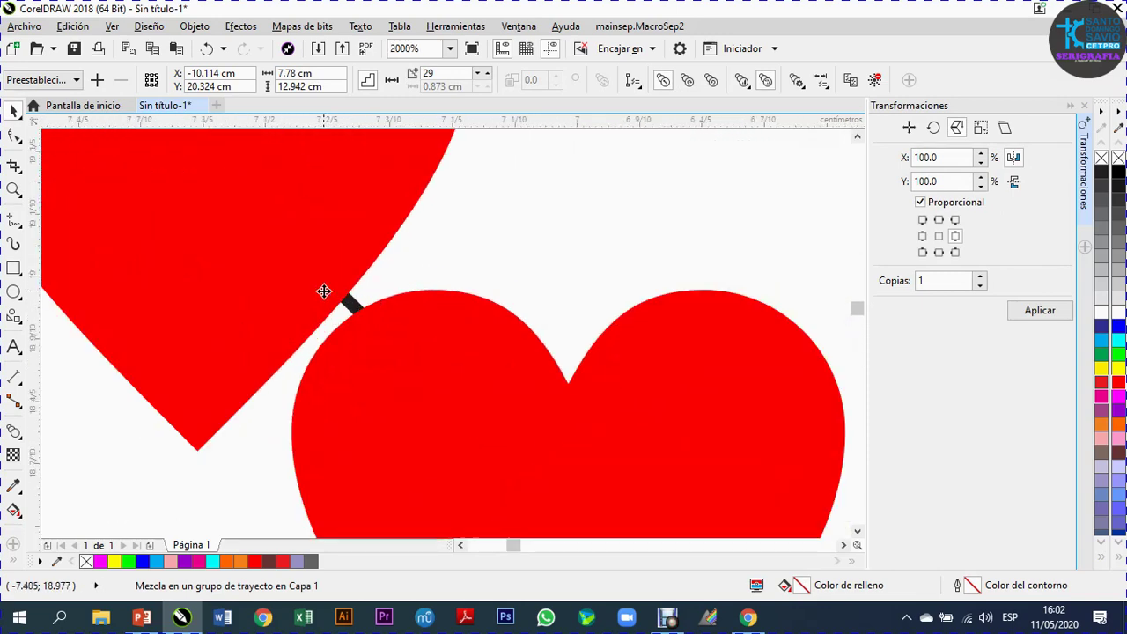
scroll(339, 304, "down", 3)
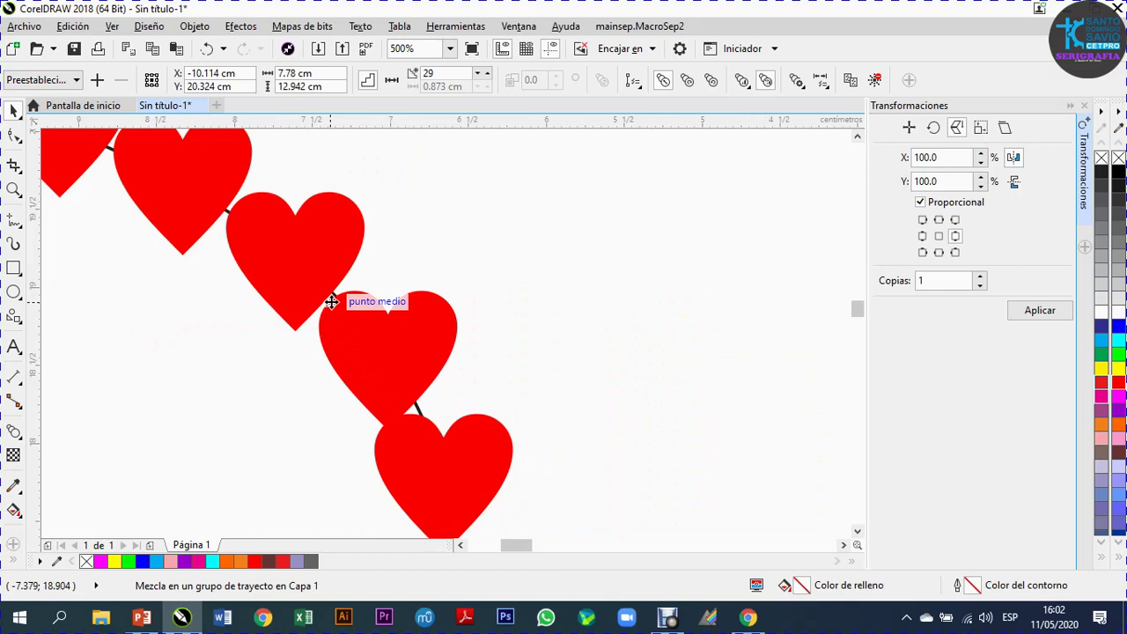
scroll(330, 300, "up", 8)
scroll(345, 216, "down", 9)
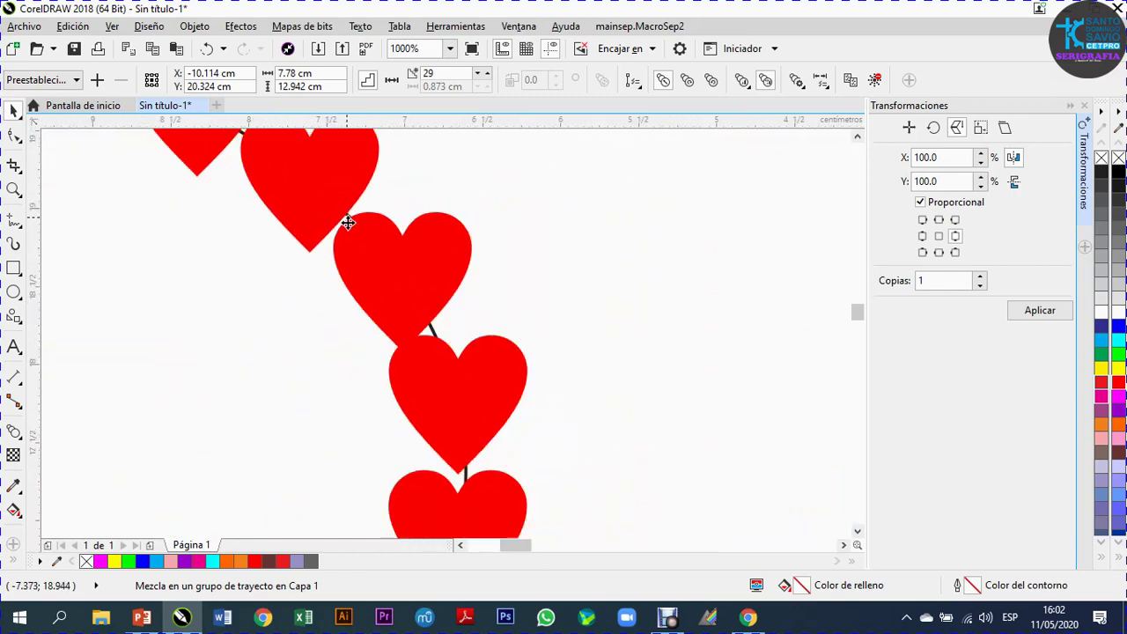
scroll(418, 361, "up", 8)
scroll(420, 349, "down", 9)
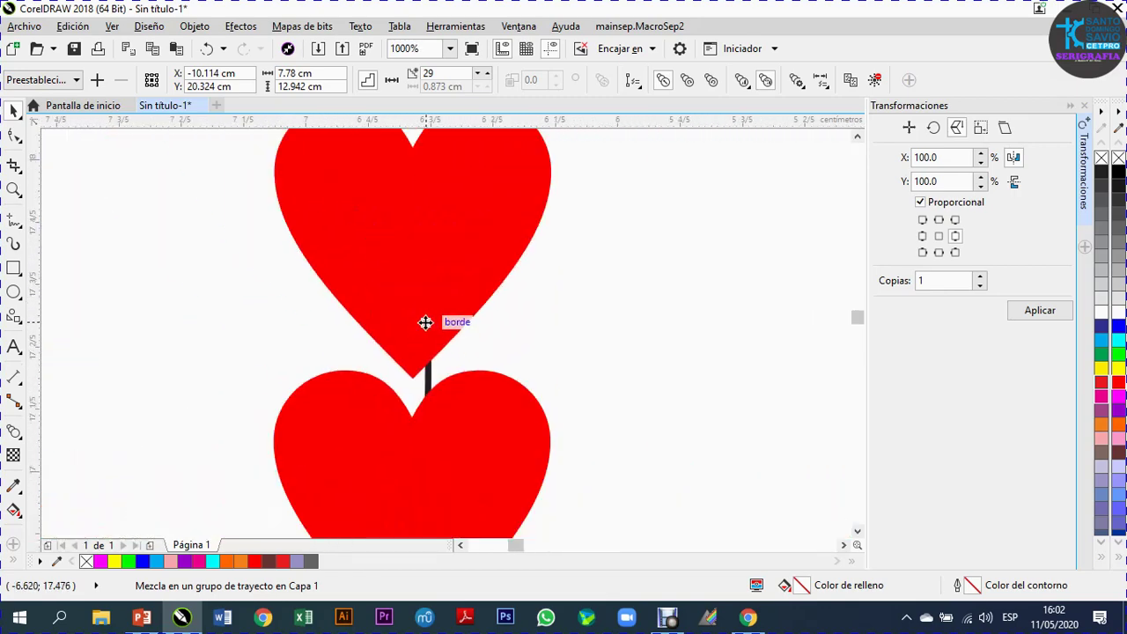
scroll(174, 399, "up", 2)
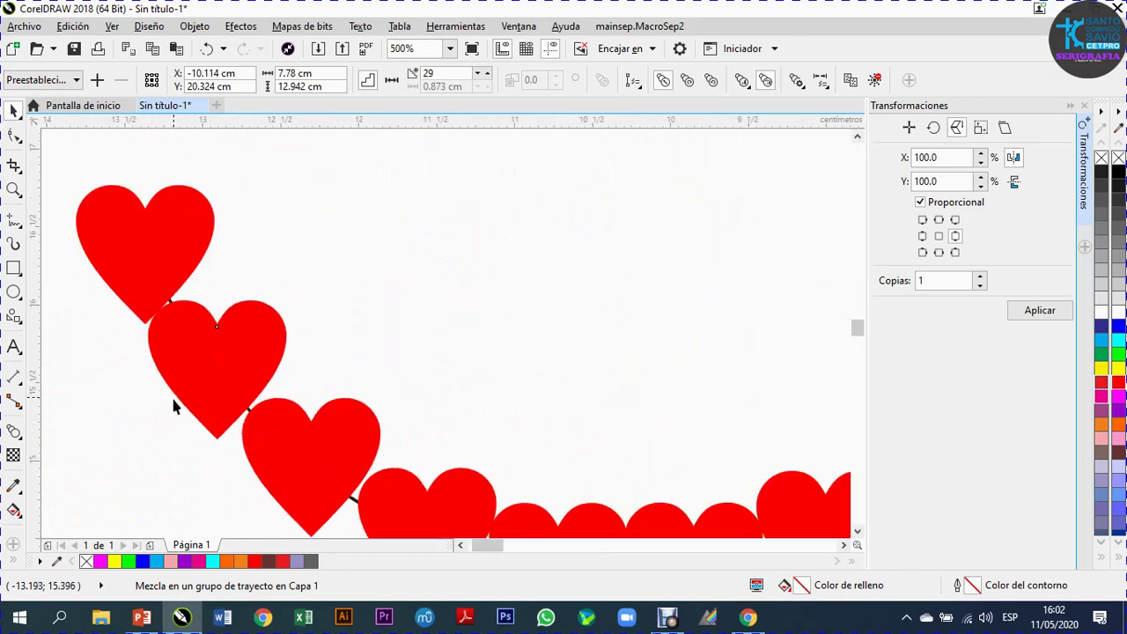
scroll(458, 393, "down", 4)
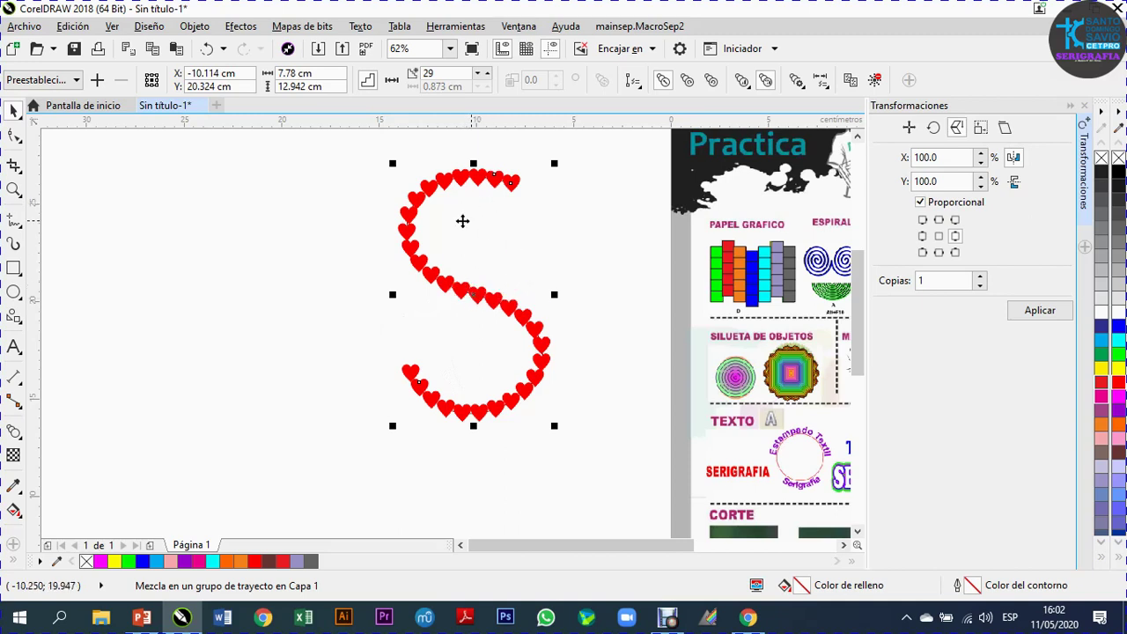
Separate the heart blend and delete the black S curve that served as its path
right_click(449, 286)
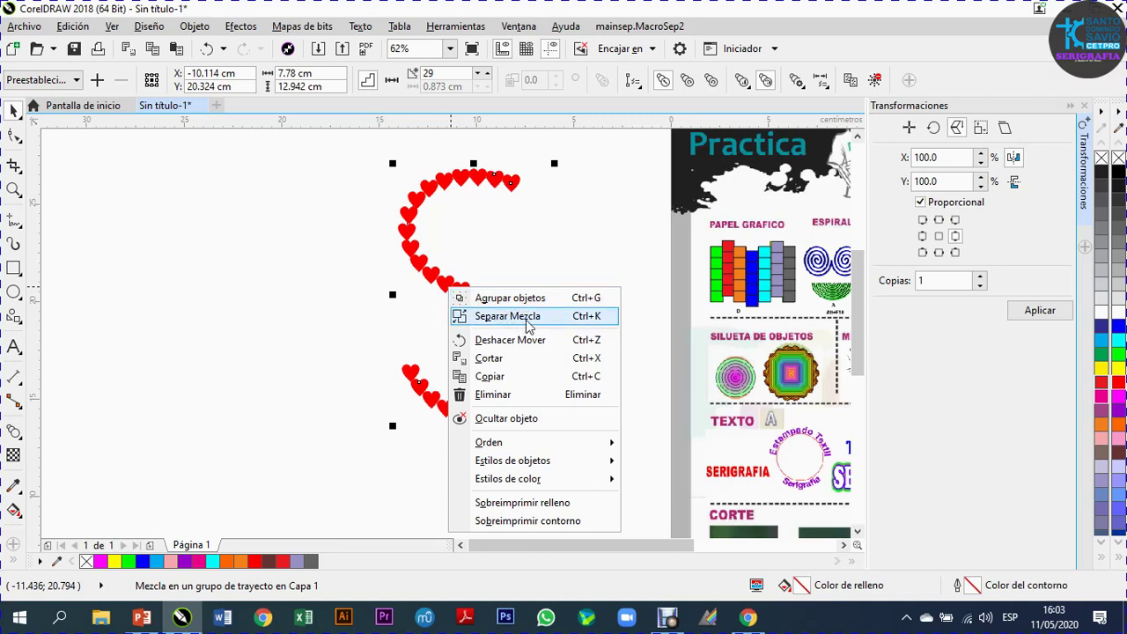
left_click(508, 316)
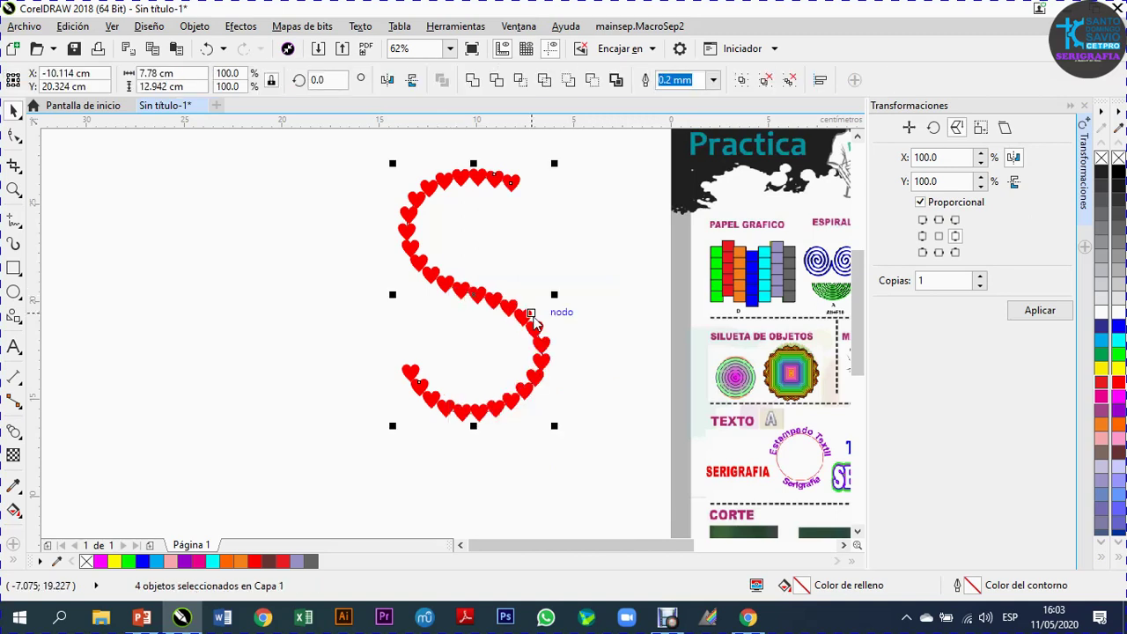
left_click(274, 278)
scroll(529, 329, "up", 4)
scroll(526, 327, "up", 8)
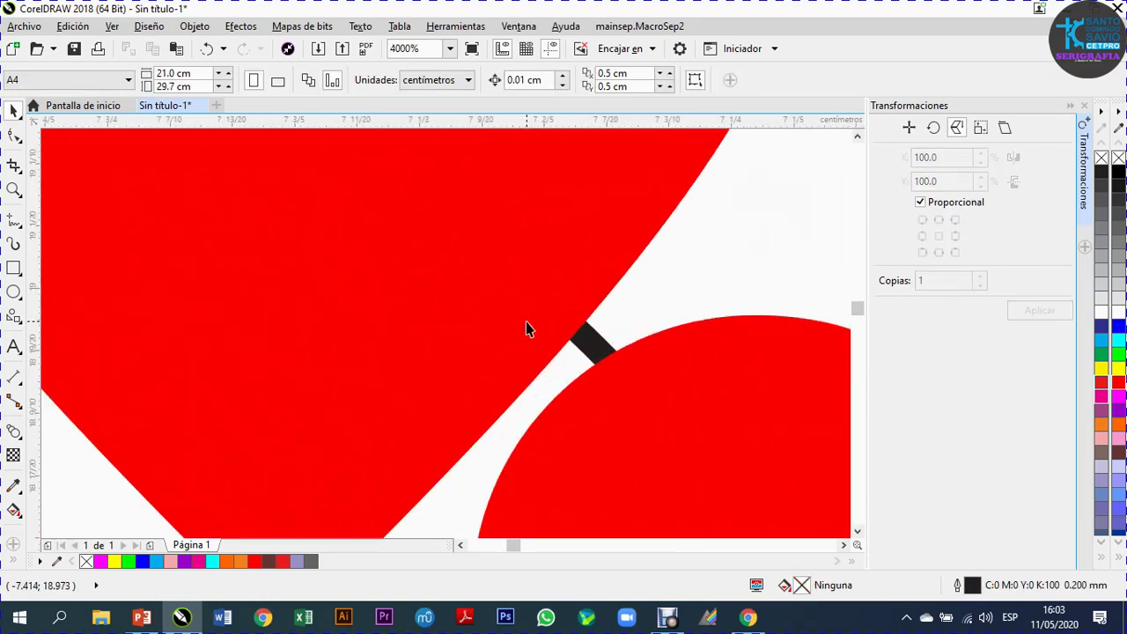
left_click(587, 340)
scroll(441, 244, "down", 10)
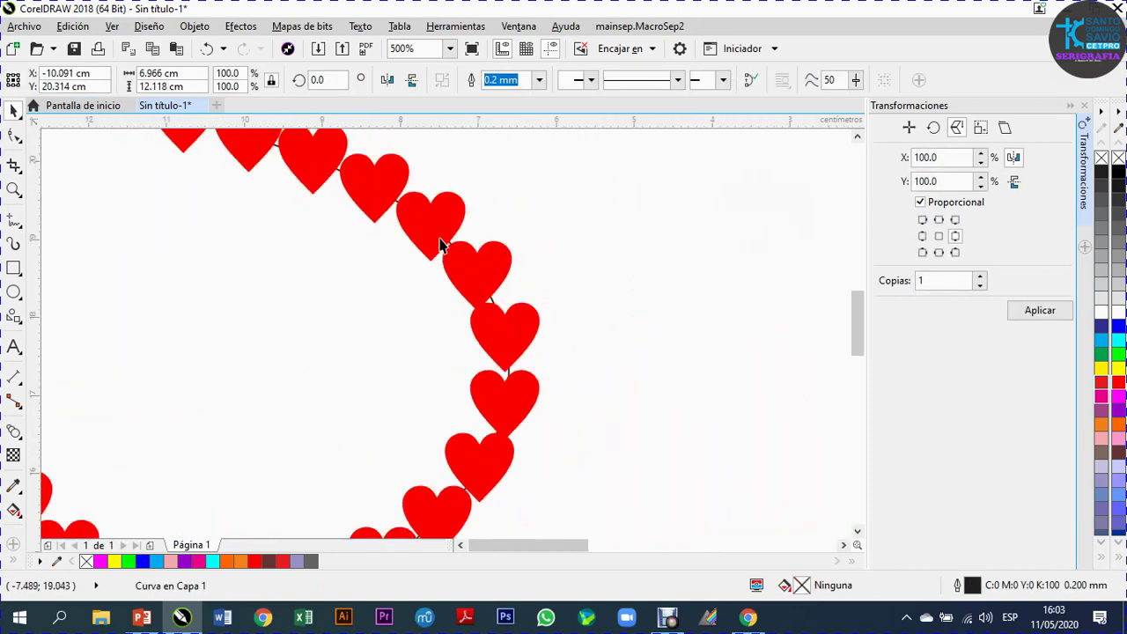
key("Escape")
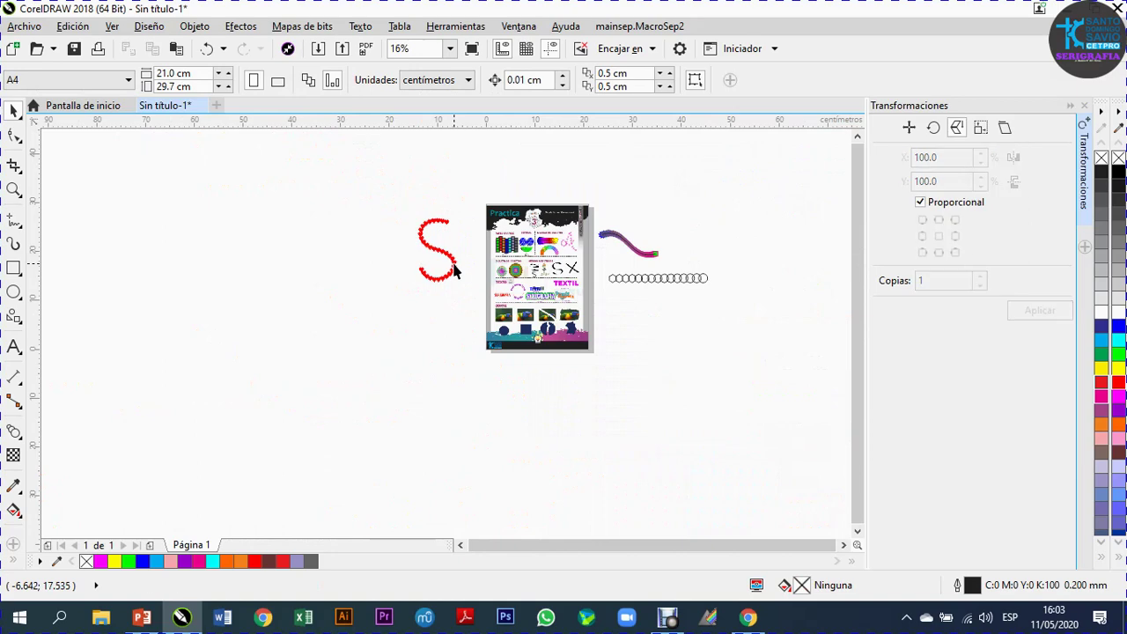
Move the group of blended hearts aside and delete the two original end hearts left behind
scroll(432, 256, "up", 5)
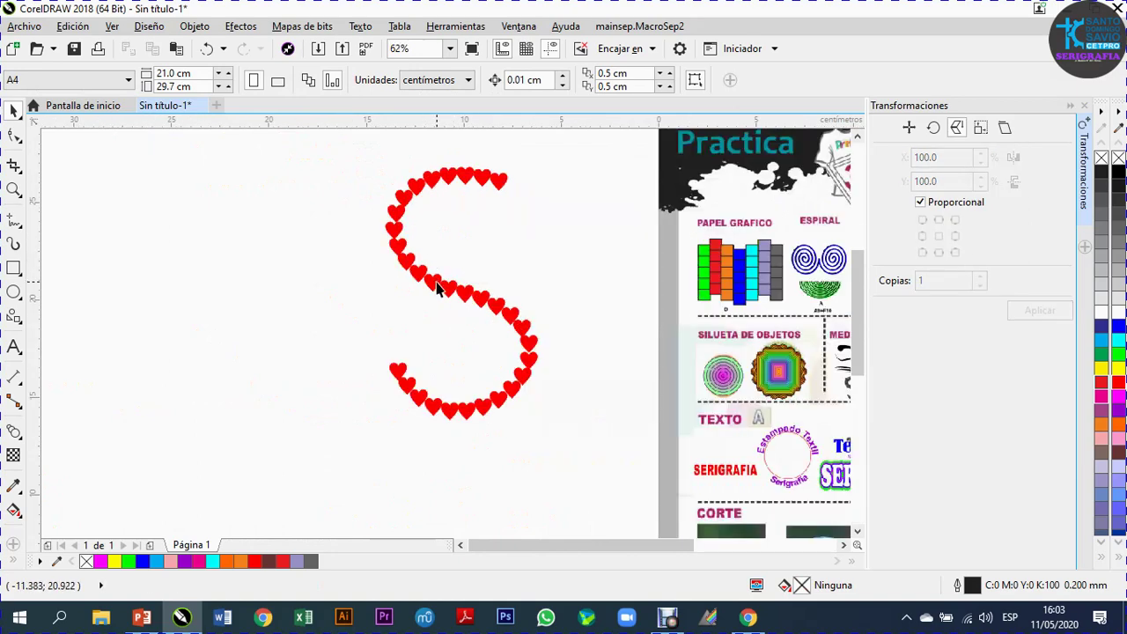
left_click_drag(440, 285, 338, 297)
left_click(499, 181)
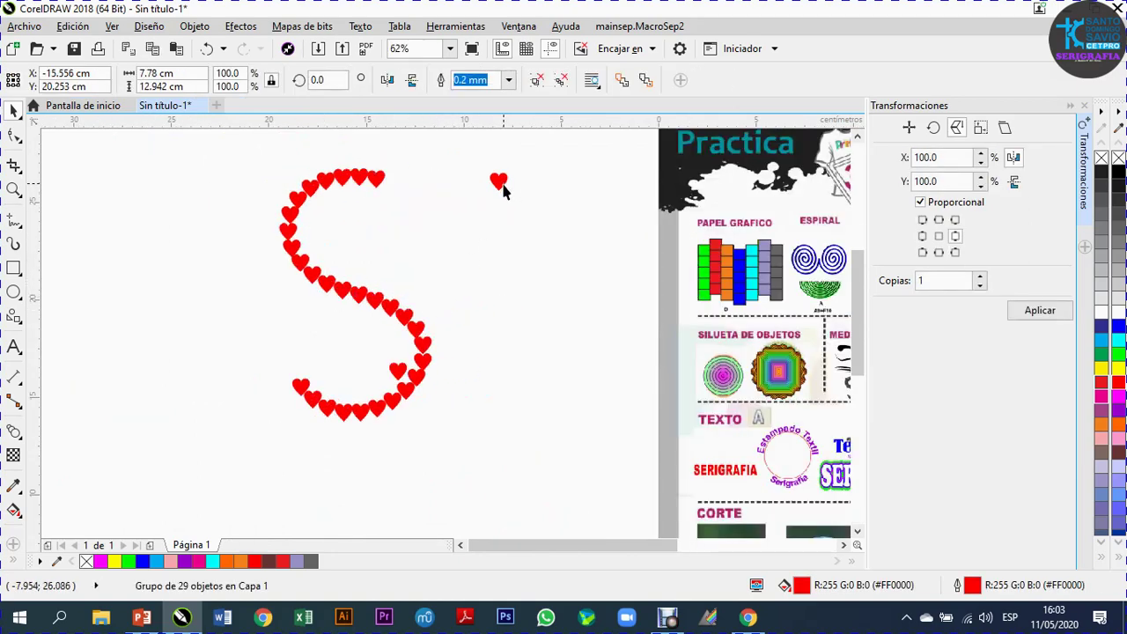
key("Delete")
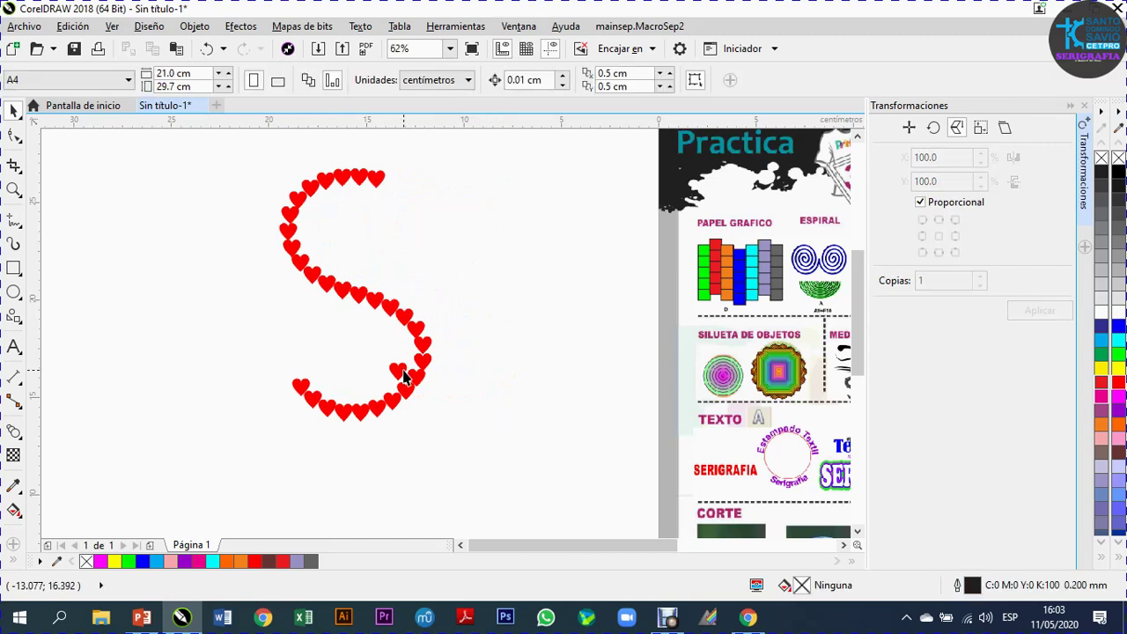
Scale the heart S down to about 1.43 × 2.37 cm and move it onto the pink heart letter under MEZCLA DE OBJETOS
left_click(341, 286)
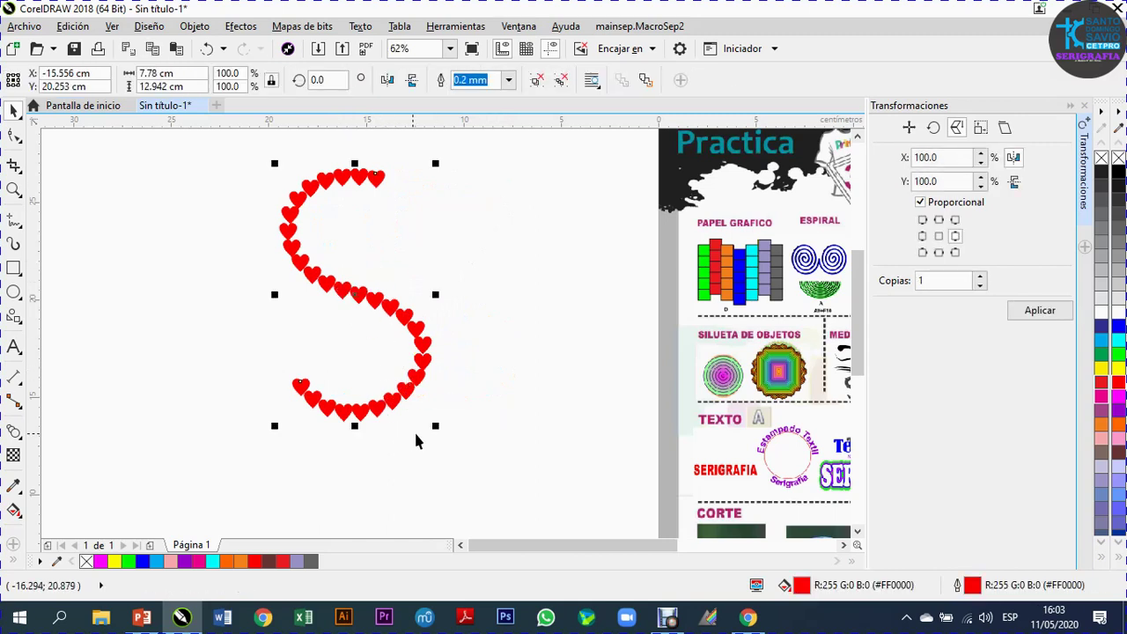
left_click_drag(424, 421, 701, 249)
scroll(517, 282, "down", 4)
scroll(590, 291, "up", 4)
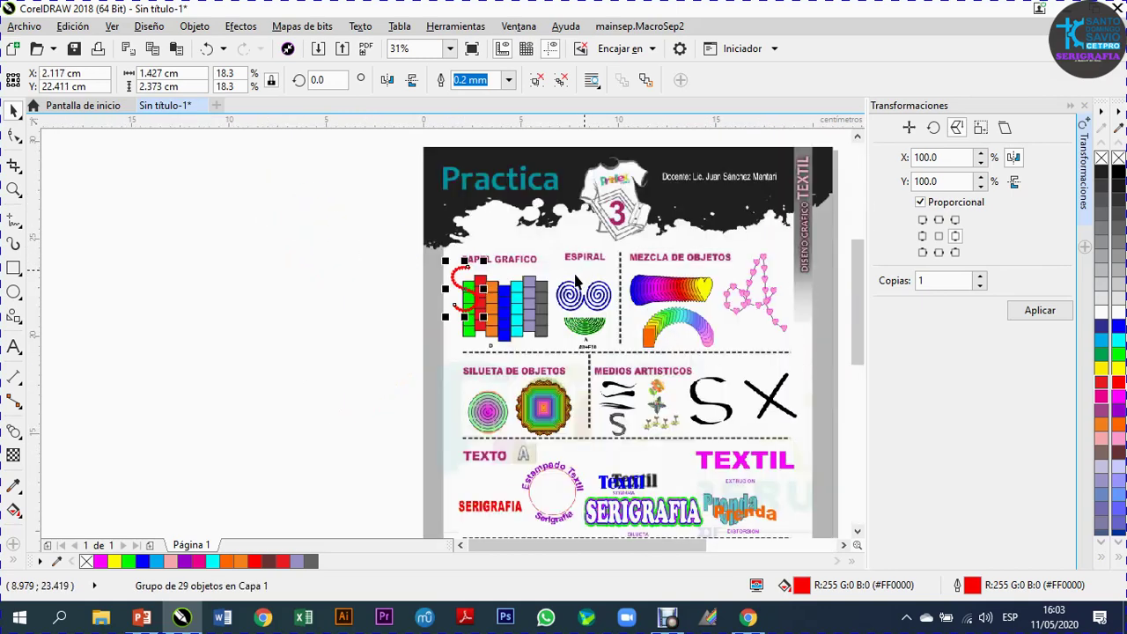
left_click_drag(477, 291, 753, 293)
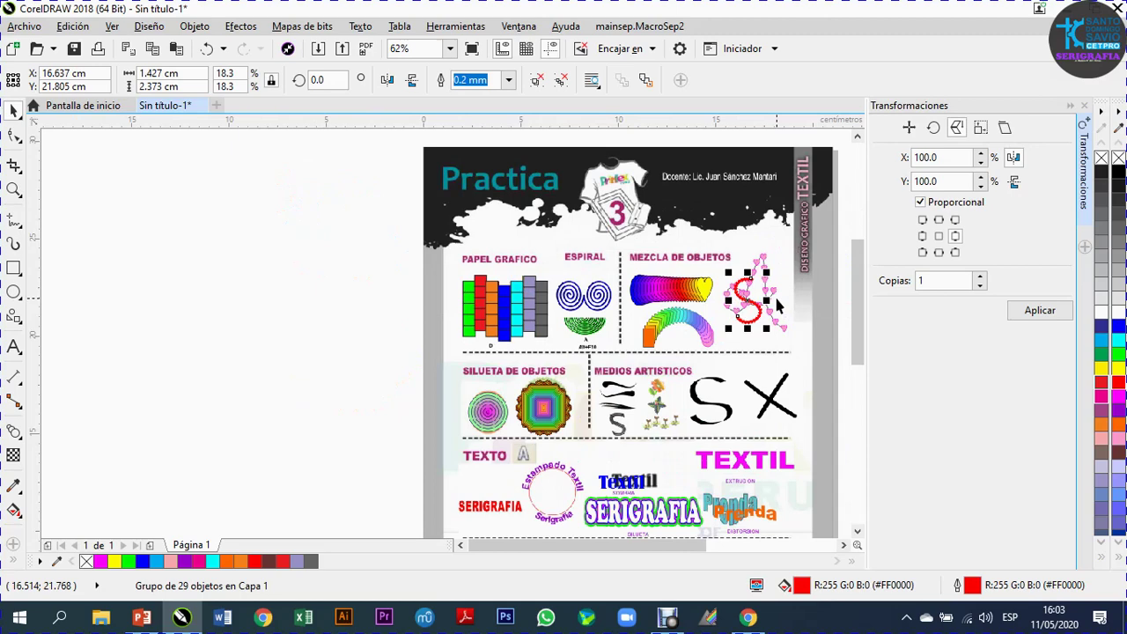
Enlarge the heart S to about 2.18 × 3.63 cm and fit it over the pink heart letter sample
scroll(753, 293, "up", 4)
left_click_drag(694, 319, 713, 251)
left_click_drag(740, 341, 794, 436)
scroll(676, 369, "down", 4)
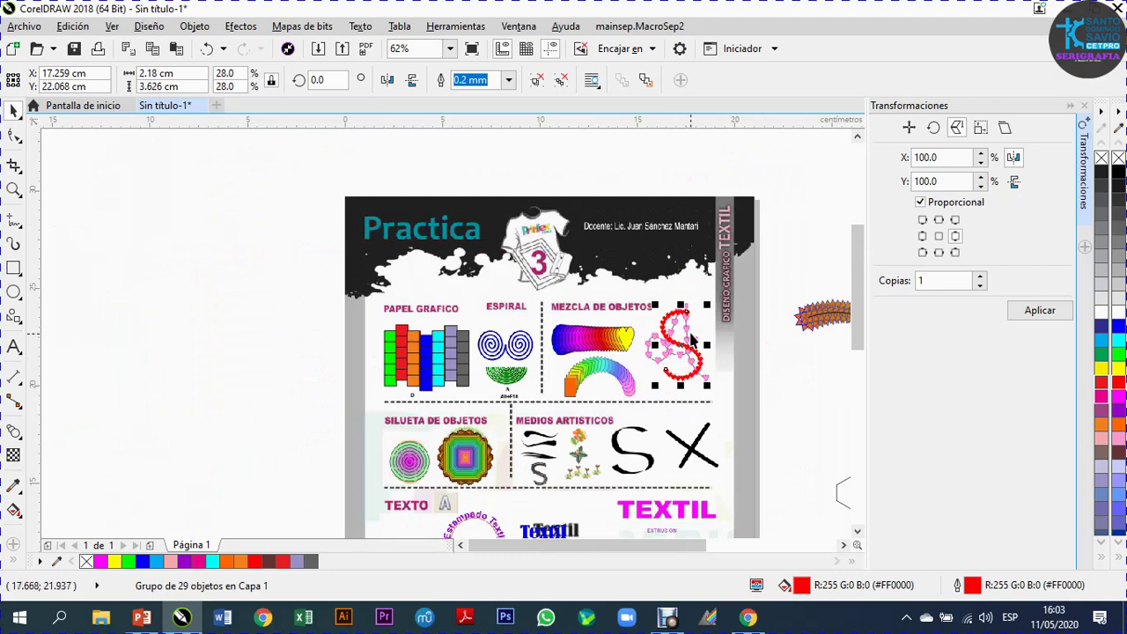
scroll(689, 342, "up", 4)
scroll(665, 326, "down", 2)
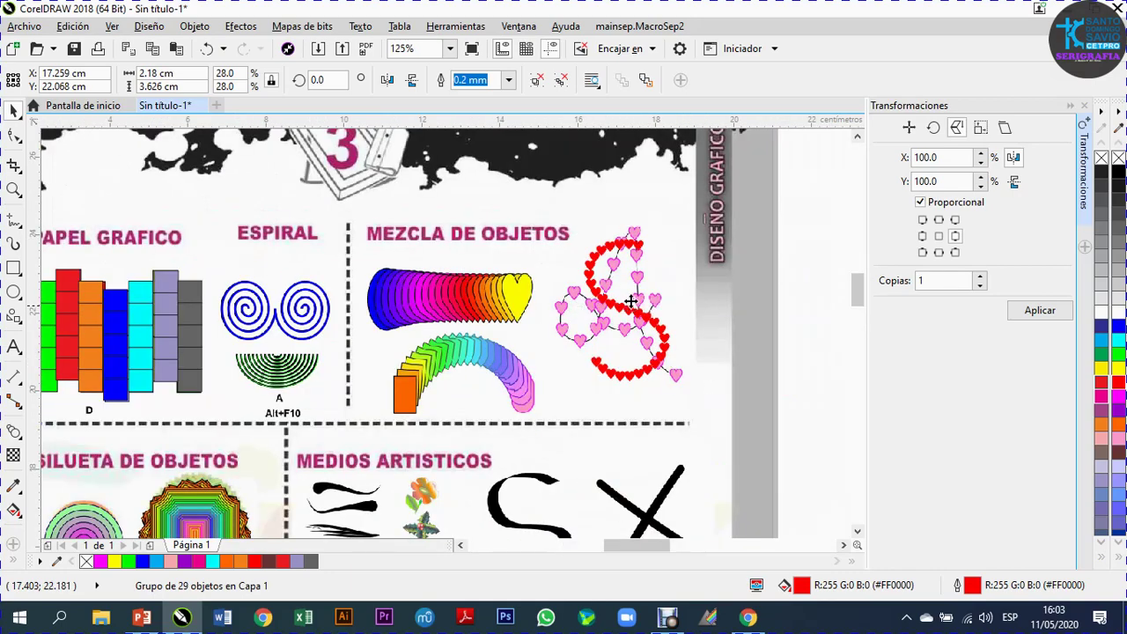
scroll(627, 261, "up", 2)
scroll(631, 257, "down", 4)
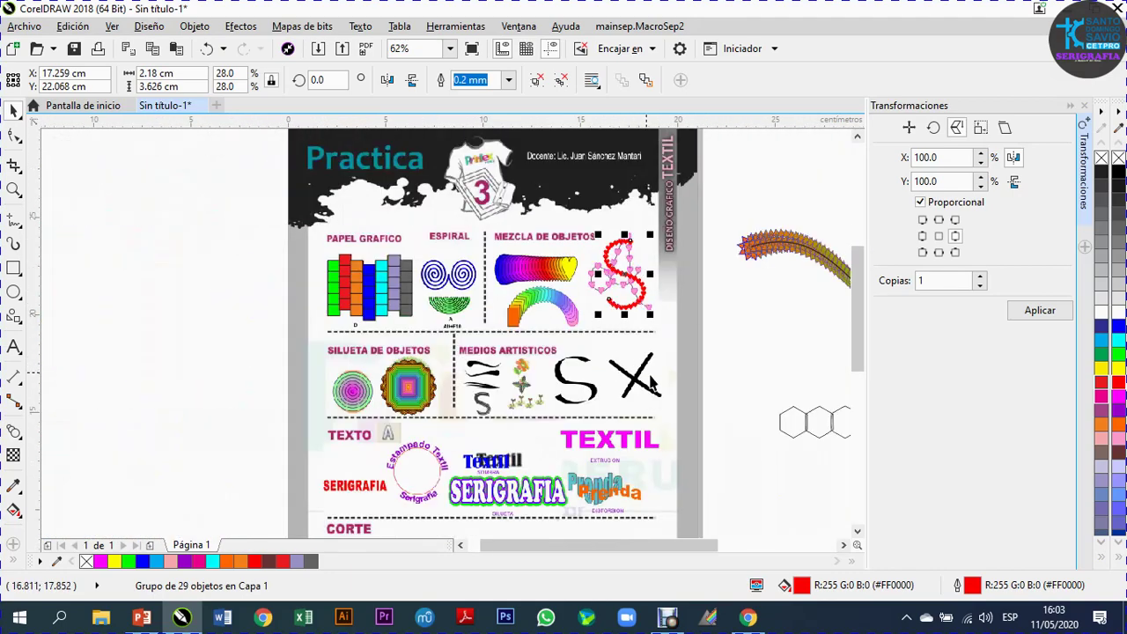
Shrink the wavy star-to-square path blend and fit it over the rainbow arc sample under MEZCLA DE OBJETOS
left_click(779, 256)
left_click_drag(742, 294, 773, 329)
left_click_drag(837, 361, 541, 309)
scroll(540, 310, "up", 4)
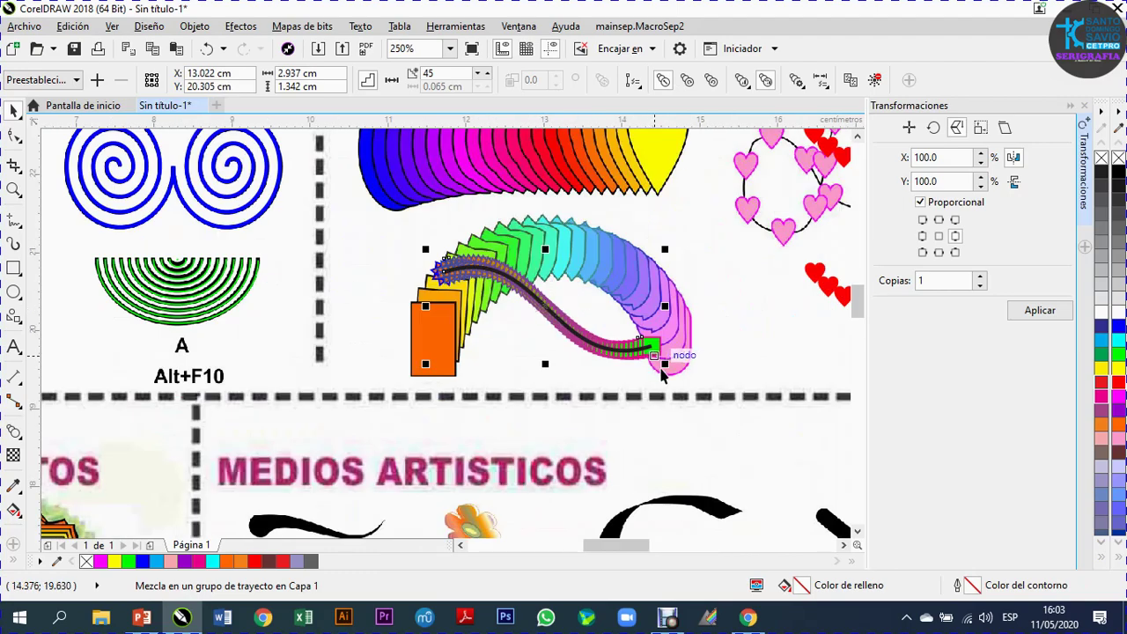
left_click_drag(671, 368, 689, 341)
scroll(690, 340, "down", 2)
Move the outlined hexagon-to-circle blend onto the practice sheet and raise it to 31 steps
scroll(669, 337, "down", 6)
left_click_drag(810, 392, 608, 306)
scroll(628, 301, "up", 4)
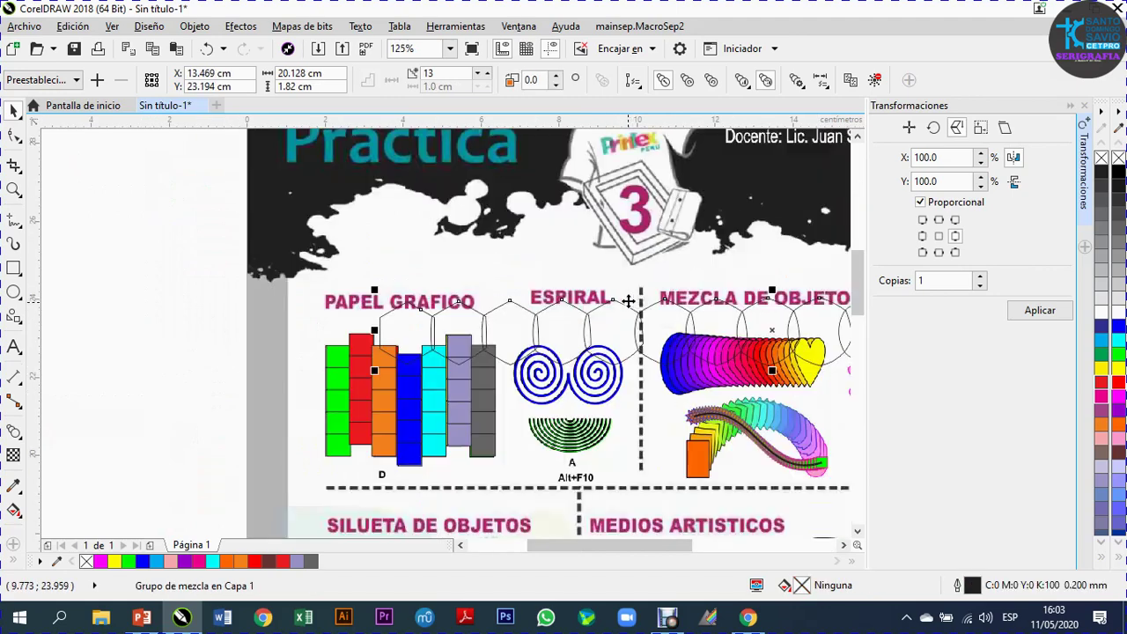
scroll(483, 78, "up", 9)
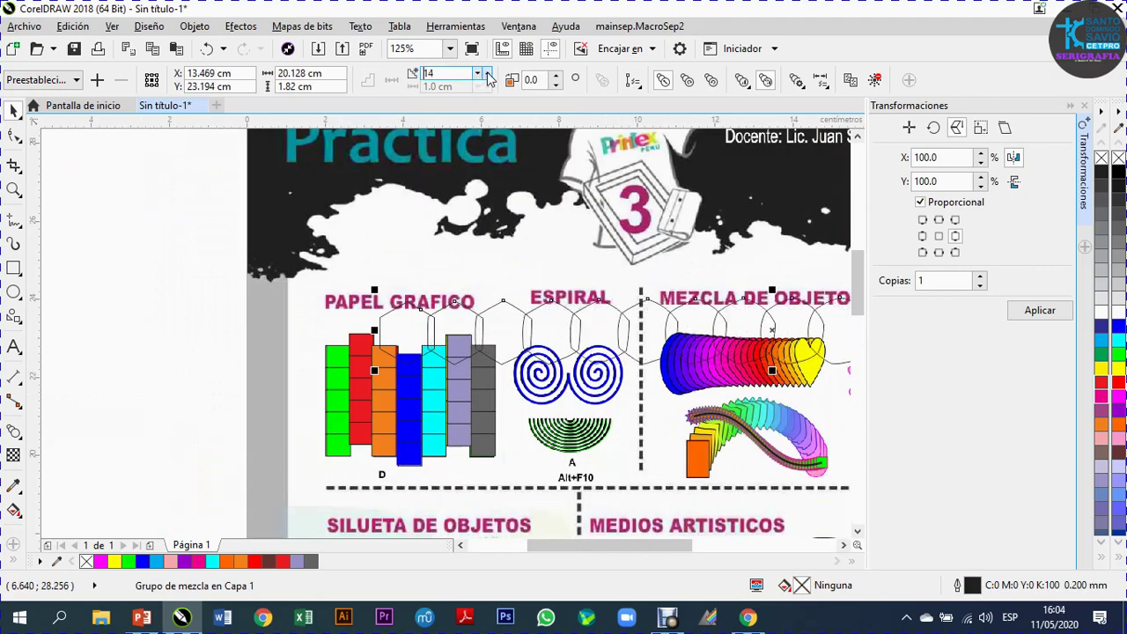
scroll(489, 78, "up", 9)
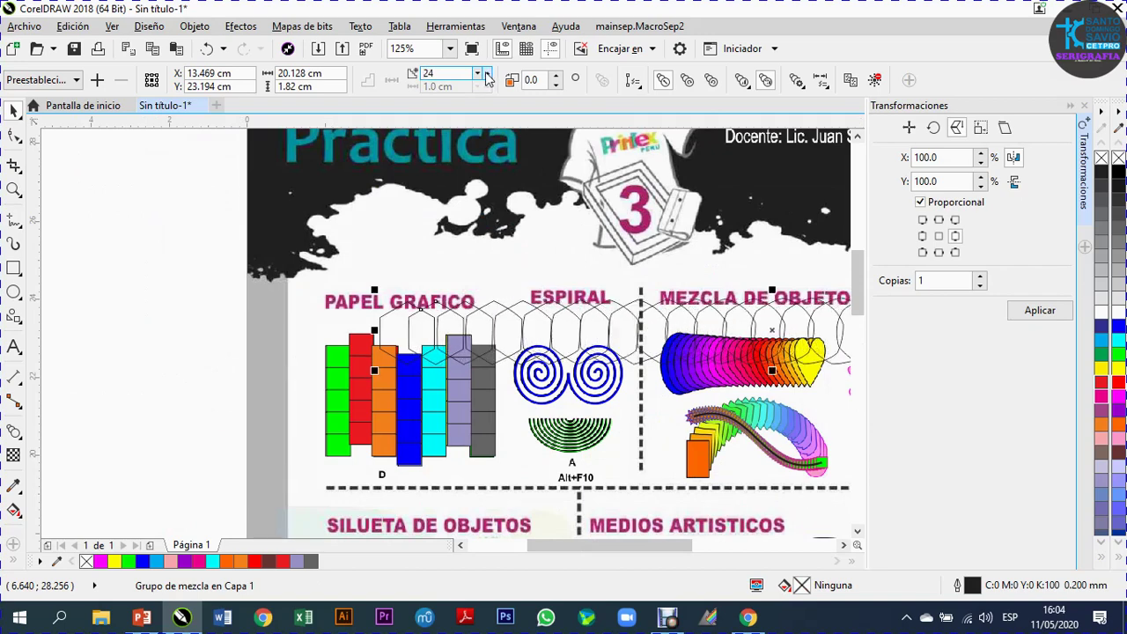
Give the hexagon-to-circle blend a green fill and red outline, and set its direction to 5.0 degrees with looping
left_click(1119, 355)
right_click(1118, 388)
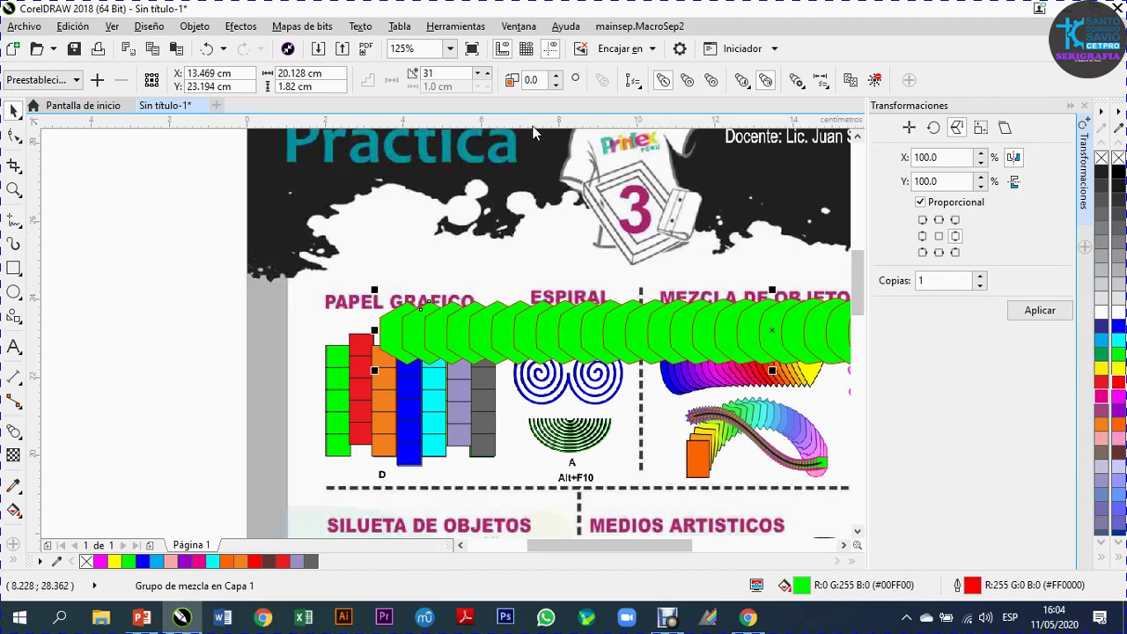
left_click(520, 82)
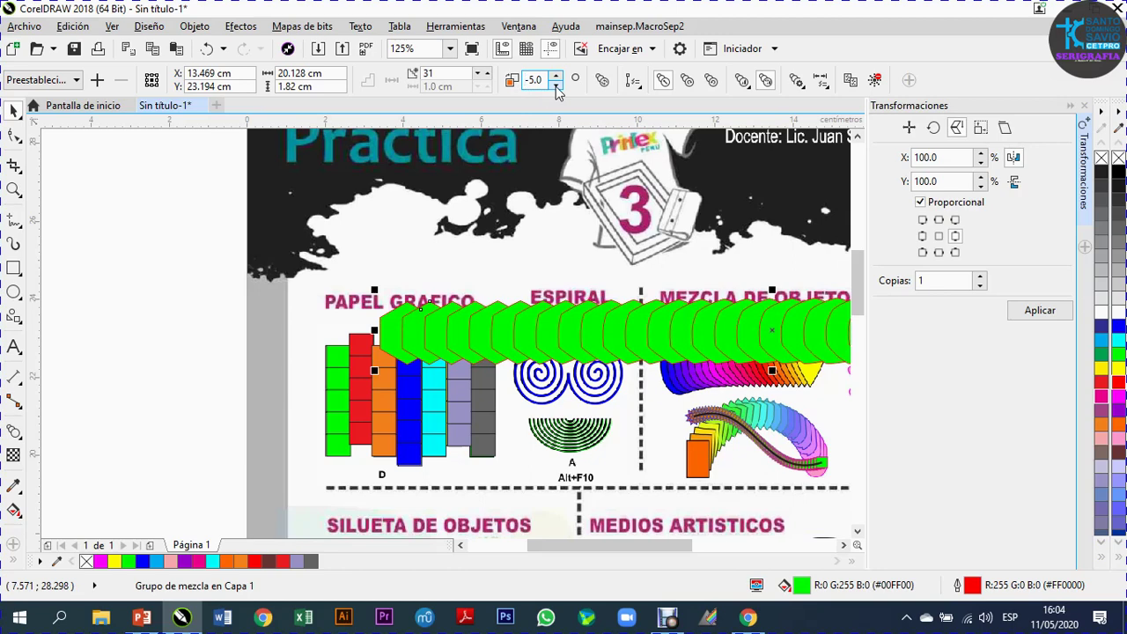
left_click(556, 77)
left_click(602, 81)
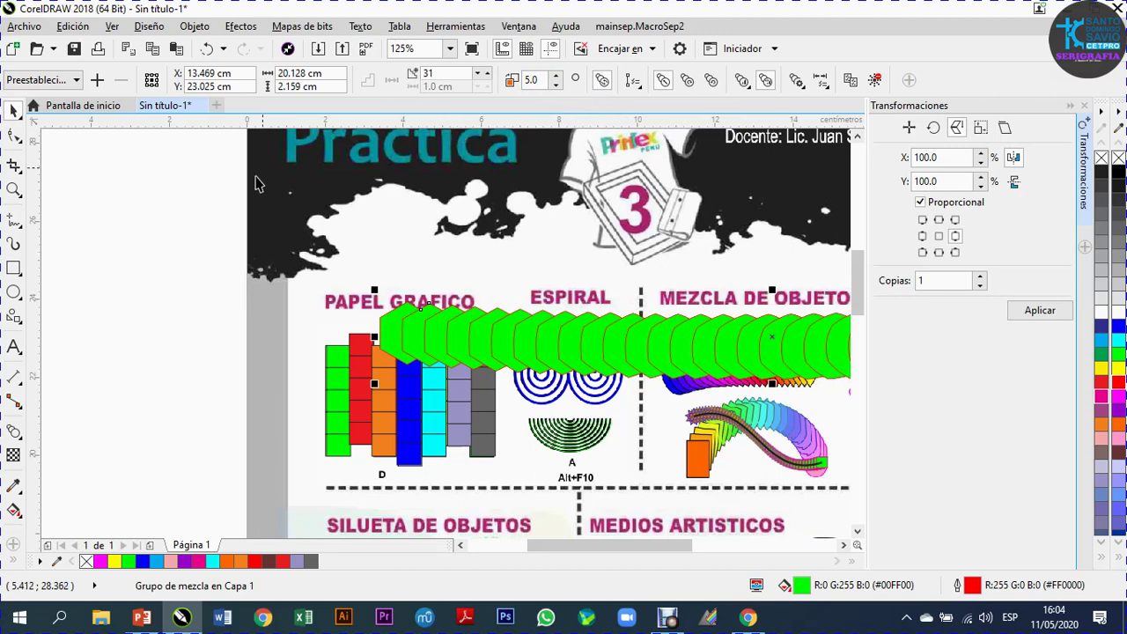
Scale the green blend down to about 3.6 × 0.39 cm and place it over the blue-to-yellow heart blend sample
scroll(341, 263, "down", 3)
scroll(527, 268, "up", 1)
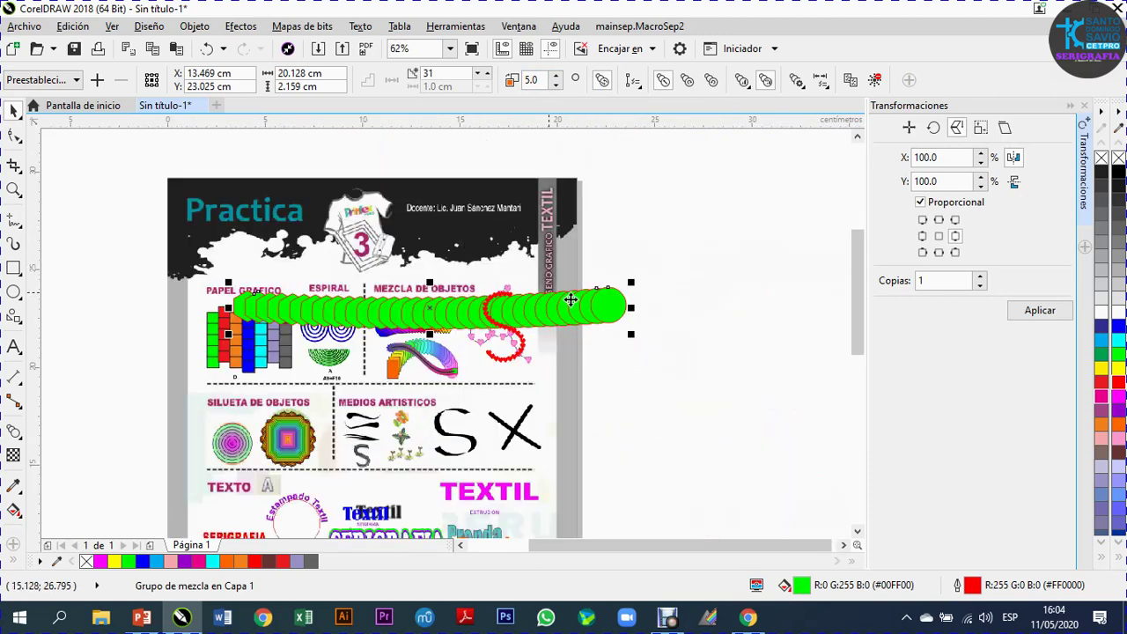
left_click_drag(631, 281, 353, 316)
key("Escape")
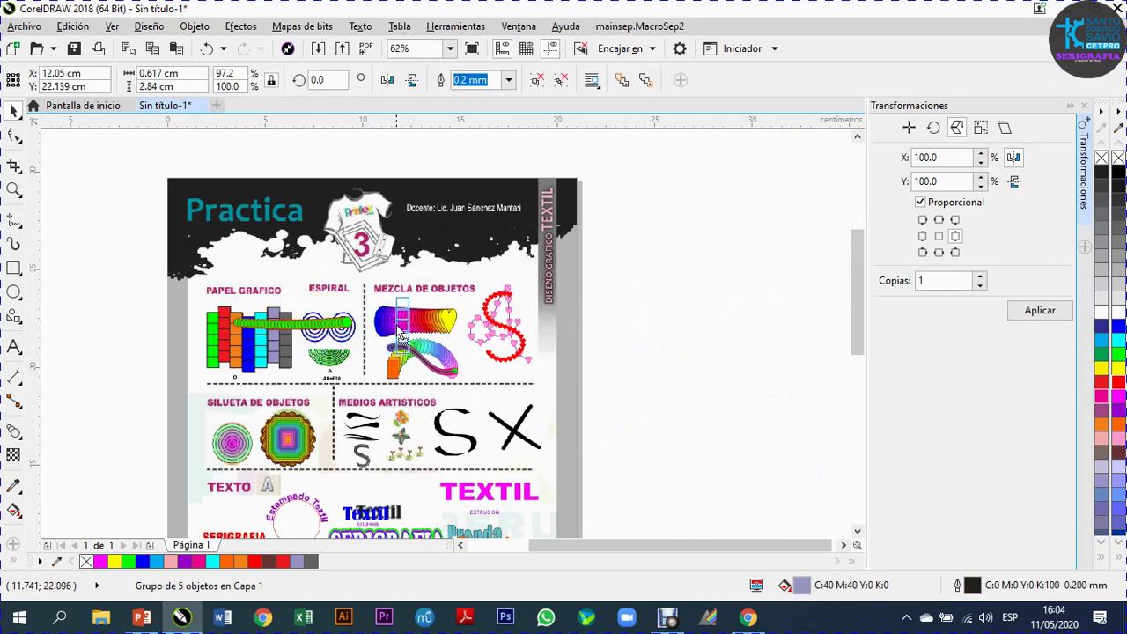
left_click_drag(330, 339, 445, 321)
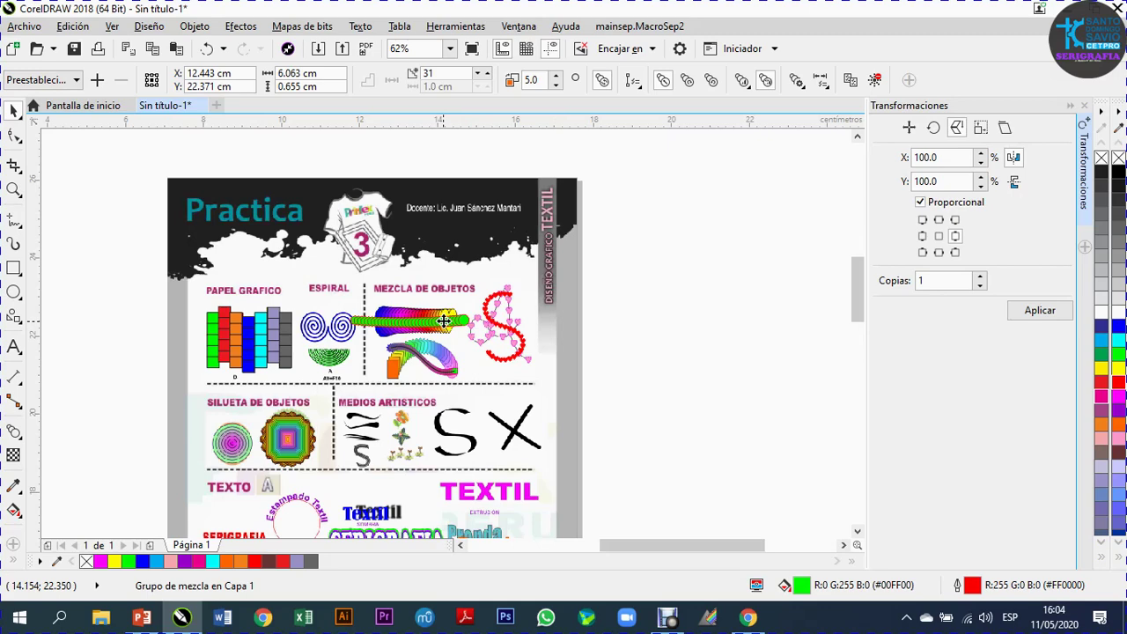
scroll(445, 322, "up", 4)
left_click_drag(553, 309, 308, 327)
scroll(458, 220, "down", 2)
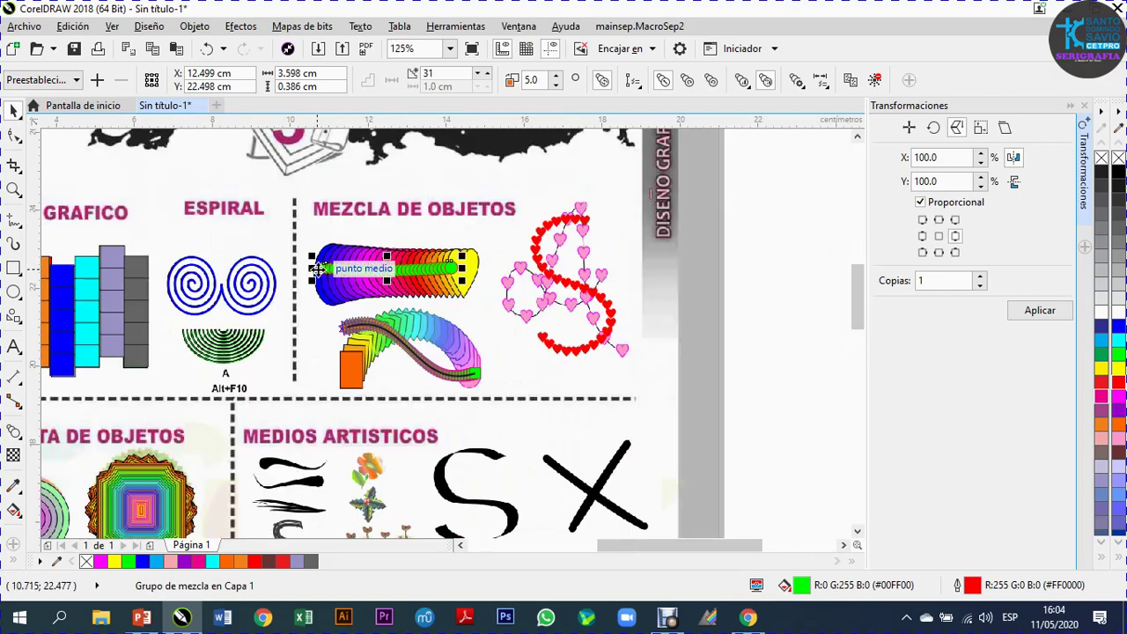
Review the placed blends under MEZCLA DE OBJETOS, and examine the SILUETA DE OBJETOS, MEDIOS ARTISTICOS and TEXTO sections of the practice sheet
scroll(317, 268, "up", 4)
scroll(378, 209, "down", 4)
scroll(396, 242, "up", 2)
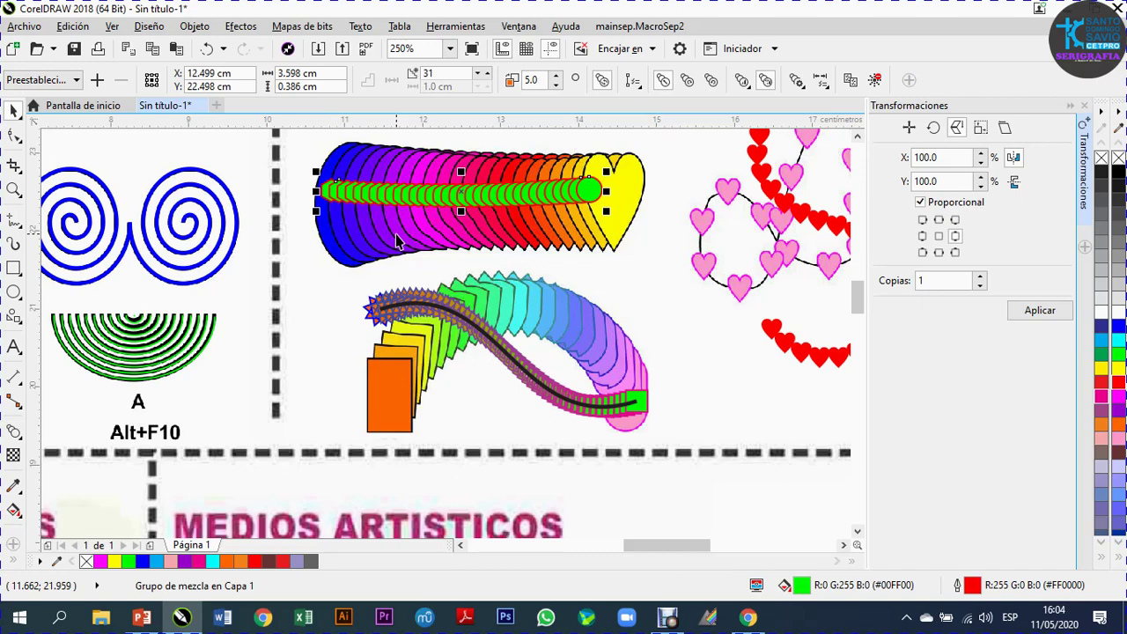
scroll(405, 295, "down", 1)
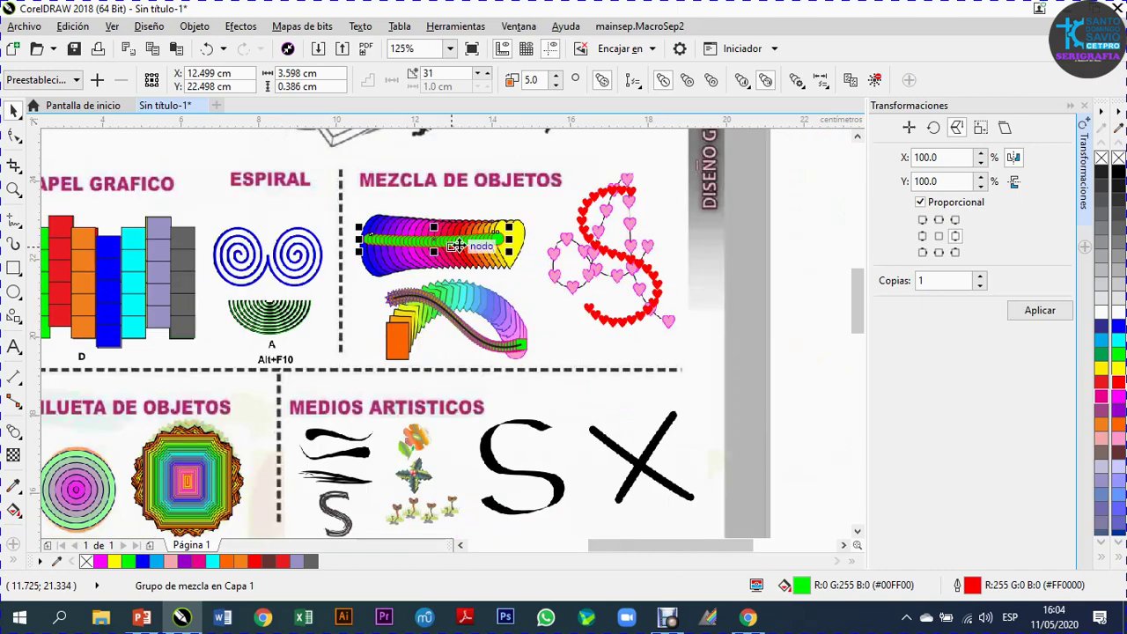
scroll(466, 243, "down", 1)
scroll(338, 211, "up", 1)
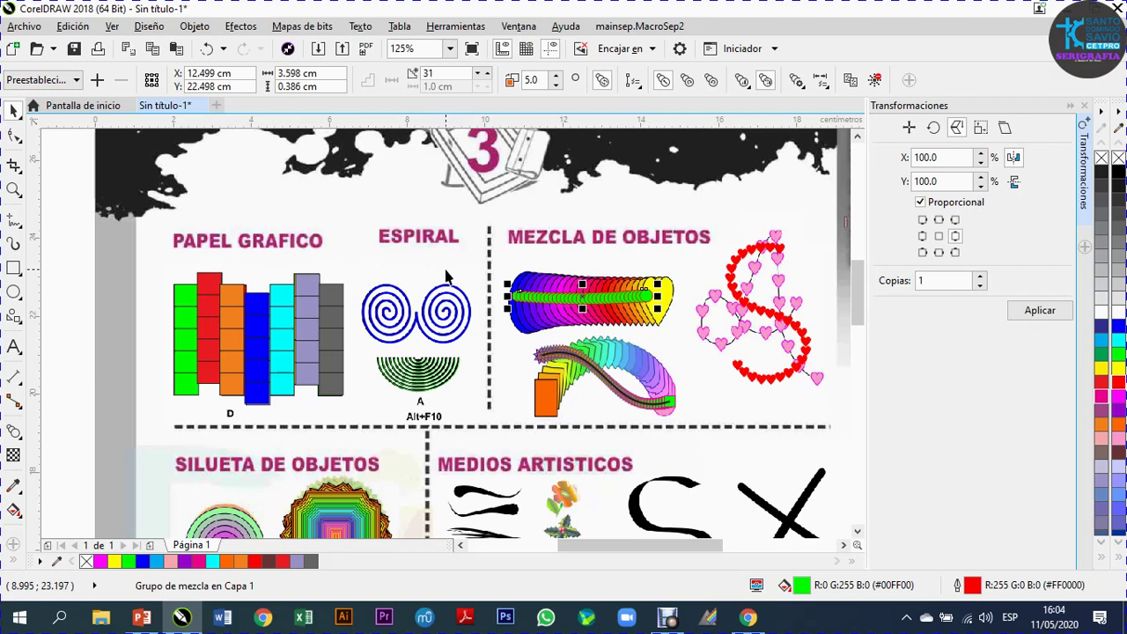
scroll(445, 277, "down", 3)
scroll(445, 321, "up", 1)
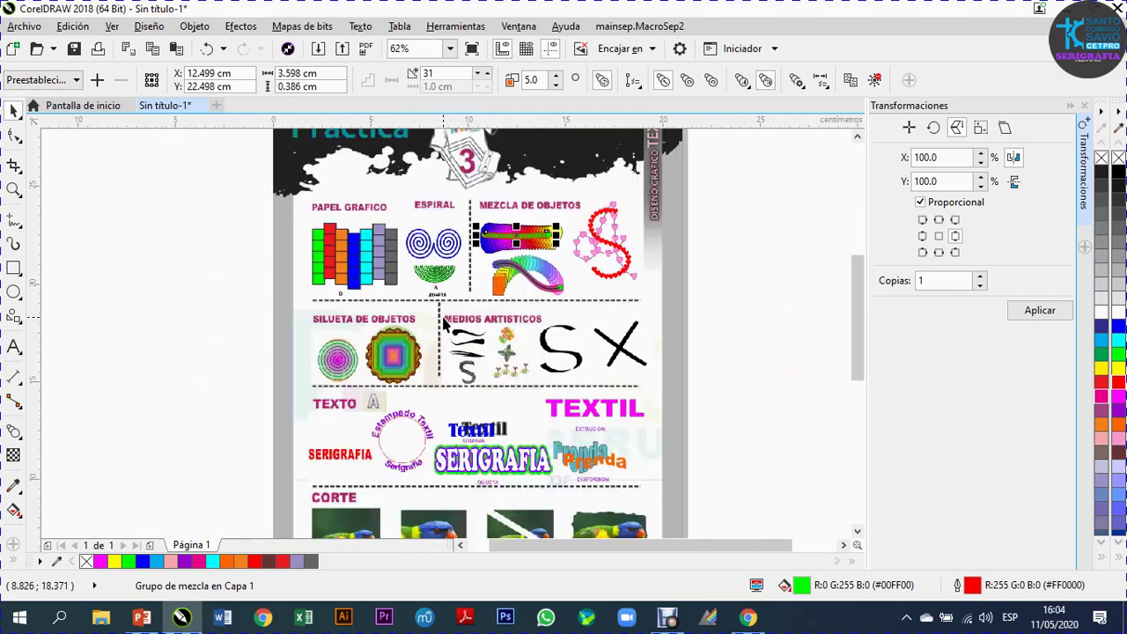
scroll(432, 370, "up", 2)
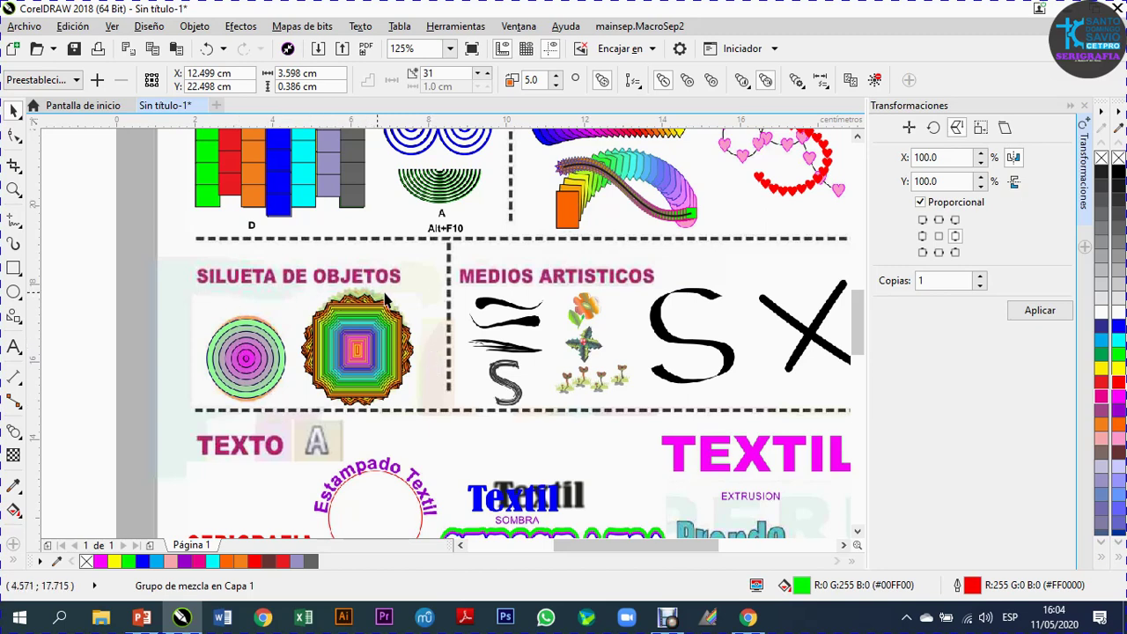
scroll(392, 291, "down", 2)
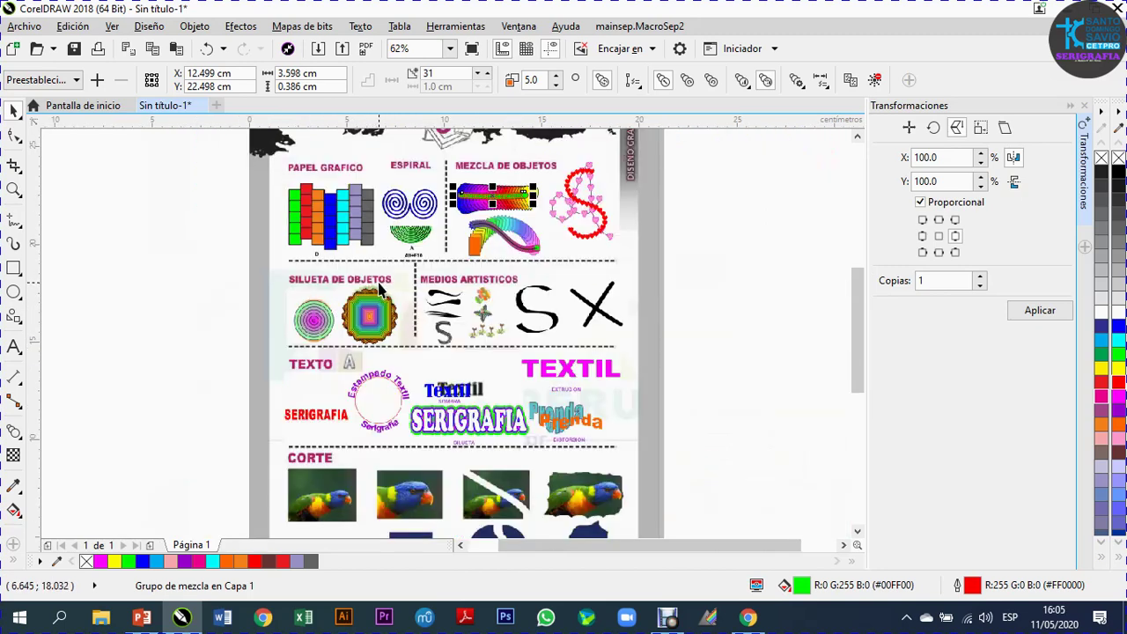
scroll(413, 344, "up", 2)
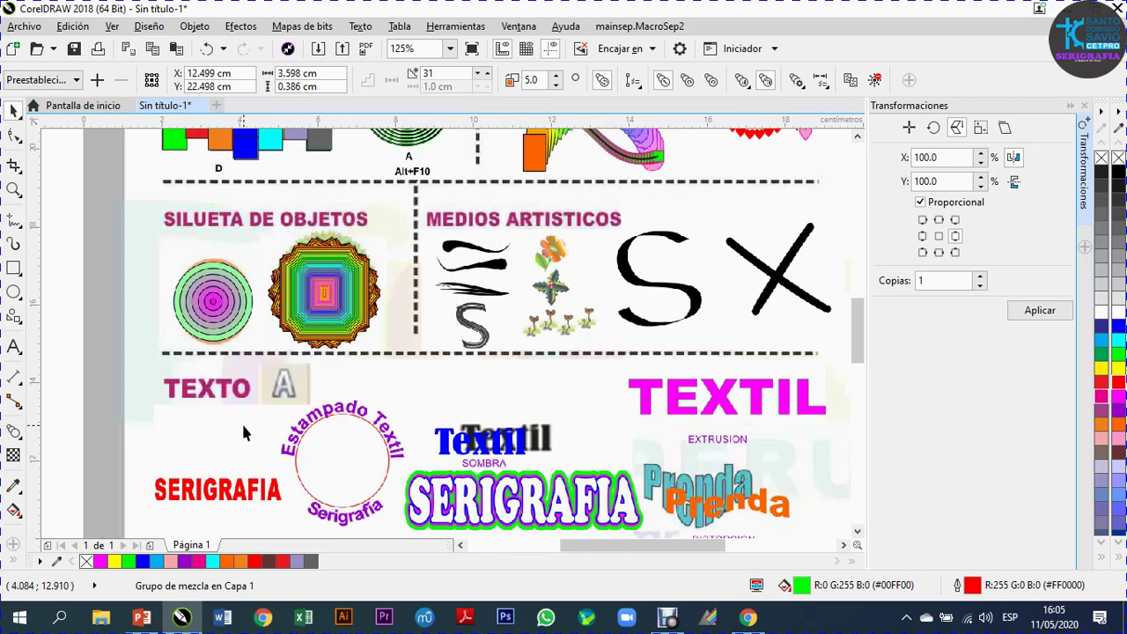
scroll(257, 423, "down", 2)
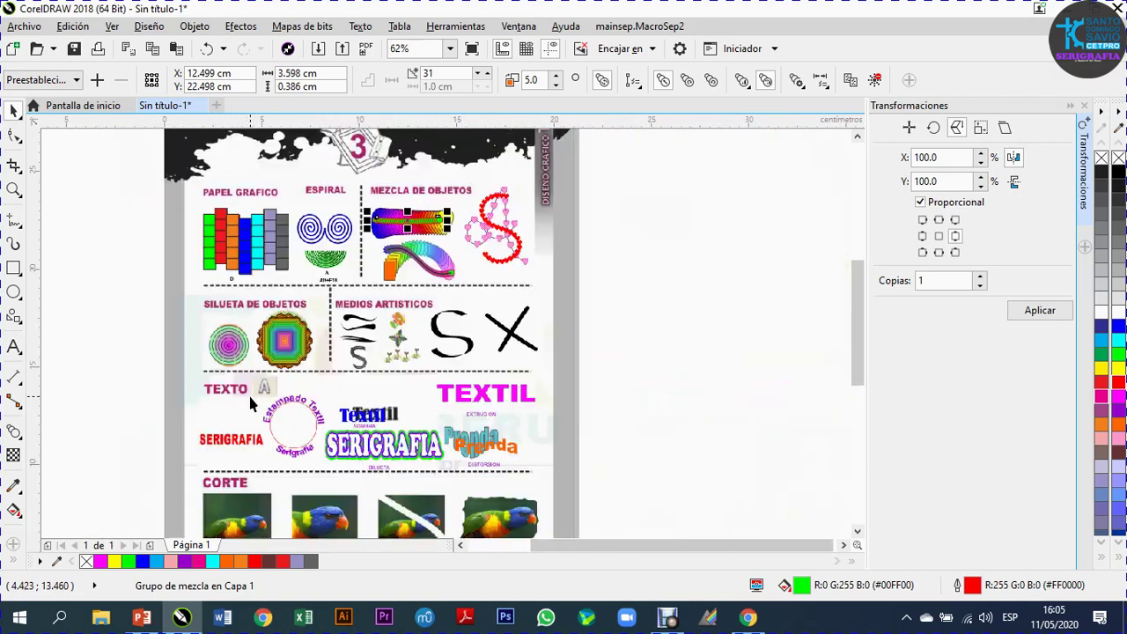
left_click(668, 622)
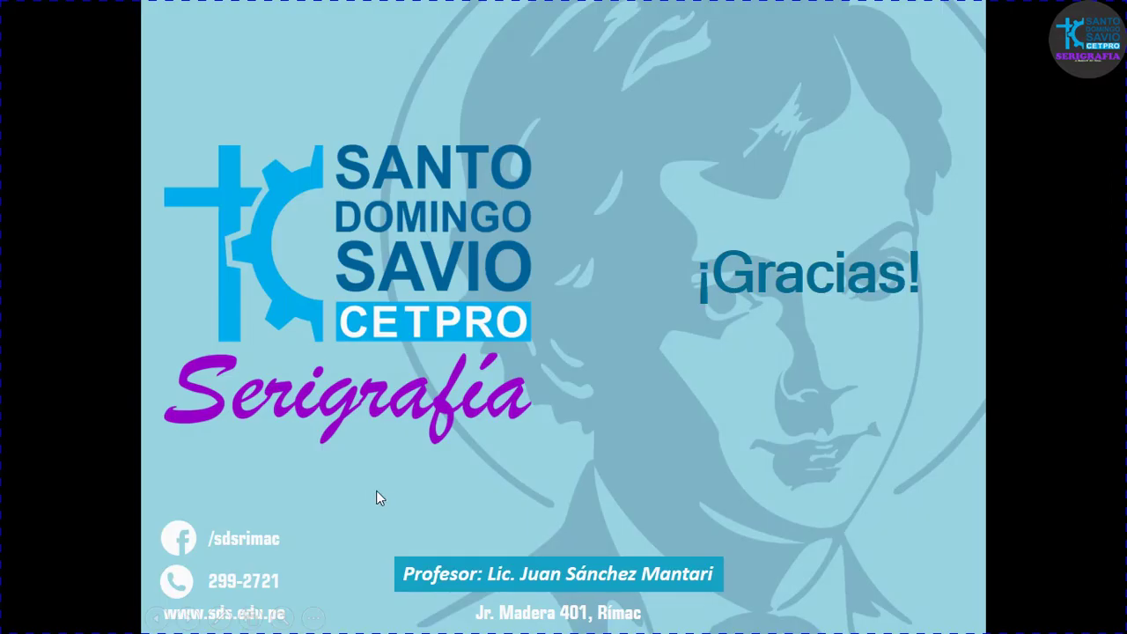